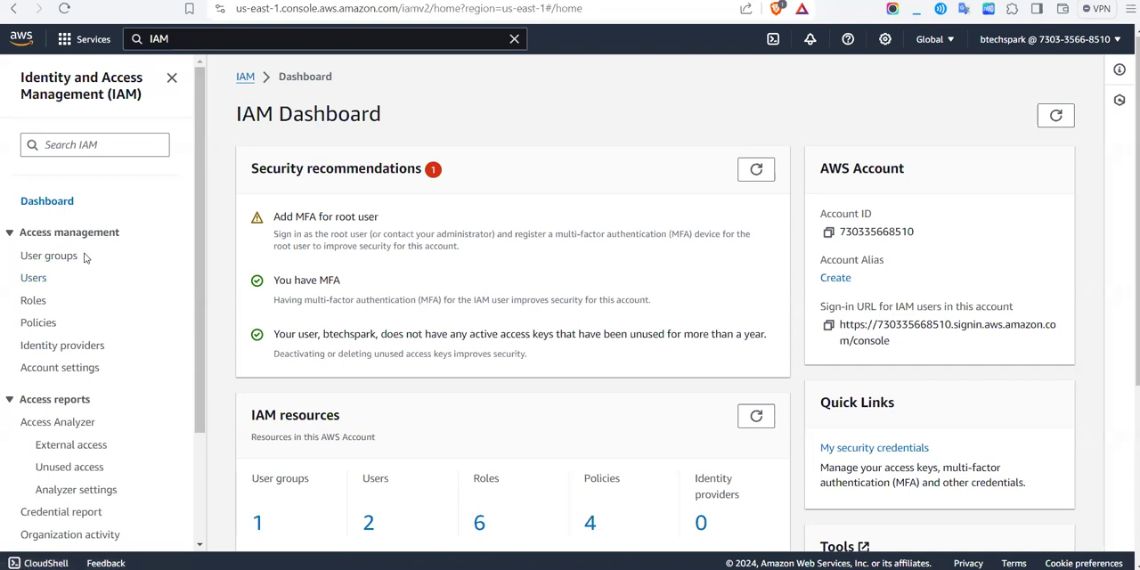
click(38, 326)
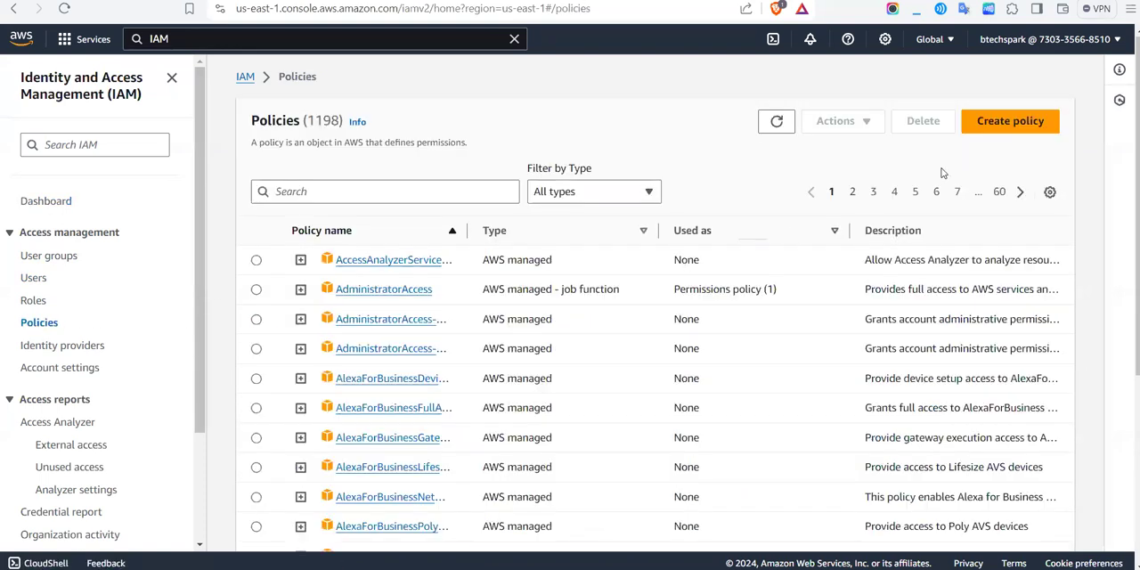
click(980, 120)
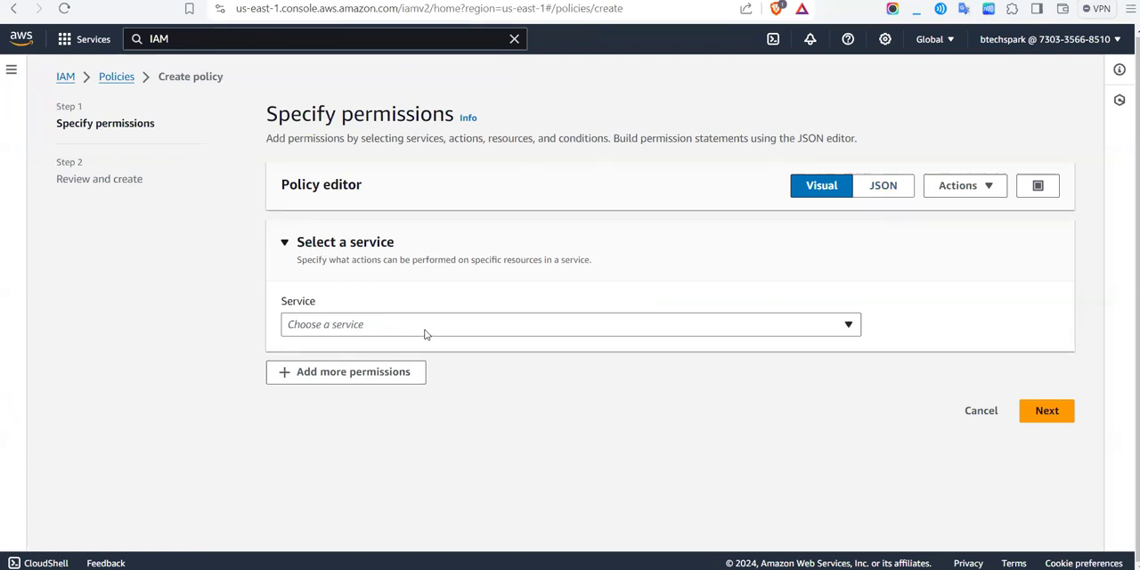
click(309, 331)
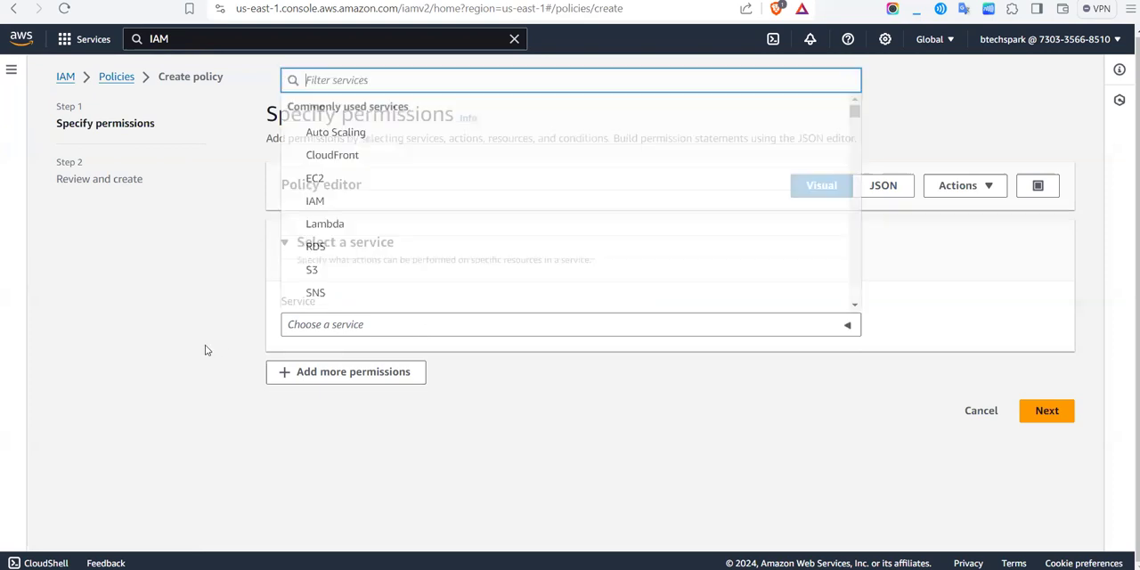
click(205, 331)
scroll(206, 332, left, 5)
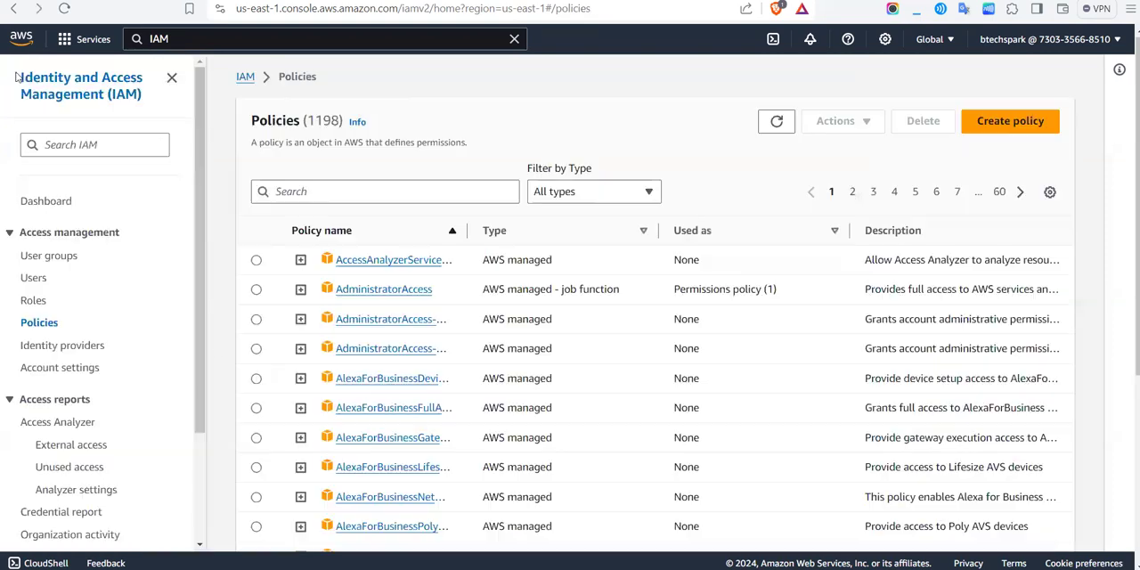
Step: Go to the IAM user groups and open the form for creating a new user group
click(49, 259)
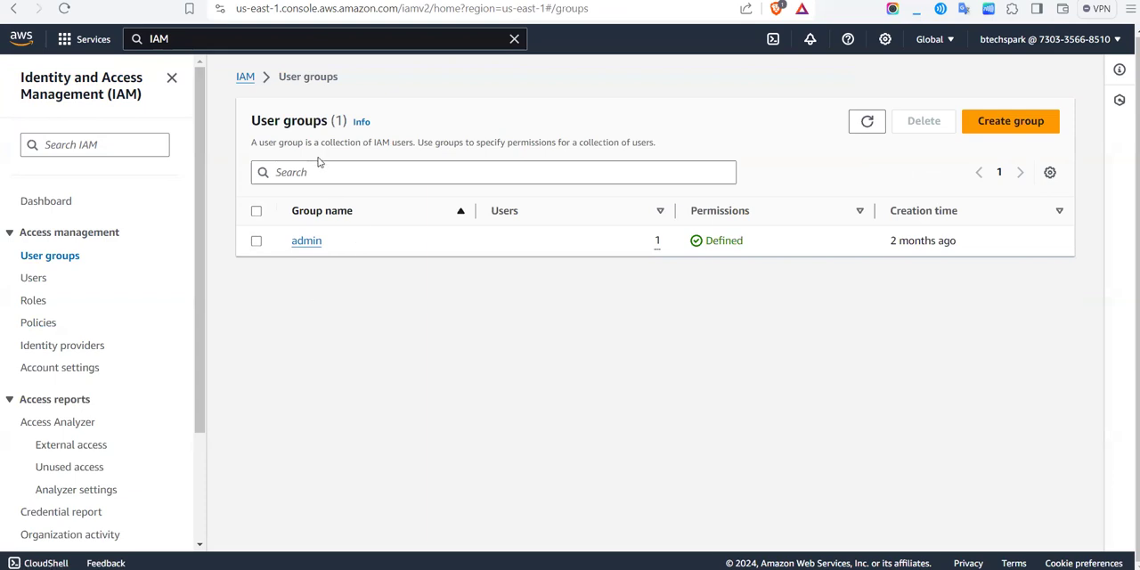
drag(291, 146, 434, 138)
click(433, 138)
click(994, 126)
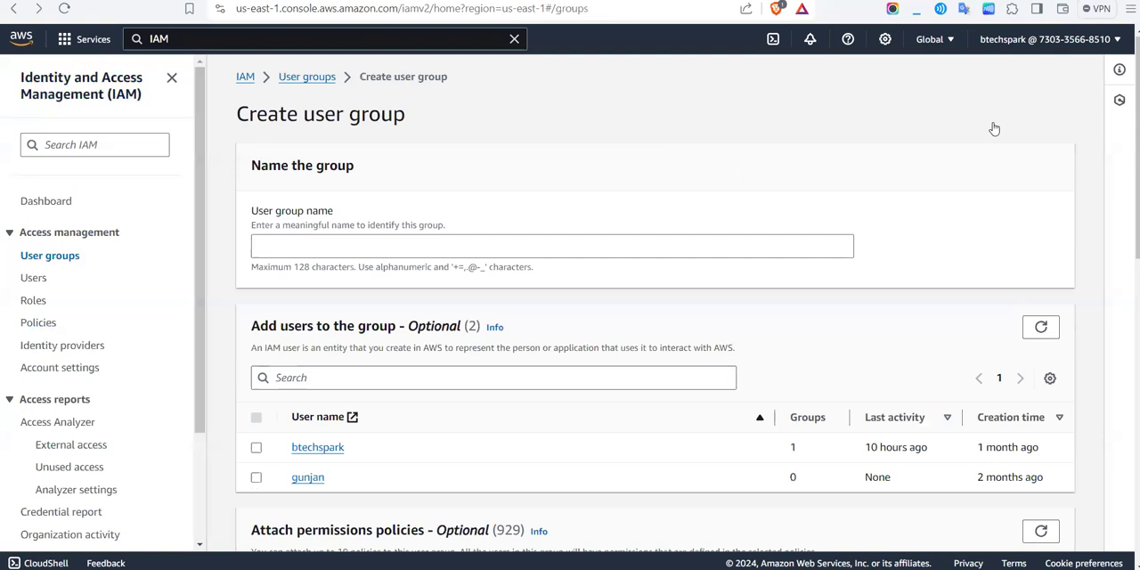
key(alt+Left)
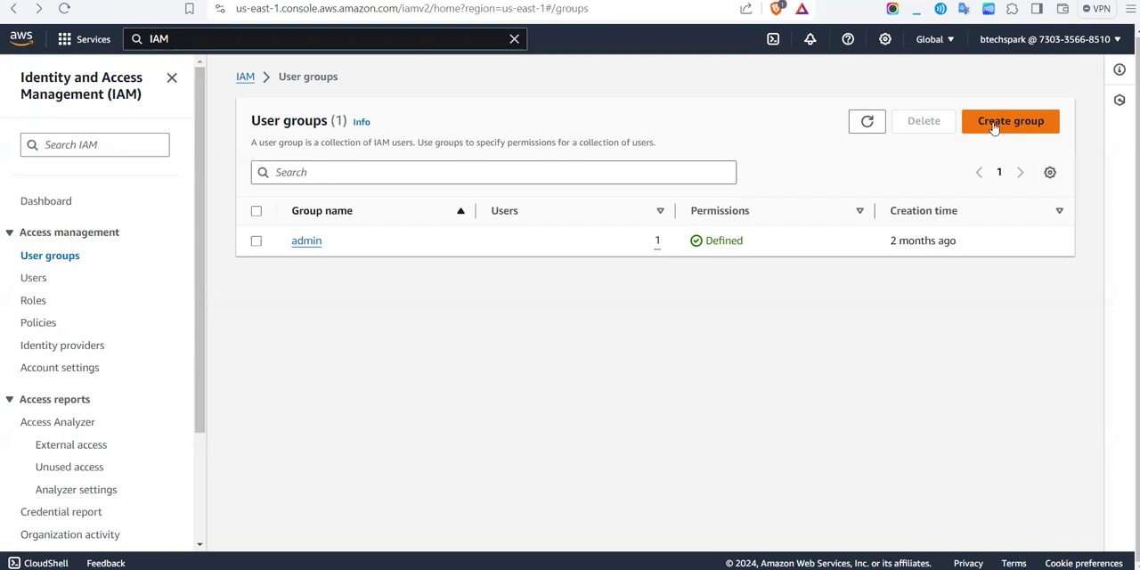
click(994, 127)
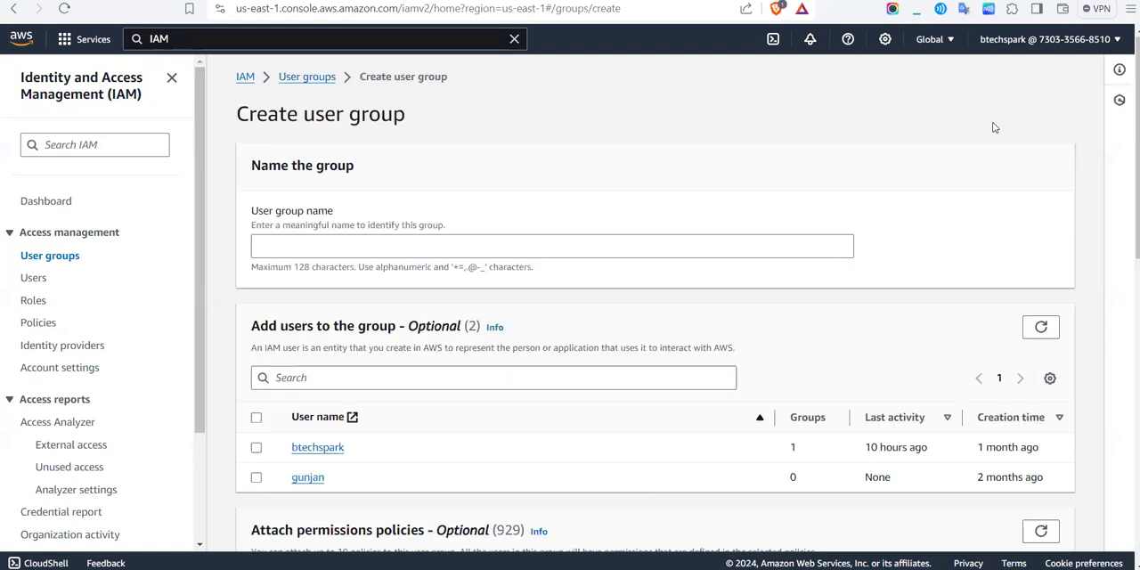
Step: Name the new user group developergroup and create it without adding users or permissions policies
click(581, 244)
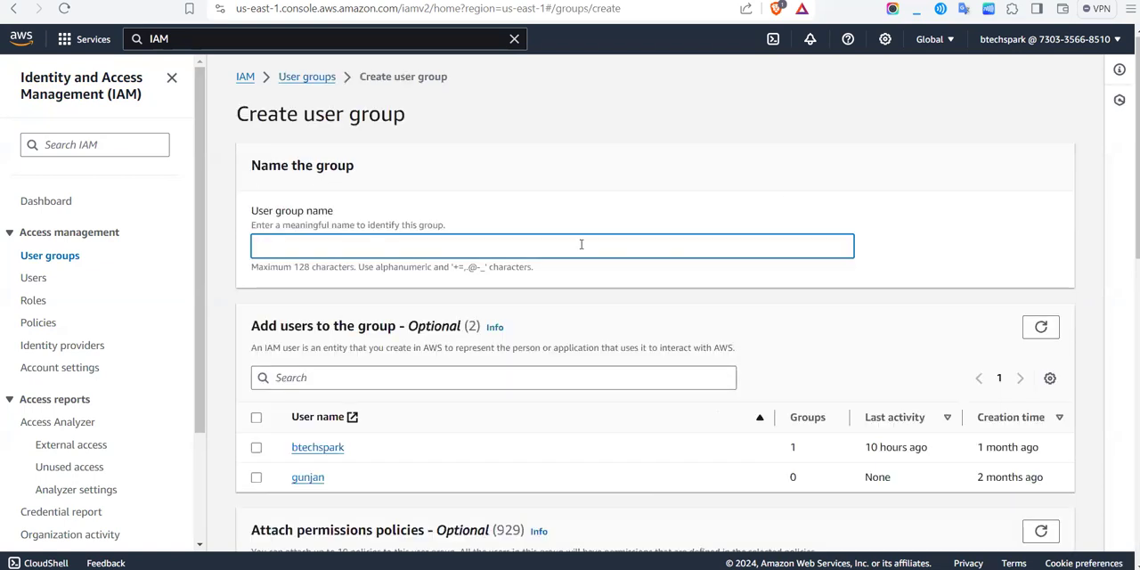
text(dev)
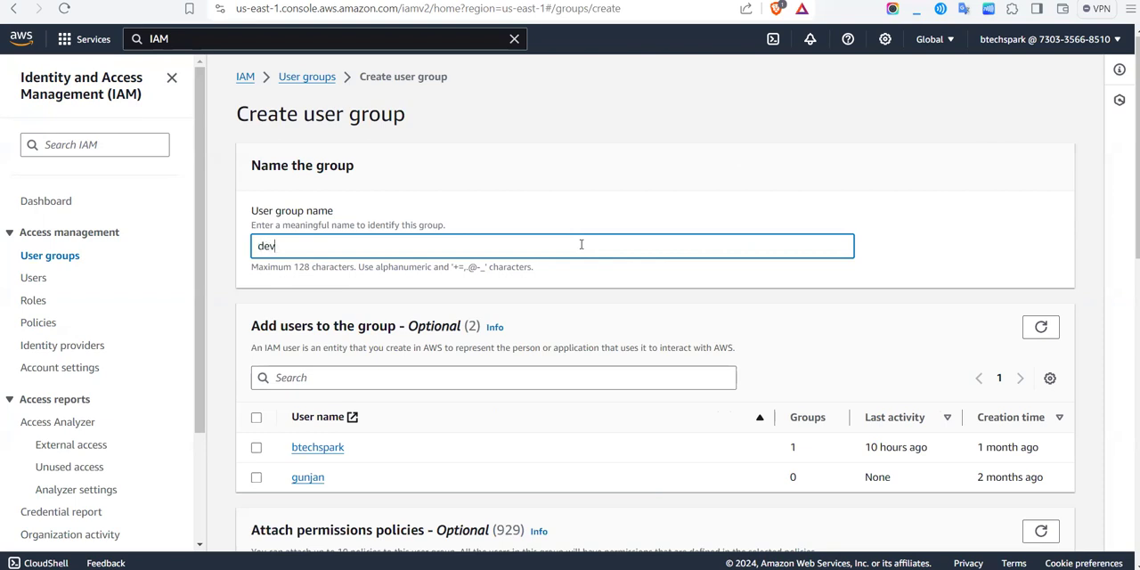
text(elopergroup)
scroll(580, 248, down, 2)
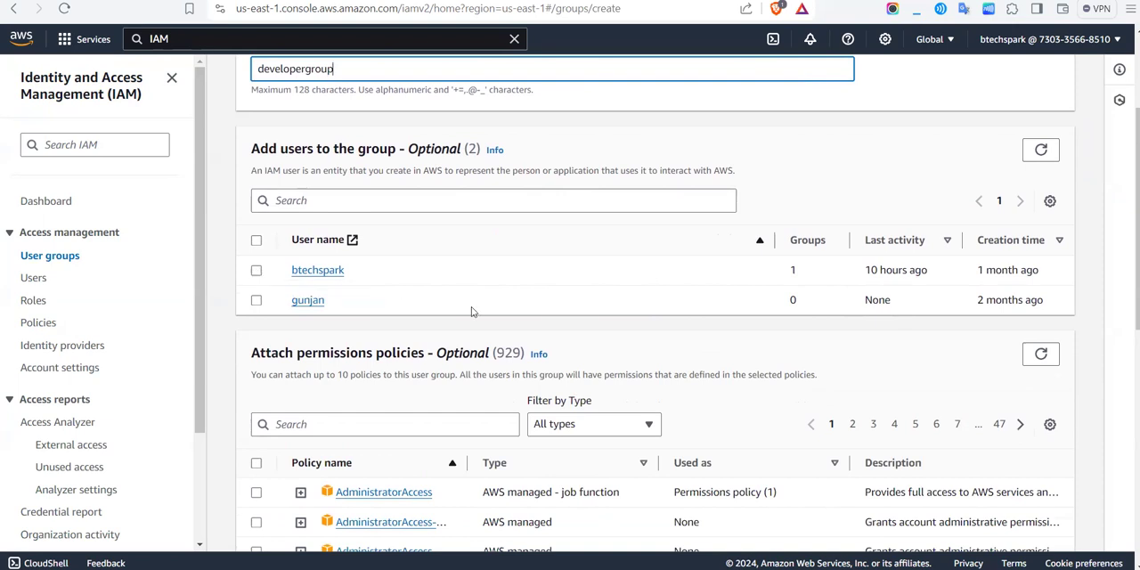
scroll(472, 308, down, 10)
scroll(522, 275, up, 15)
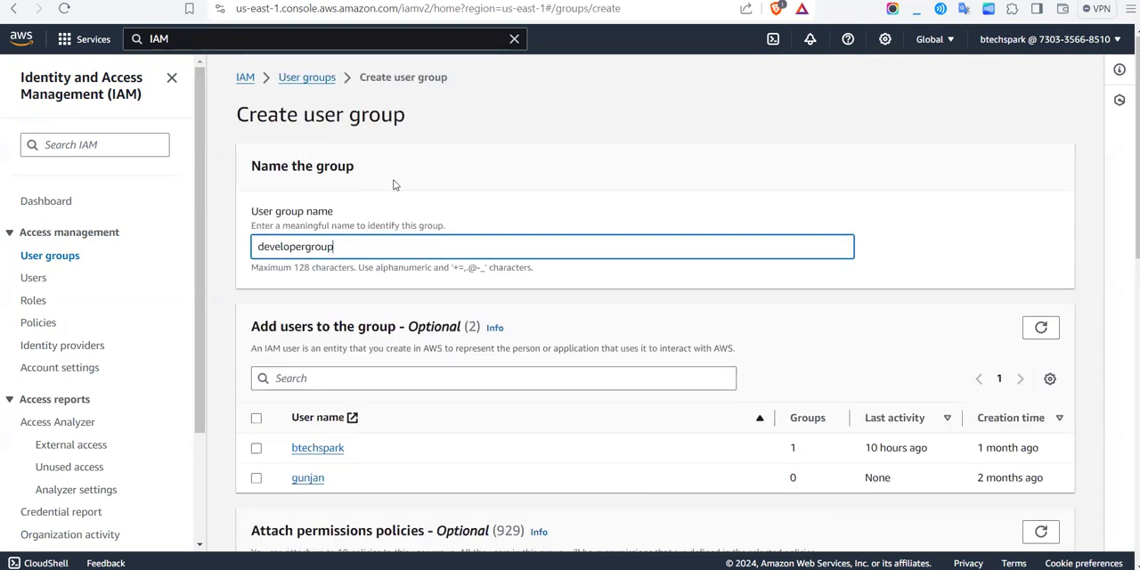
scroll(784, 303, down, 10)
click(1014, 534)
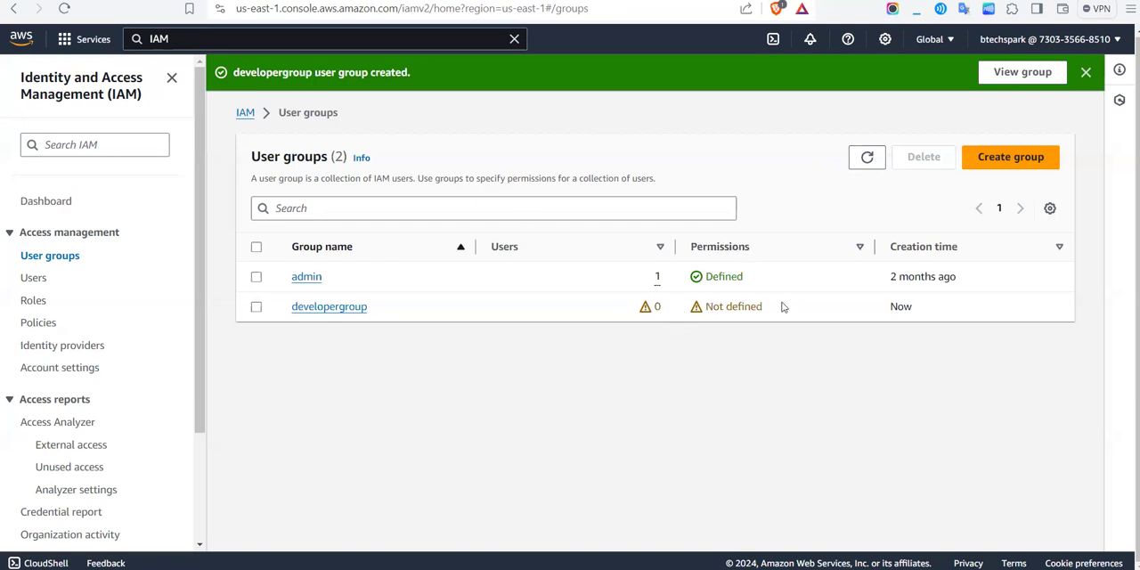
Step: Open developergroup's permissions and start attaching existing policies to the group
drag(782, 308, 684, 305)
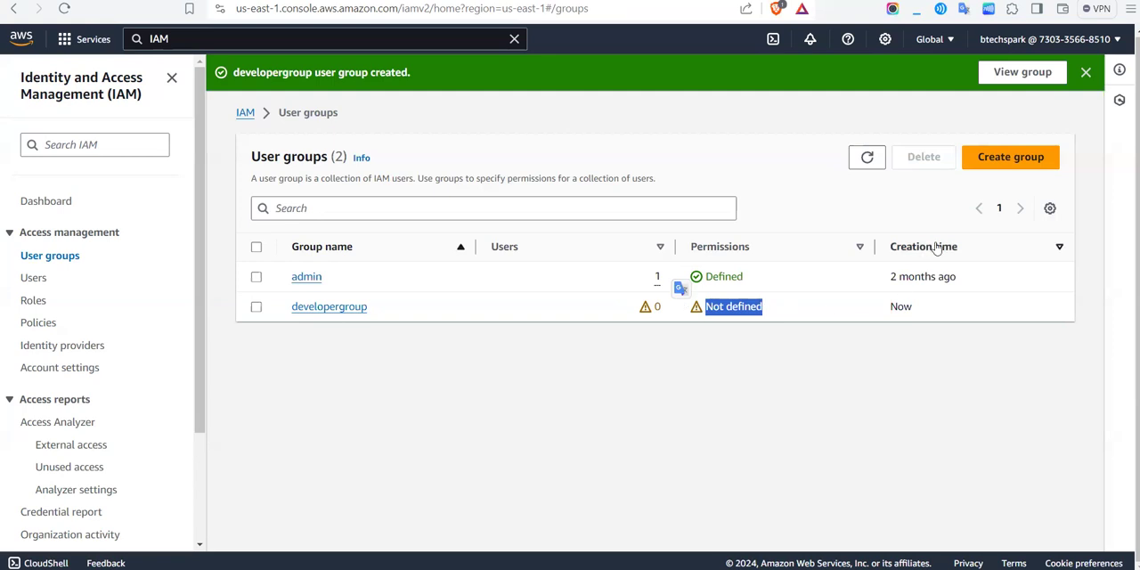
click(939, 311)
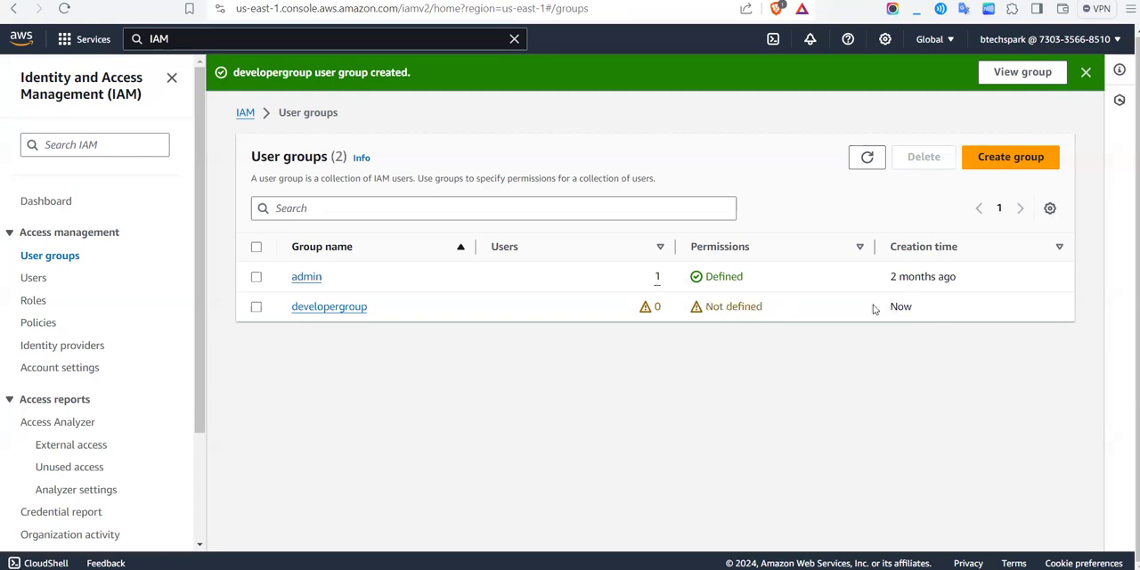
click(313, 312)
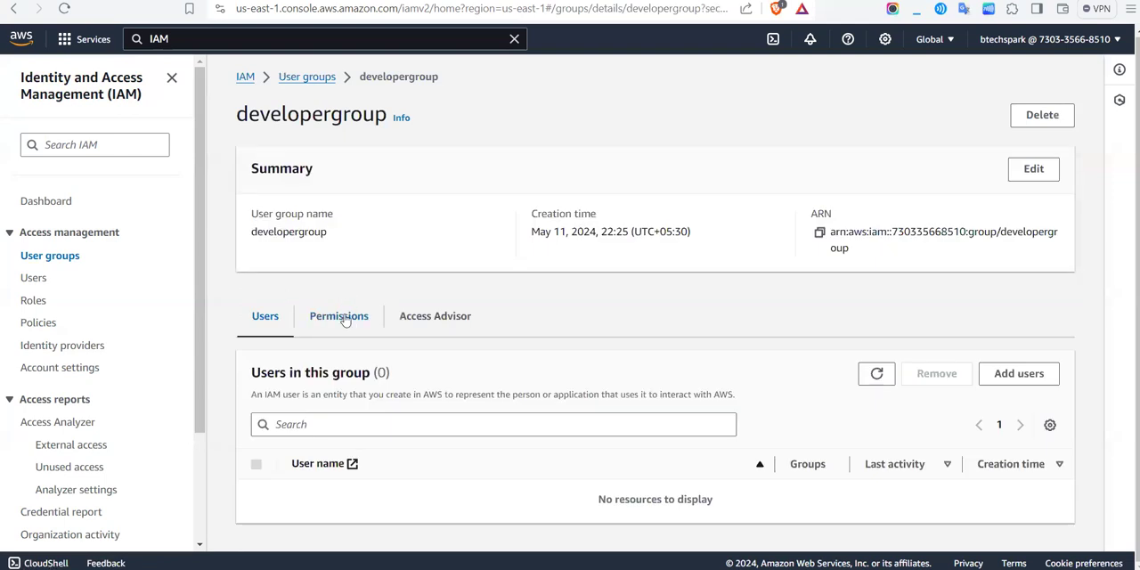
click(346, 318)
scroll(422, 339, down, 1)
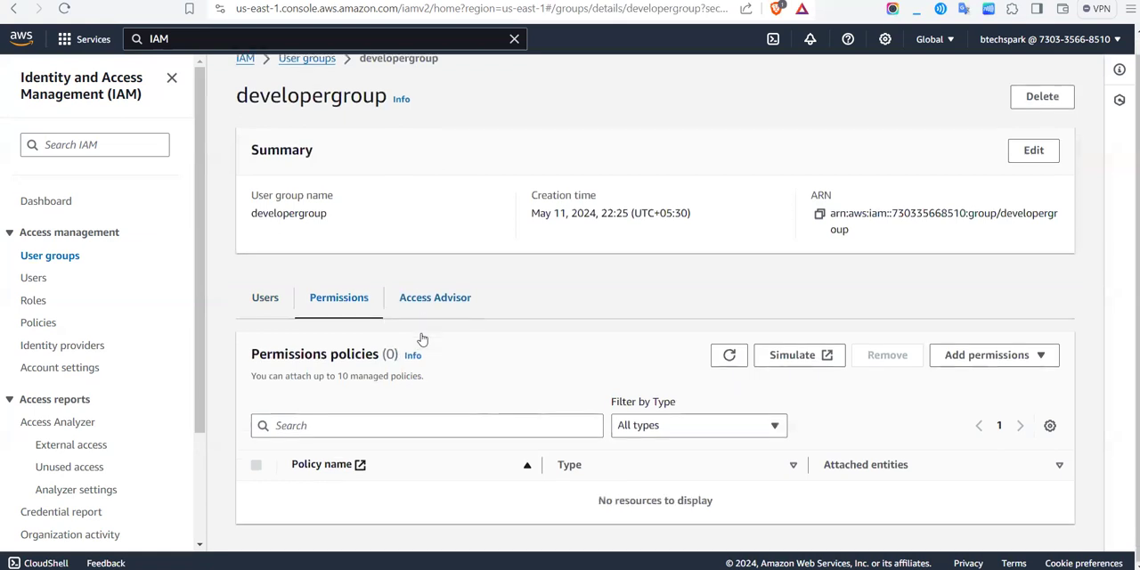
click(1005, 357)
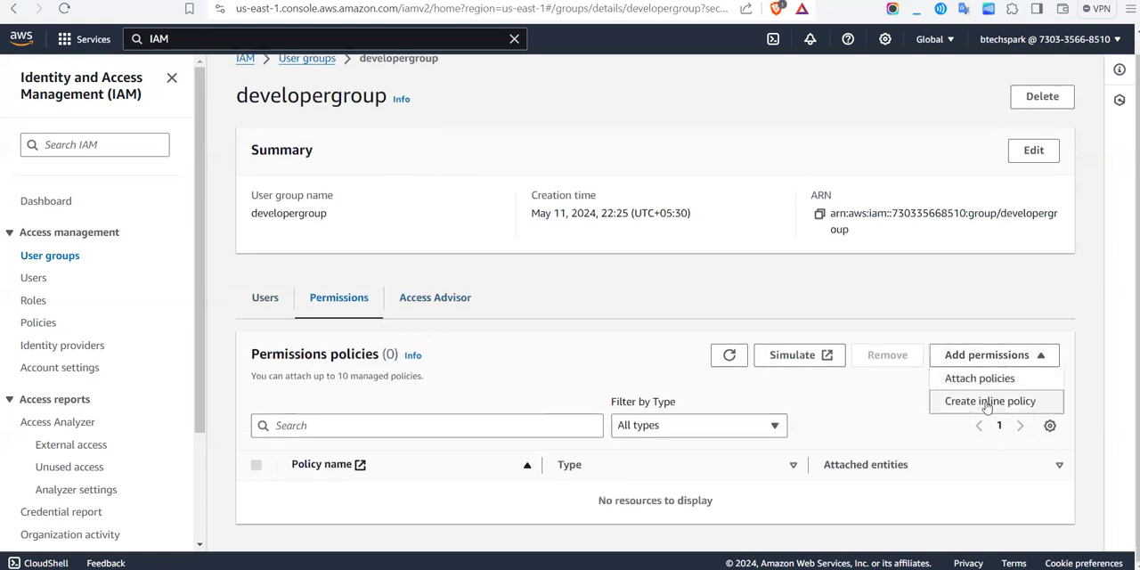
click(981, 390)
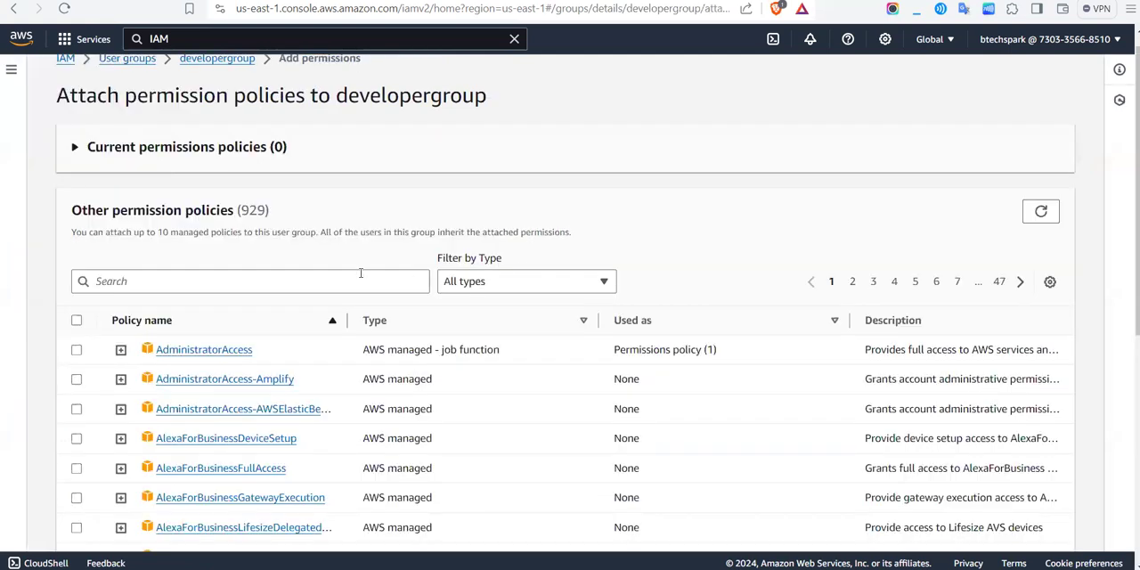
scroll(277, 275, left, 5)
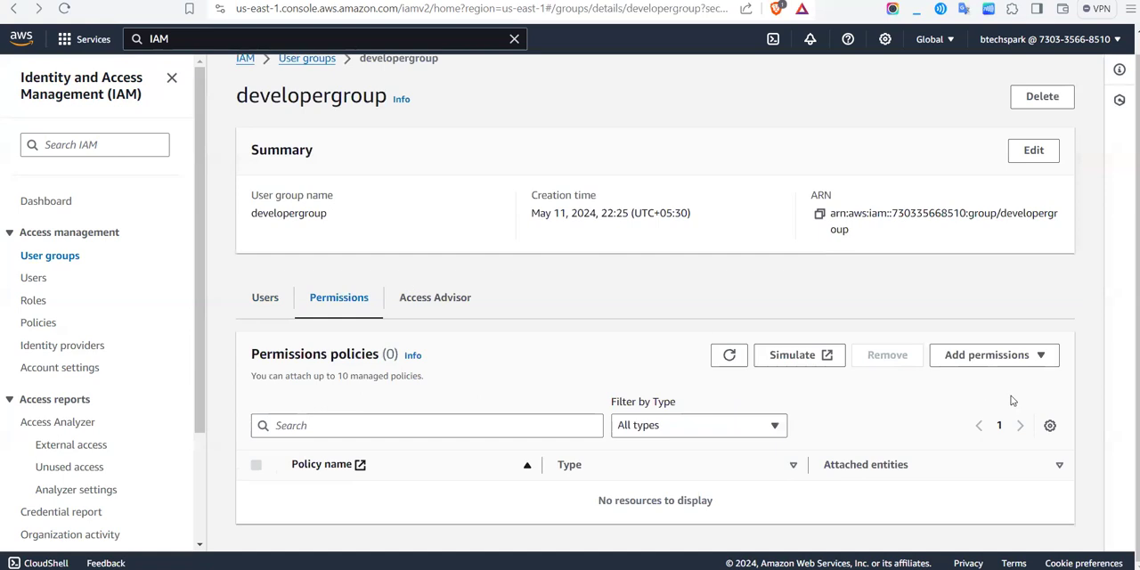
click(967, 363)
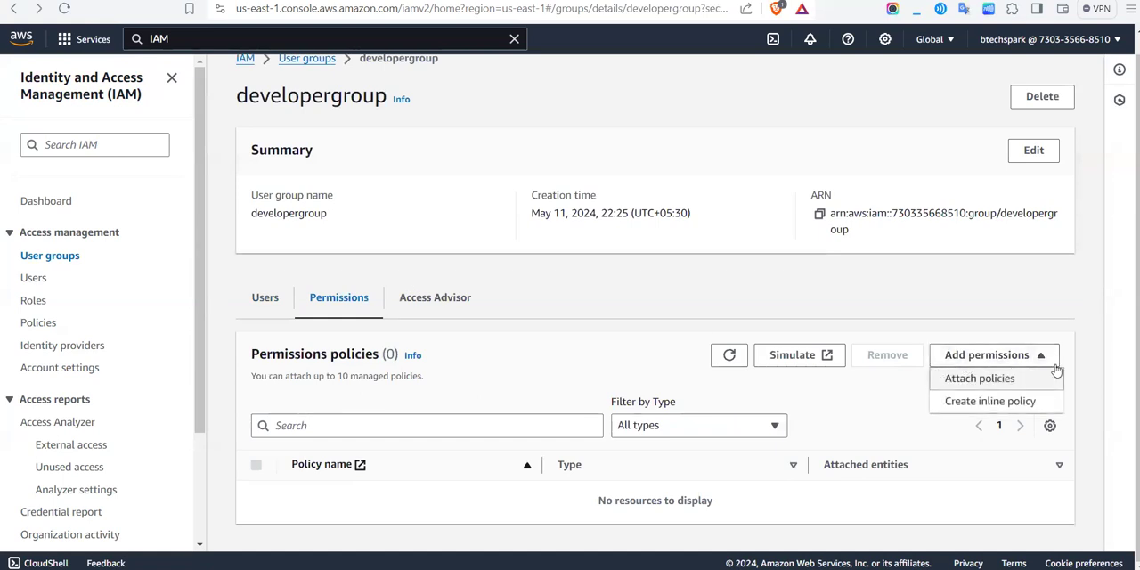
click(961, 379)
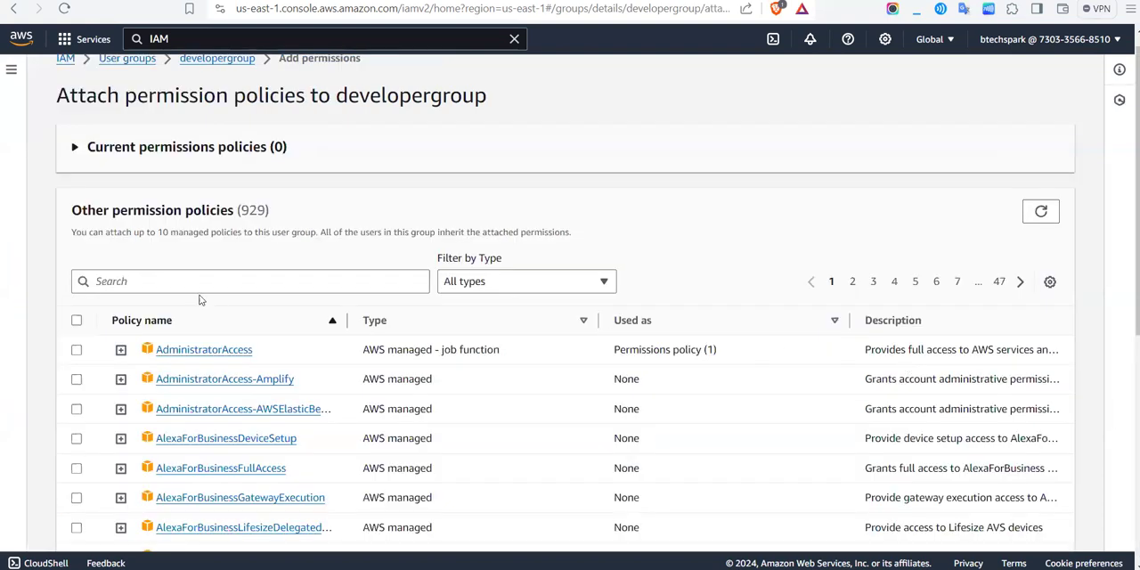
Step: Search the permission policies for s3 and select AmazonS3FullAccess for developergroup
click(193, 284)
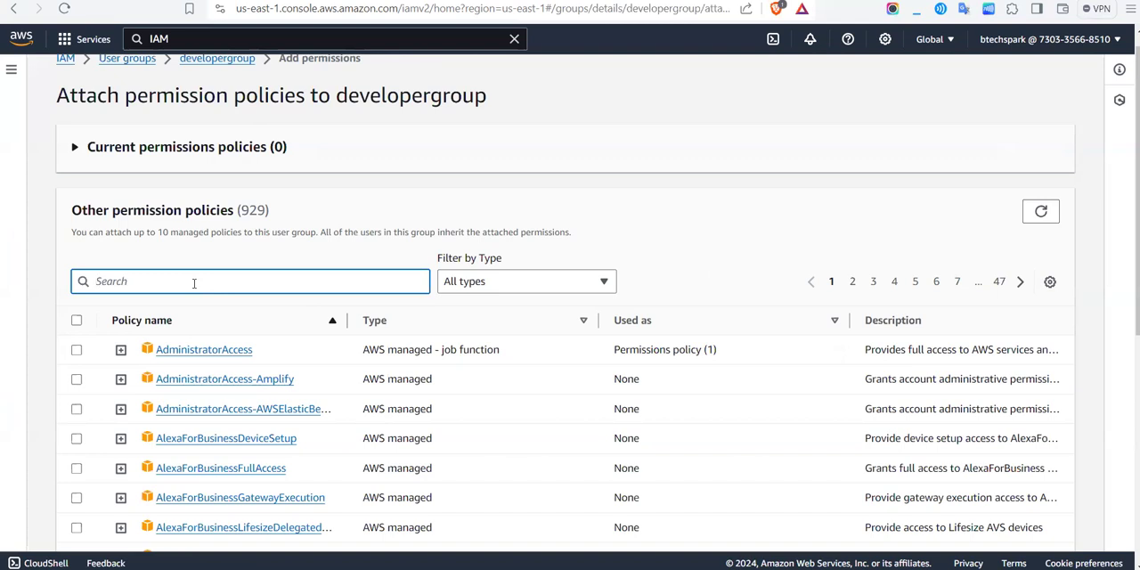
text(s3)
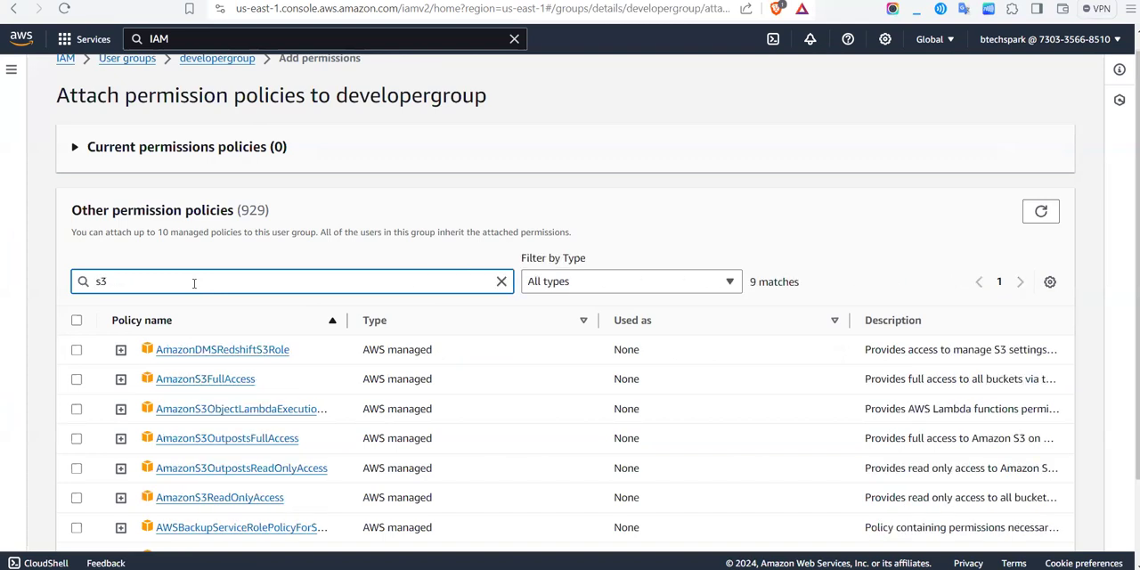
click(77, 378)
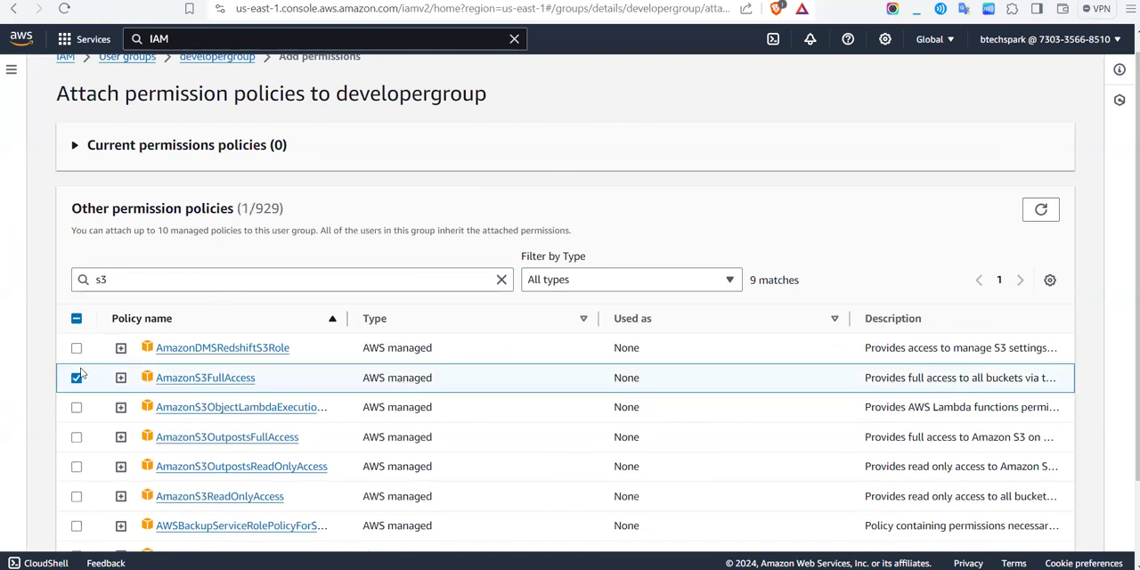
Step: Search the permission policies for ec2ful and add AmazonEC2FullAccess to the selection
click(247, 281)
key(ctrl+a)
text(ec2)
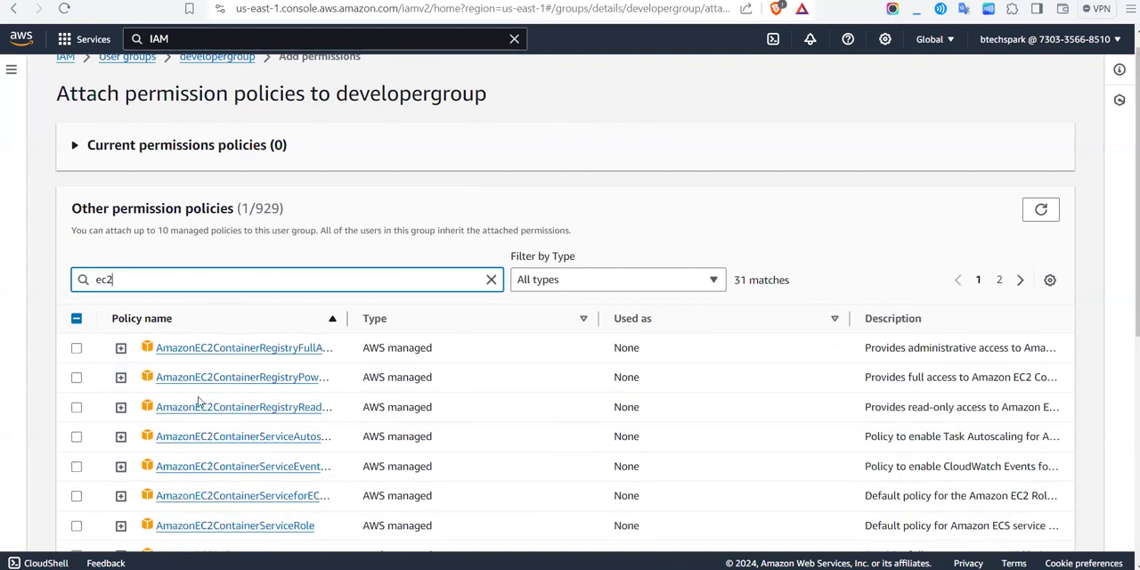
text(ful)
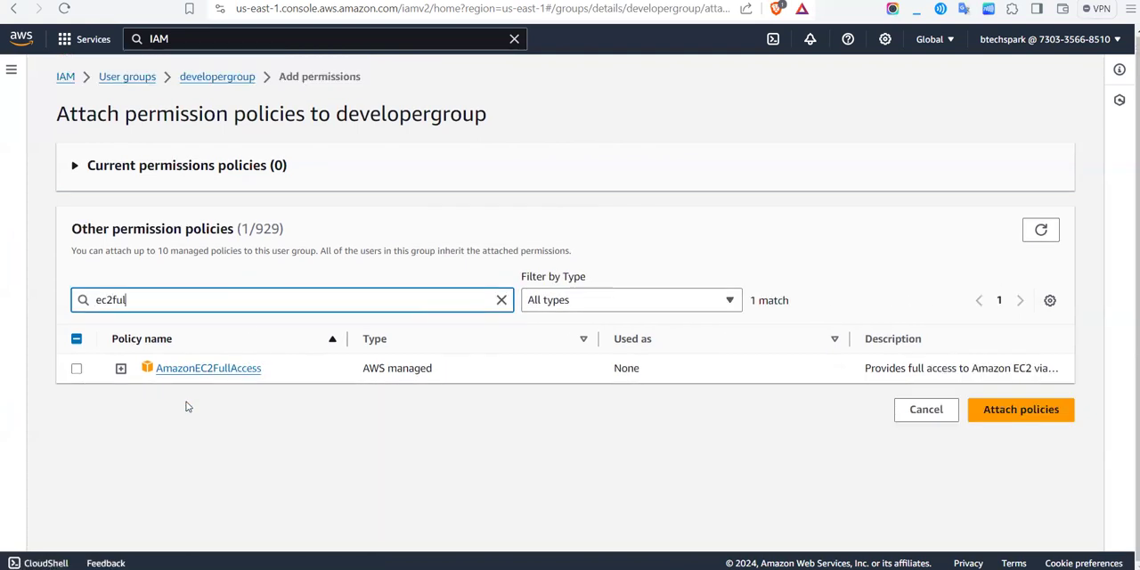
click(76, 368)
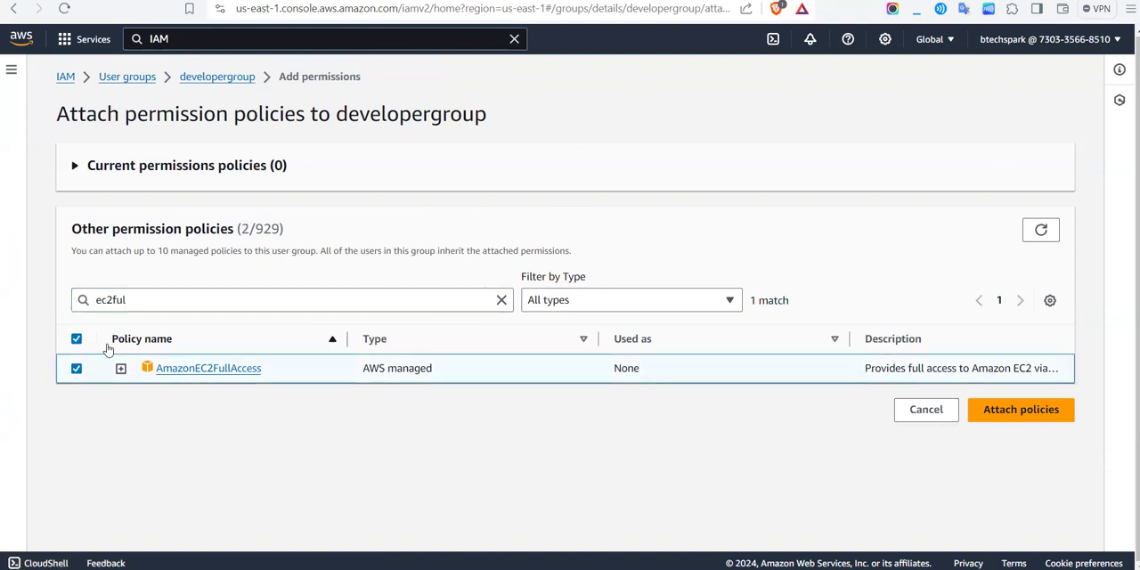
Step: Clear the policy search, check the number of selected policies and expand the group's current permissions policies
double_click(101, 299)
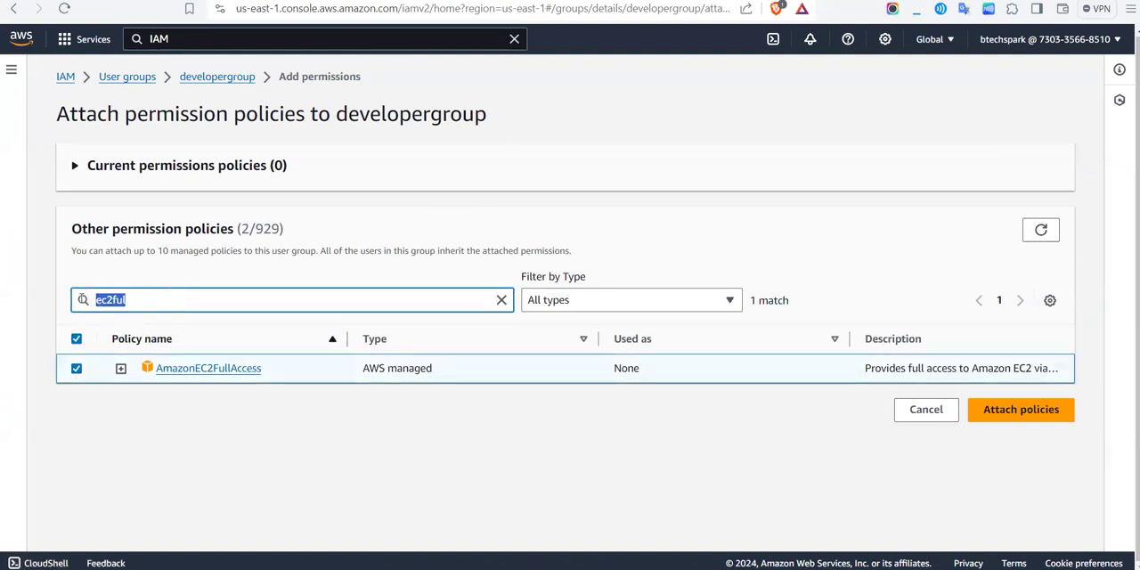
key(BackSpace)
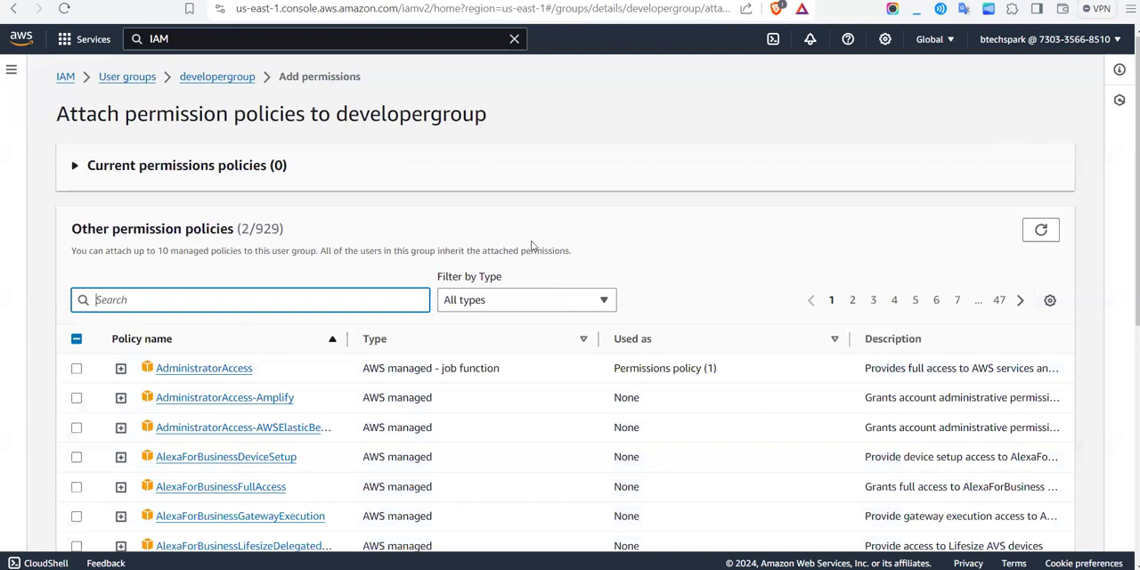
scroll(547, 242, down, 5)
scroll(796, 465, up, 5)
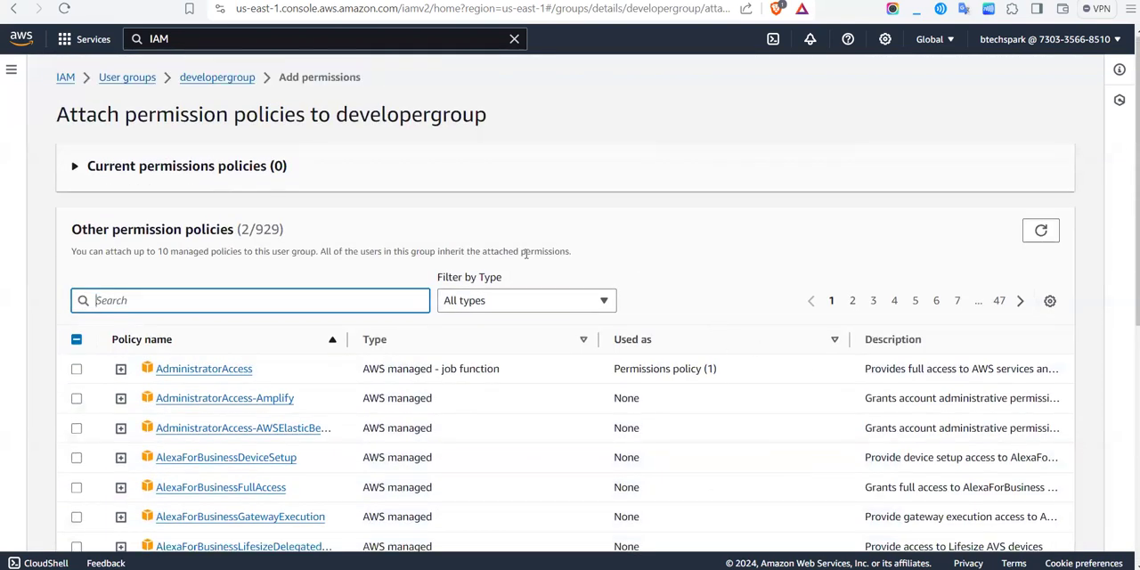
drag(237, 230, 250, 230)
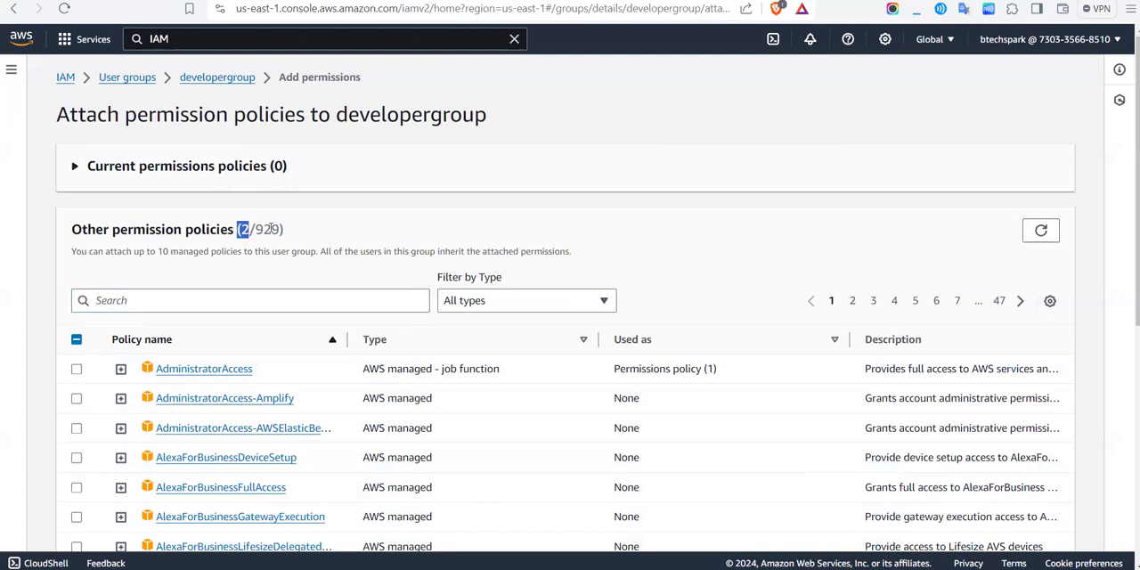
scroll(504, 228, down, 5)
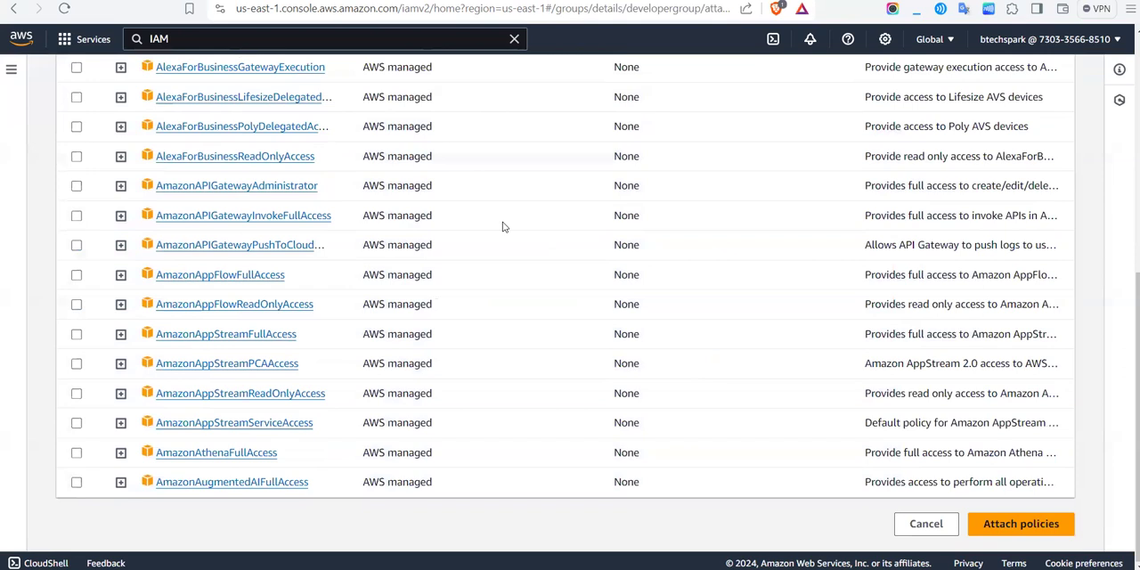
scroll(897, 409, up, 5)
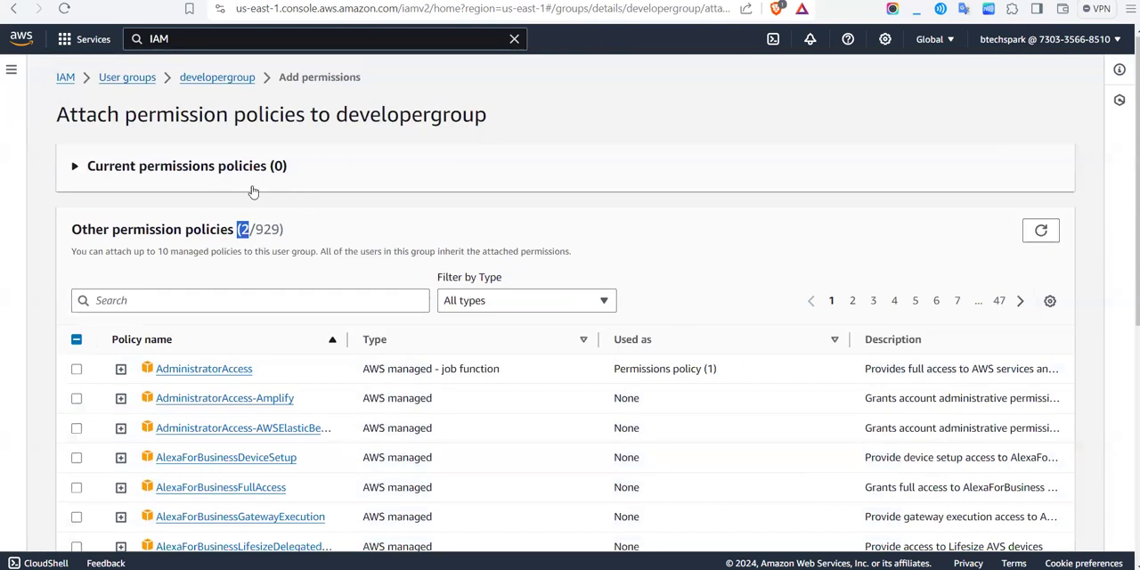
click(105, 167)
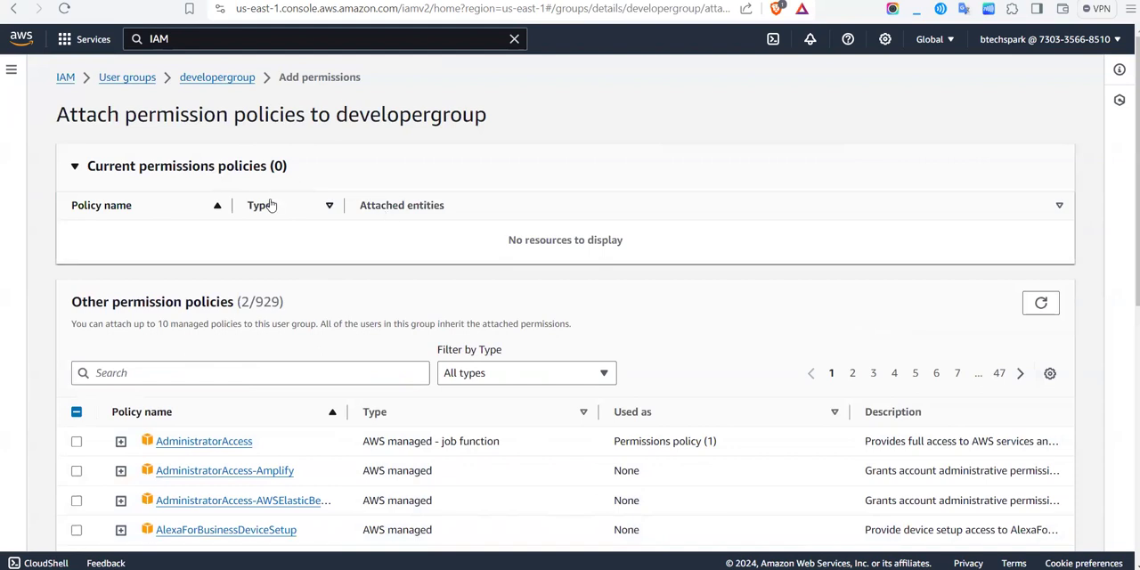
Step: Attach the selected AmazonS3FullAccess and AmazonEC2FullAccess policies to developergroup
drag(240, 302, 255, 301)
scroll(819, 291, down, 6)
click(1053, 531)
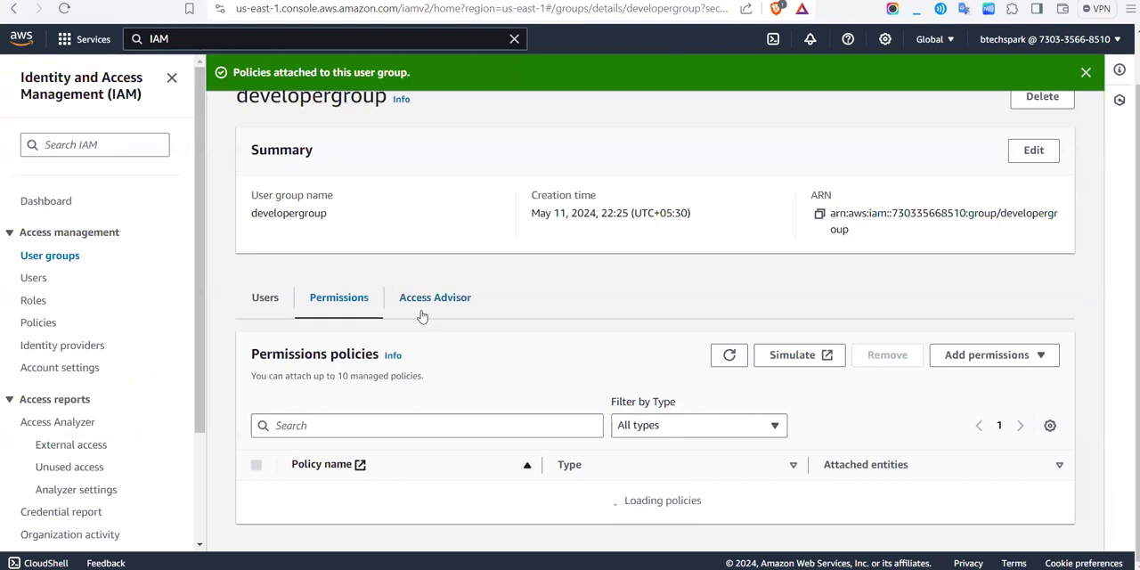
Step: Return to the user groups list and check developergroup's users and permissions entries
scroll(423, 315, up, 1)
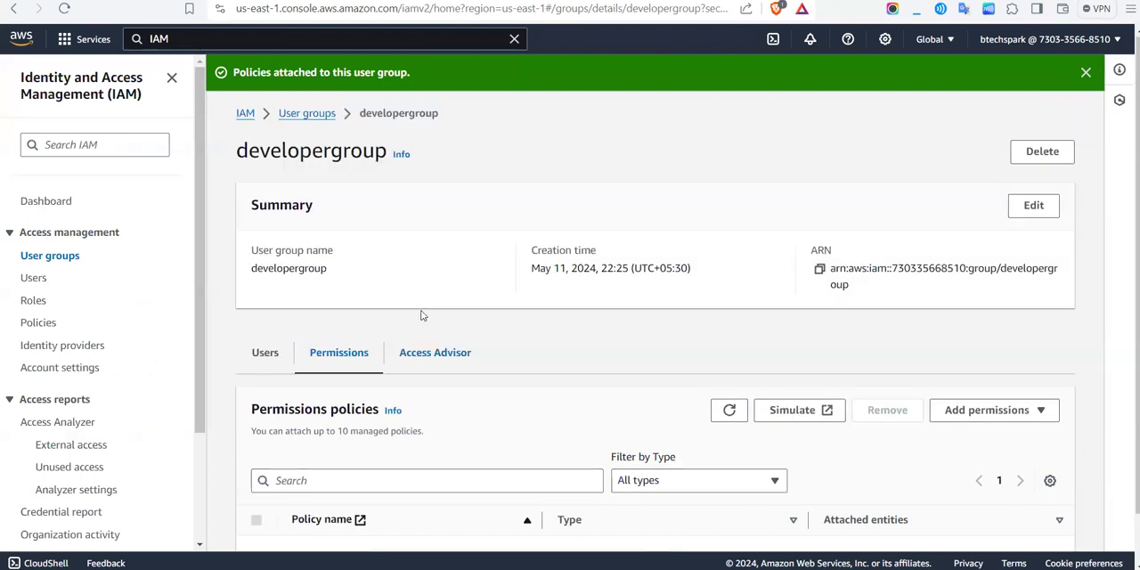
click(309, 113)
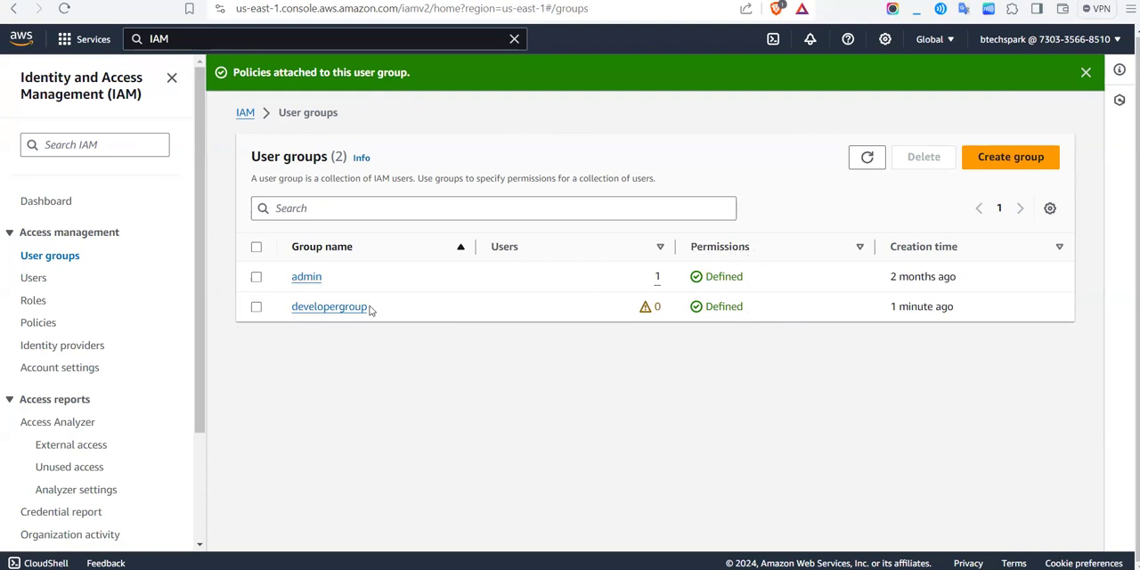
click(255, 307)
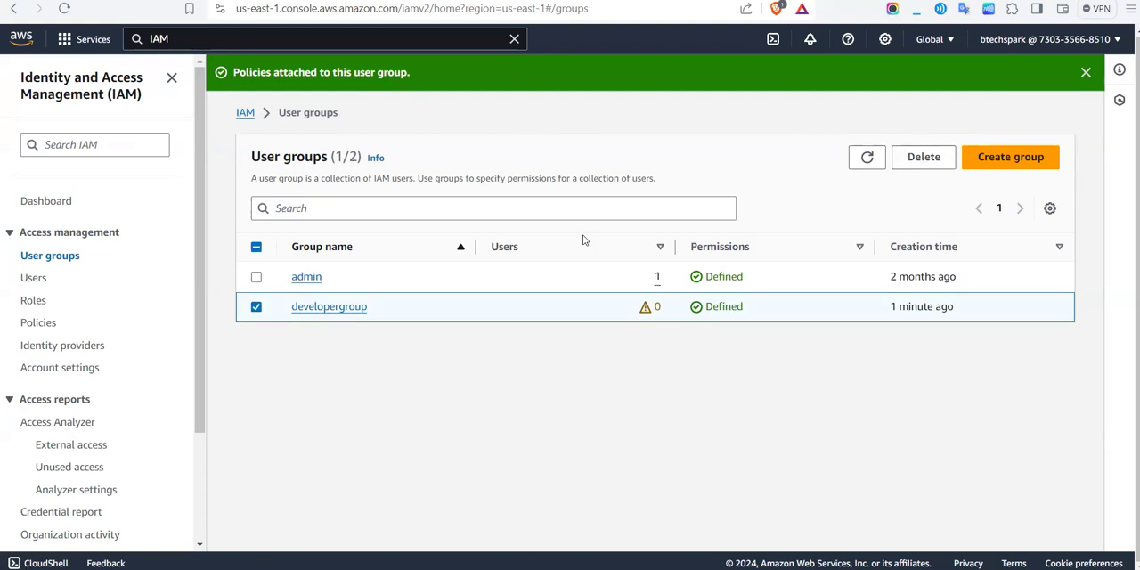
click(256, 308)
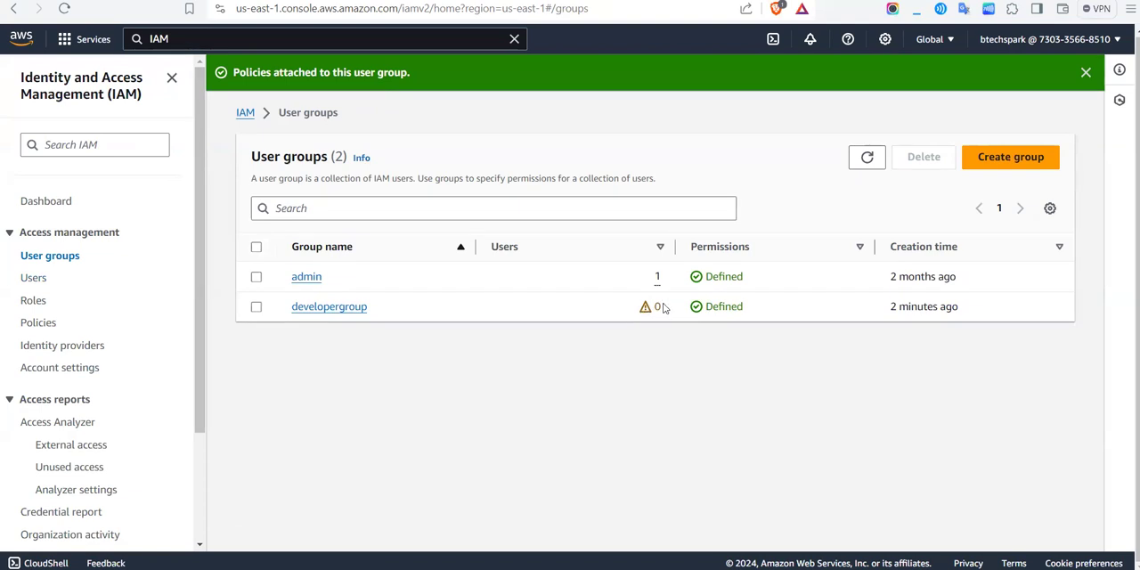
Step: Start creating a new IAM user and enter the developer's first name as the user name
click(33, 281)
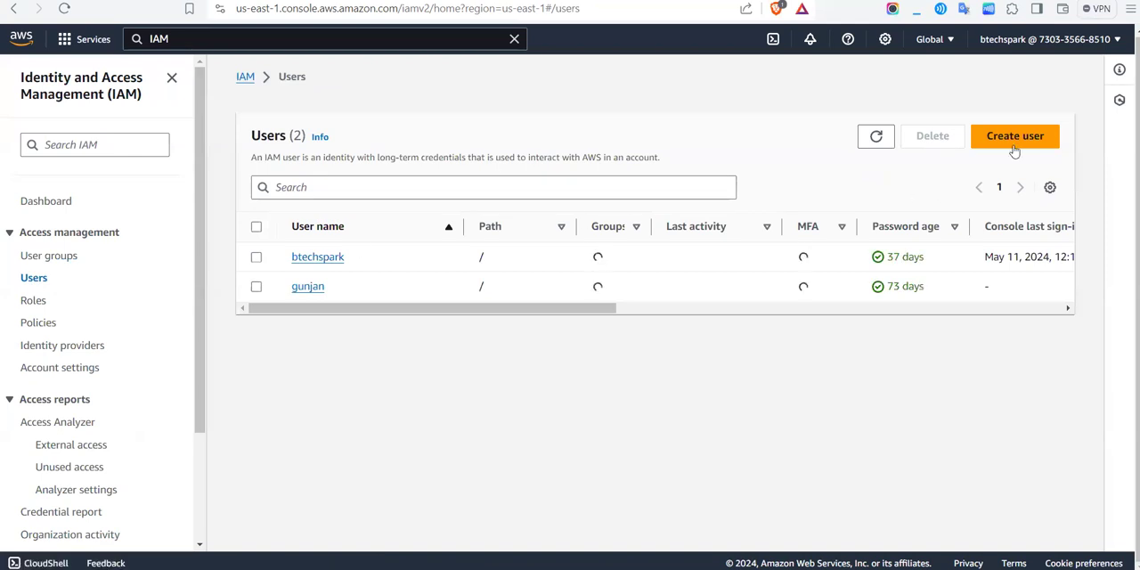
click(1036, 137)
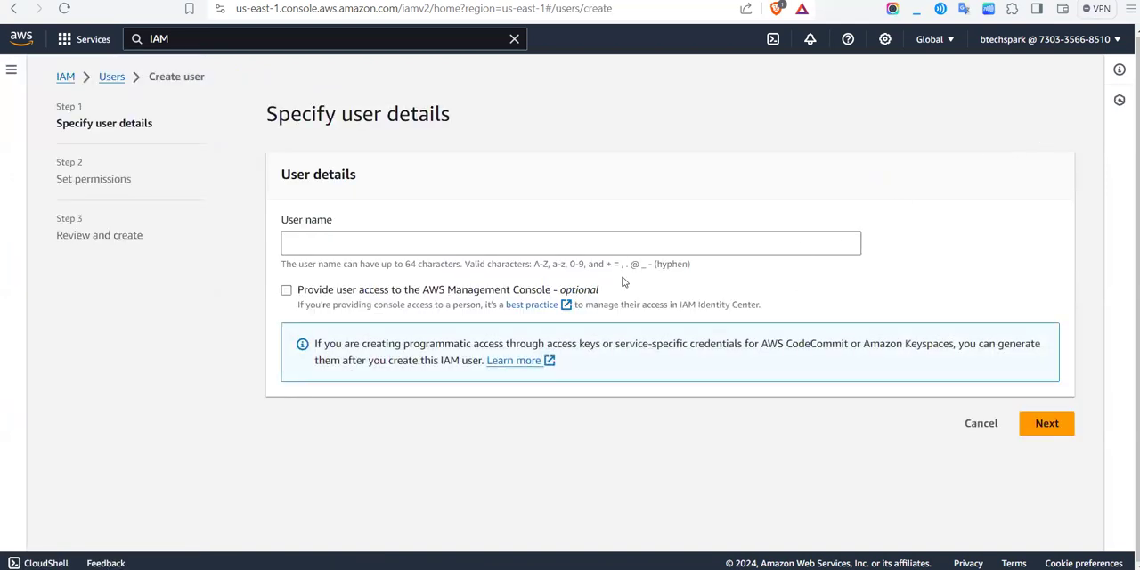
click(622, 250)
text(Ajay)
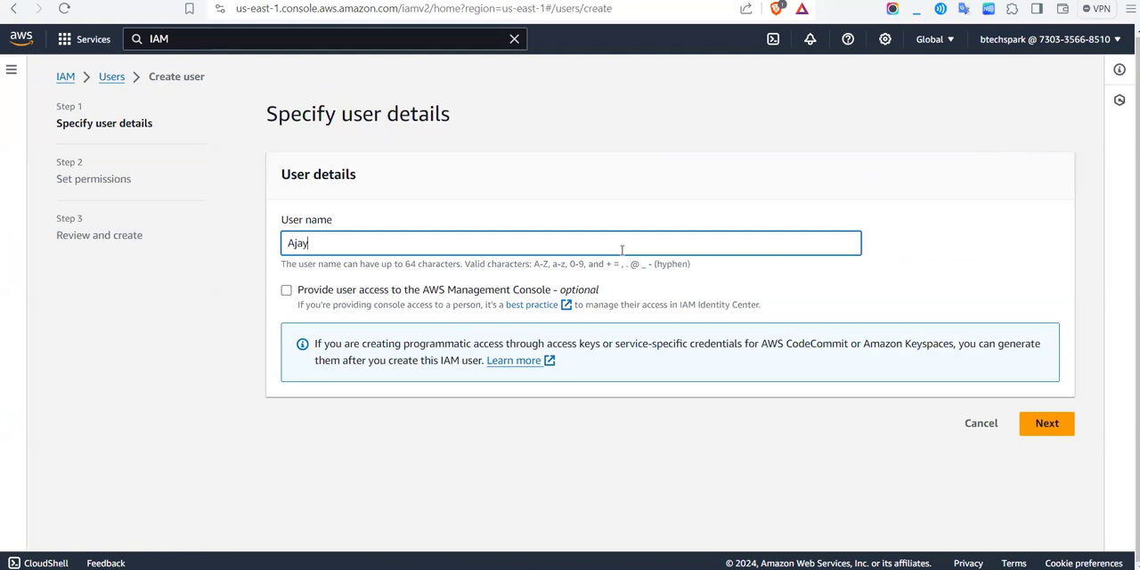
Step: Provide the user with AWS Management Console access and choose to create an IAM user
click(285, 291)
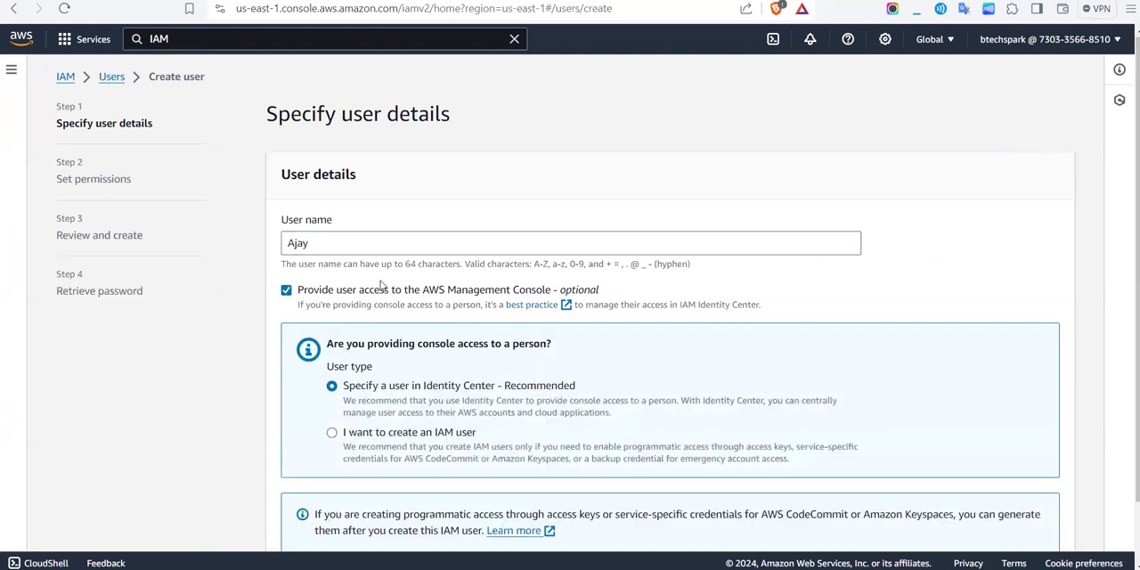
scroll(487, 289, down, 1)
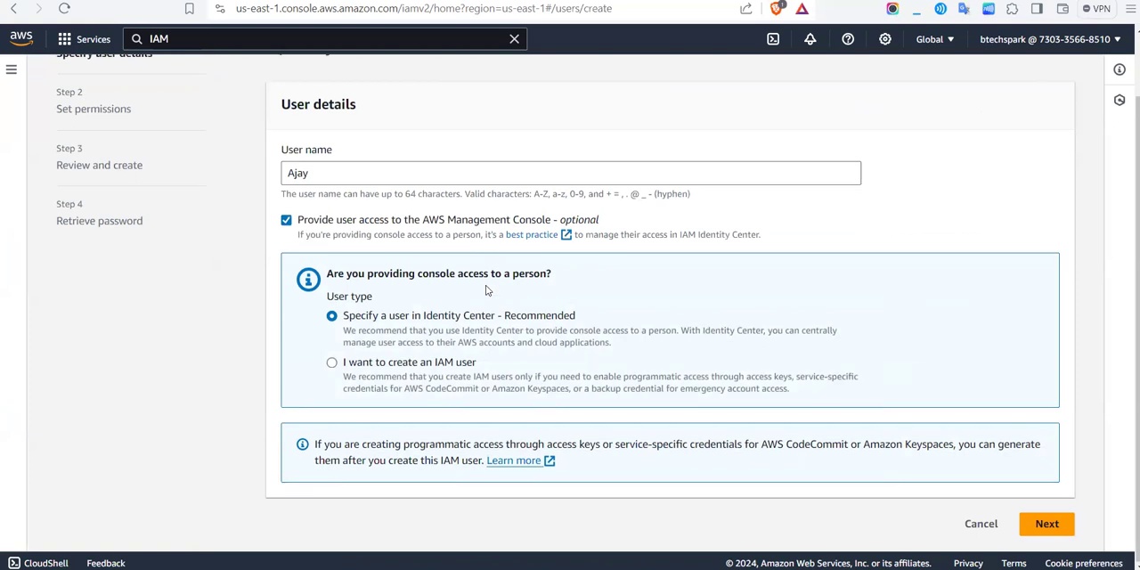
click(331, 364)
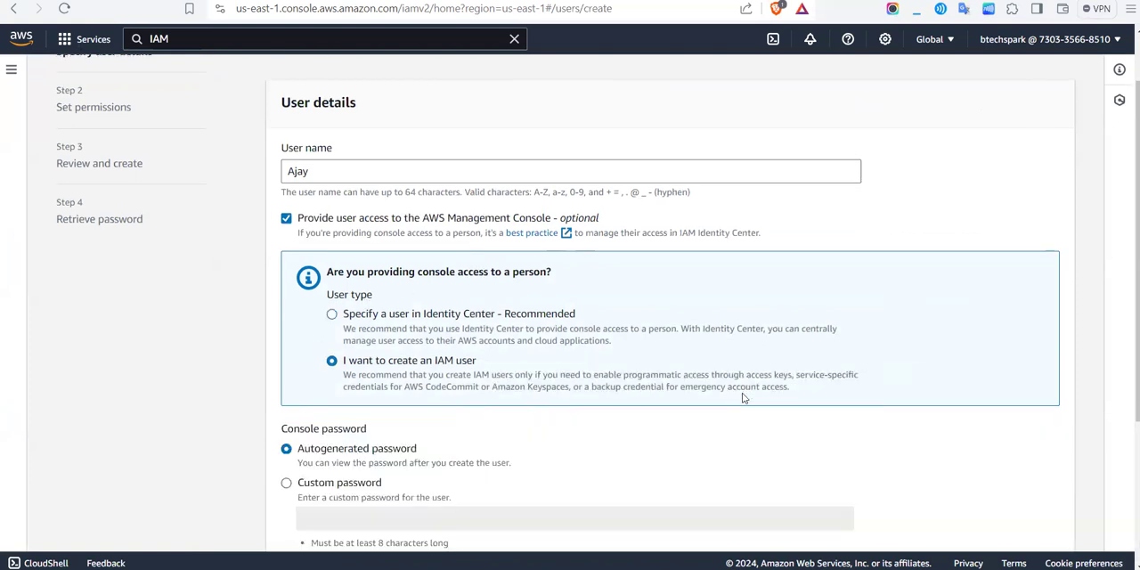
Step: Choose a custom console password, enter the password for the user and show it in plain text
scroll(743, 400, down, 3)
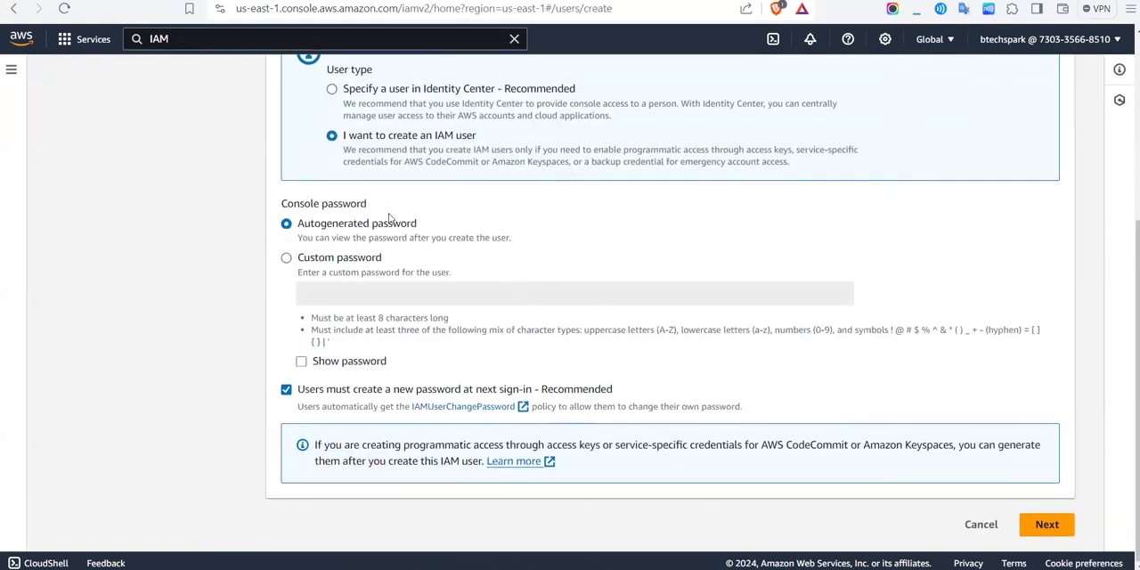
click(286, 258)
click(337, 289)
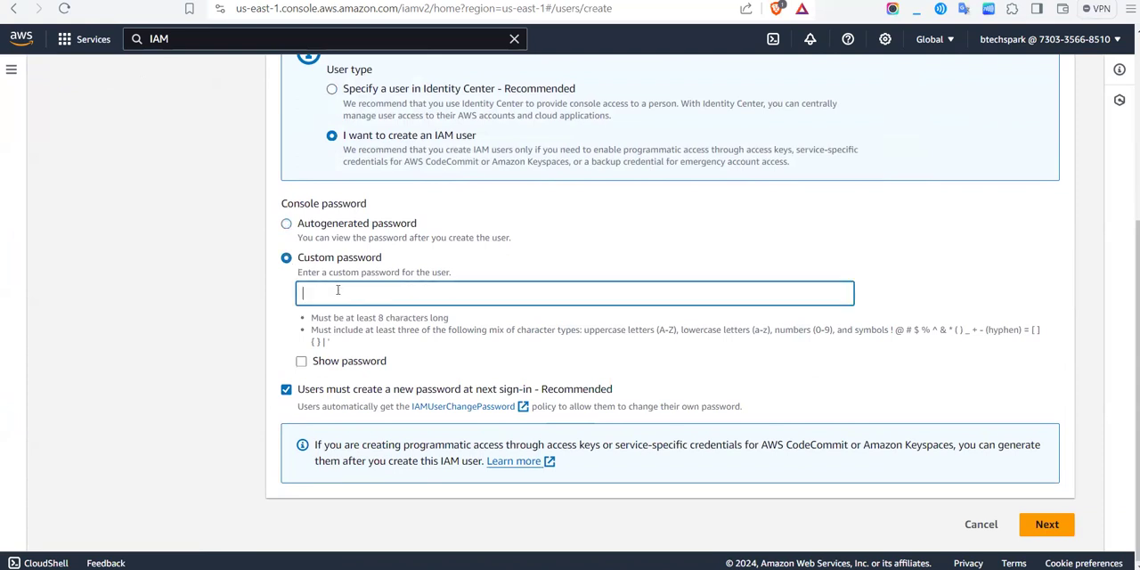
text(•)
key(BackSpace)
text(•••)
click(301, 361)
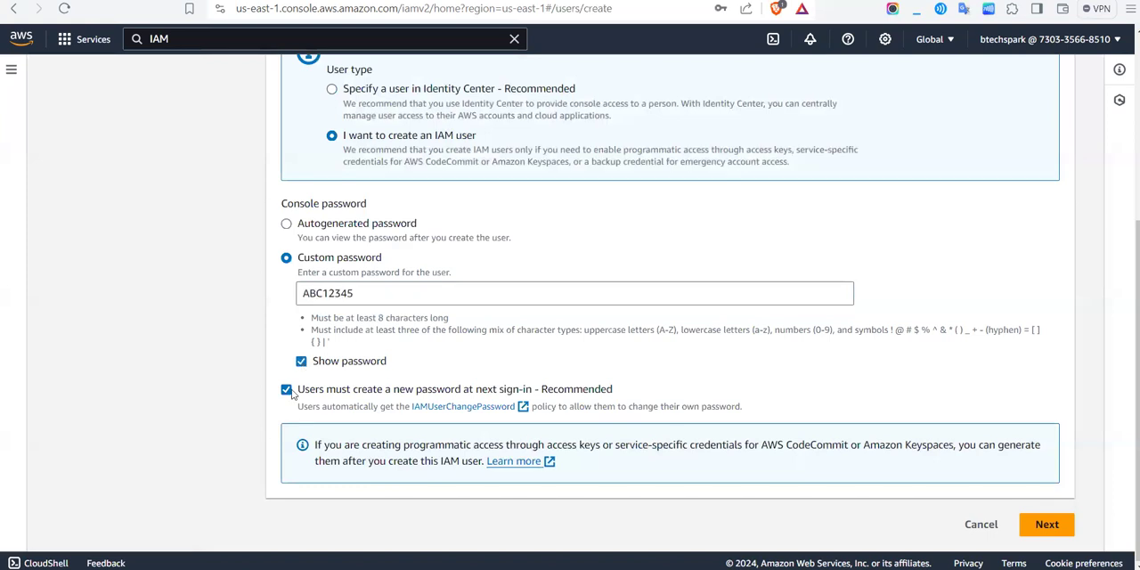
Step: Remove the requirement to create a new password at next sign-in, try to continue and review the password rules
click(285, 389)
click(1048, 523)
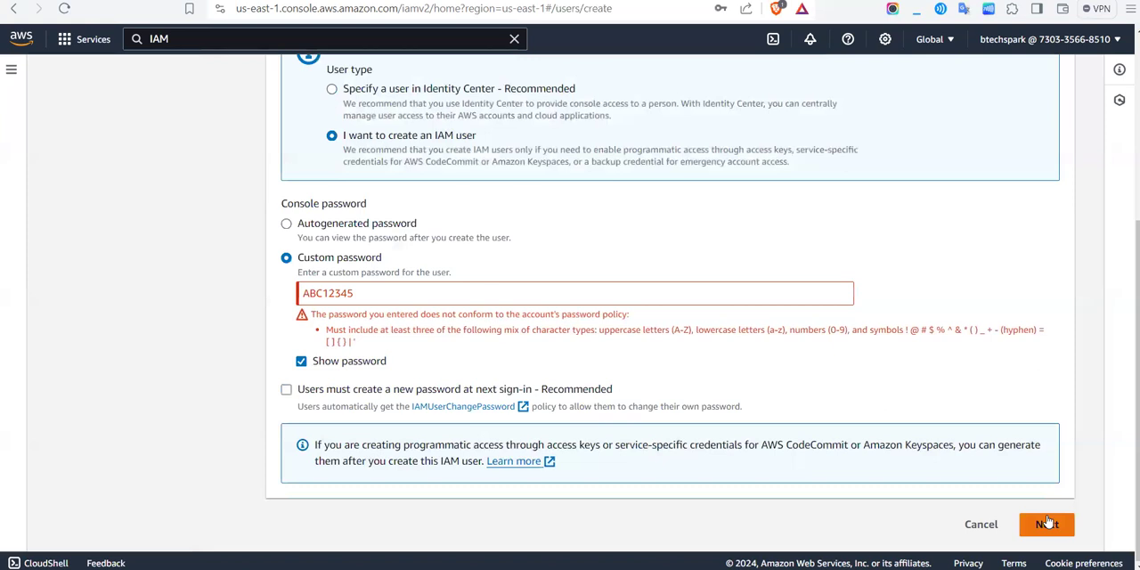
click(446, 287)
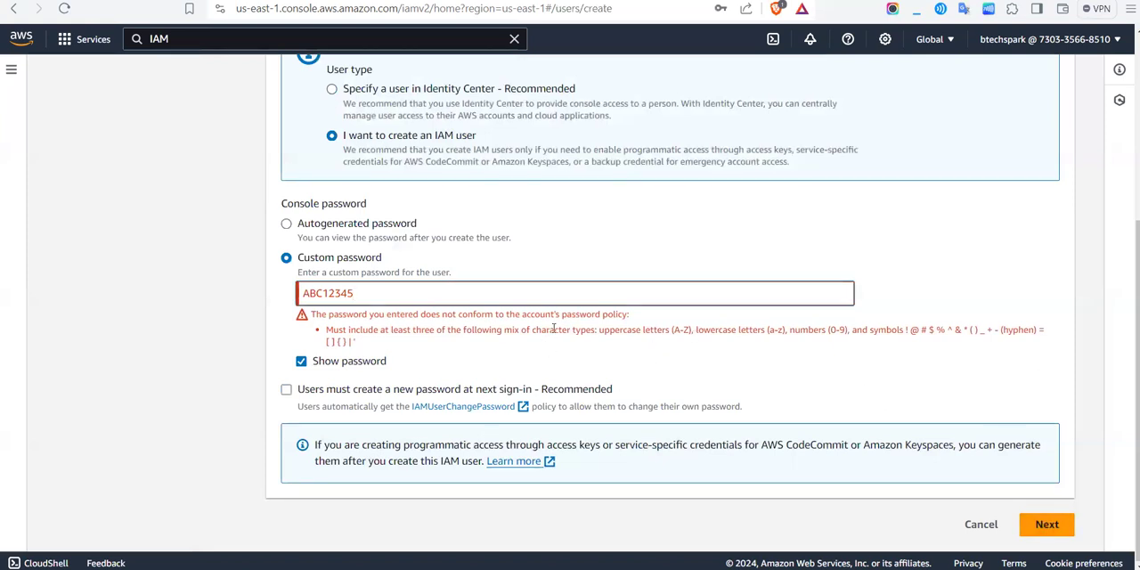
drag(353, 317, 359, 317)
drag(427, 328, 630, 316)
click(450, 317)
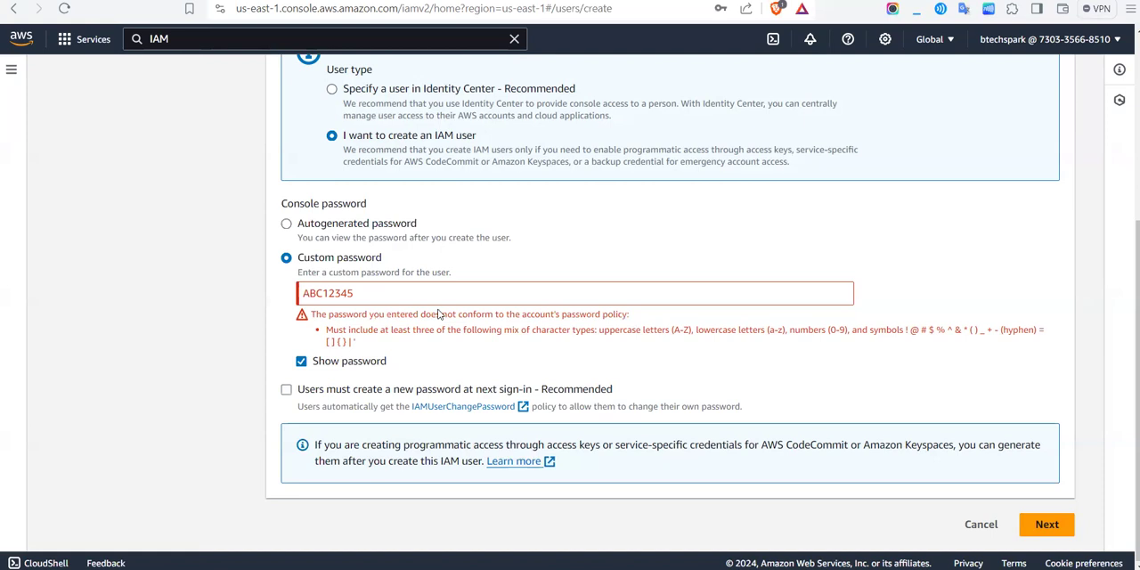
Step: Add a lowercase letter to the custom password and continue to the user's permissions
click(383, 297)
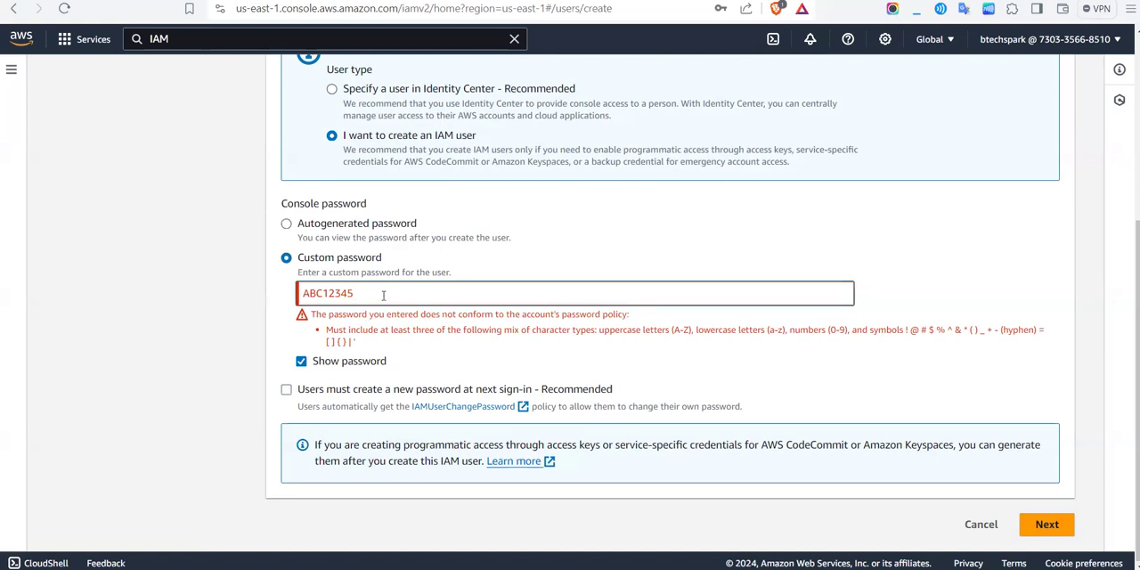
text(s)
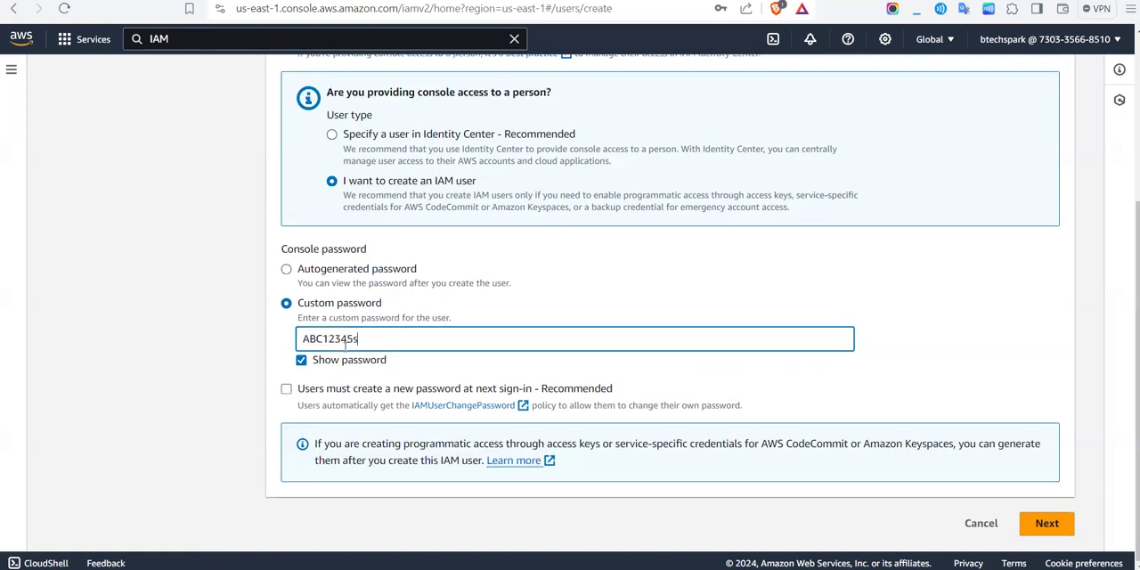
key(ctrl+a)
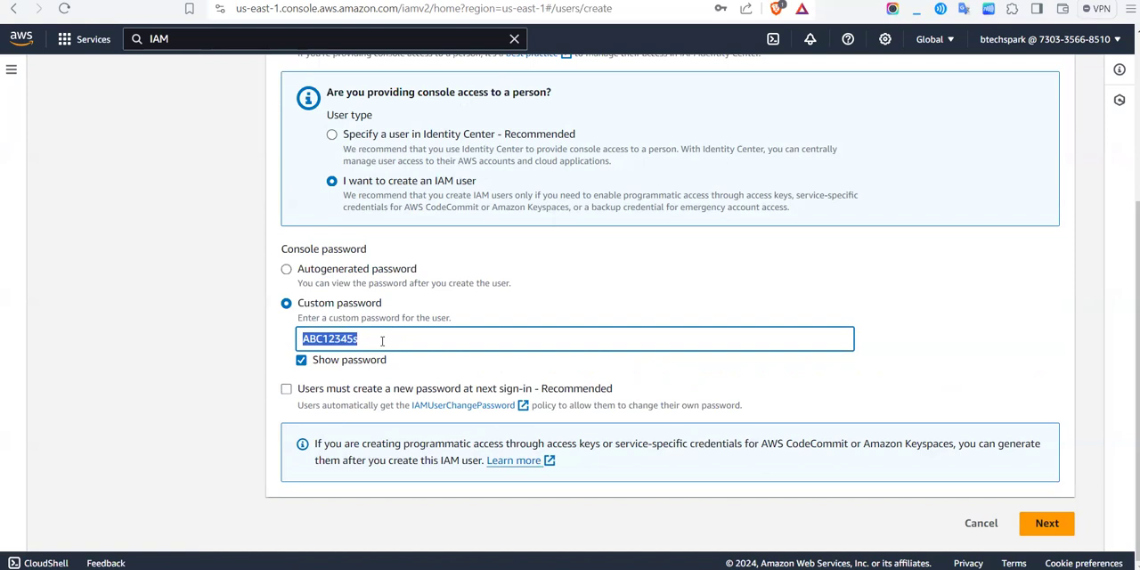
click(515, 319)
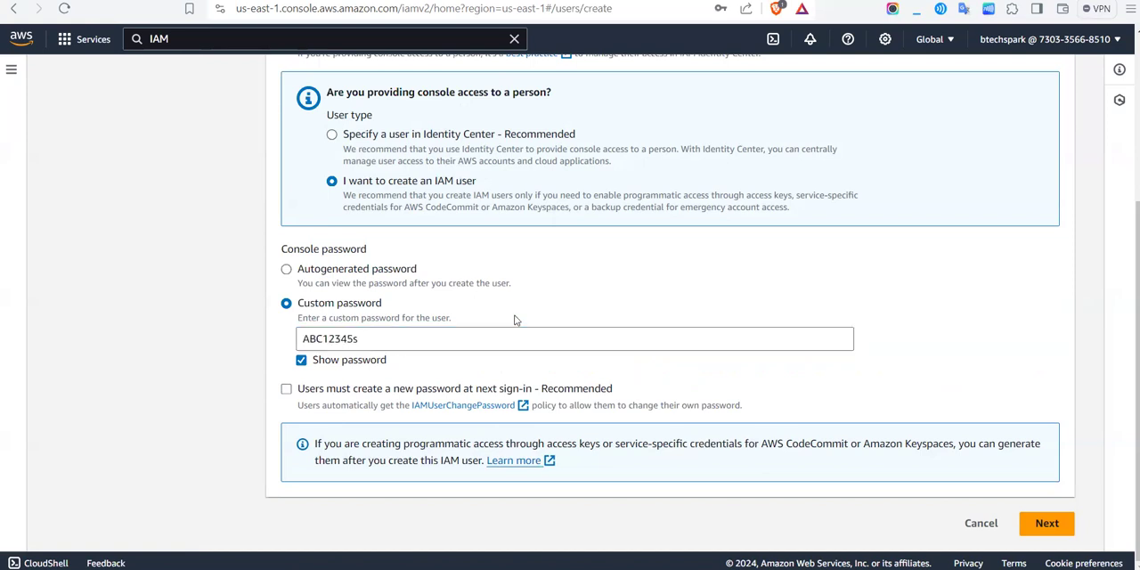
click(1027, 525)
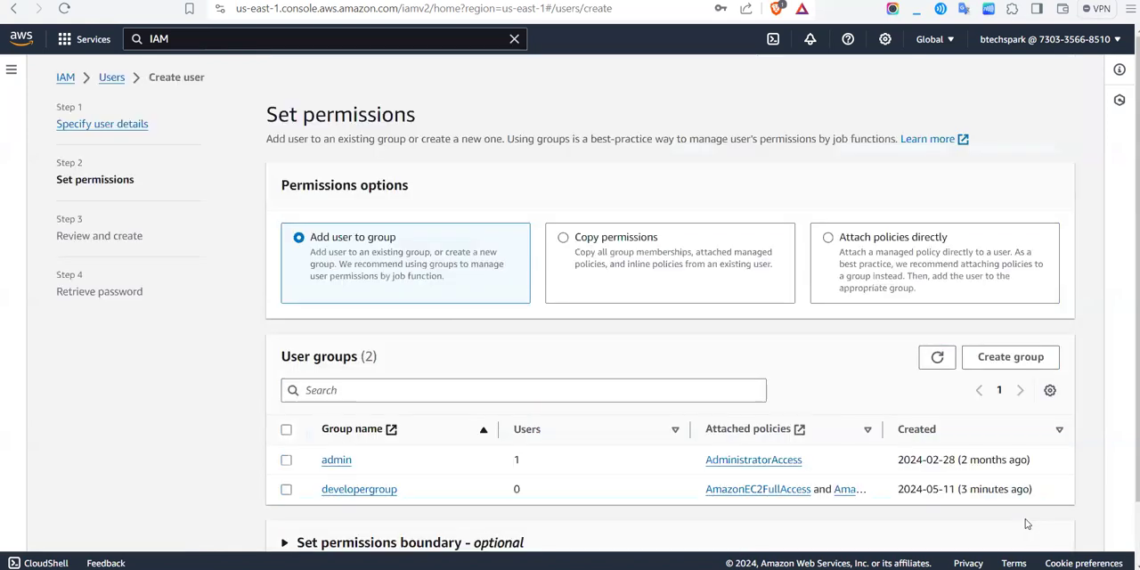
scroll(444, 438, down, 2)
scroll(443, 438, up, 2)
scroll(475, 325, down, 1)
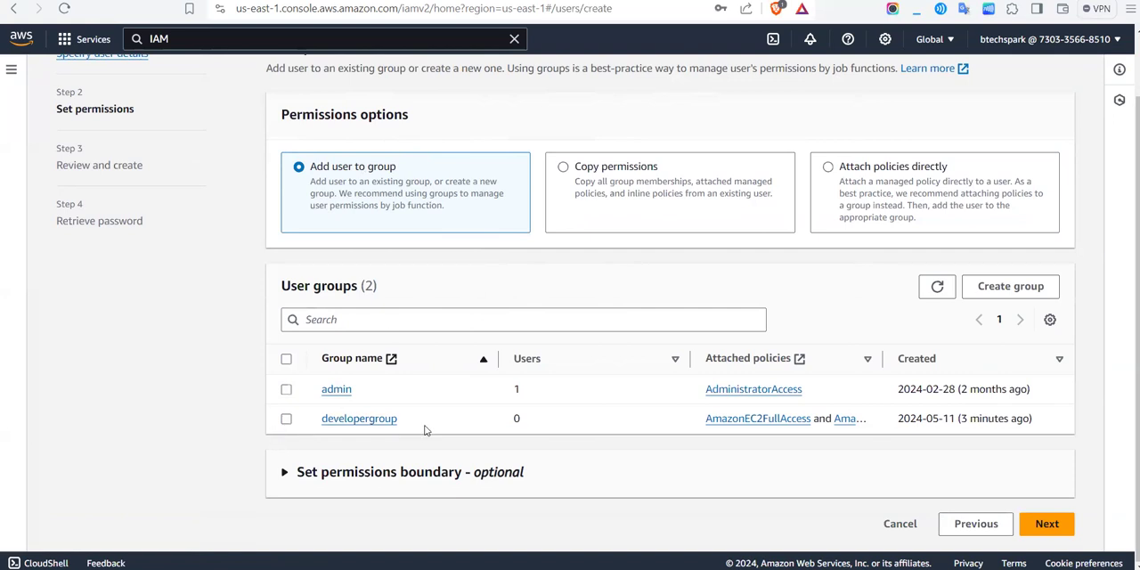
click(286, 419)
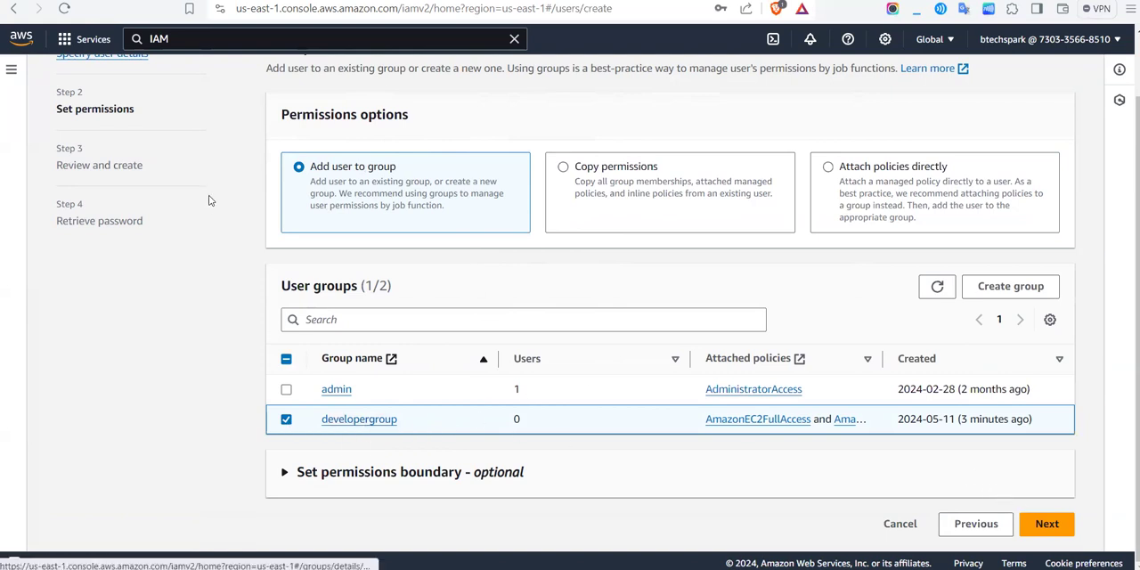
scroll(214, 200, up, 2)
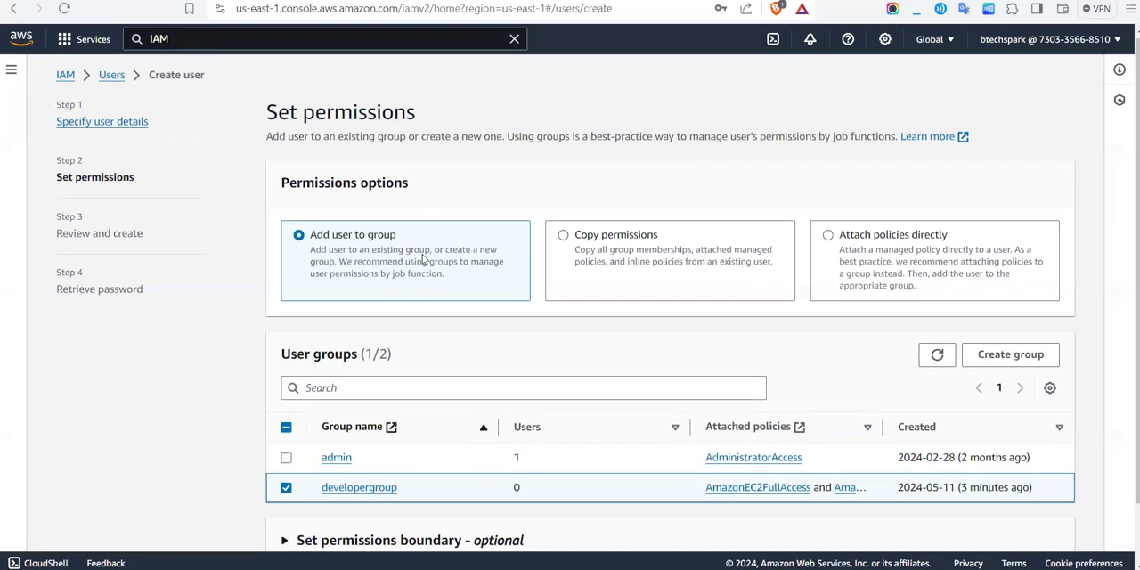
scroll(424, 260, down, 1)
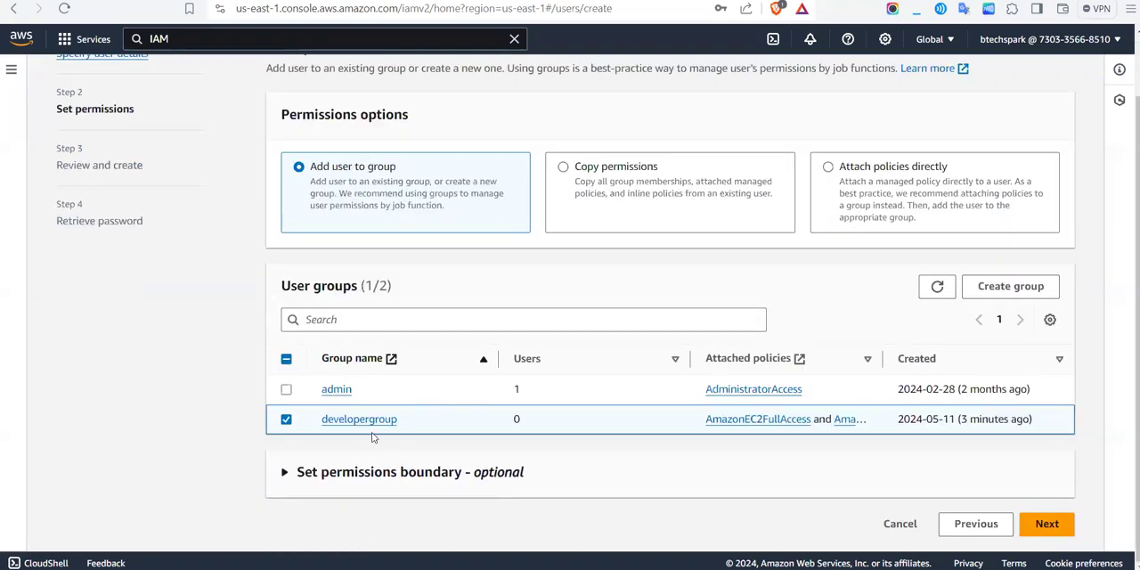
click(285, 419)
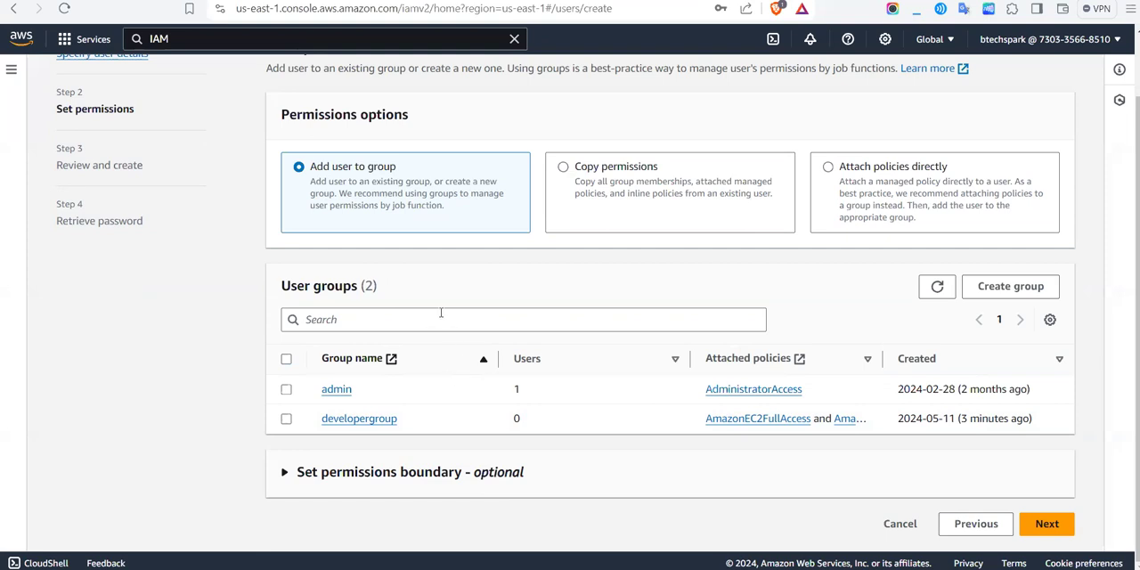
Step: Continue without adding the user to any group and create the IAM user
click(1047, 526)
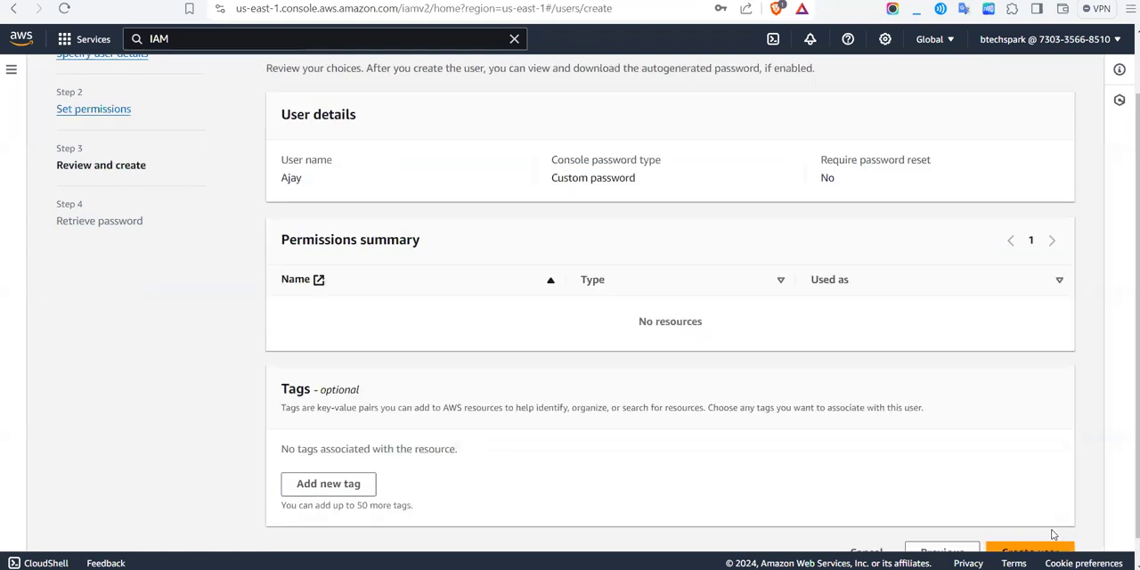
click(1051, 533)
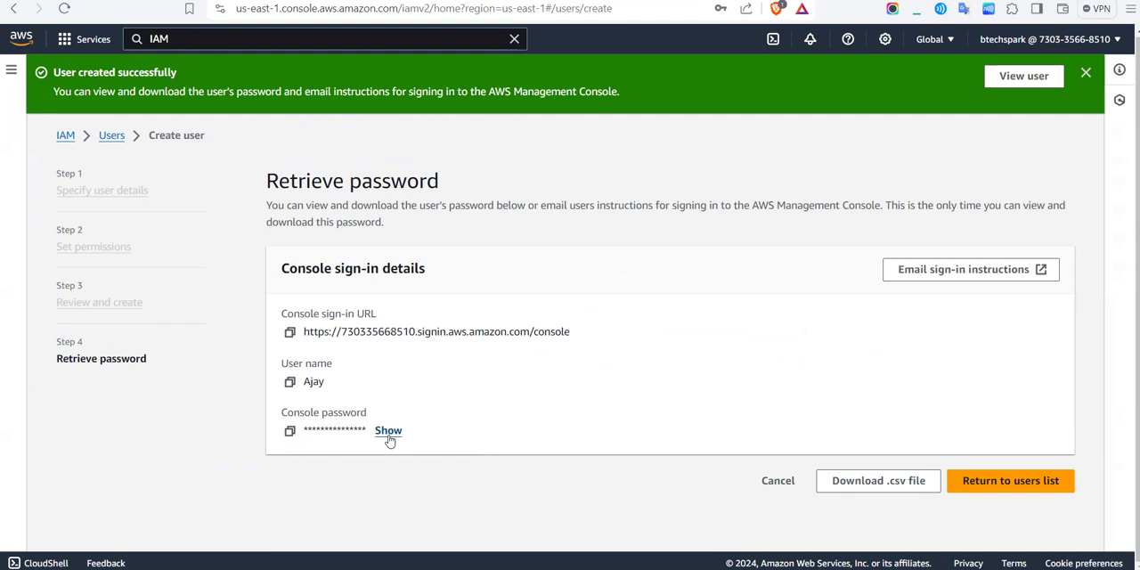
Step: Open a new private browser window and go to the AWS Management Console sign-in page
key(ctrl+shift+n)
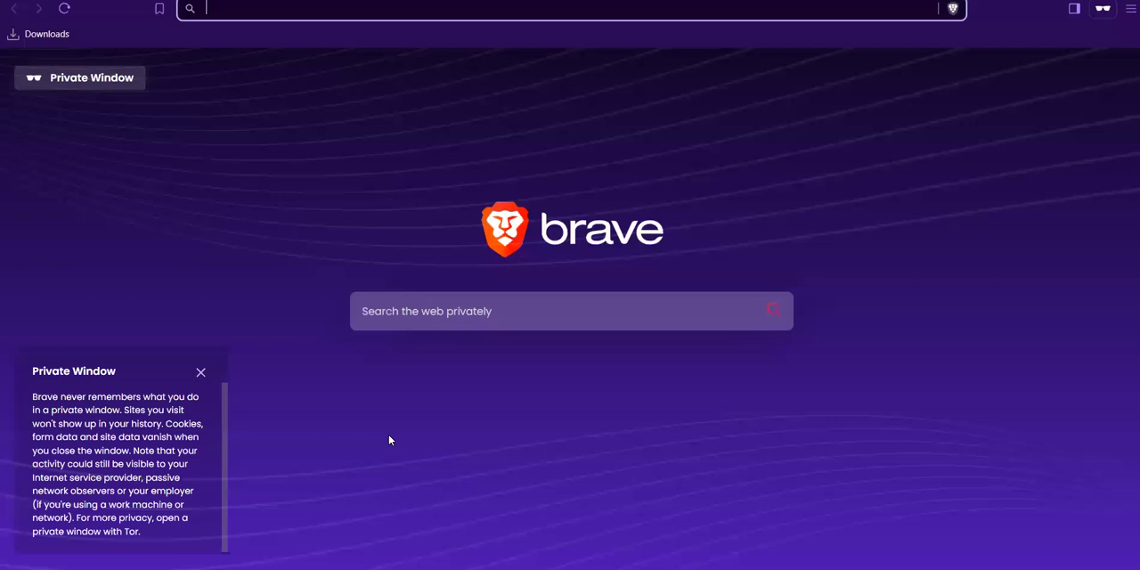
text(aws.amazon.com/console/)
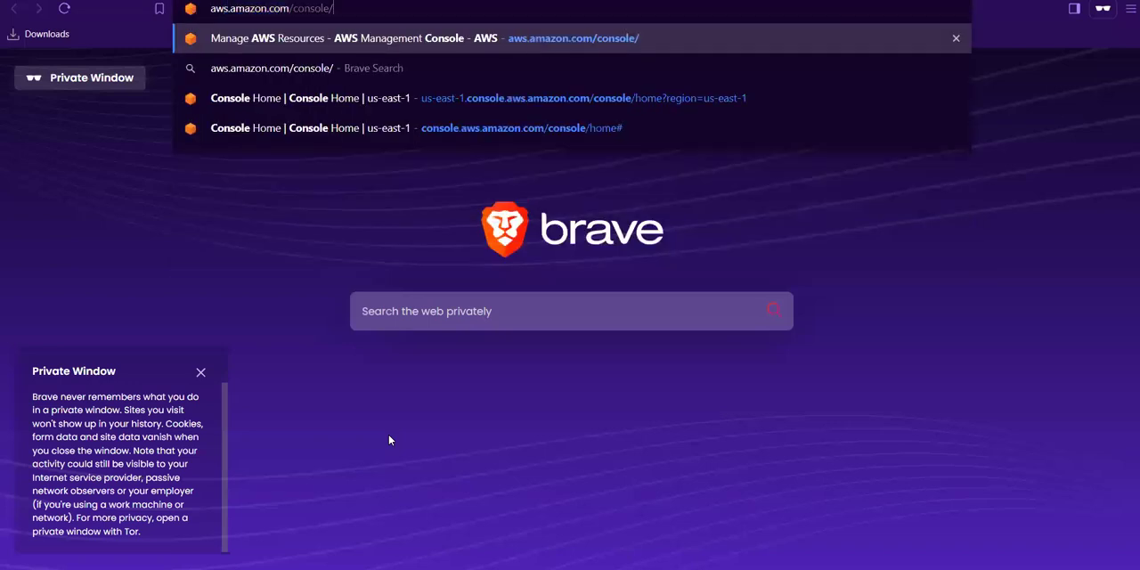
key(Return)
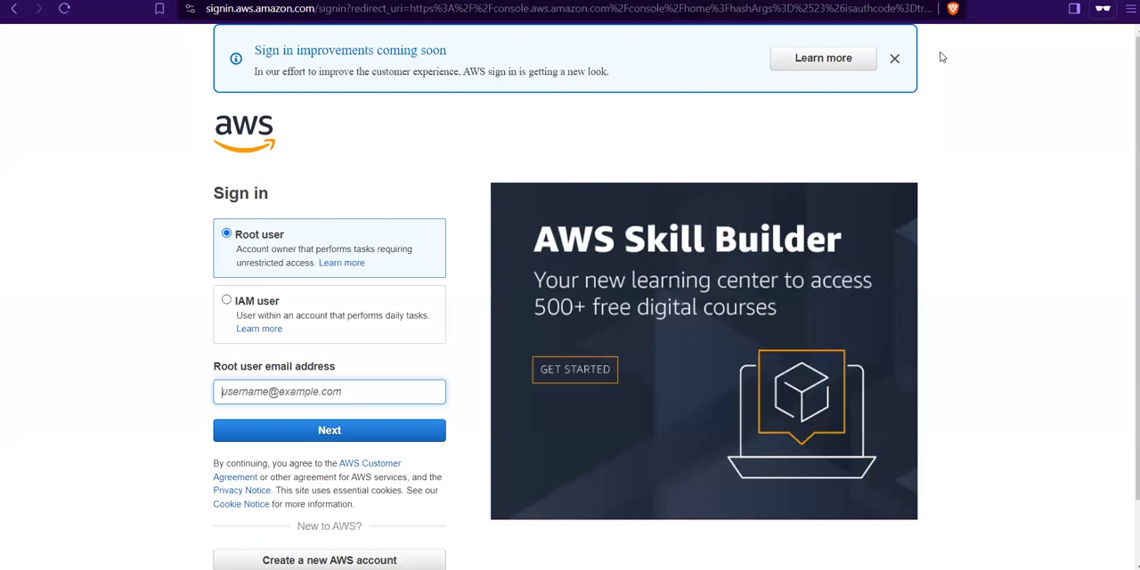
Step: Choose IAM user sign-in, enter the AWS account ID and continue to the credentials
click(310, 328)
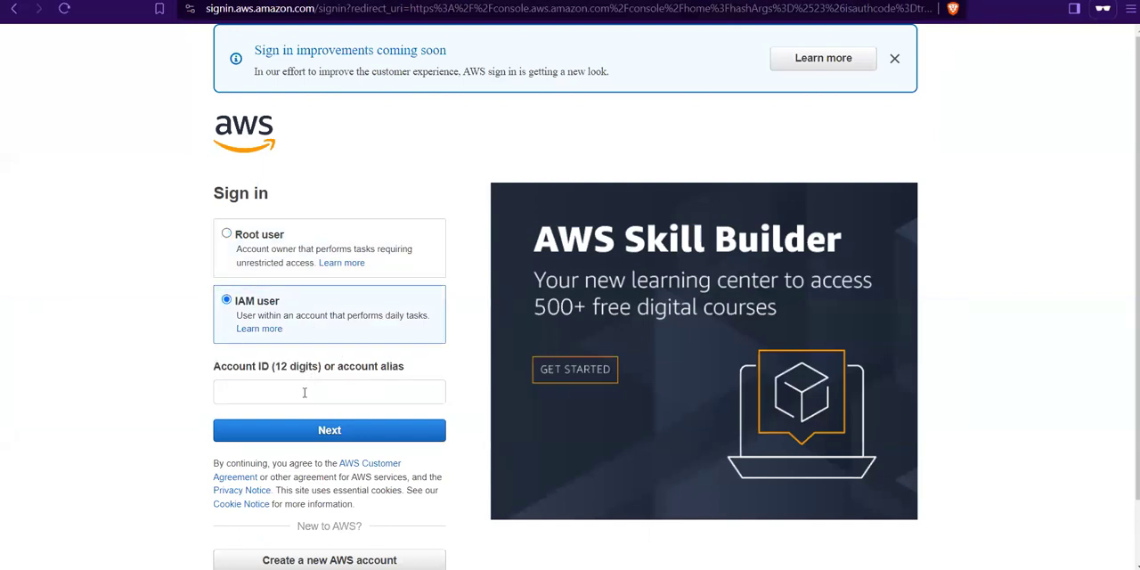
click(303, 392)
click(326, 428)
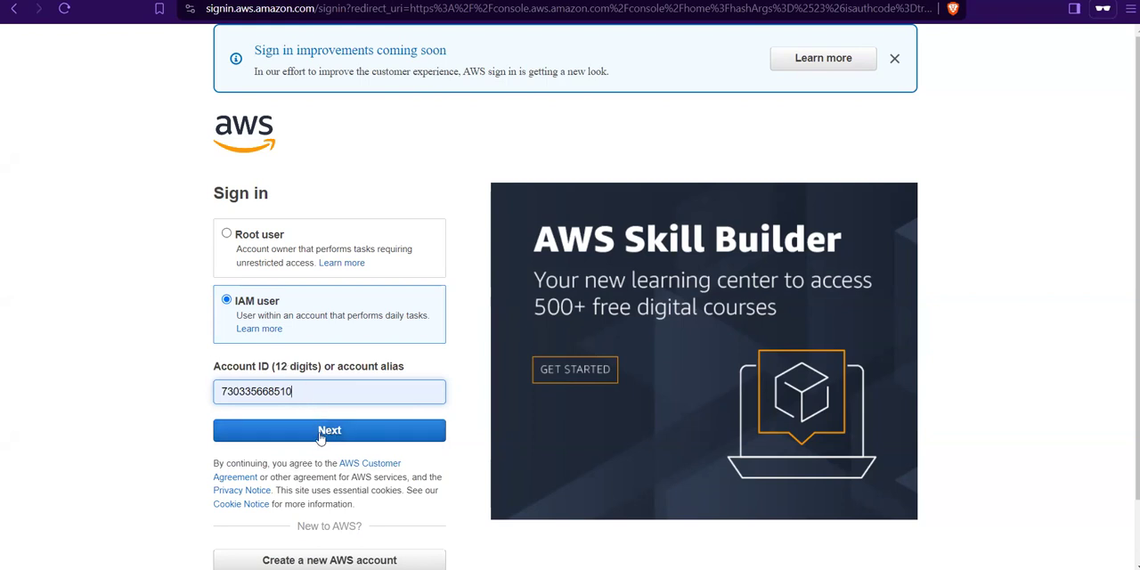
click(321, 438)
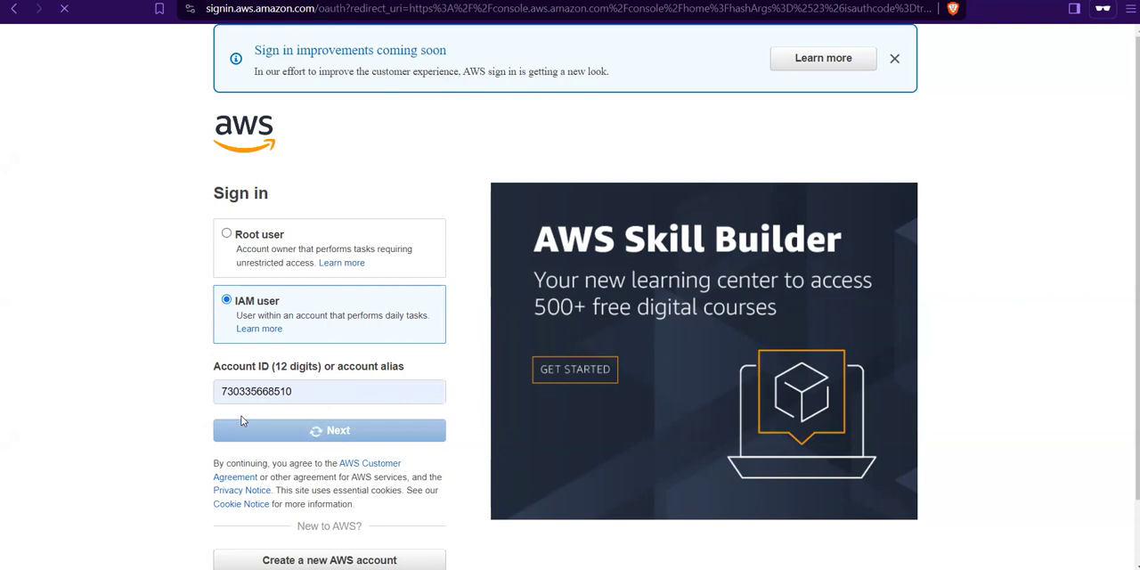
Step: Enter the IAM user name and the account password, and sign in to the console as that user
click(334, 310)
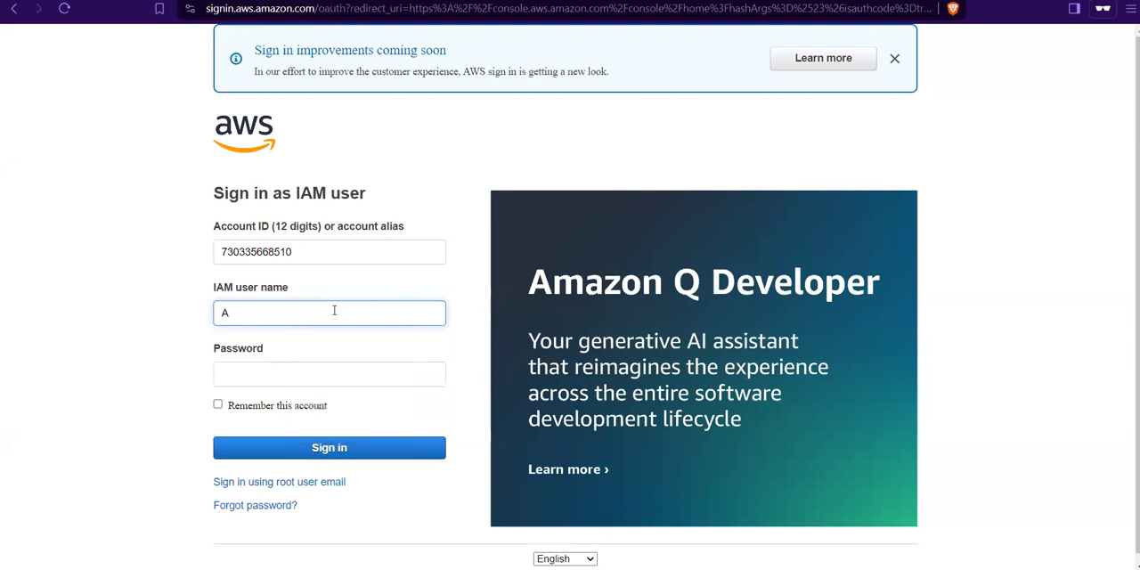
text(aya)
click(306, 368)
text(*********)
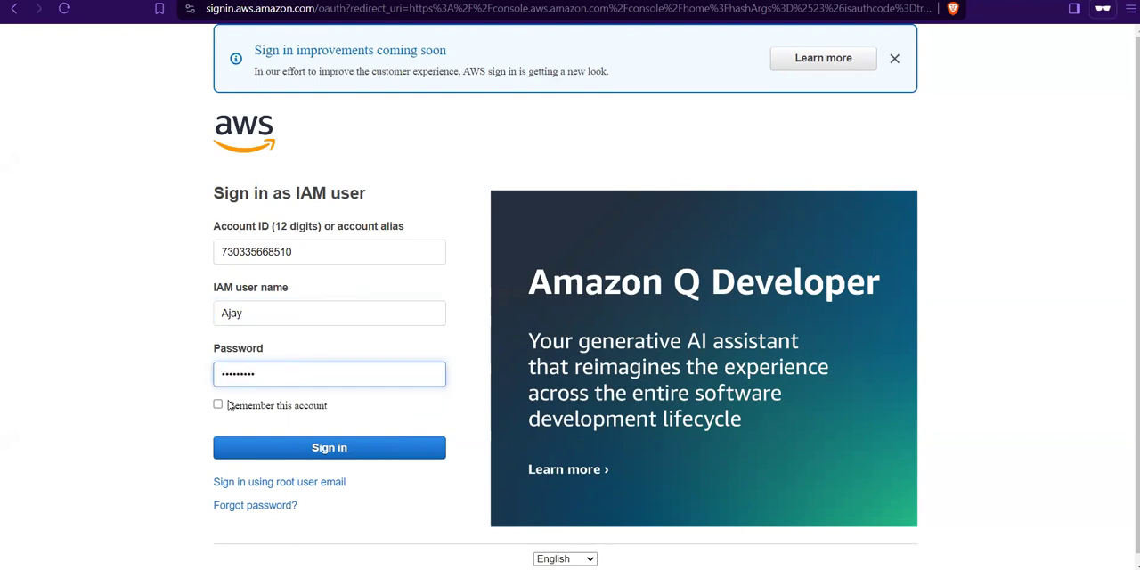
click(248, 453)
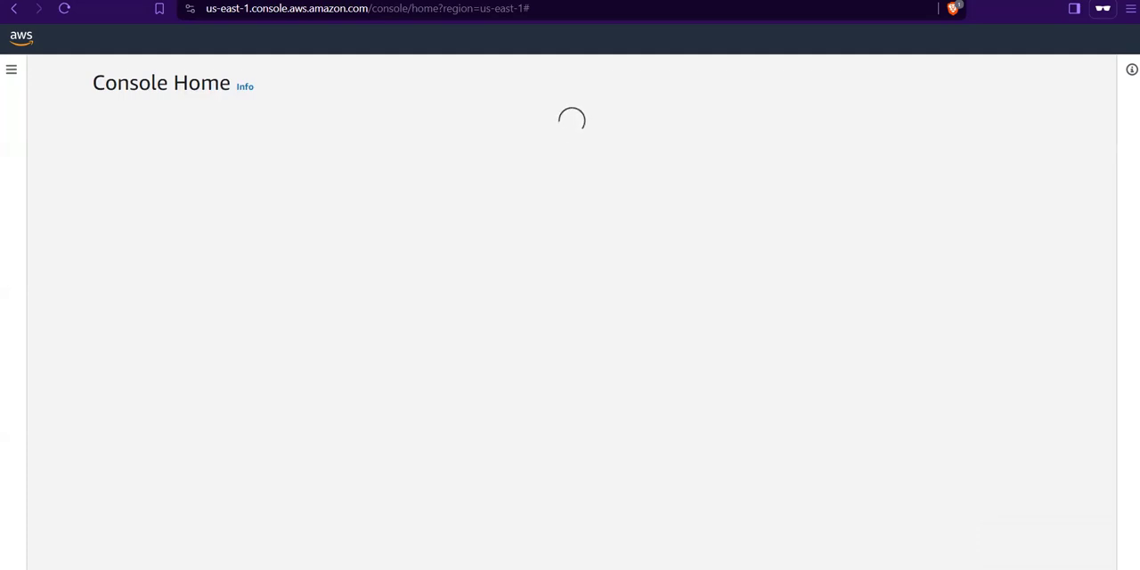
Step: Switch back to the administrator's browser window, return to the users list without viewing the console password, and open the new user's details
mouse_move(639, 568)
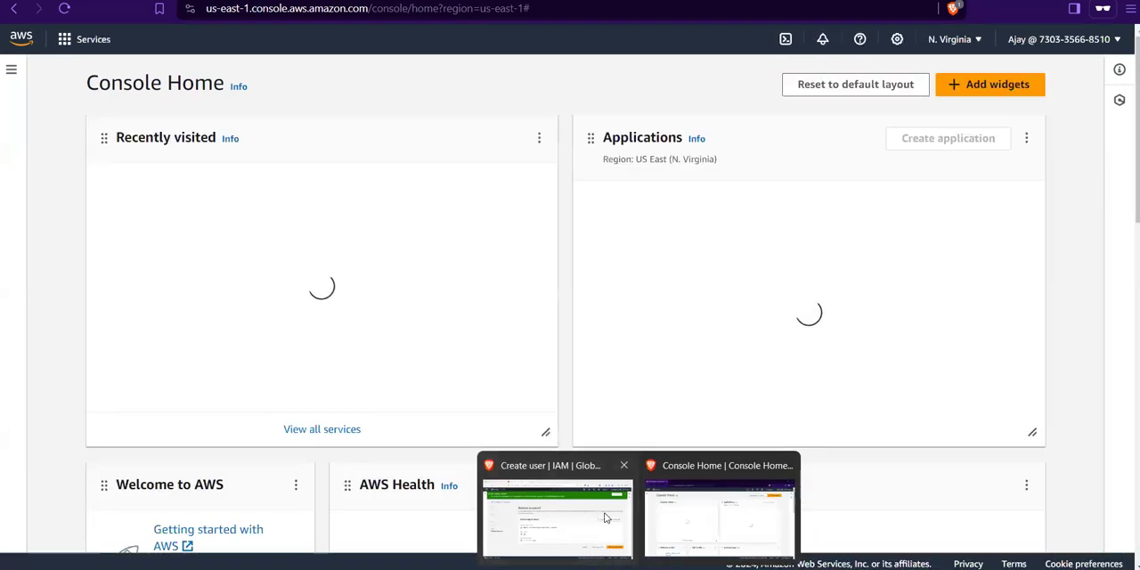
click(607, 519)
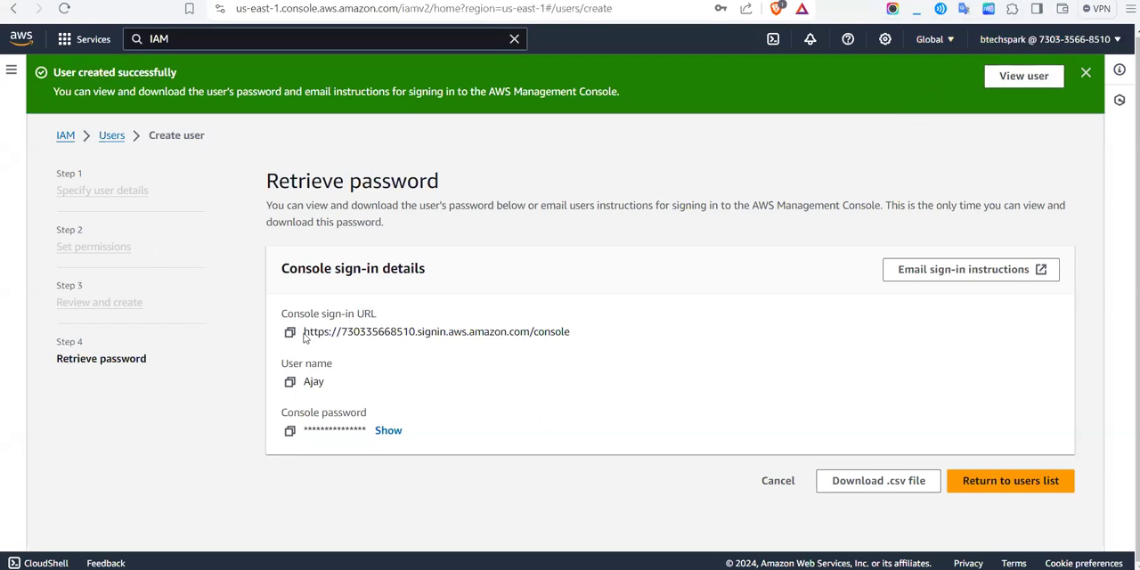
click(995, 482)
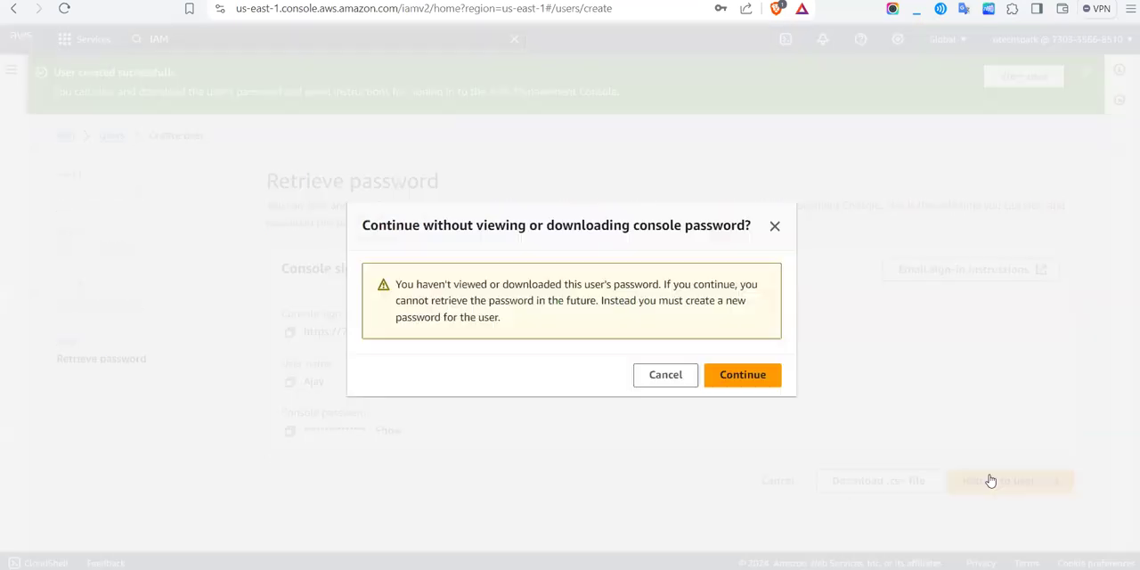
click(769, 382)
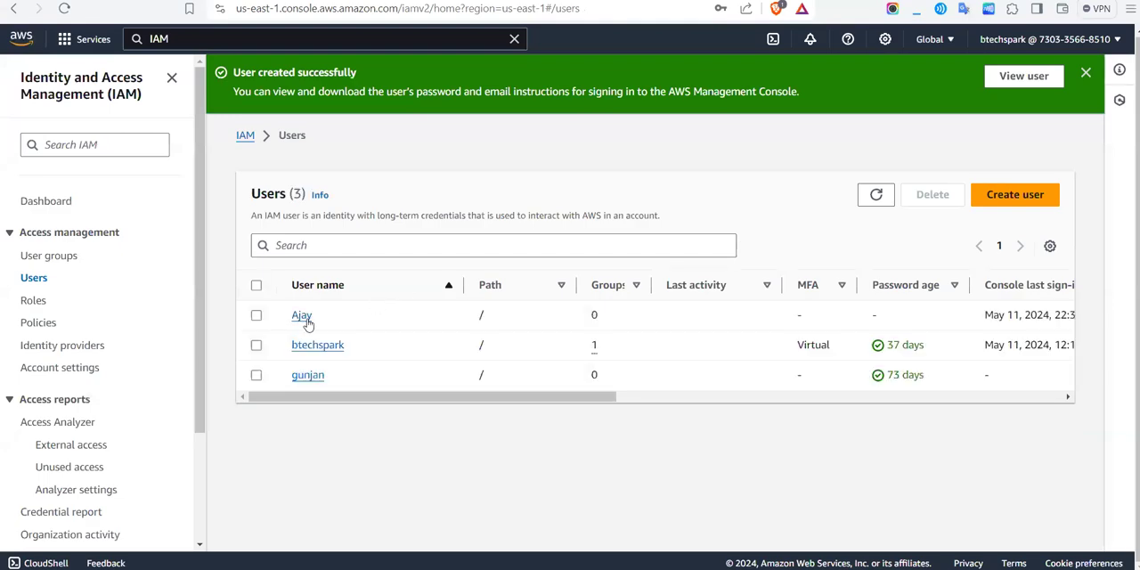
click(303, 317)
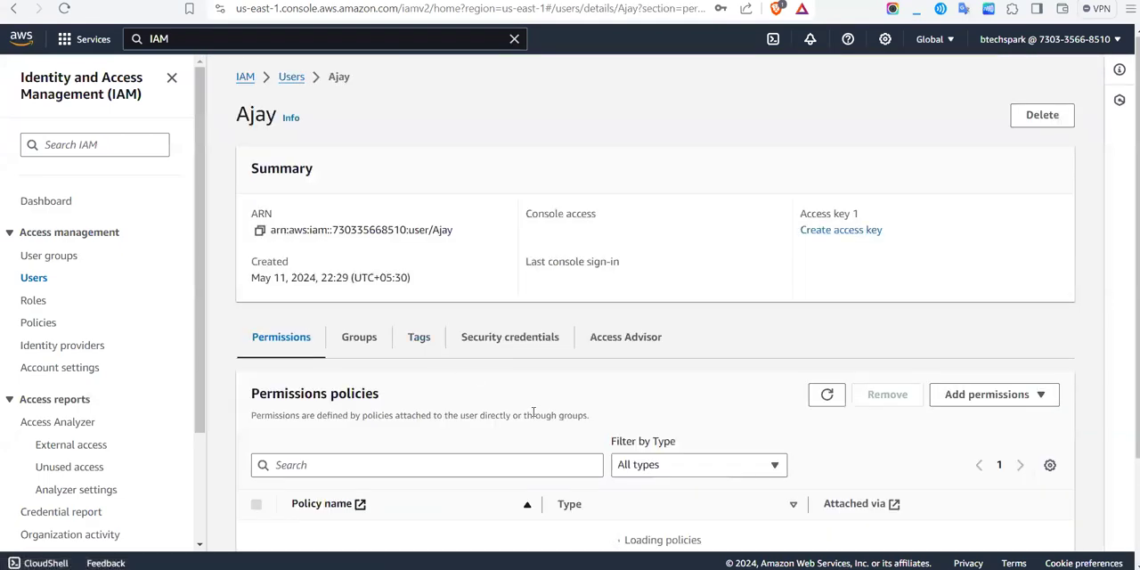
Step: Review the new user's permissions policies, group membership and tags
scroll(413, 417, down, 2)
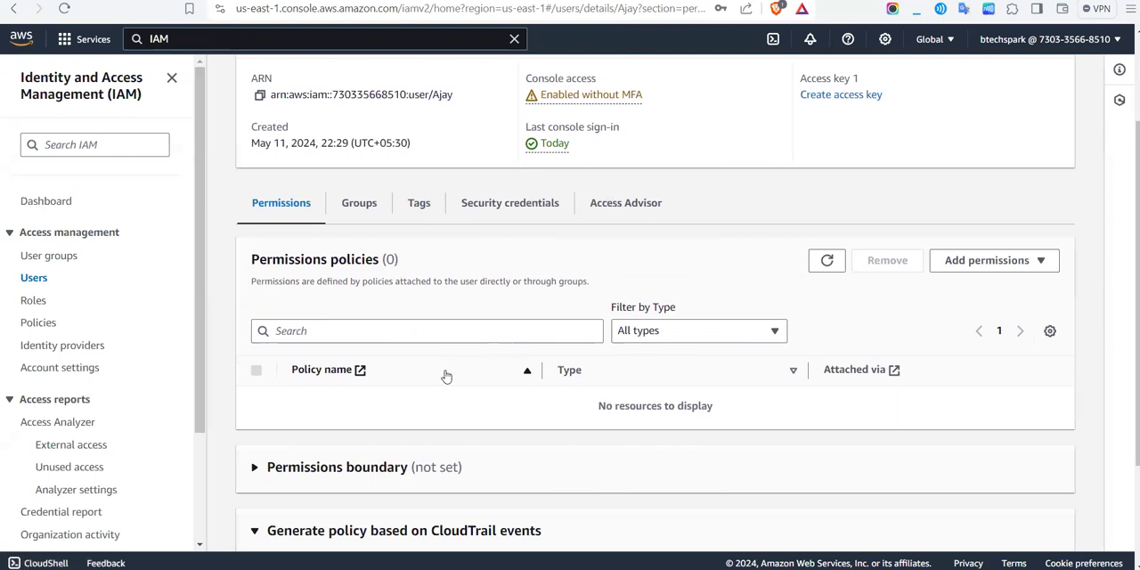
scroll(399, 386, down, 2)
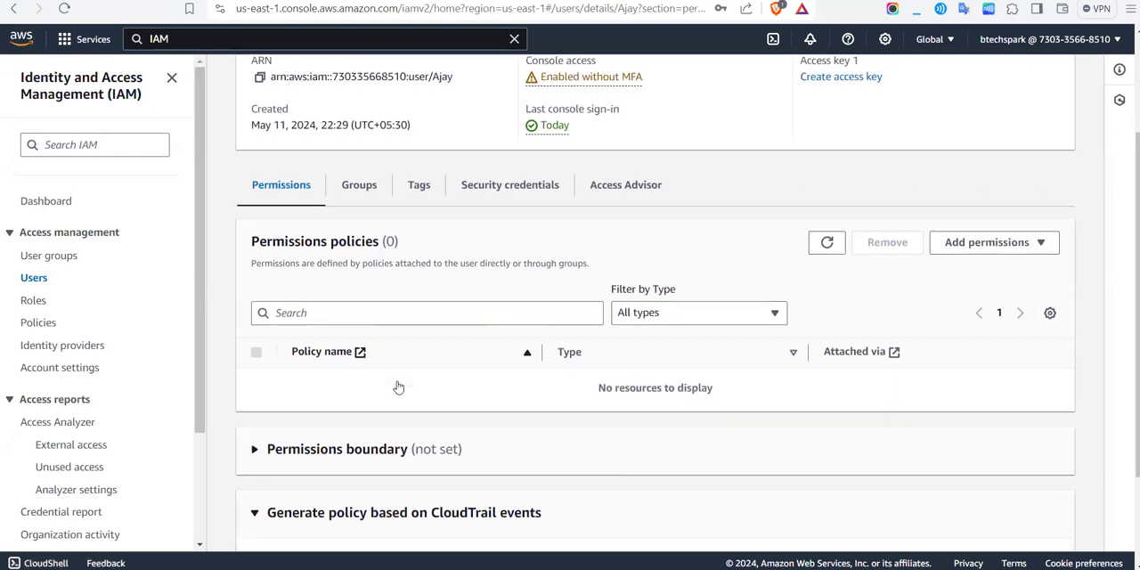
scroll(403, 290, up, 3)
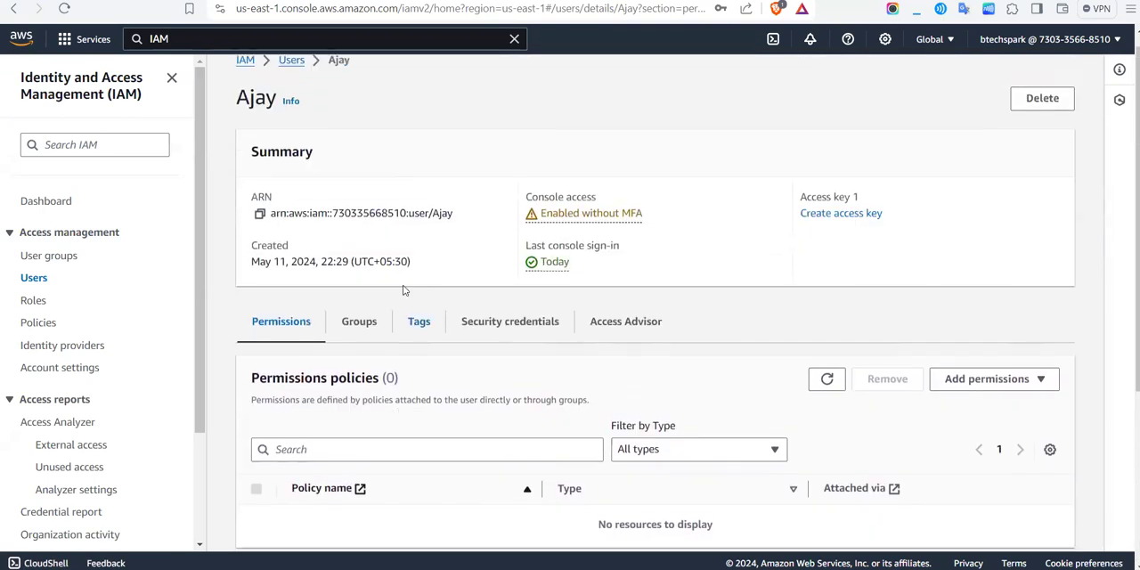
click(348, 315)
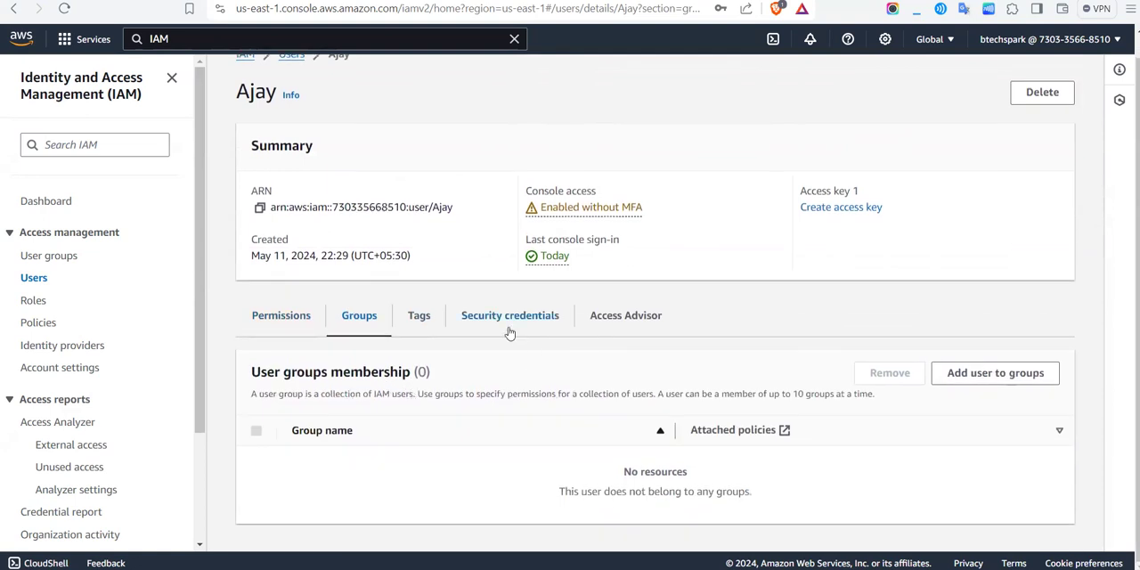
click(422, 316)
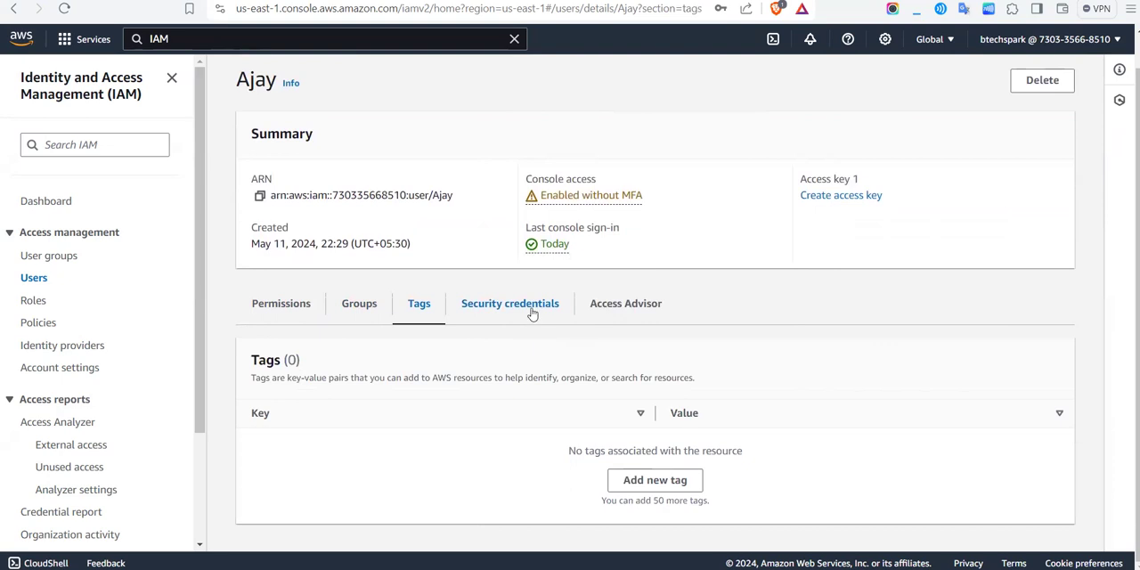
Step: Examine the user's security credentials, including the console sign-in details, MFA devices, access keys and SSH public keys
click(531, 311)
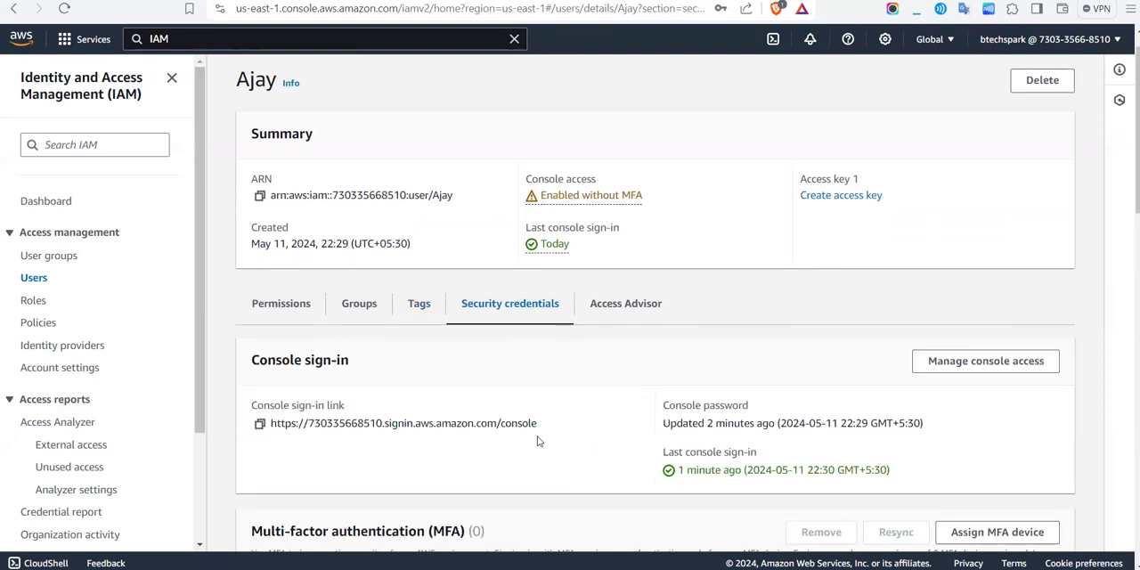
scroll(537, 440, down, 3)
scroll(537, 441, up, 1)
scroll(537, 439, down, 1)
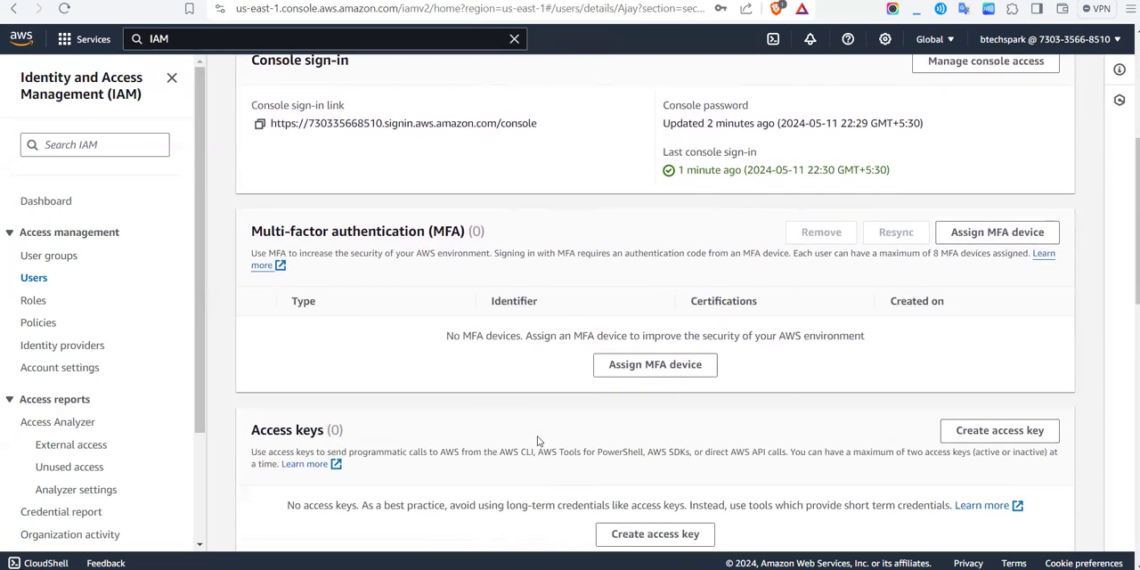
scroll(535, 401, up, 3)
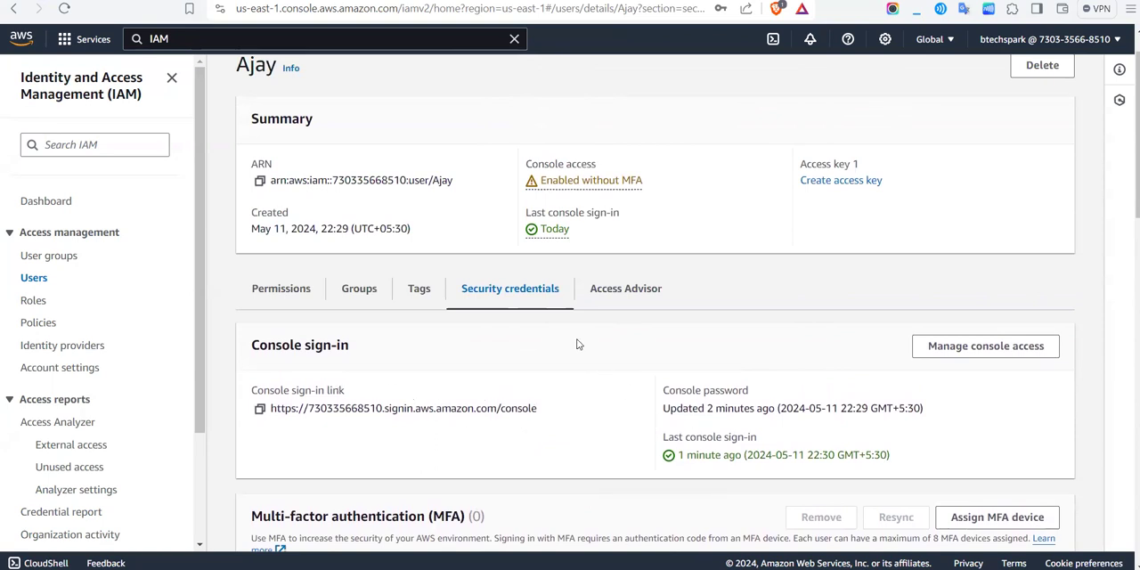
scroll(627, 415, down, 6)
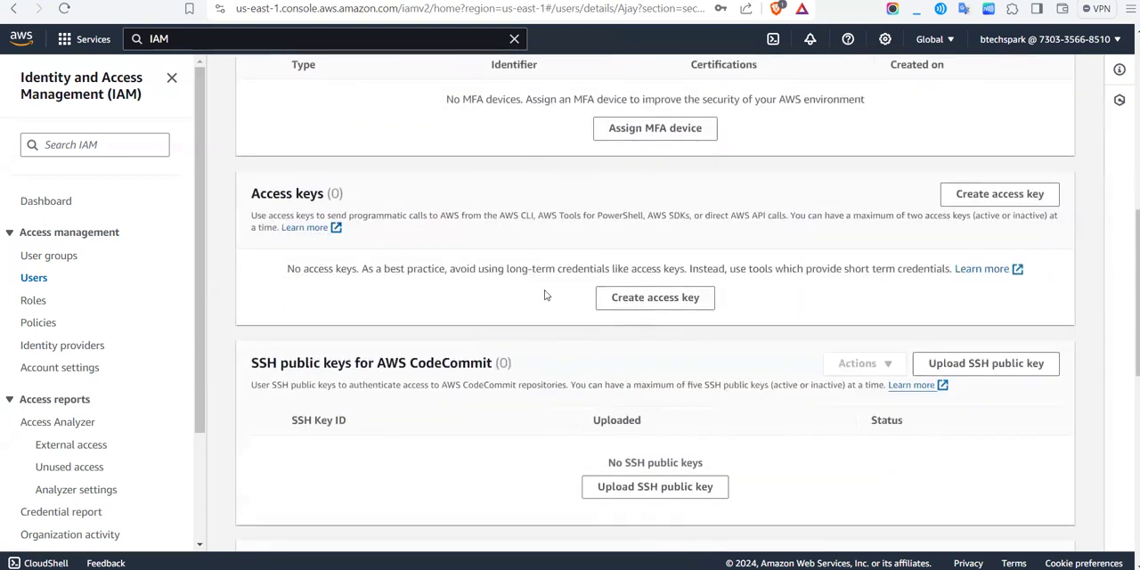
scroll(546, 295, up, 1)
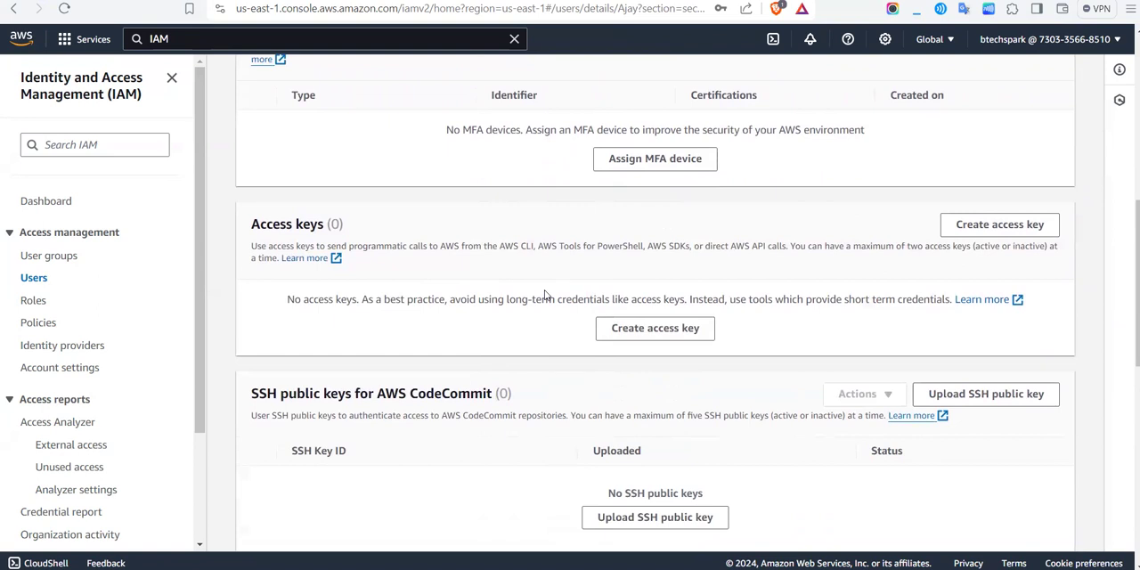
scroll(546, 295, up, 1)
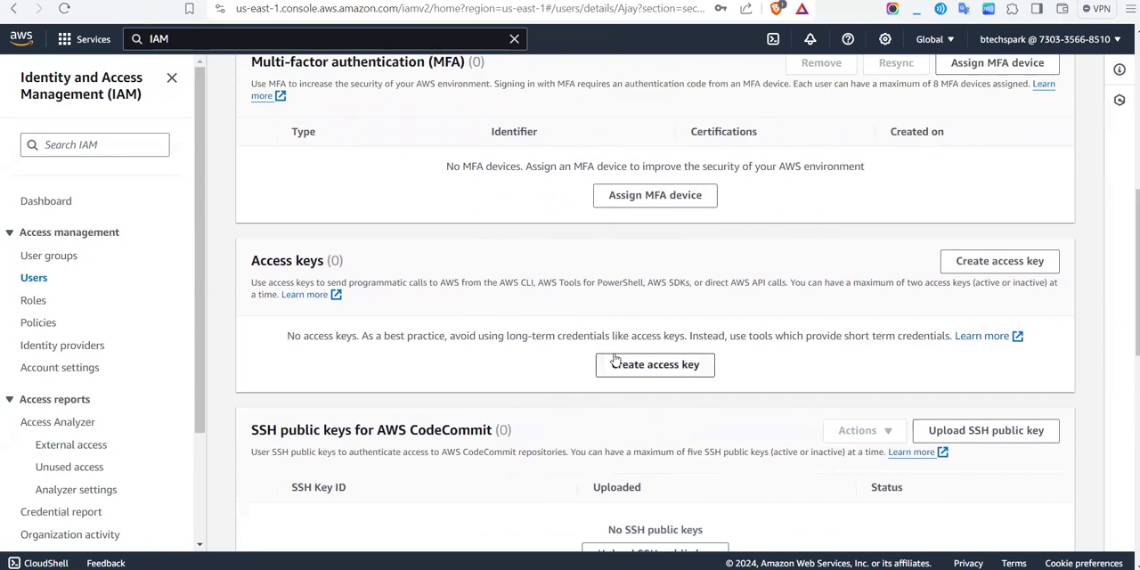
scroll(598, 353, up, 2)
scroll(699, 258, down, 4)
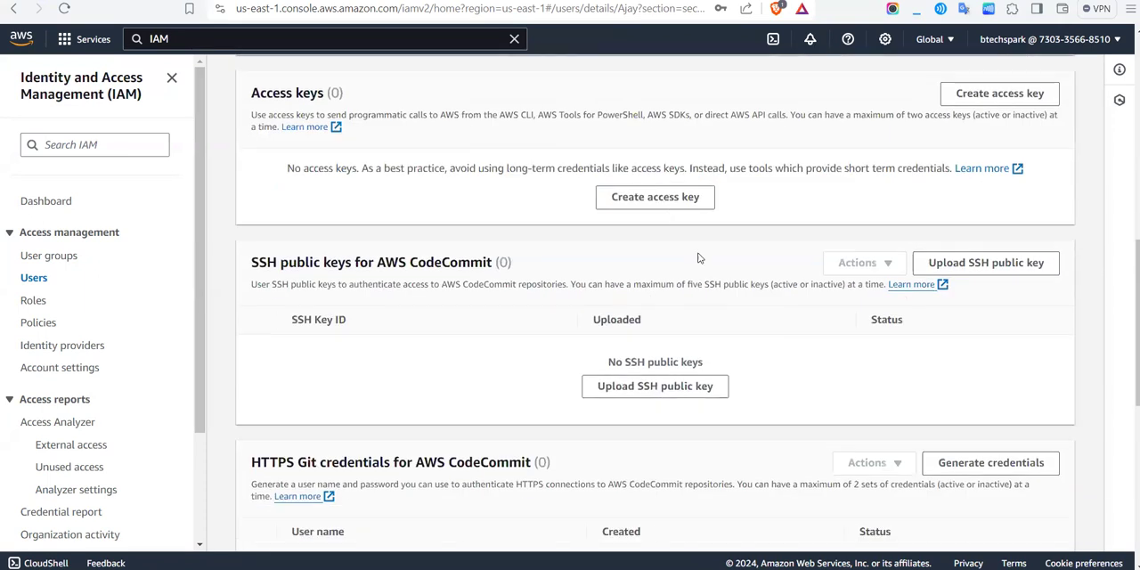
Step: Start creating an access key for the Command Line Interface (CLI) use case, accept the recommendation notice and continue to the description tag
click(662, 200)
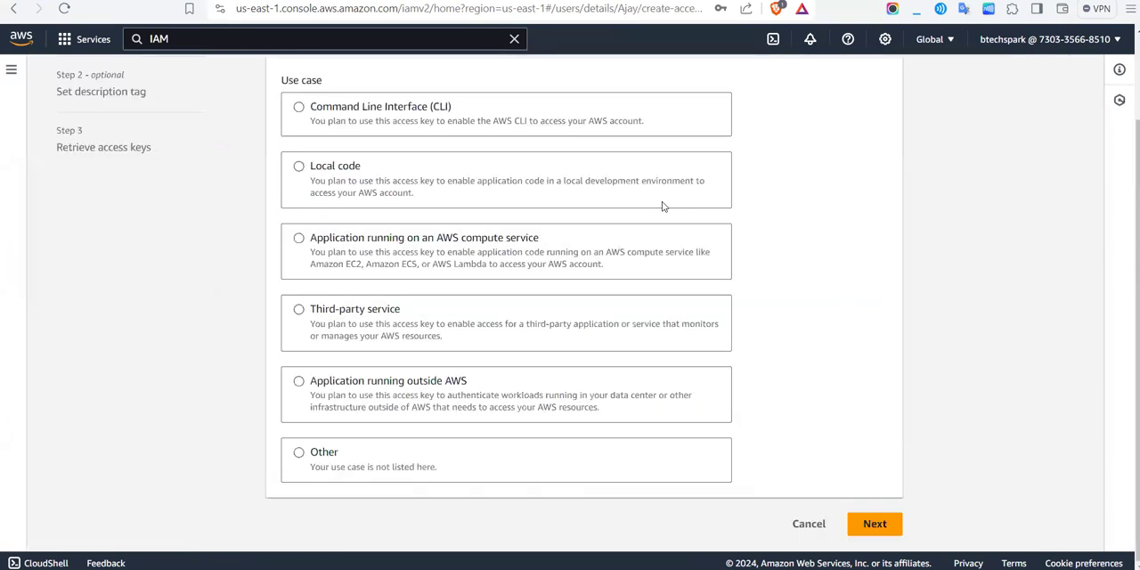
scroll(349, 104, up, 2)
scroll(349, 104, down, 2)
click(326, 121)
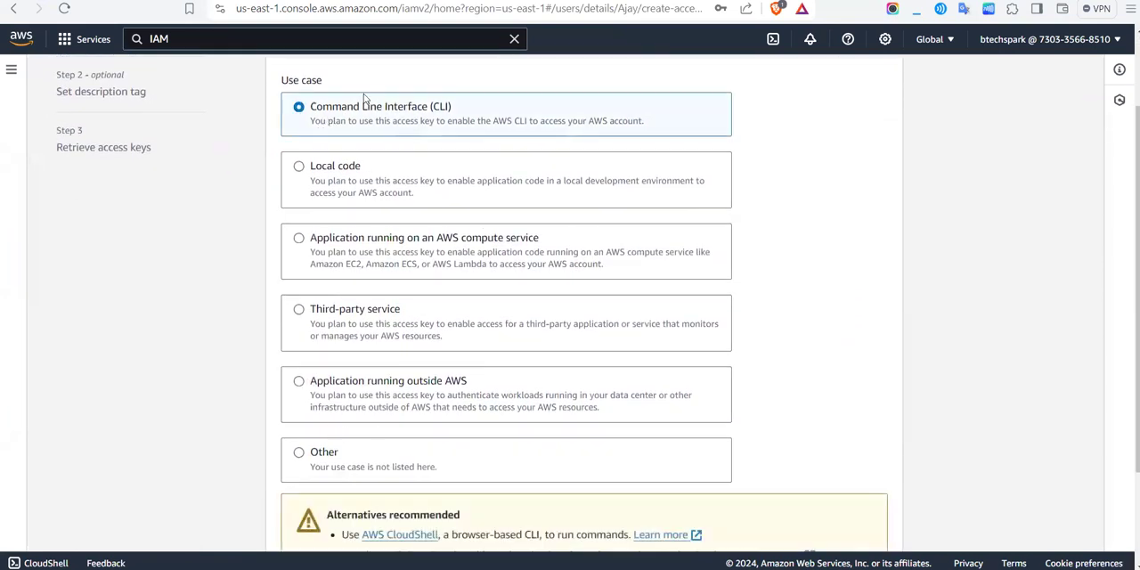
scroll(424, 159, down, 3)
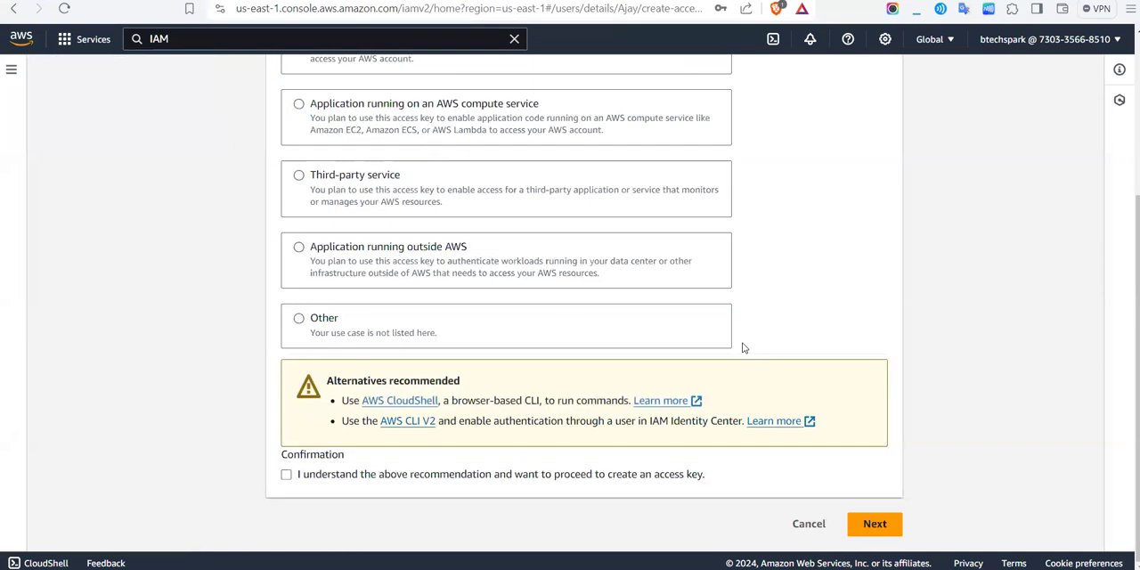
click(286, 473)
click(884, 524)
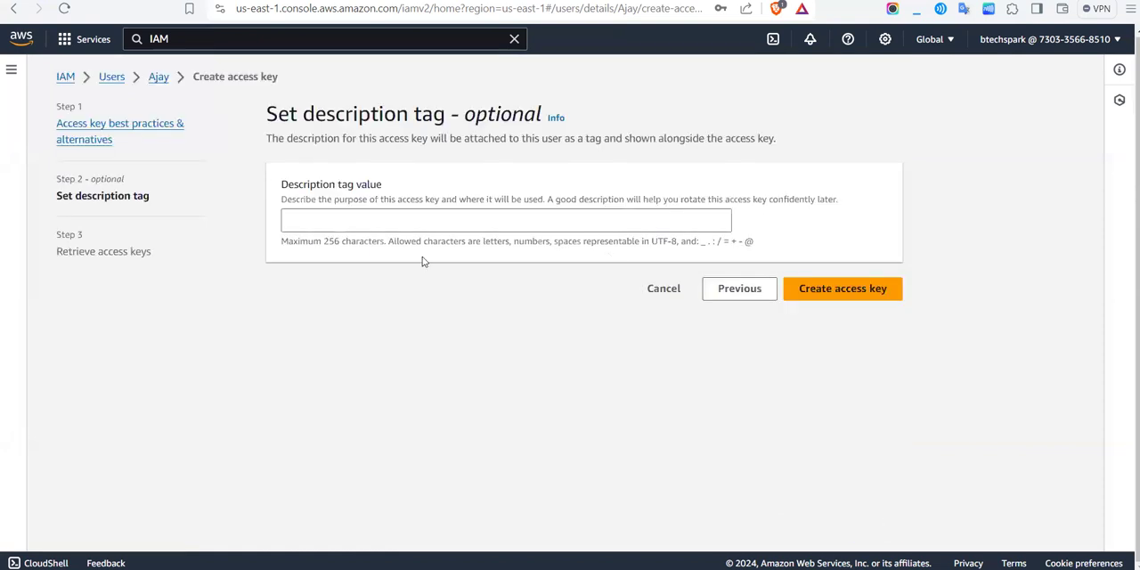
Step: Create the access key without a description tag, reveal its secret access key and finish
click(372, 226)
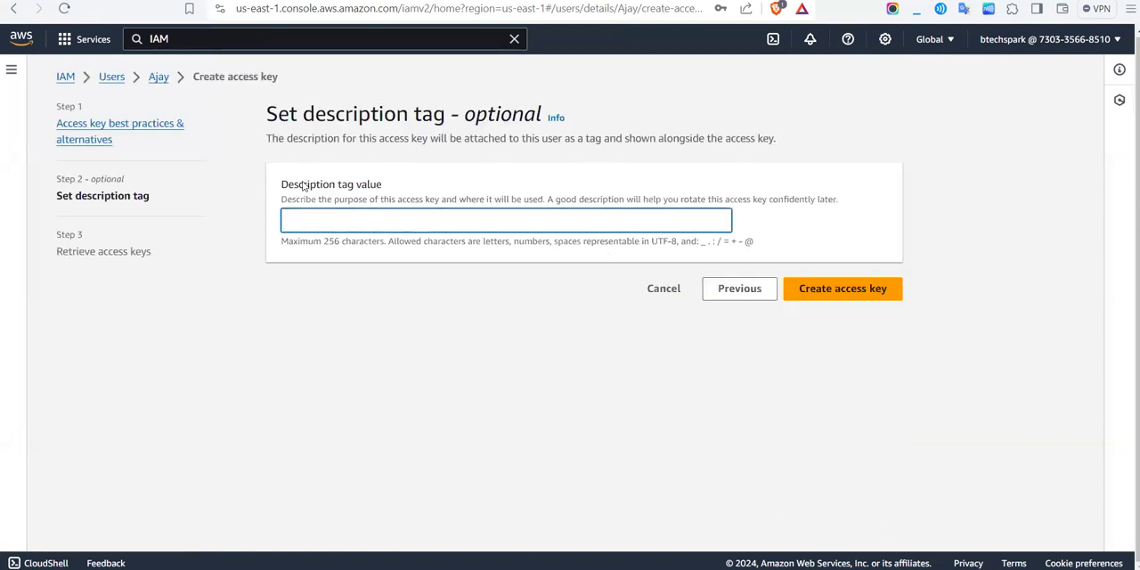
drag(276, 186, 407, 186)
click(407, 186)
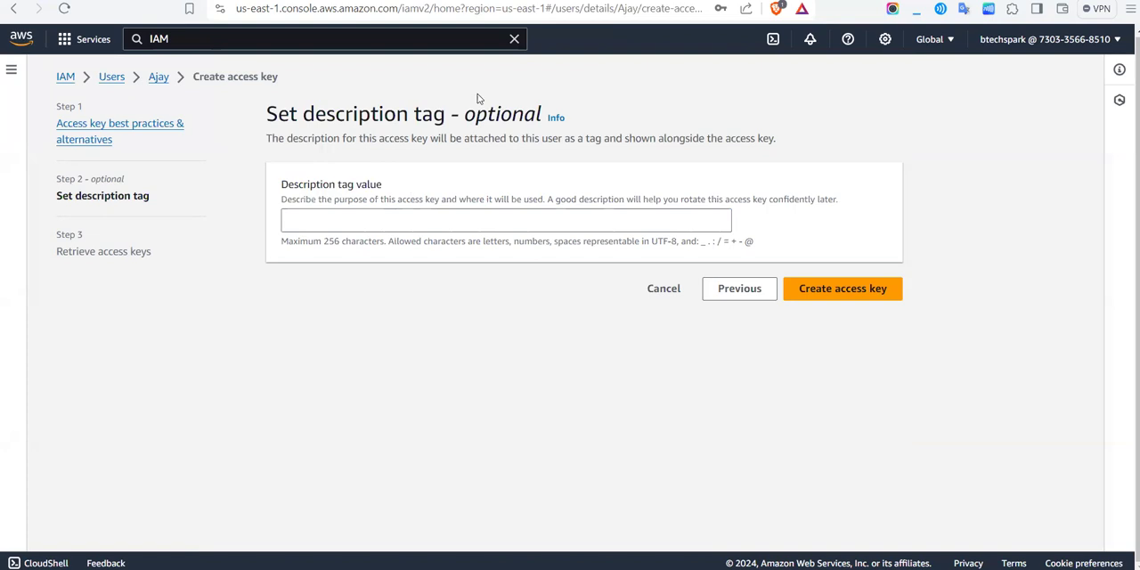
click(817, 287)
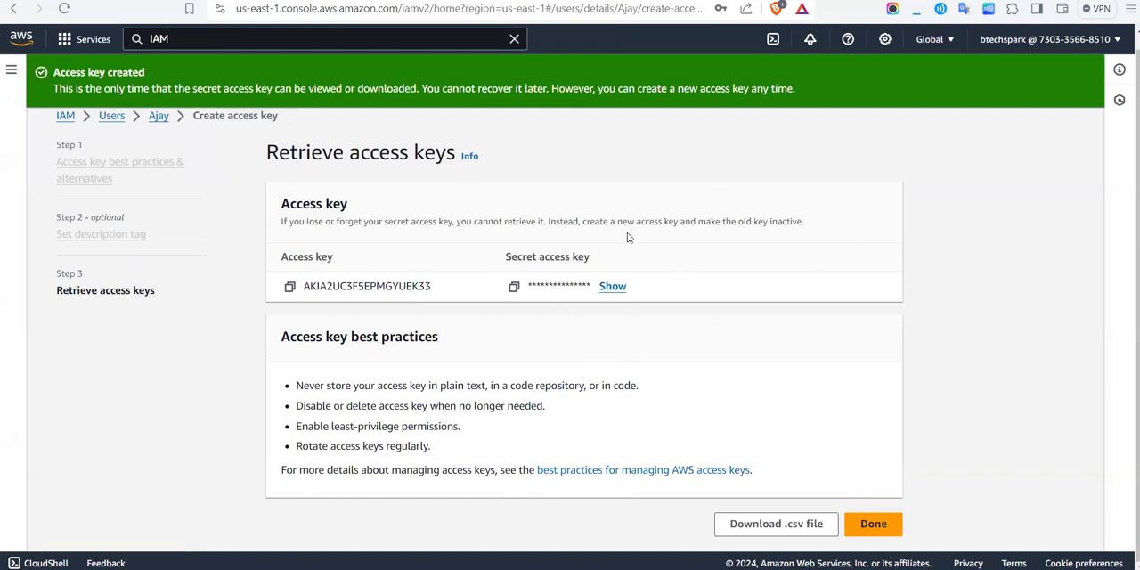
click(612, 286)
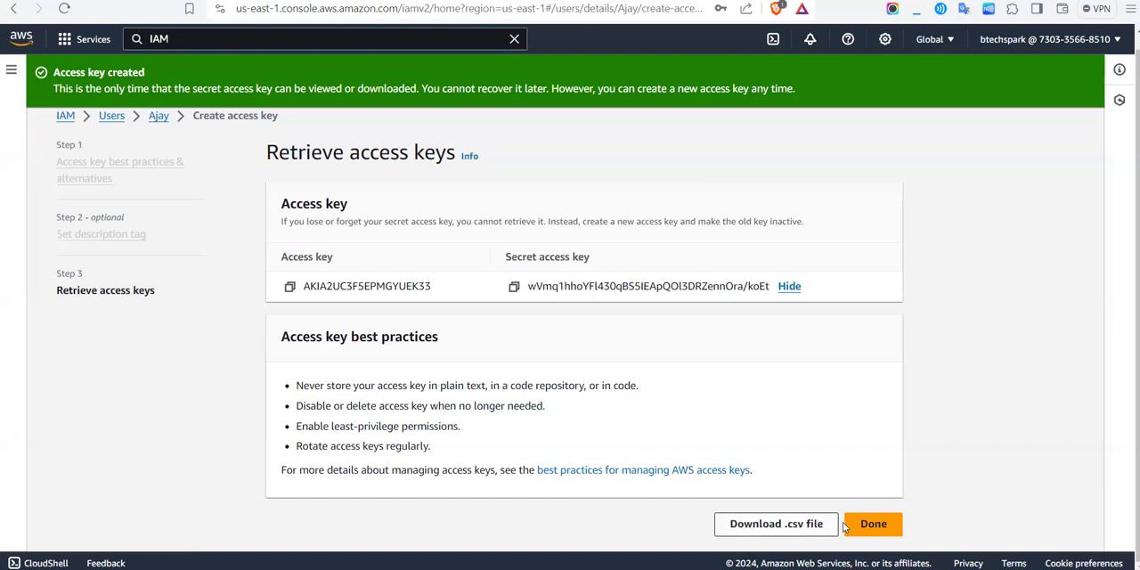
click(873, 524)
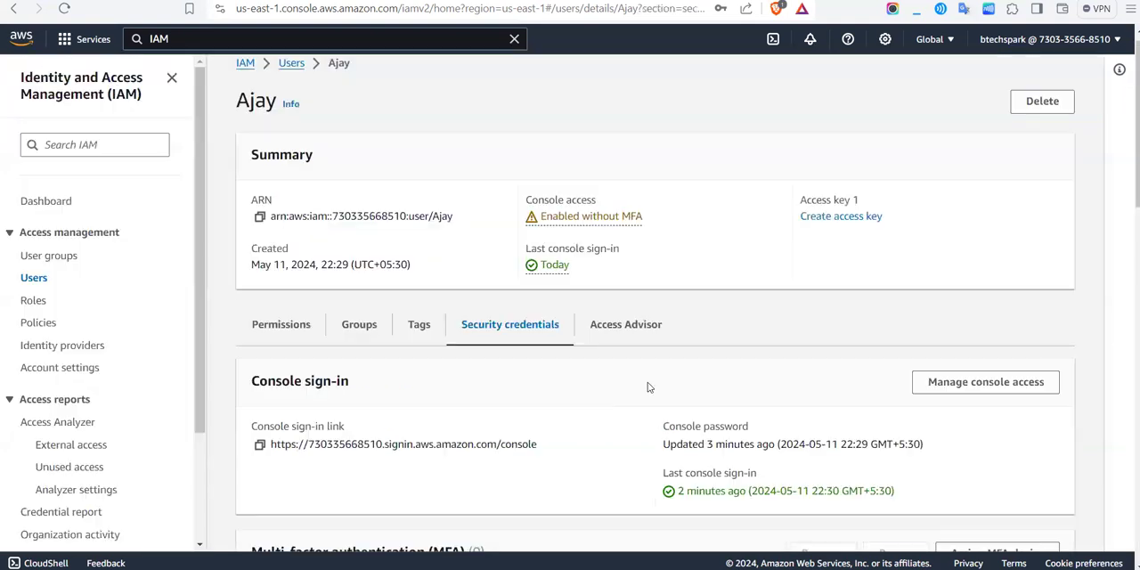
Step: Start deleting the user's access key and deactivate it in the deletion dialog
scroll(588, 428, down, 2)
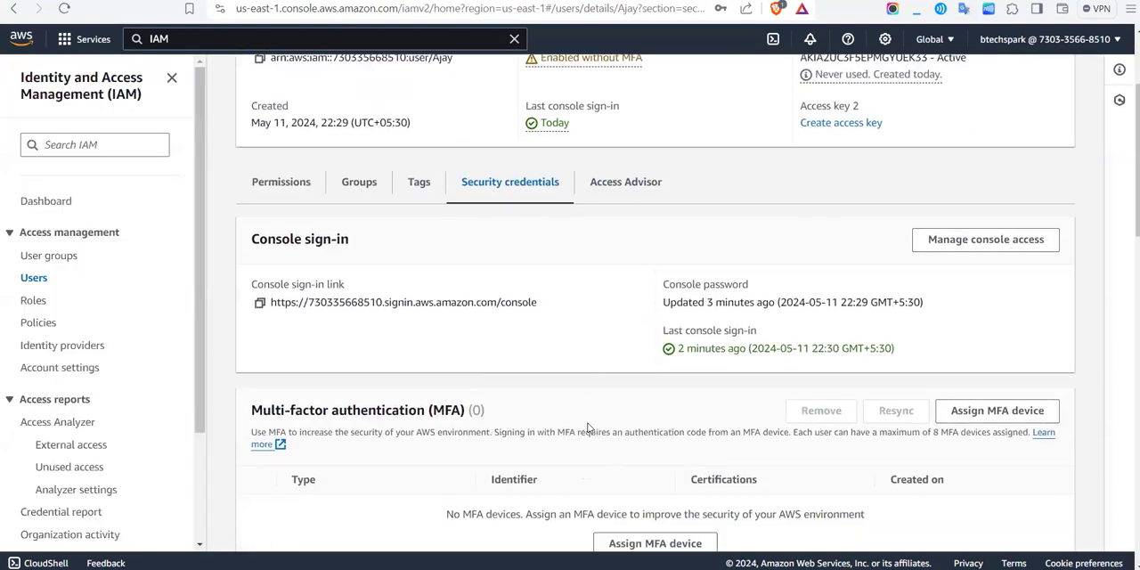
scroll(588, 428, down, 5)
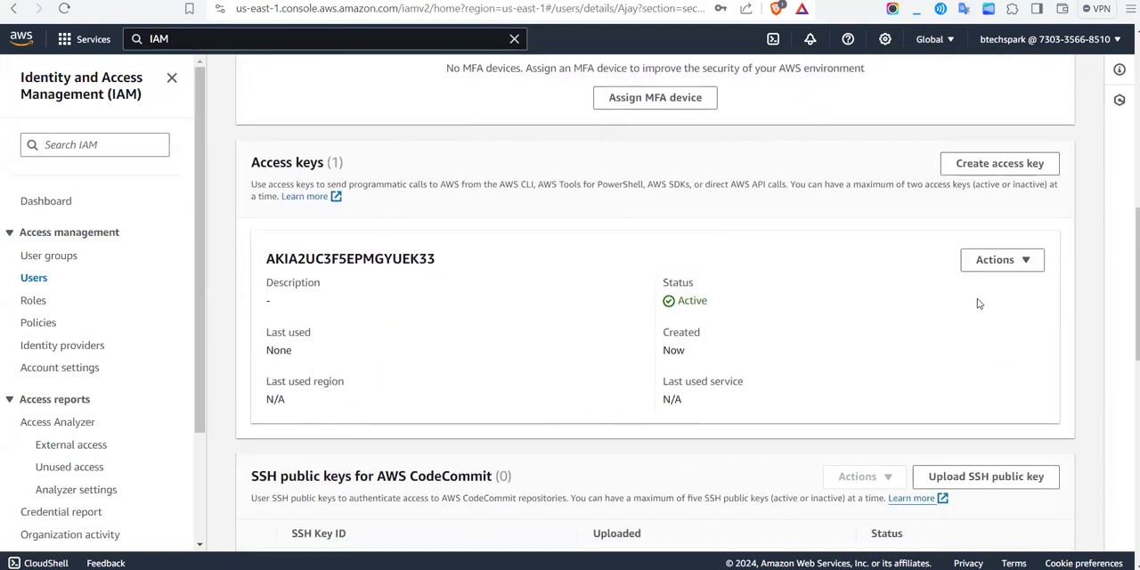
click(1001, 259)
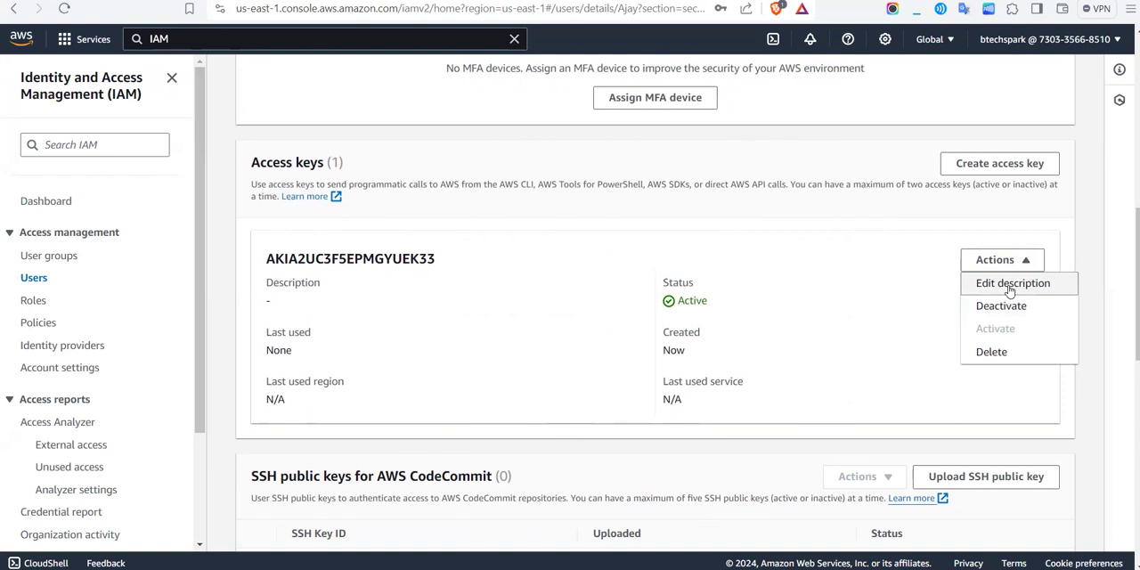
click(991, 353)
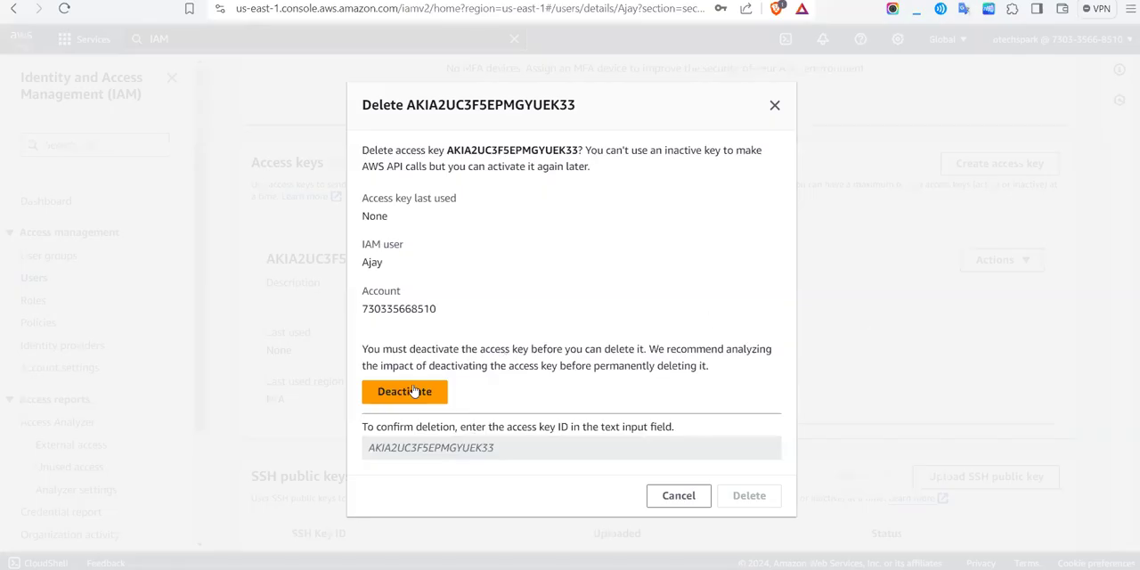
click(403, 392)
click(412, 391)
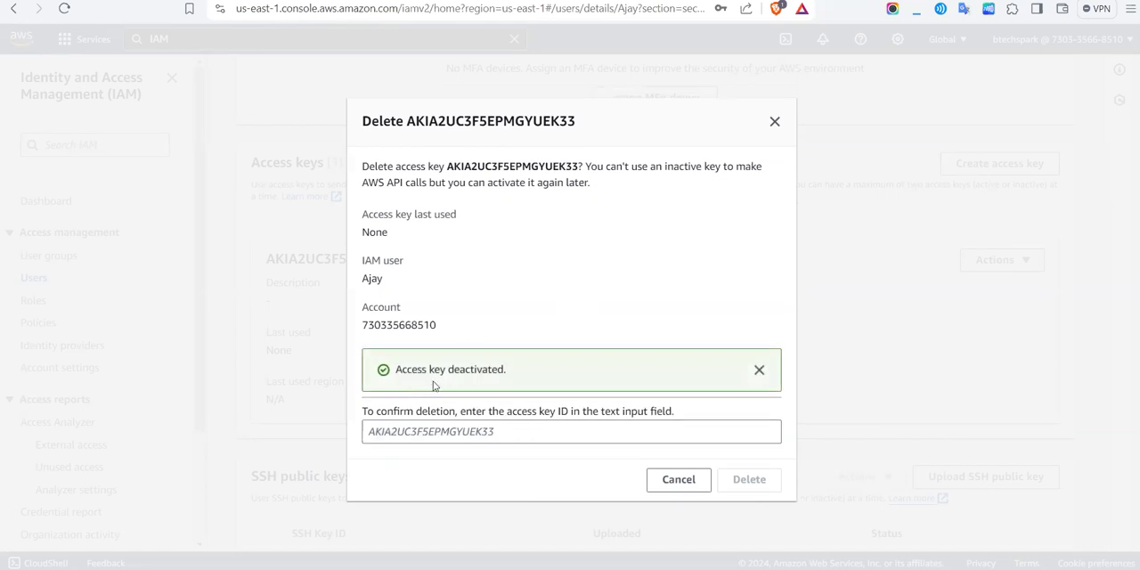
Step: Copy the access key ID into the confirmation field and delete the deactivated access key
click(531, 432)
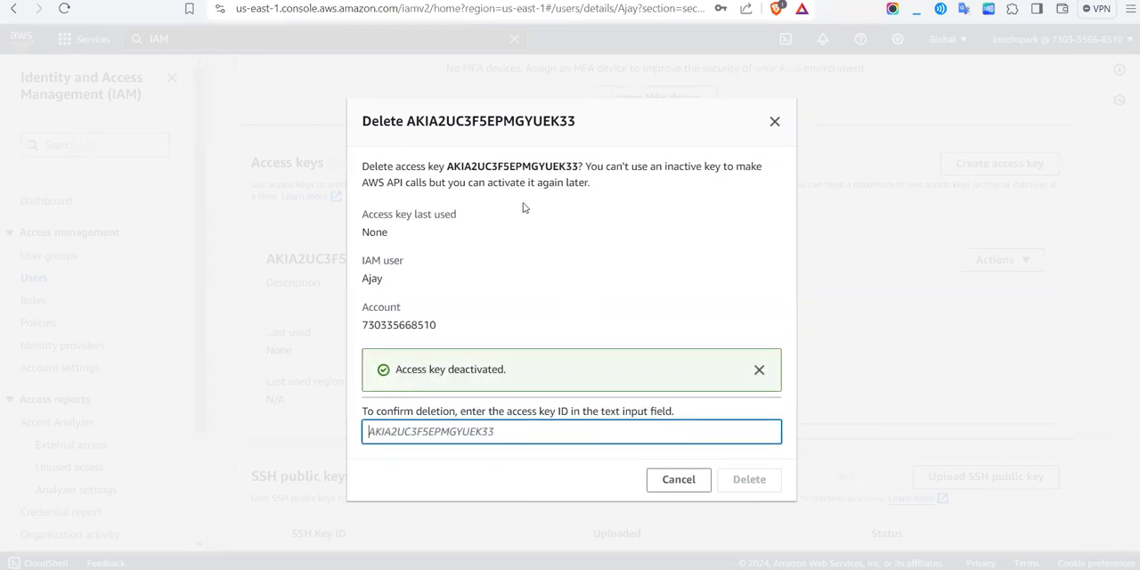
drag(448, 165, 587, 167)
key(ctrl+c)
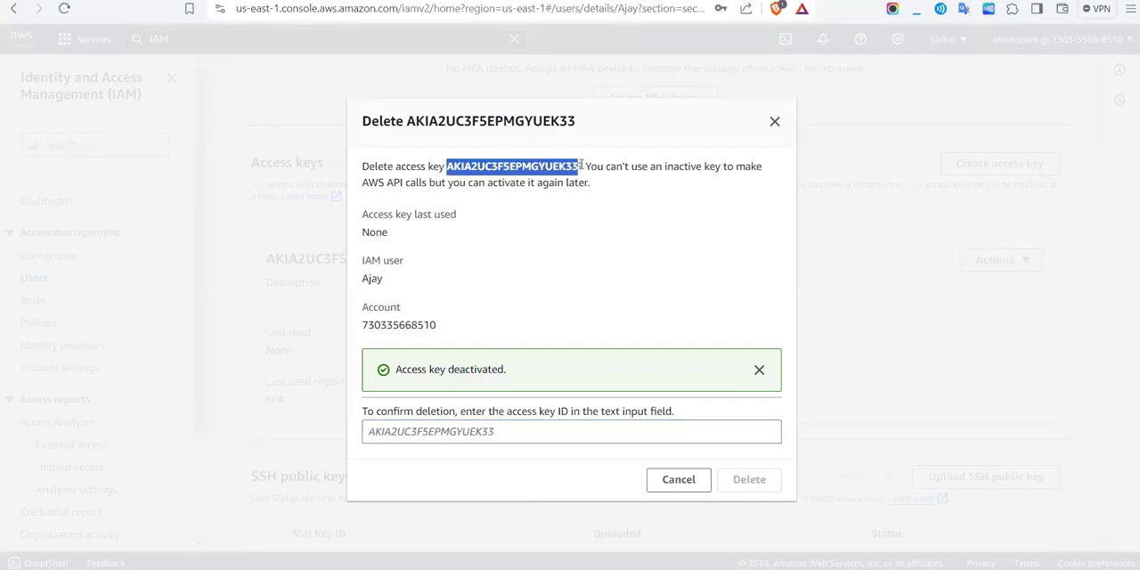
click(440, 427)
key(ctrl+v)
click(759, 482)
Step: Look through the user's SSH, HTTPS Git and Amazon Keyspaces credential sections and read the limit on access keys
scroll(761, 485, down, 2)
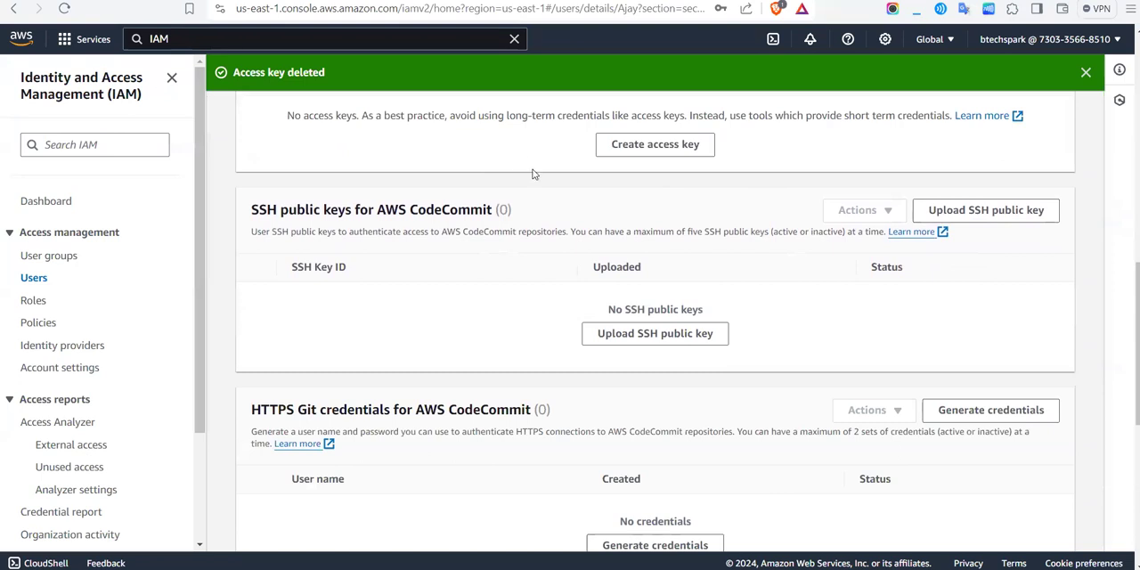
scroll(534, 174, down, 3)
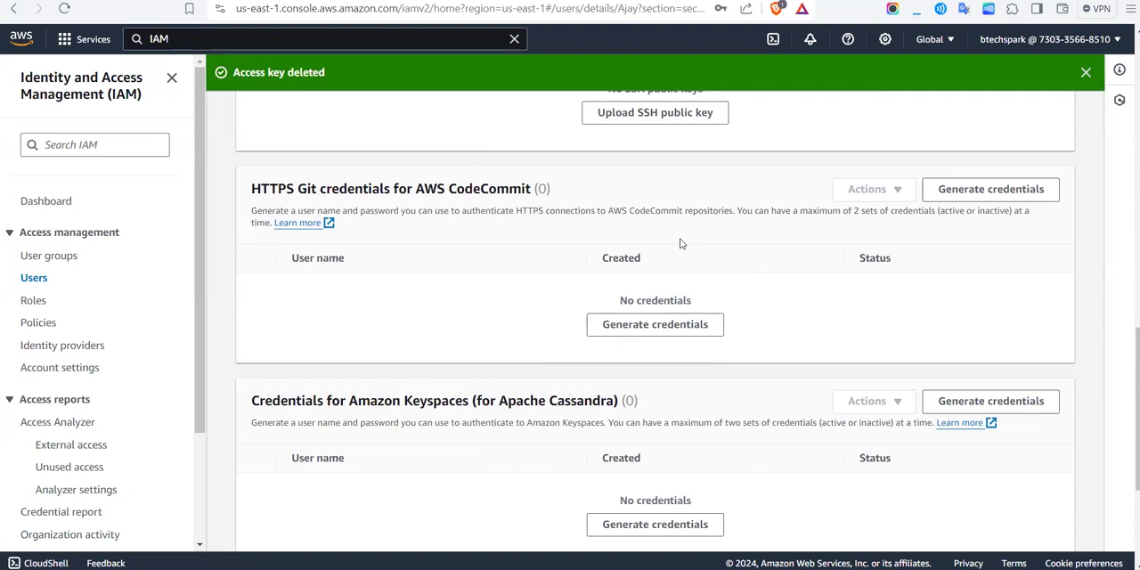
scroll(681, 243, up, 5)
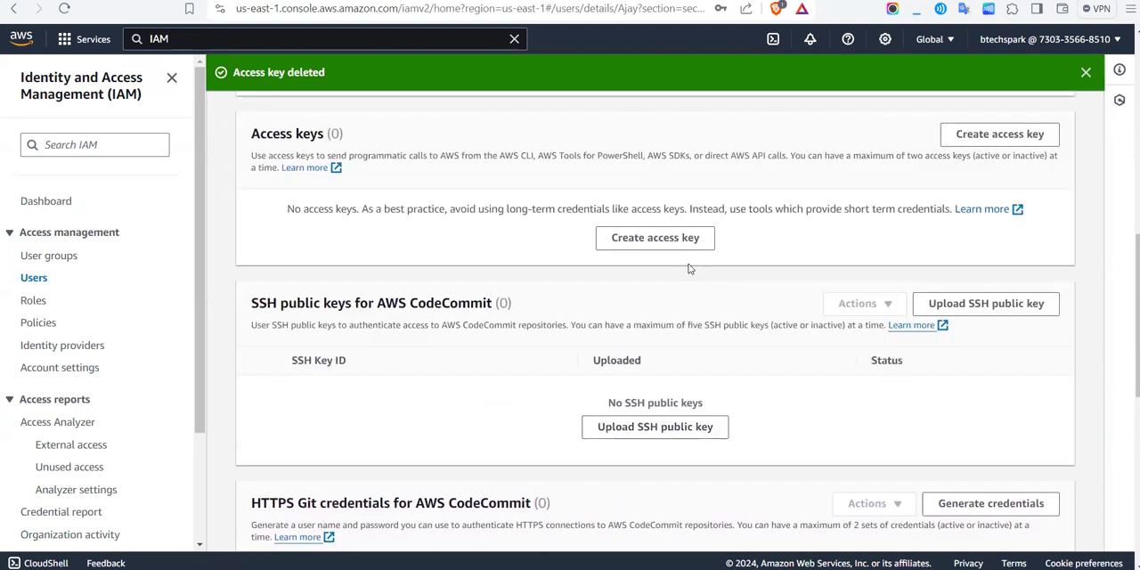
scroll(690, 269, up, 1)
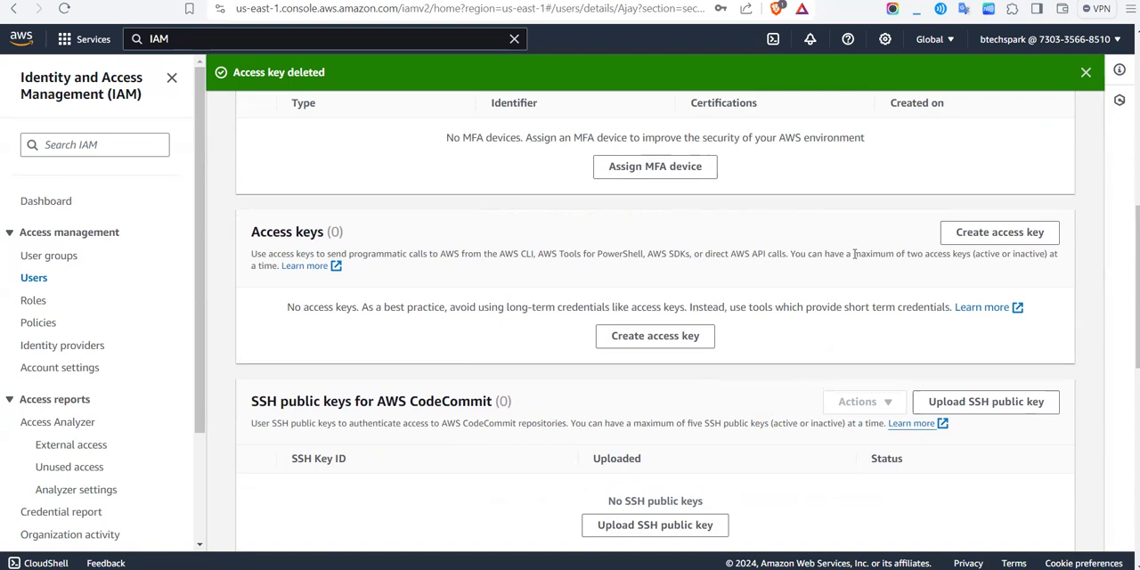
drag(855, 254, 971, 254)
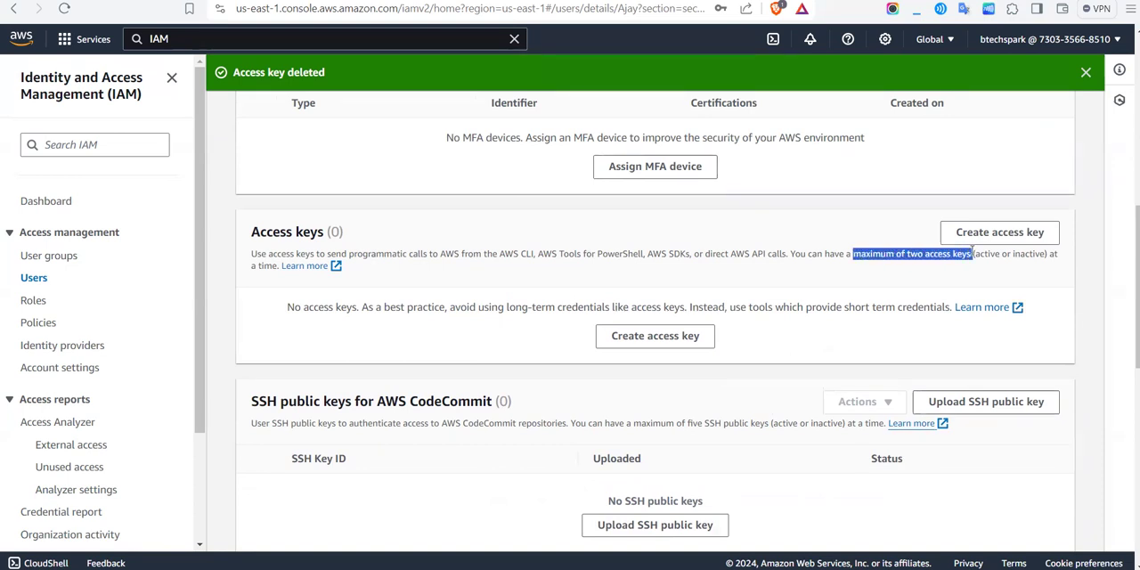
click(872, 299)
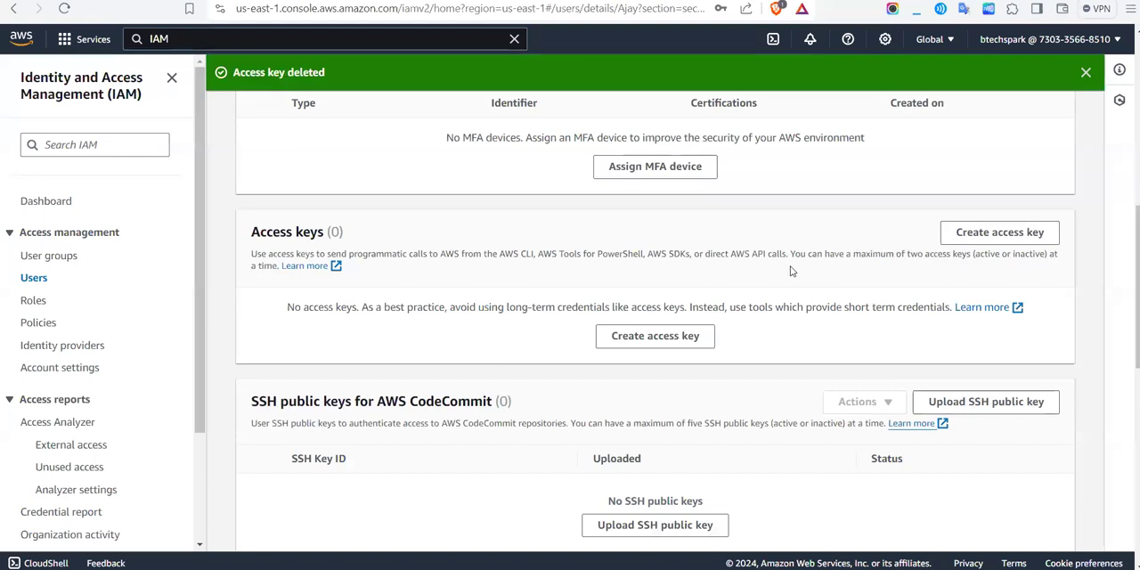
Step: Check the user's group membership and permissions policies
scroll(757, 267, up, 5)
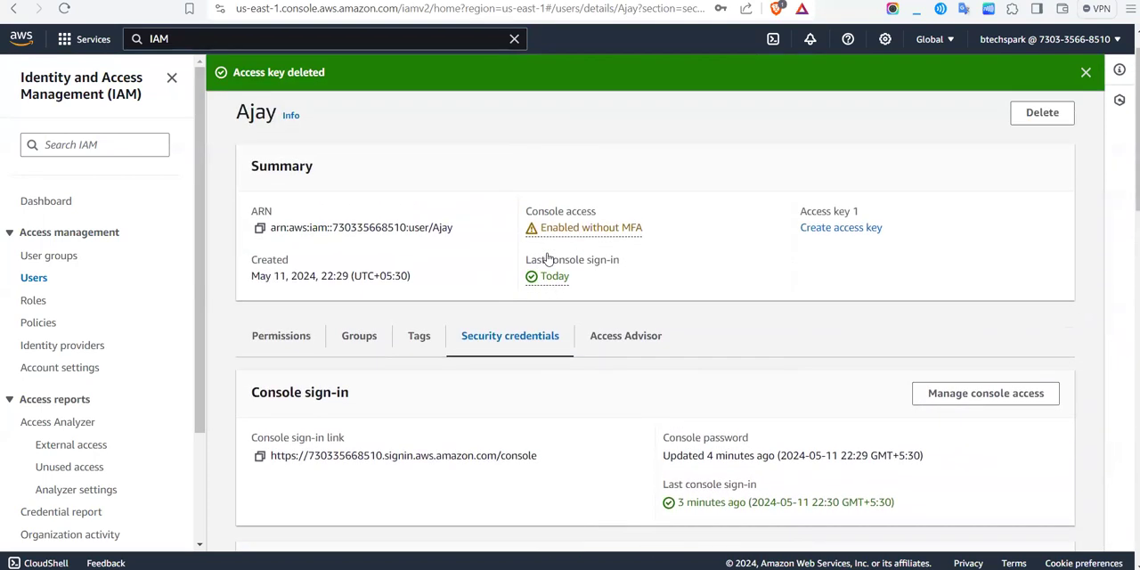
scroll(445, 214, down, 2)
click(357, 204)
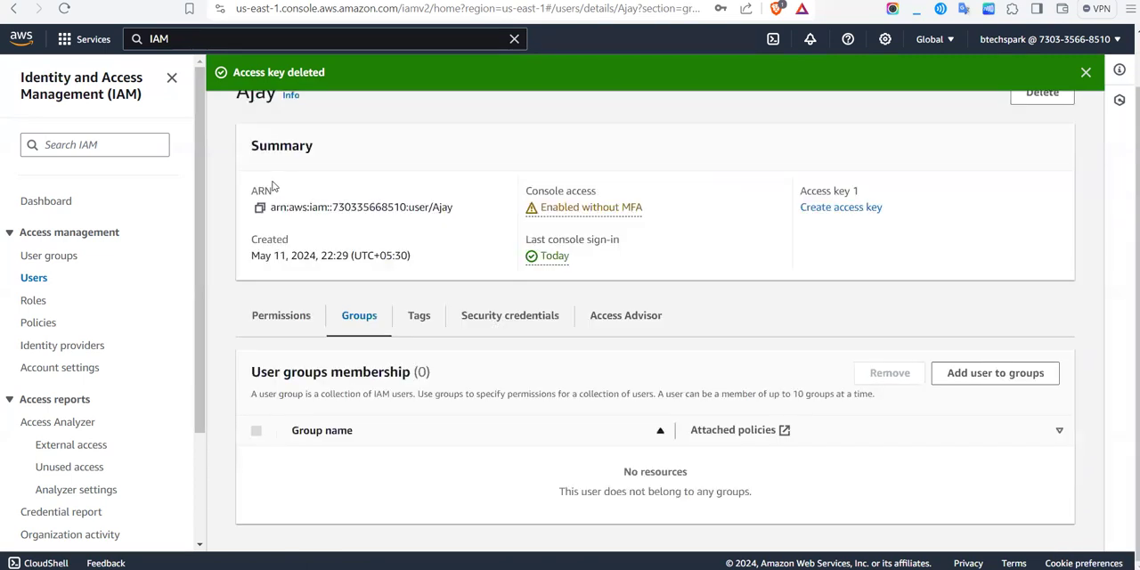
click(302, 330)
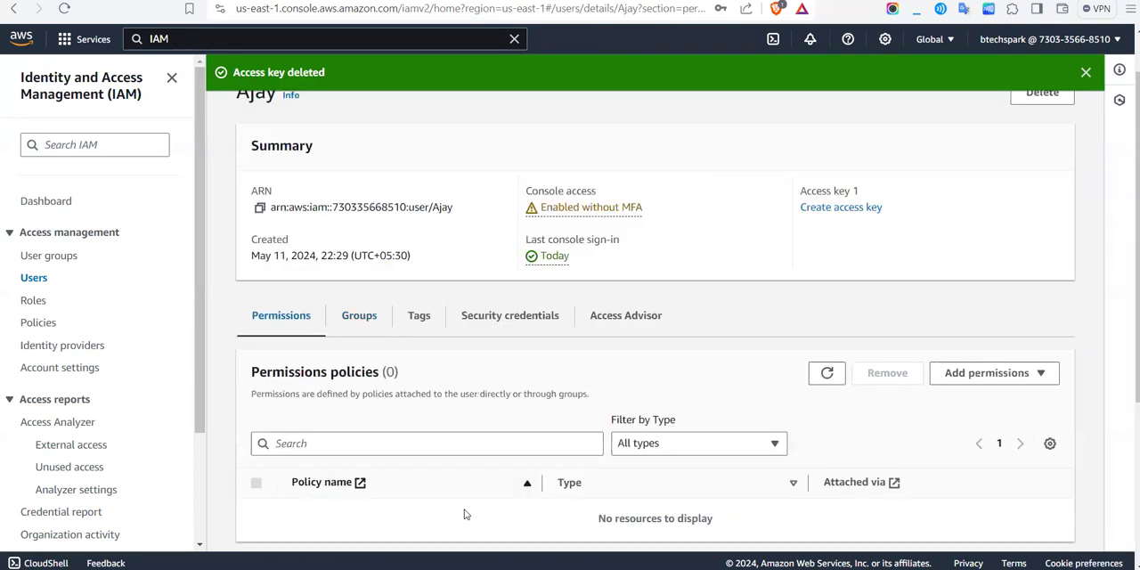
Step: Switch to the browser window signed in as the new user, dismiss the introductory tips and open the S3 buckets list
mouse_move(688, 556)
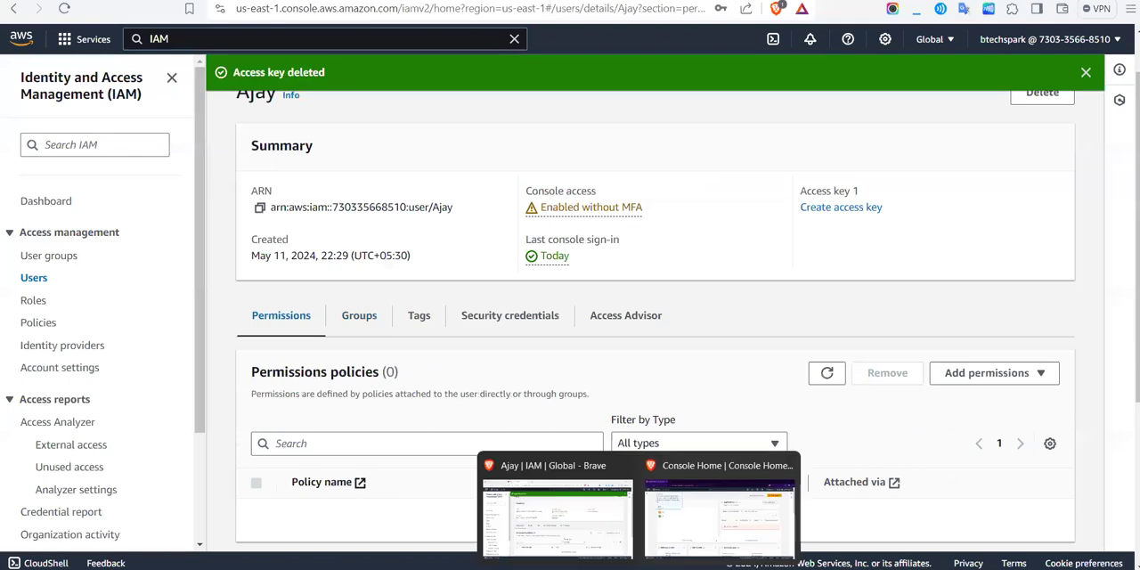
click(703, 530)
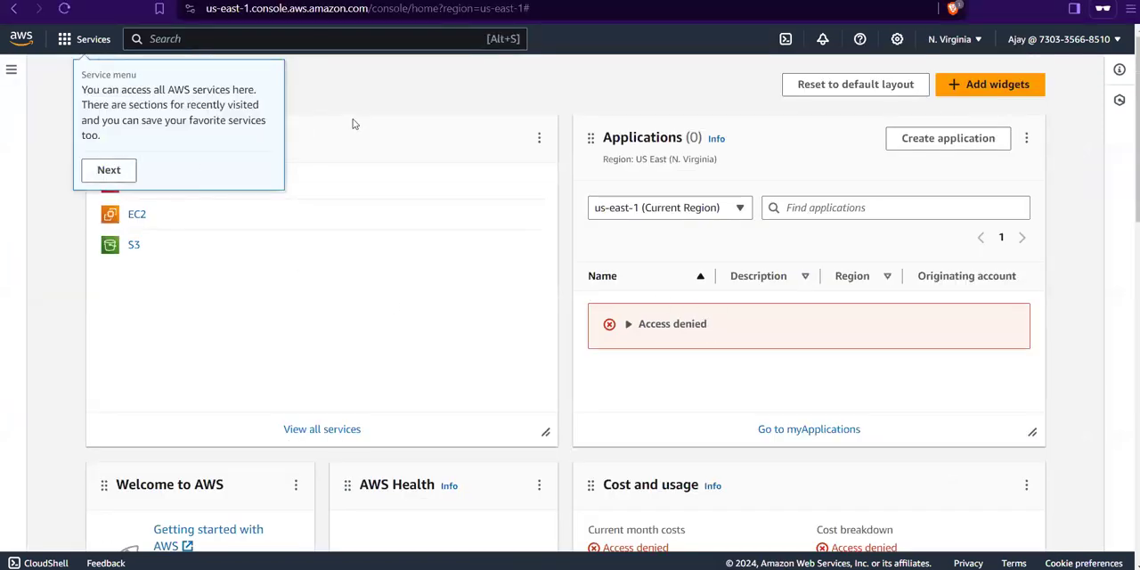
click(107, 168)
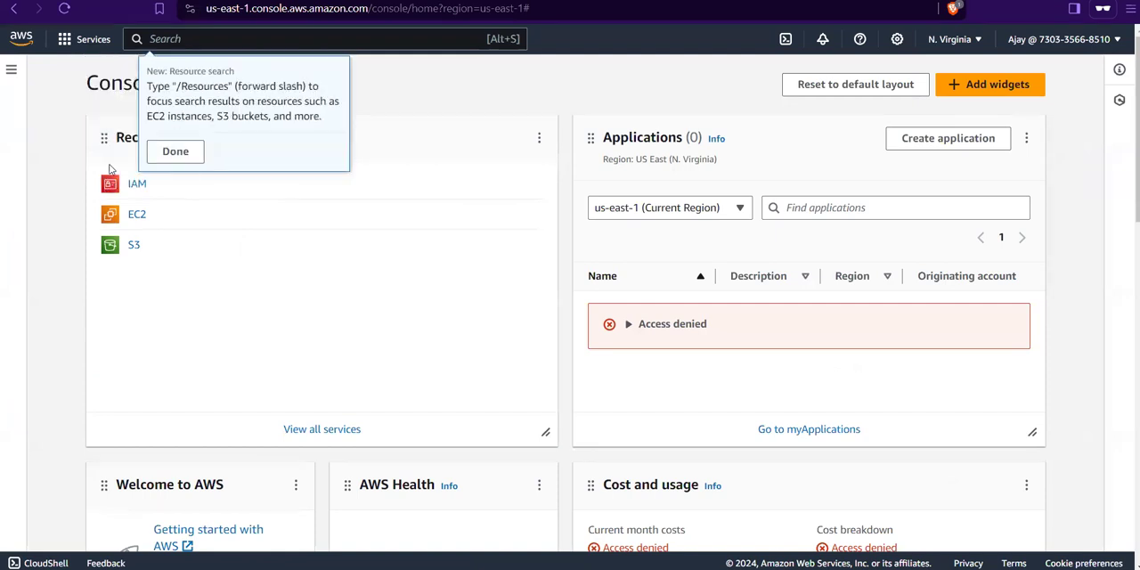
click(175, 151)
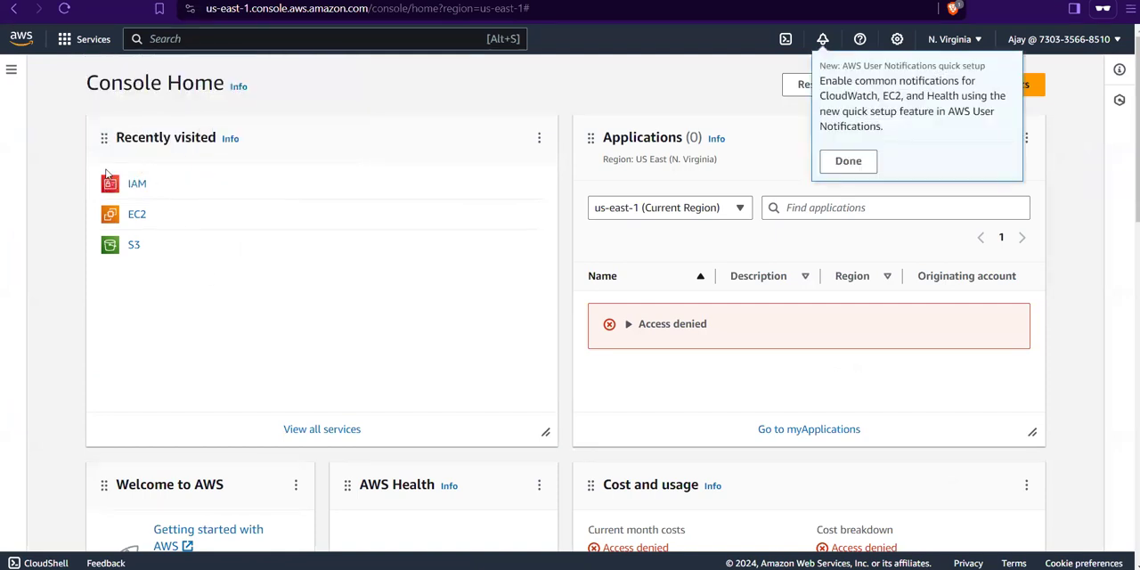
click(133, 246)
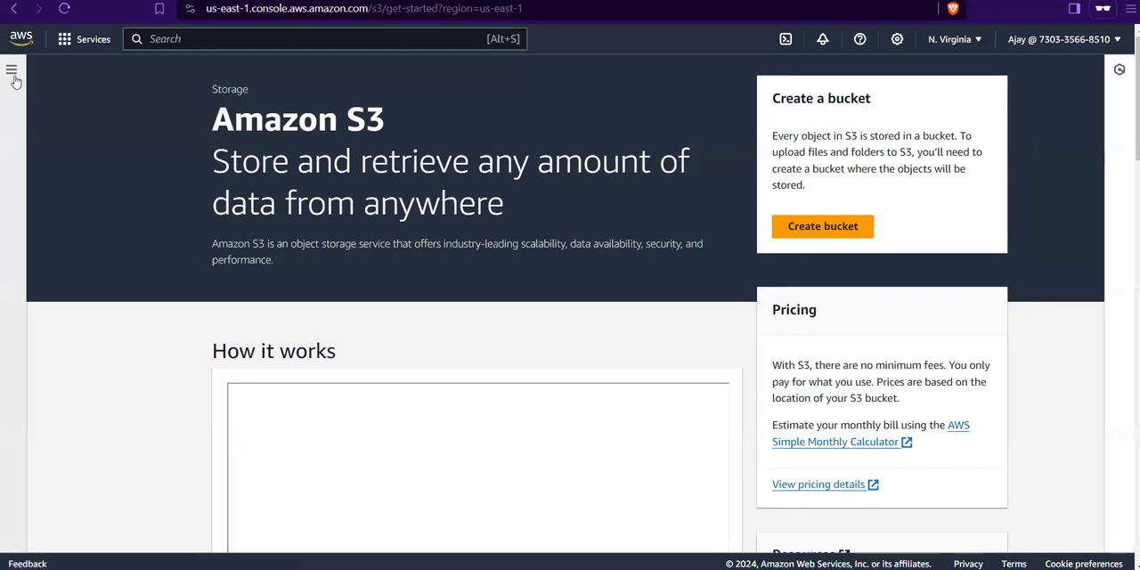
click(11, 71)
click(36, 131)
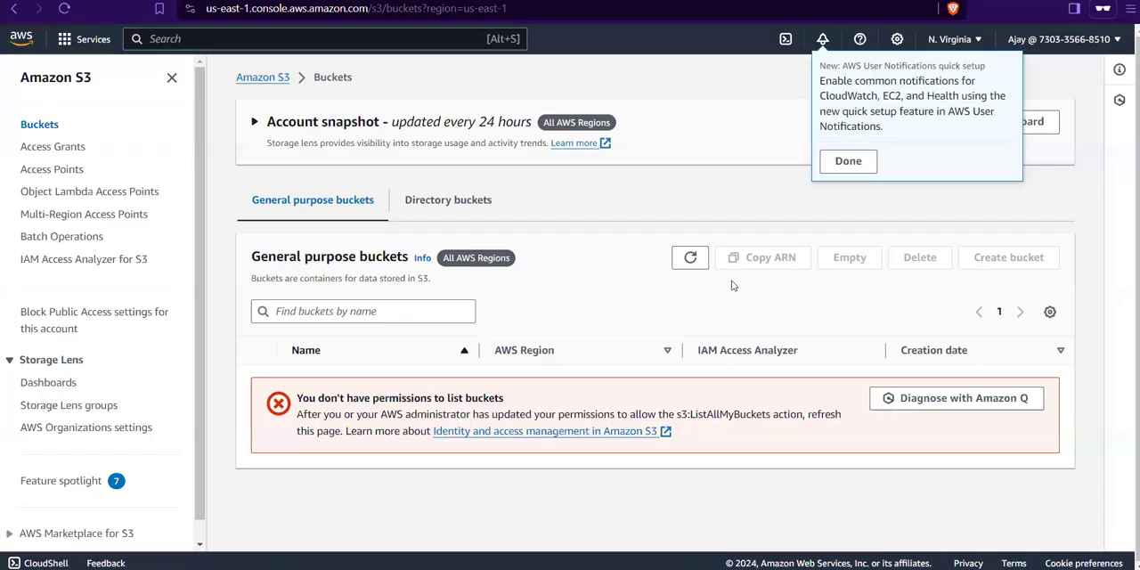
Step: Dismiss the notification and settings tips, and read the permissions message in the general purpose buckets list
click(877, 162)
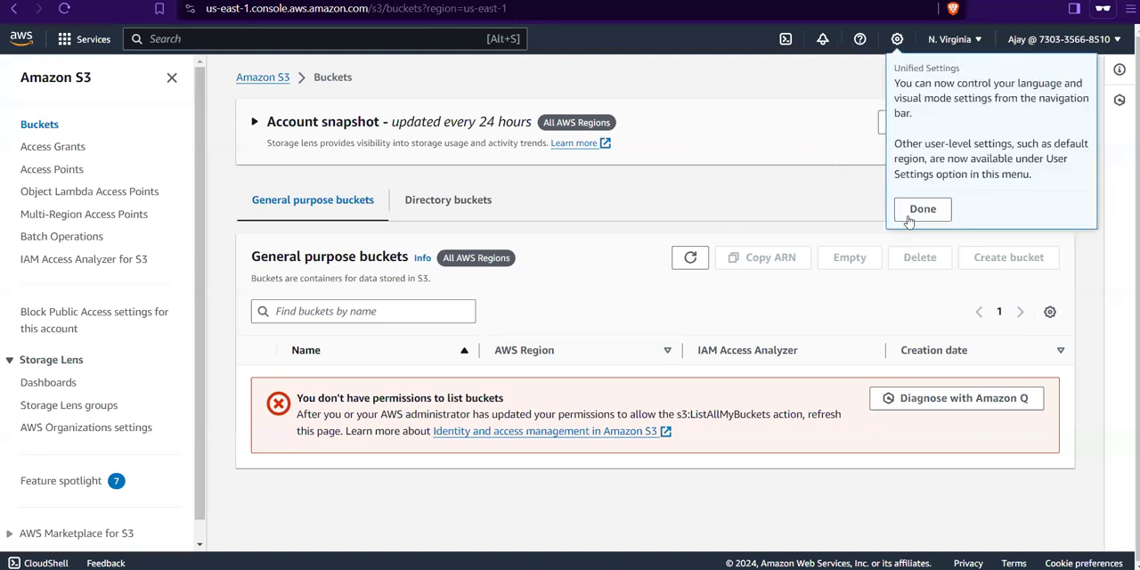
click(940, 215)
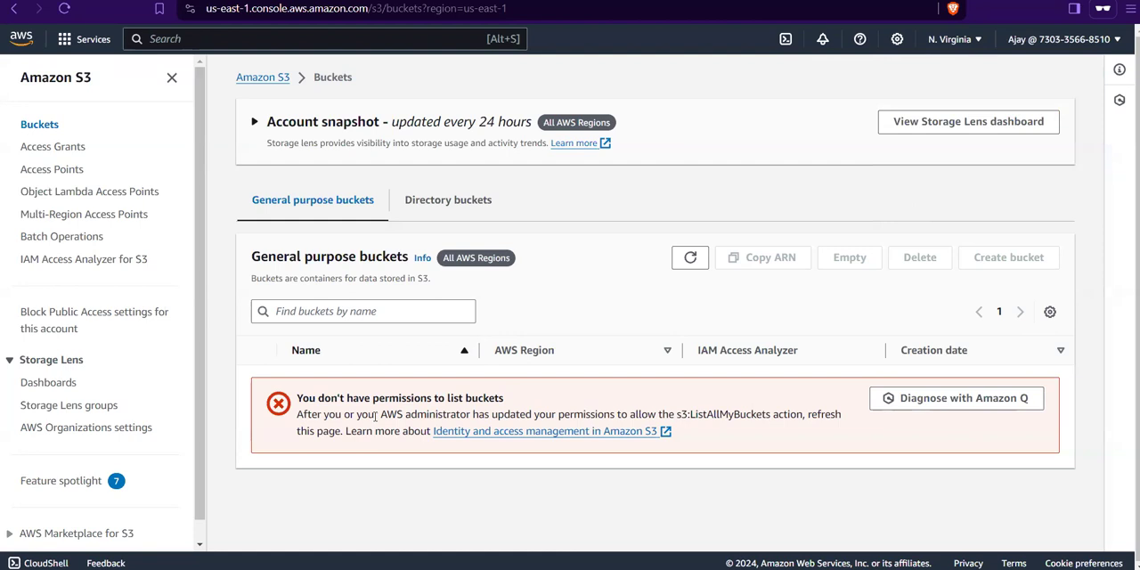
drag(293, 400, 503, 399)
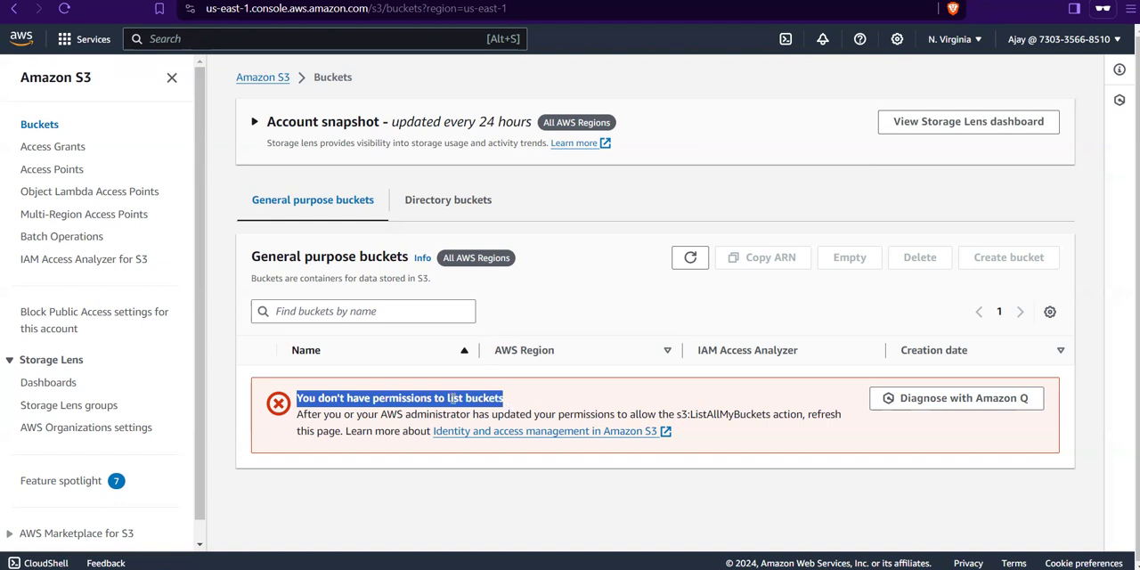
click(454, 399)
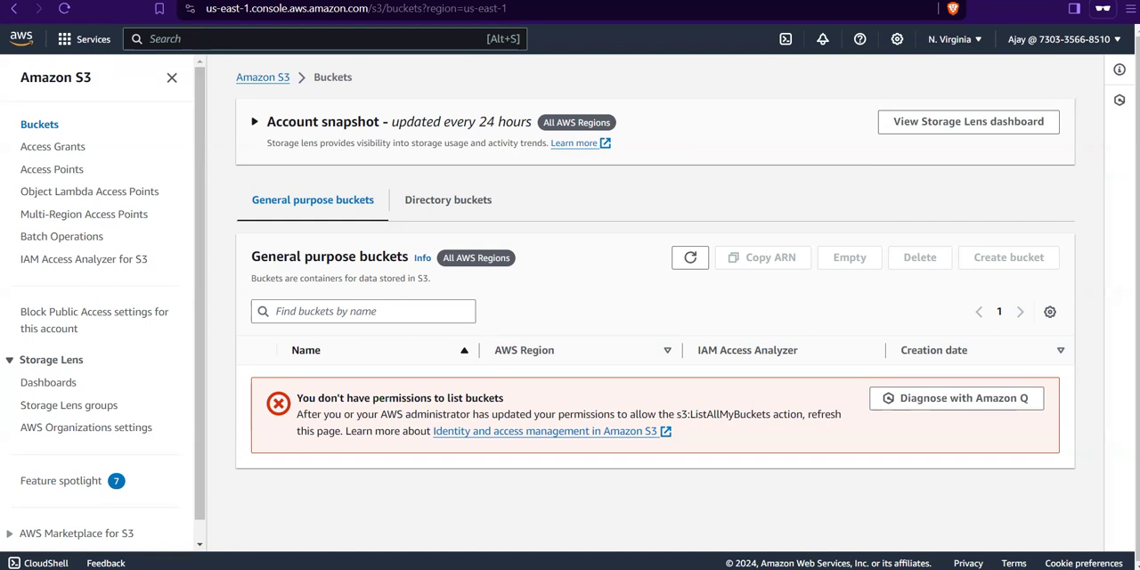
Step: Switch back to the administrator's IAM window and check which groups the new user belongs to
mouse_move(638, 569)
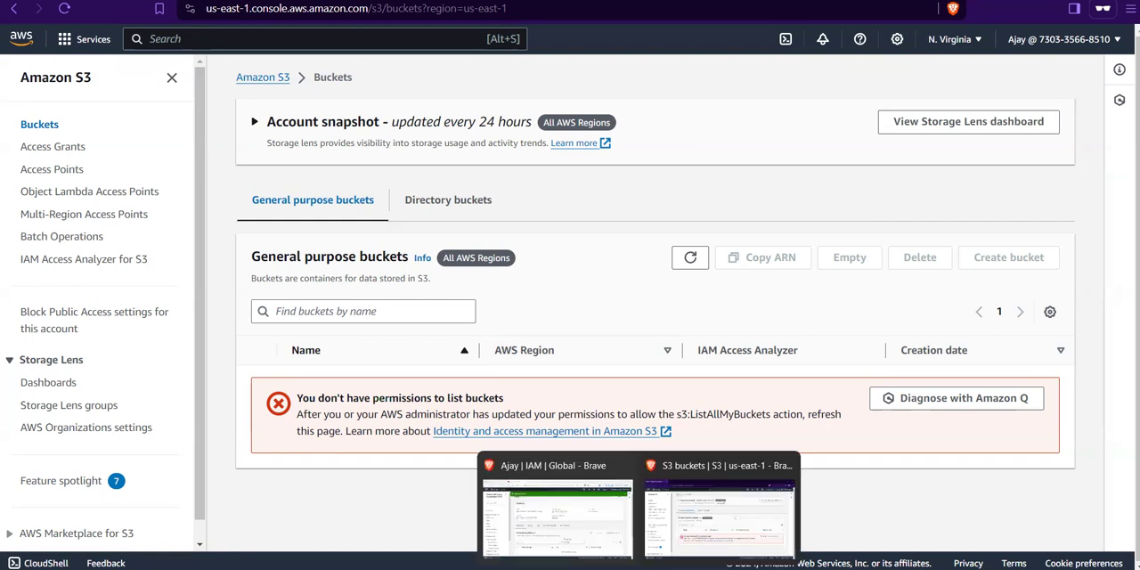
click(593, 537)
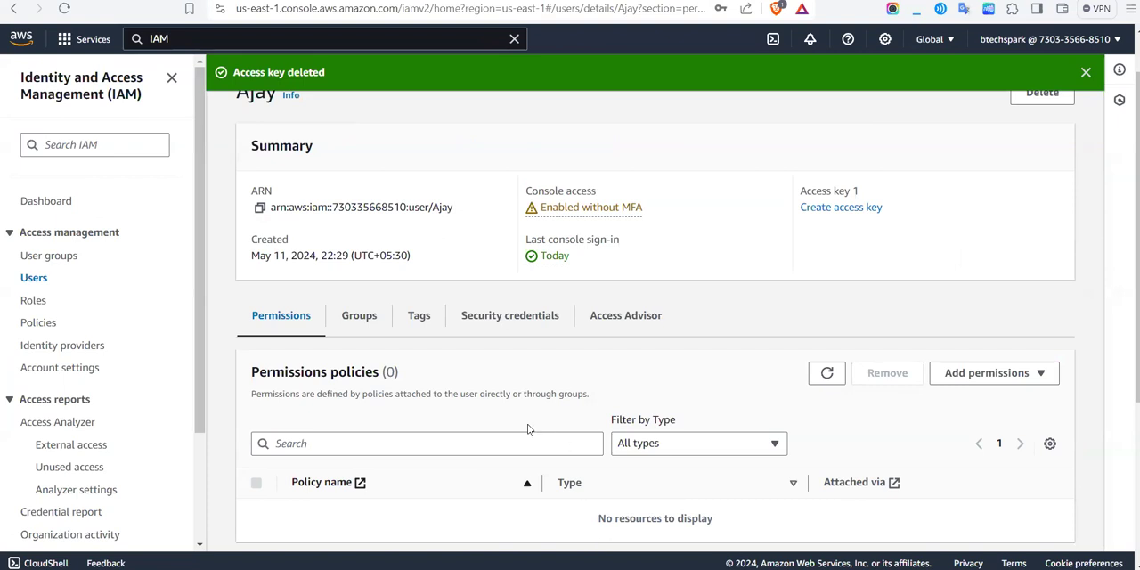
scroll(532, 427, up, 1)
scroll(532, 428, down, 1)
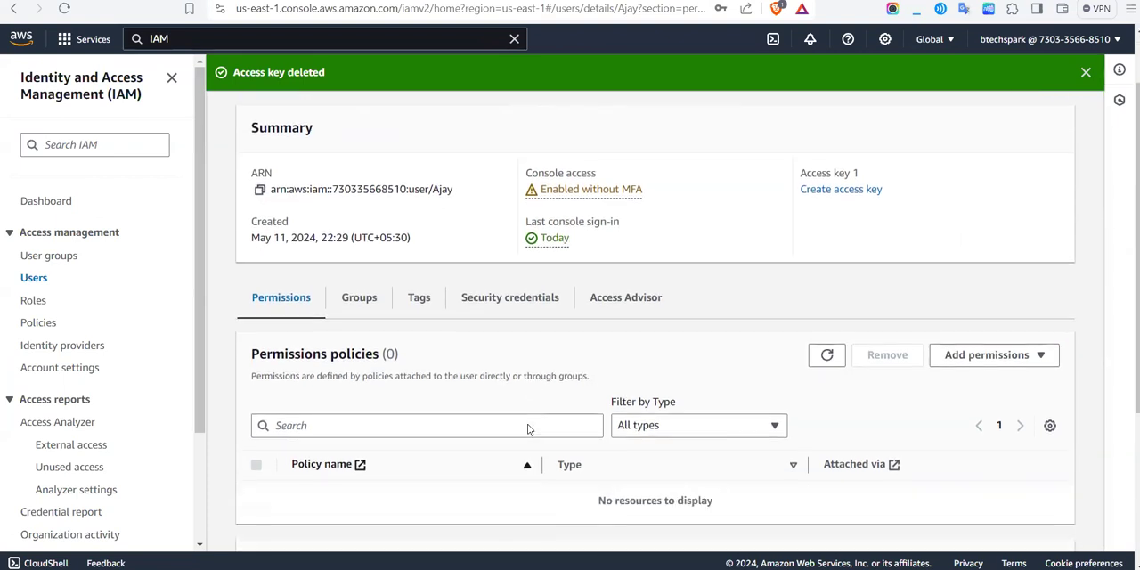
click(359, 299)
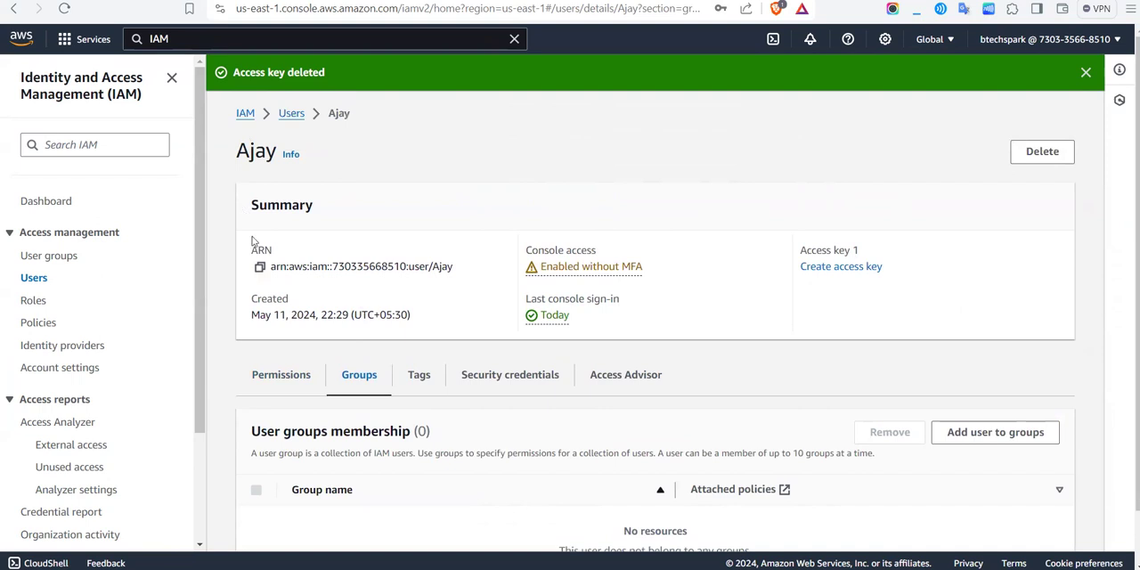
Step: Open developergroup from the user groups and add the newly created user to it
click(64, 256)
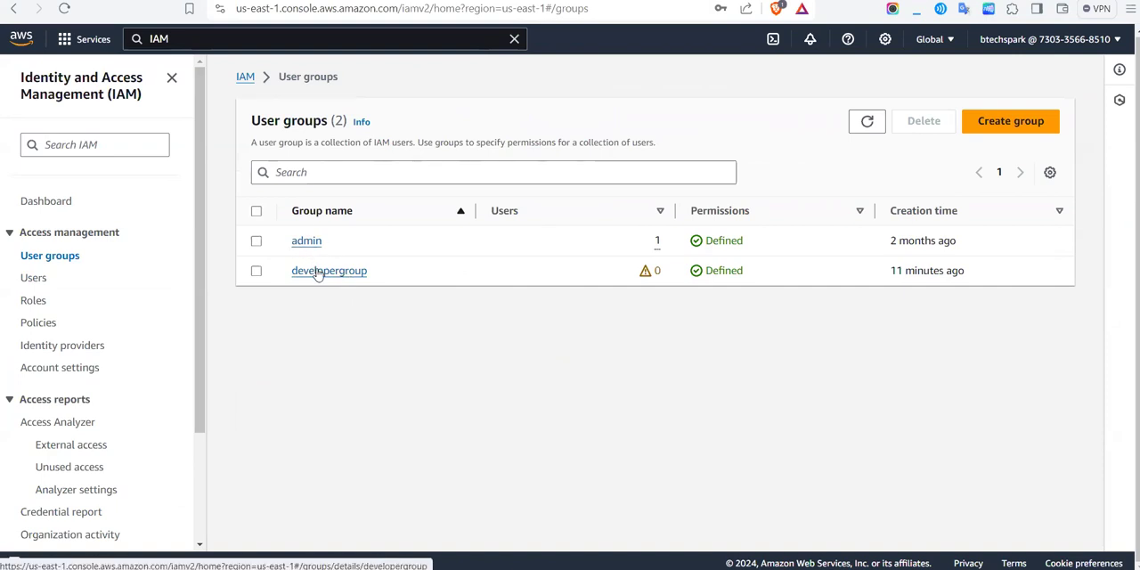
click(318, 272)
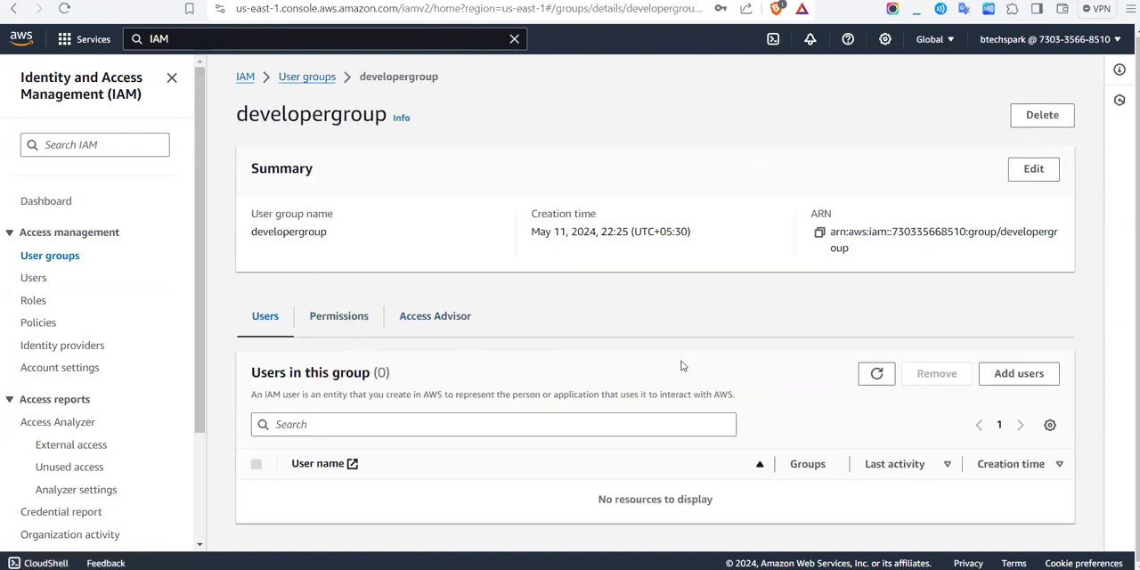
click(1019, 374)
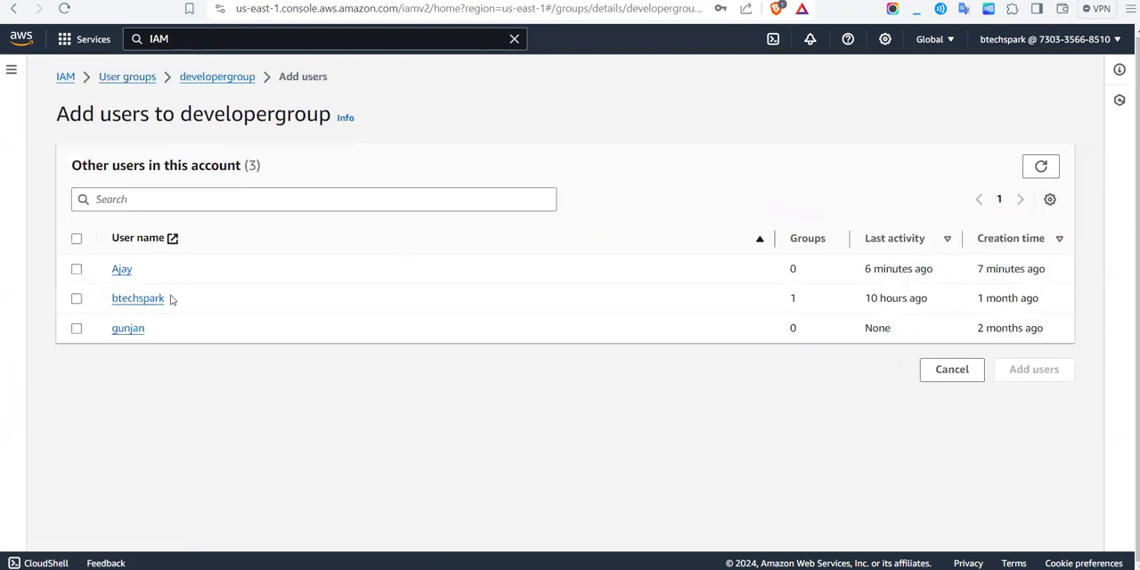
click(77, 269)
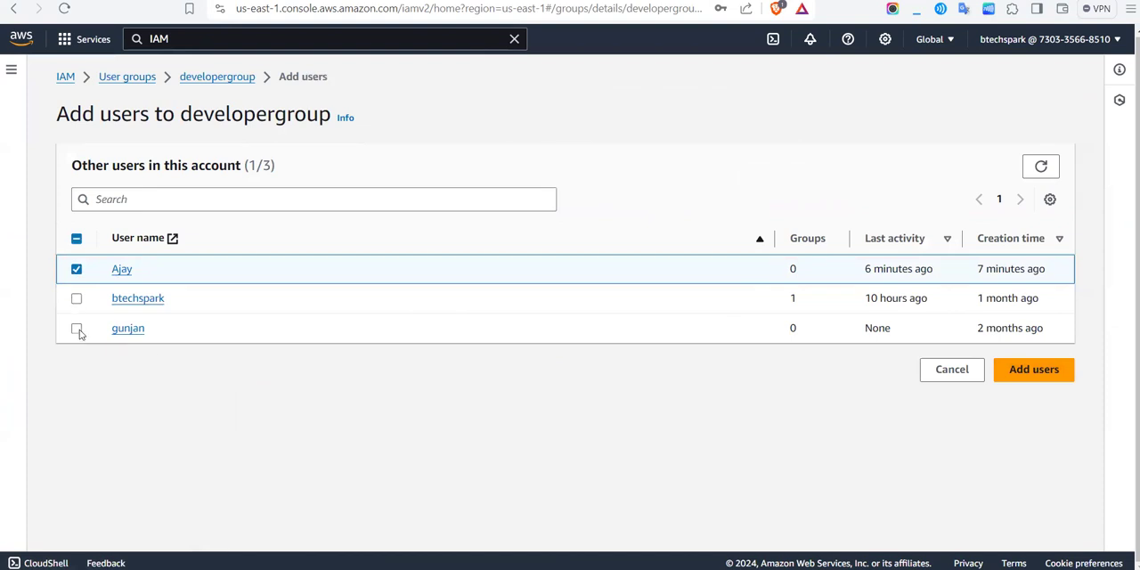
click(1033, 369)
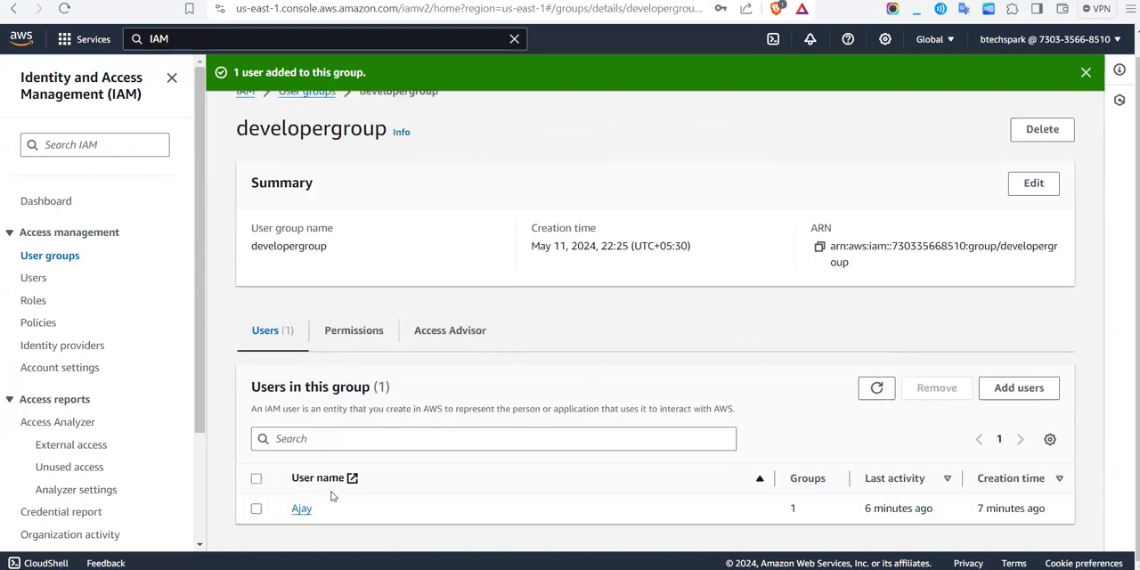
Step: Open the newly created user's details from the users list and check the user's group memberships
click(33, 281)
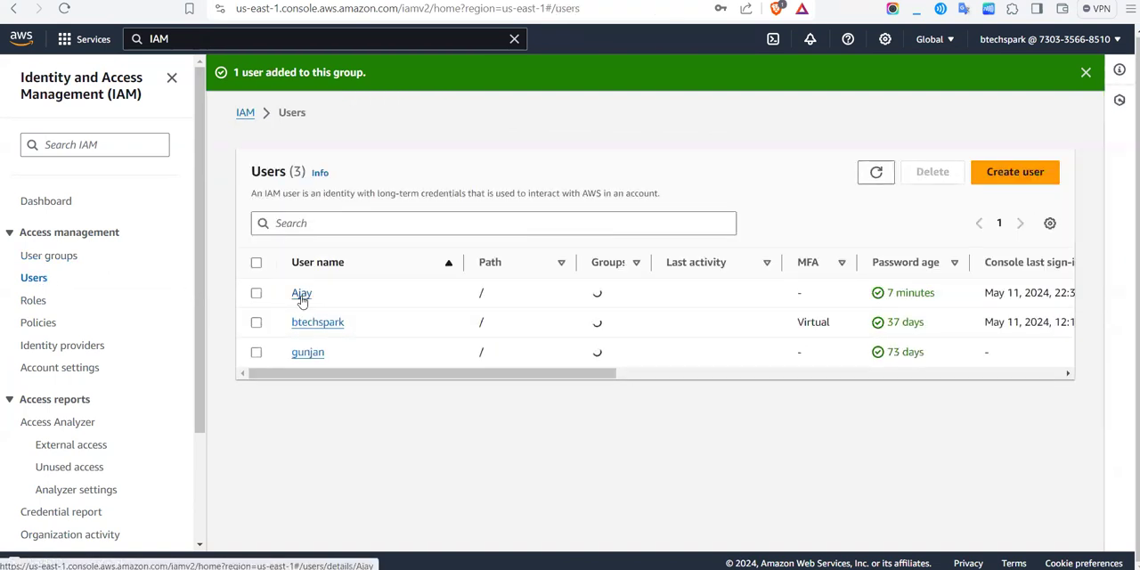
click(301, 294)
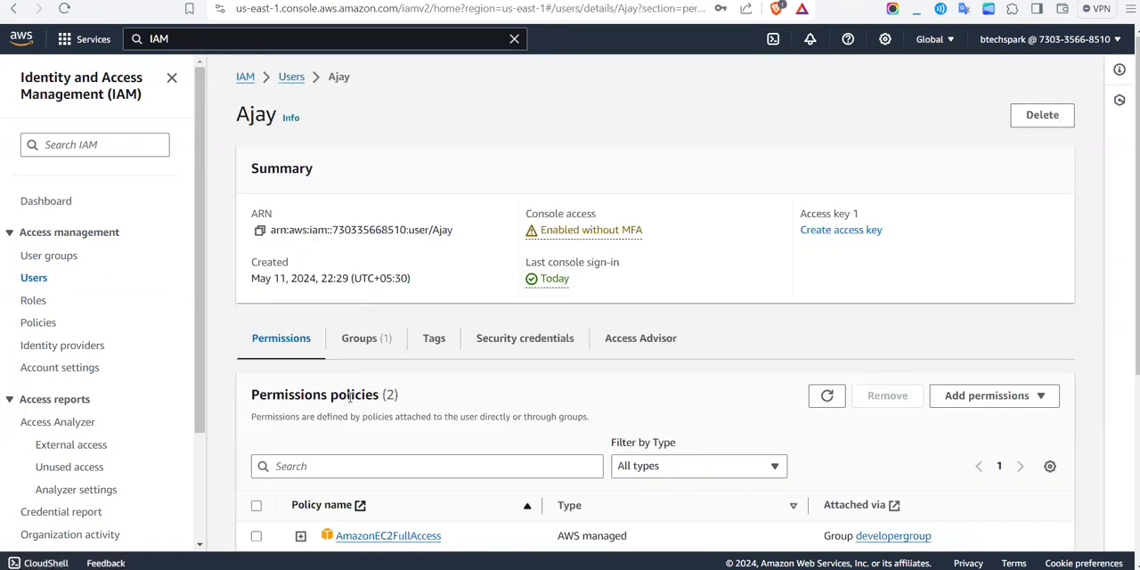
click(366, 340)
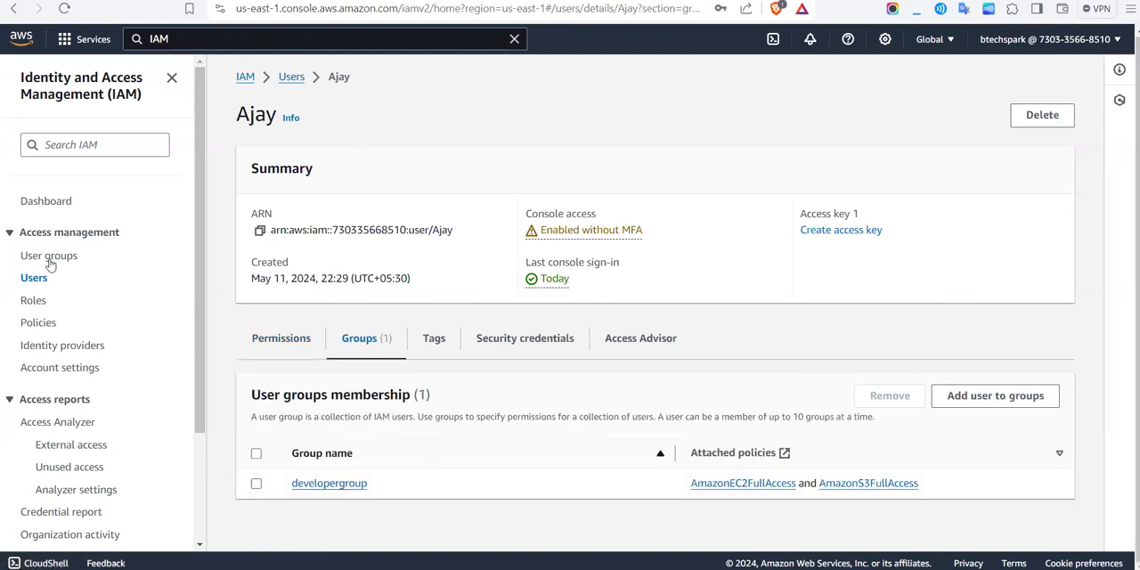
Step: Open developergroup from the user groups and remove the newly created user from it
click(80, 262)
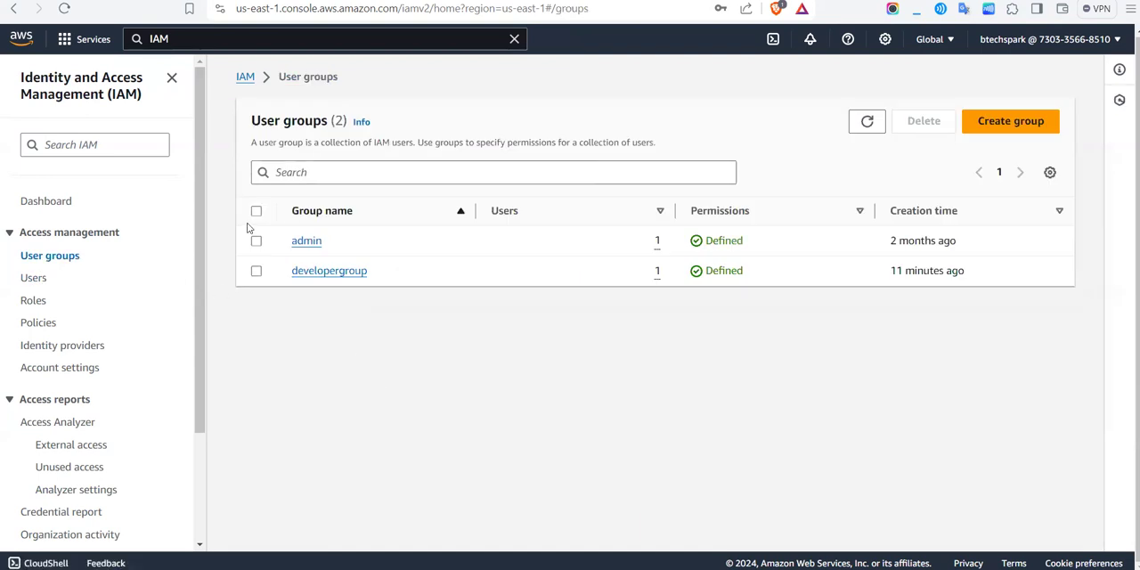
click(329, 271)
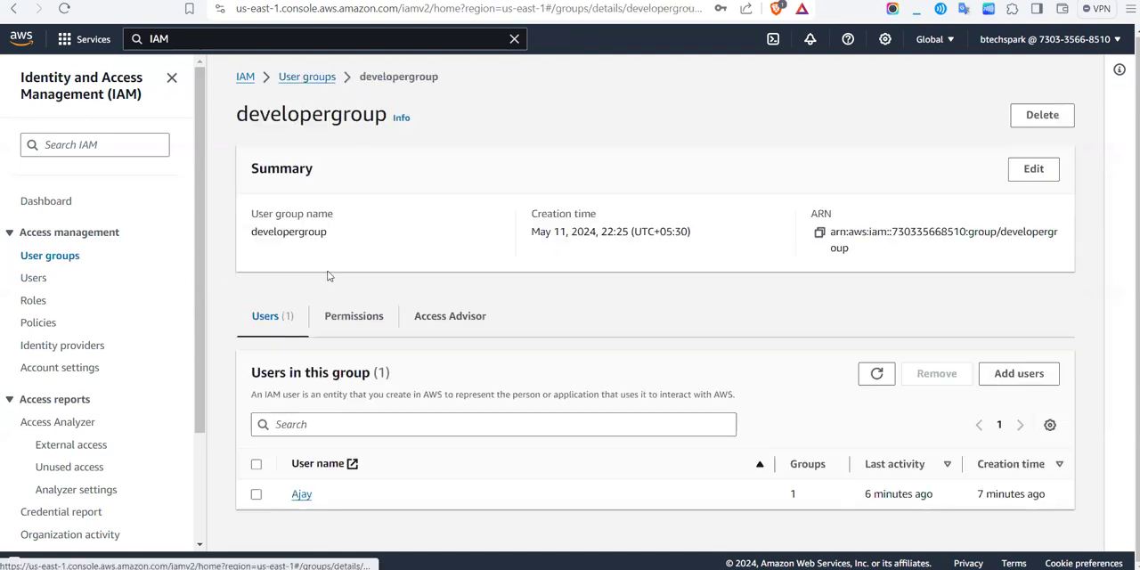
click(256, 494)
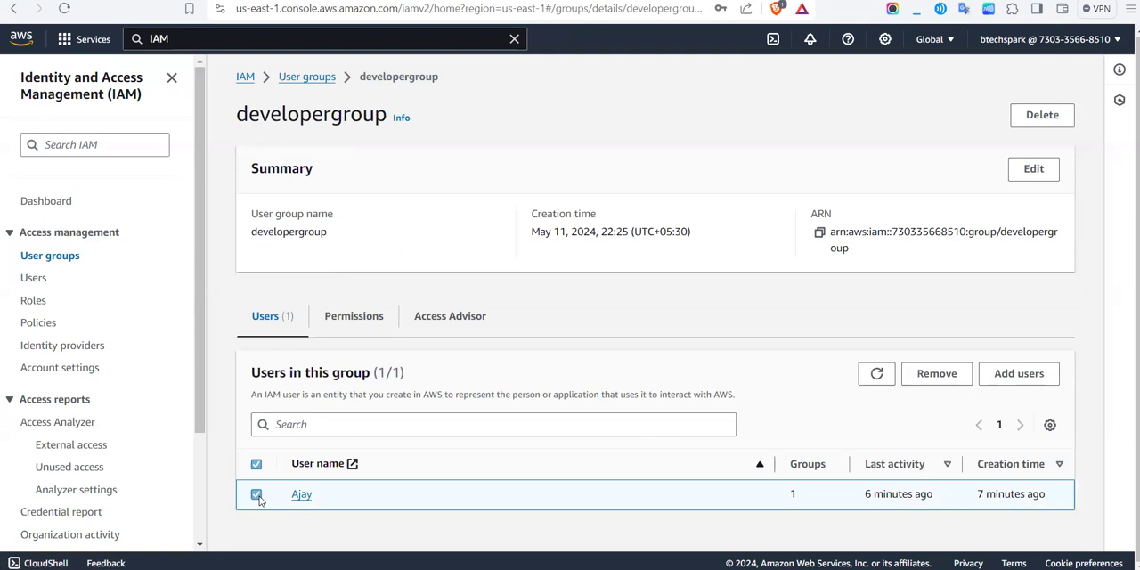
click(935, 374)
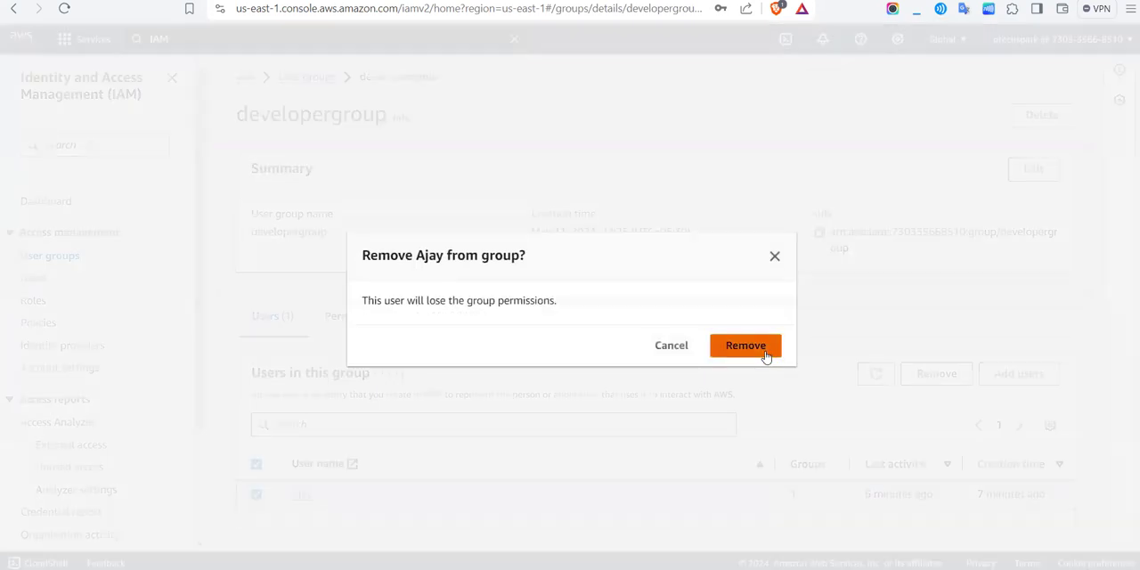
click(745, 346)
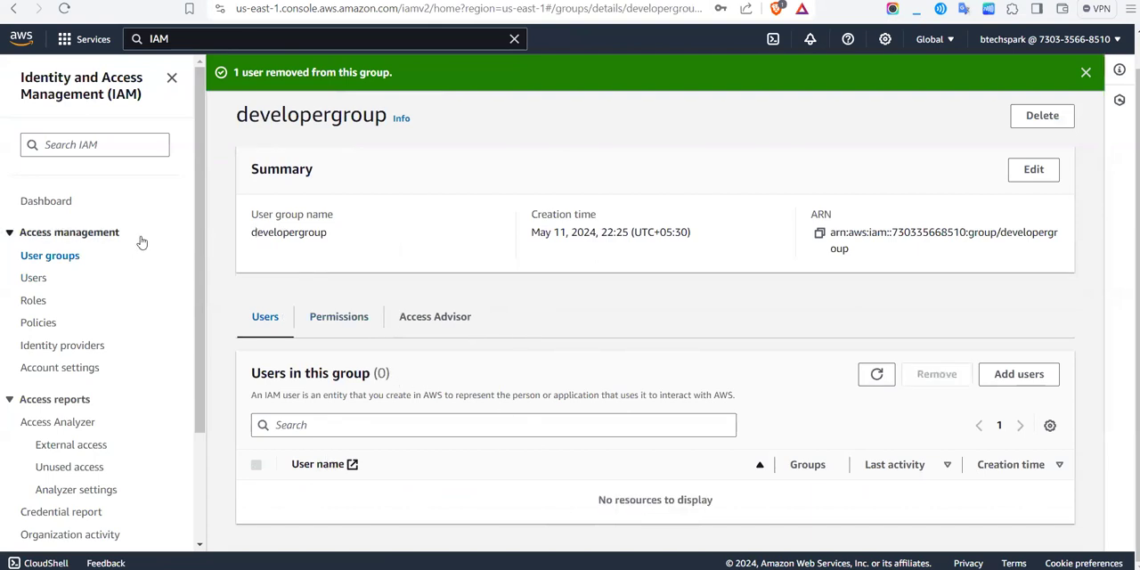
Step: Open the new user's details, check the permissions and group memberships, and add the user to developergroup from there
click(37, 279)
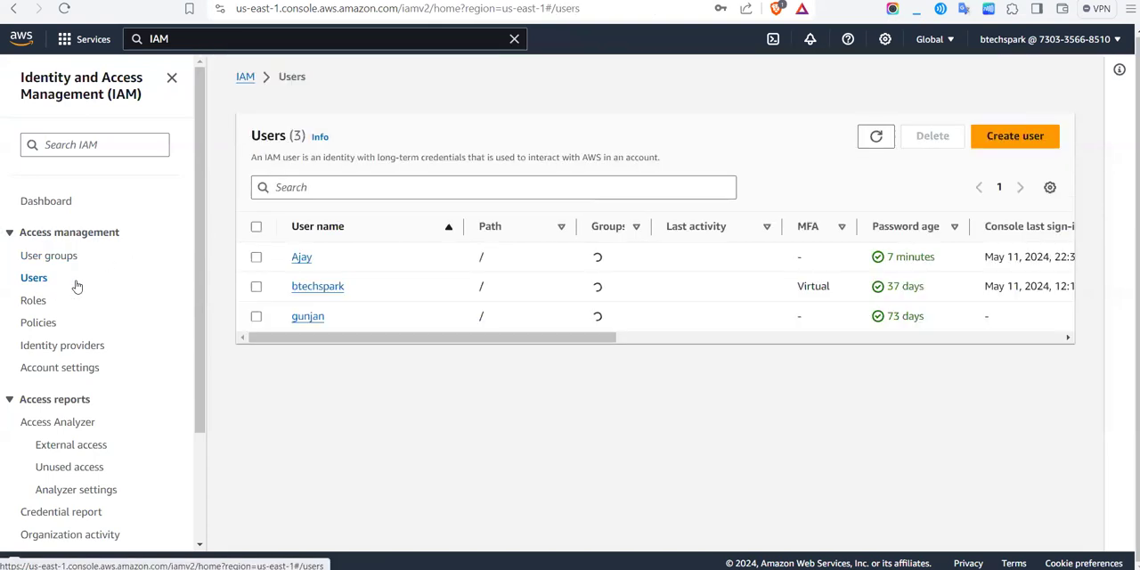
click(301, 257)
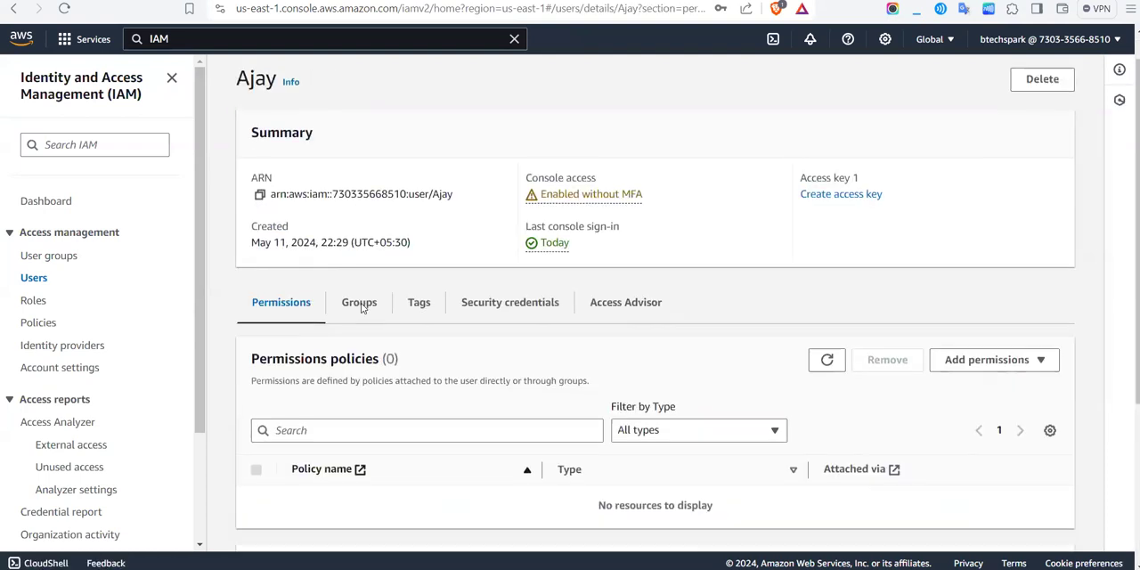
scroll(359, 294, down, 2)
scroll(359, 240, up, 1)
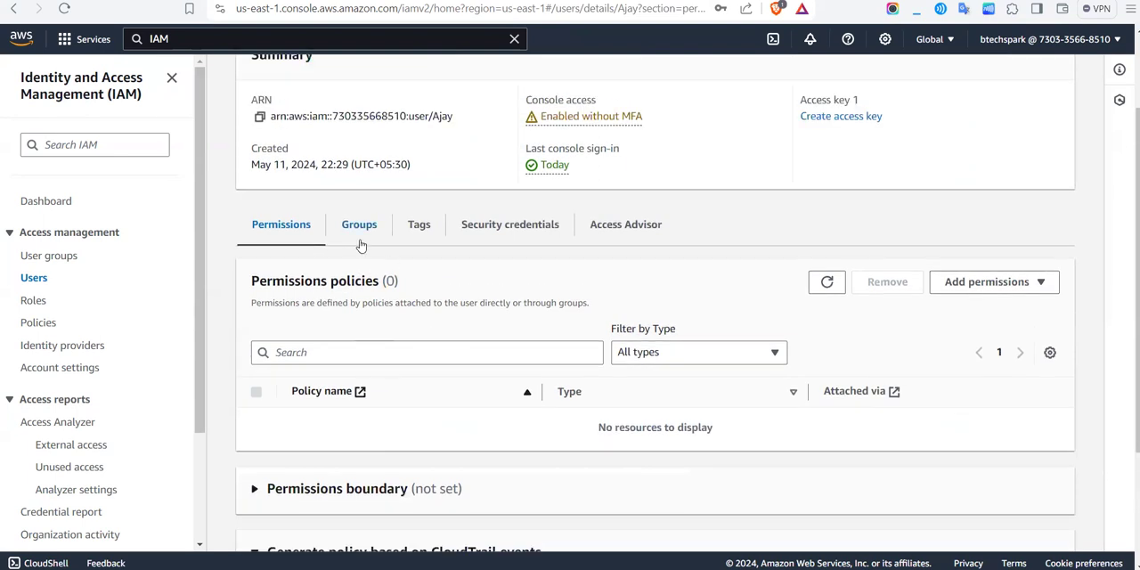
click(358, 235)
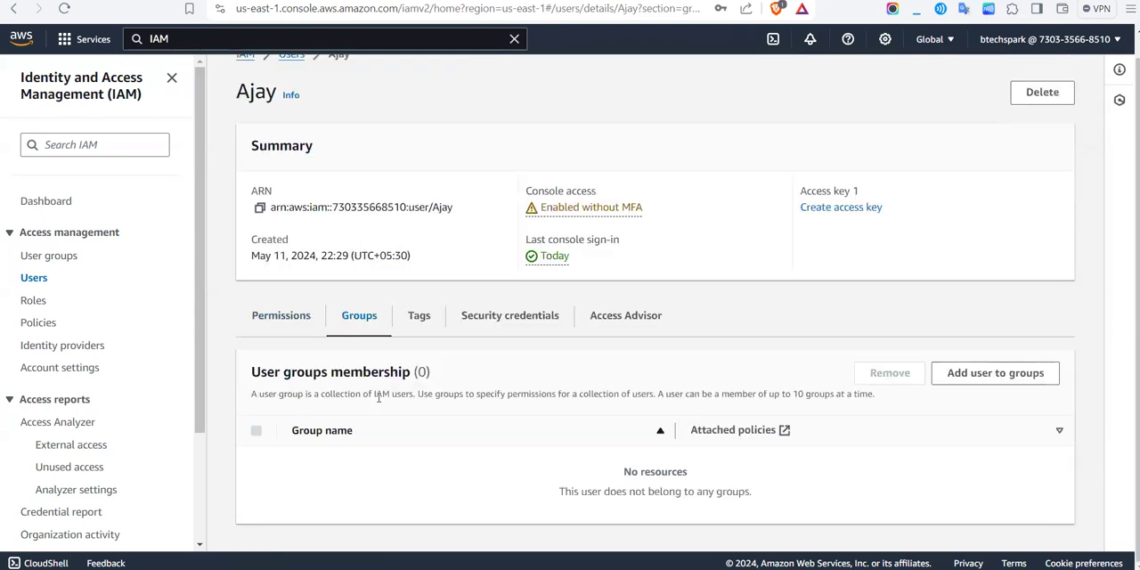
click(973, 377)
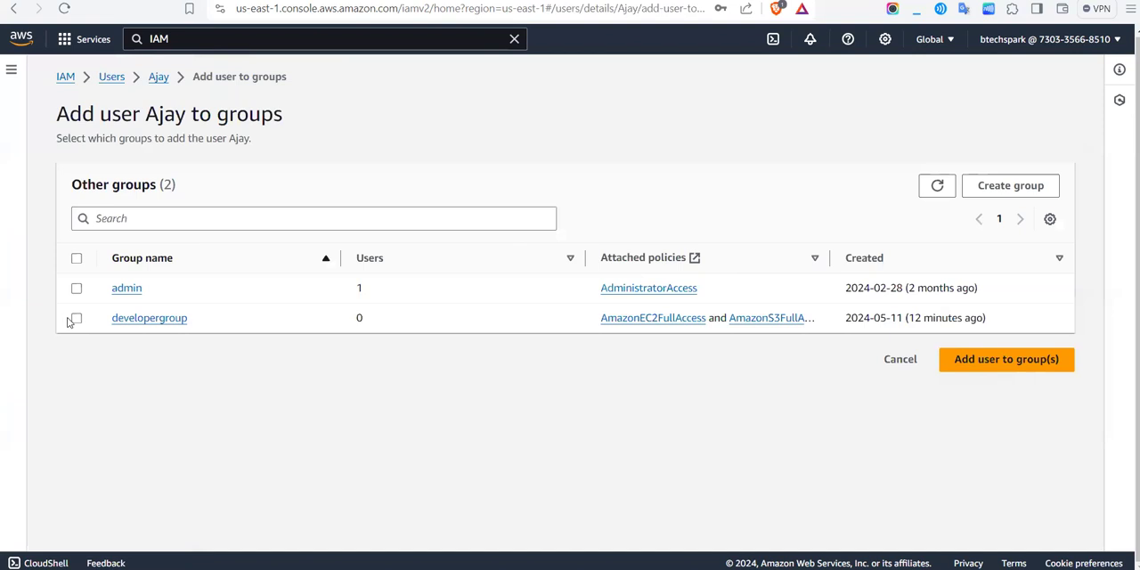
click(76, 318)
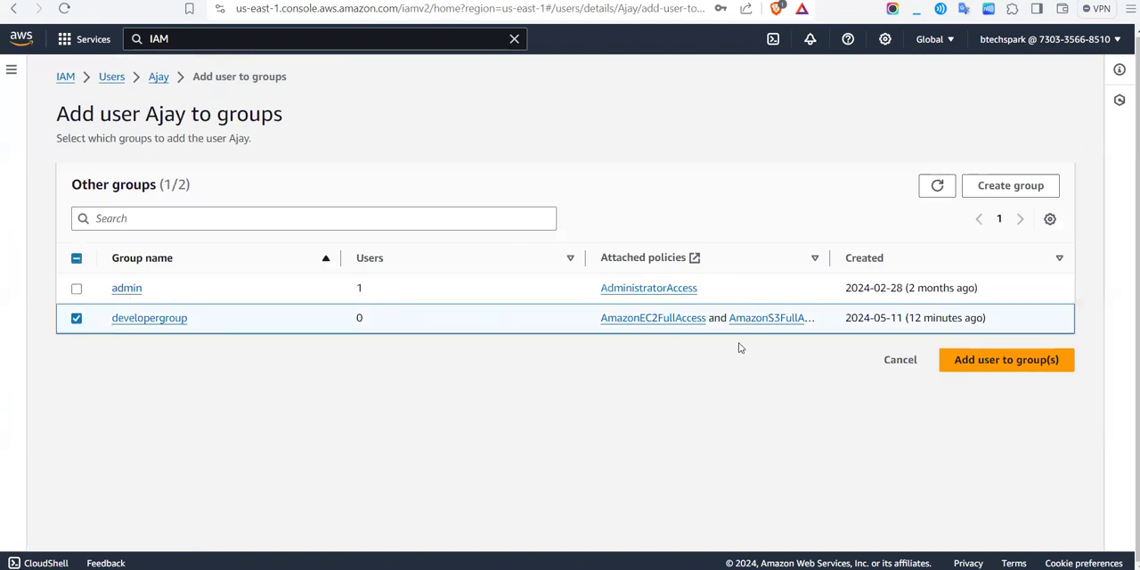
click(984, 361)
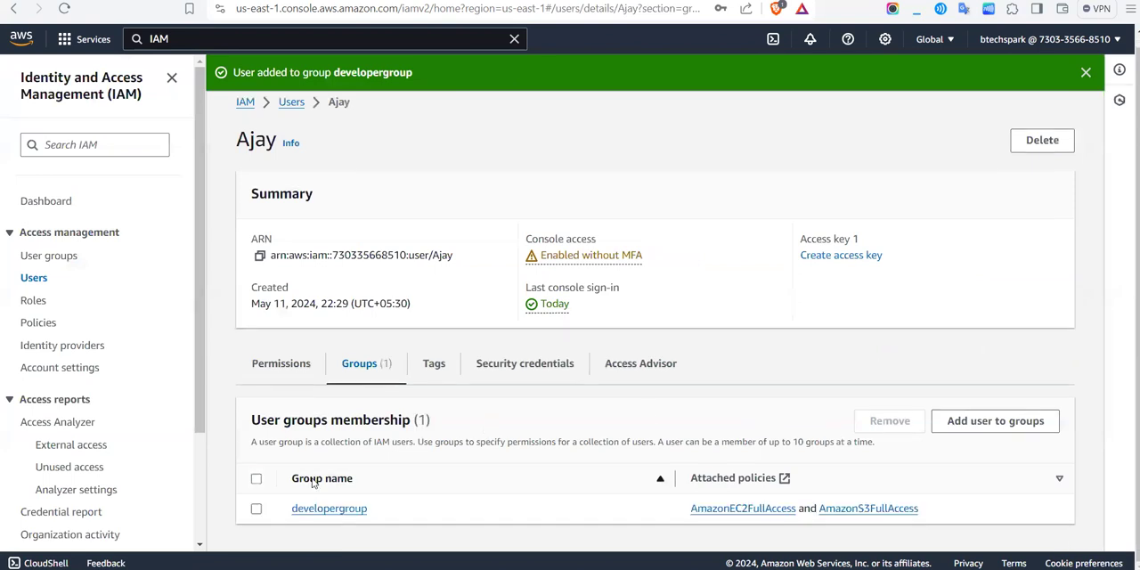
Step: Review the new user's permissions policies and which group each one is attached through
click(300, 384)
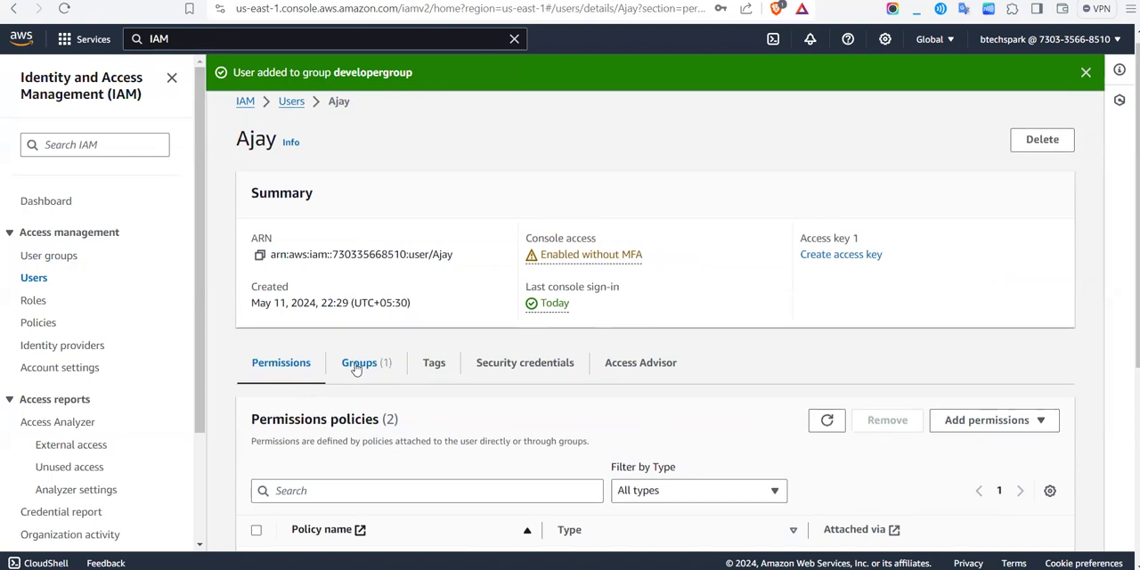
scroll(356, 372, down, 2)
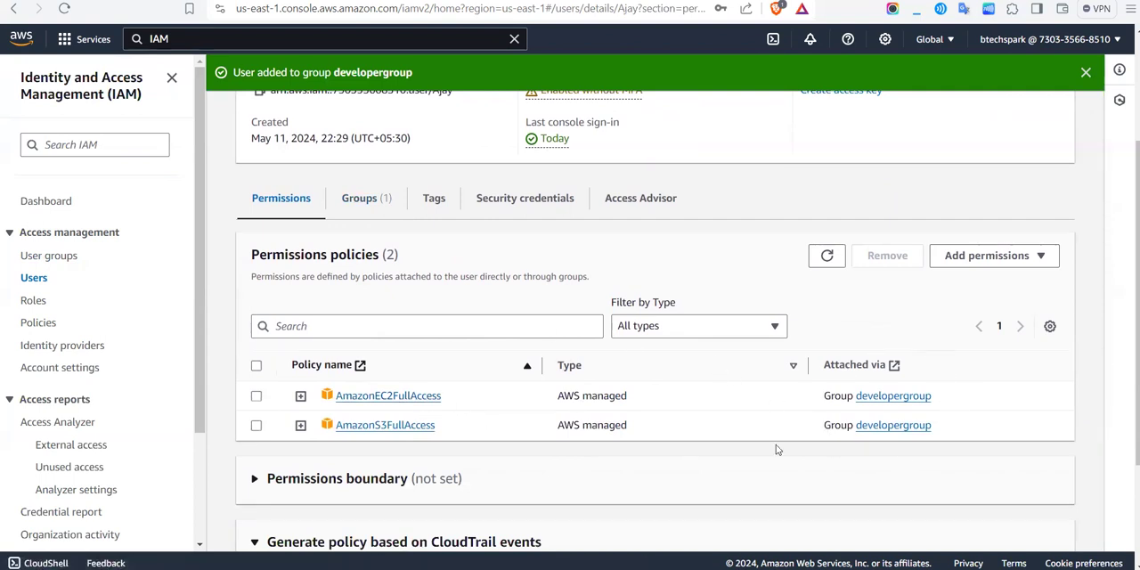
scroll(368, 294, up, 3)
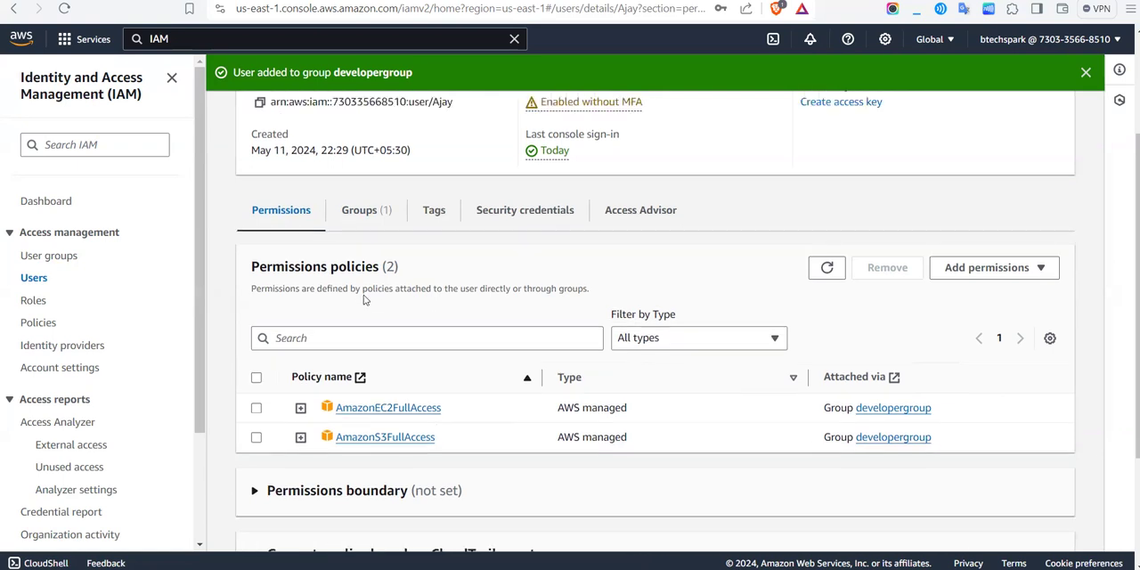
scroll(452, 252, down, 3)
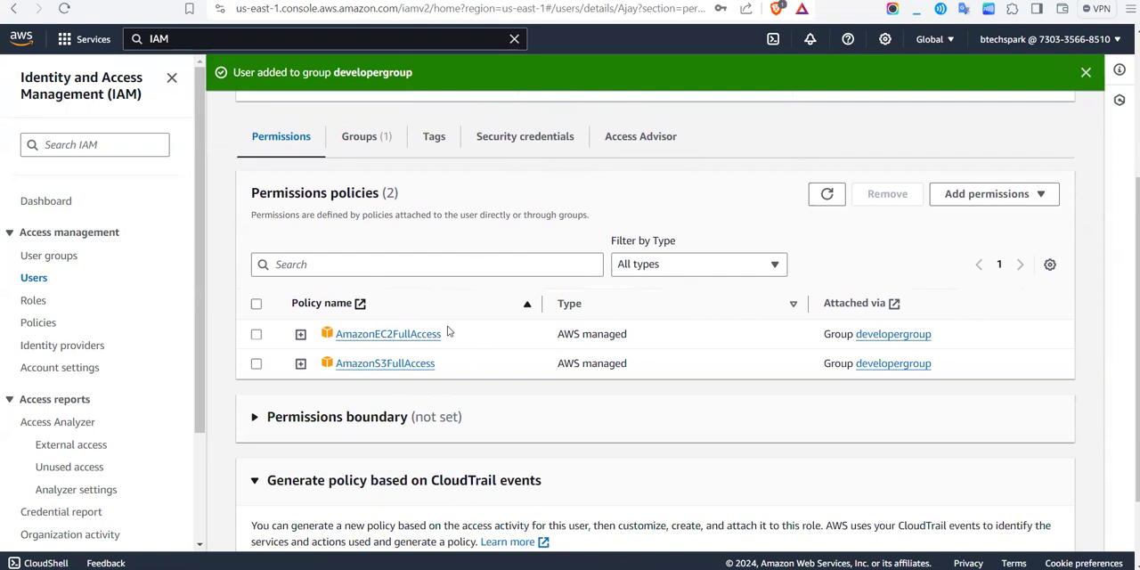
scroll(448, 331, up, 3)
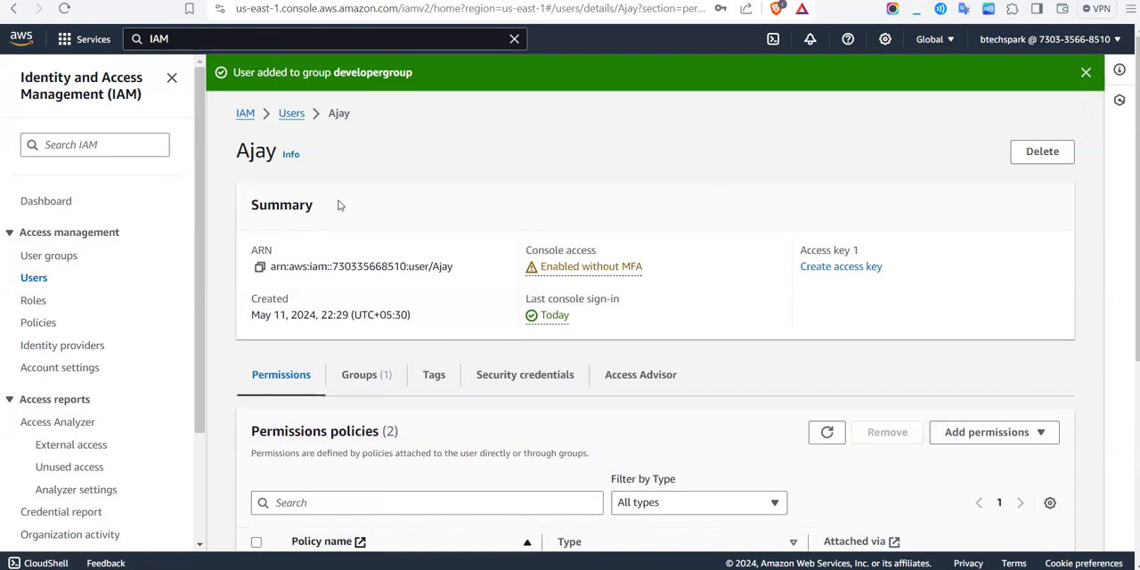
scroll(320, 203, down, 3)
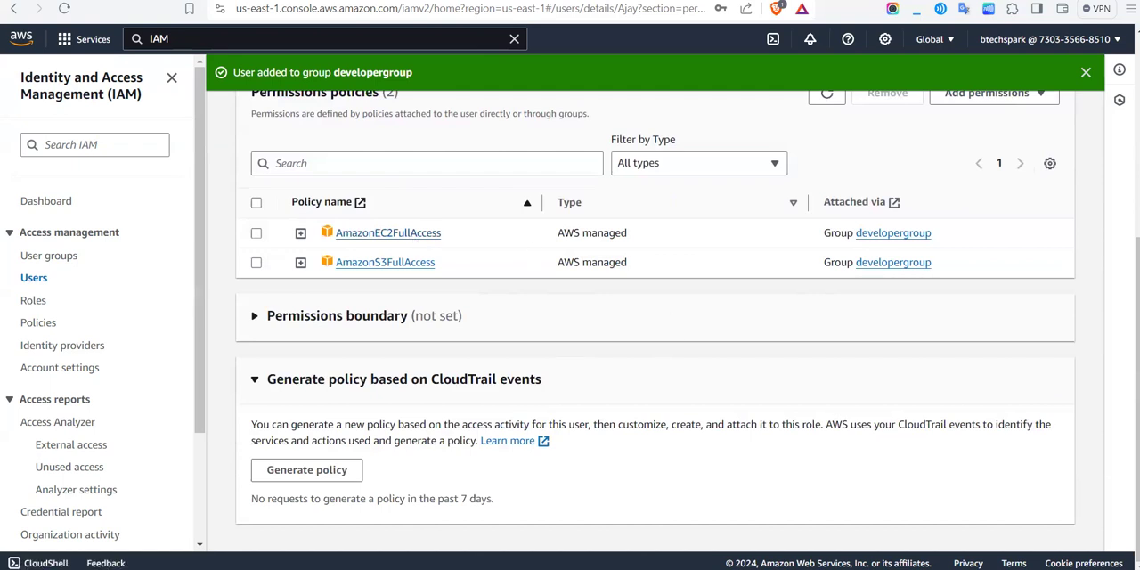
Step: Switch to the browser window signed in as the new user and refresh the general purpose buckets list
click(695, 521)
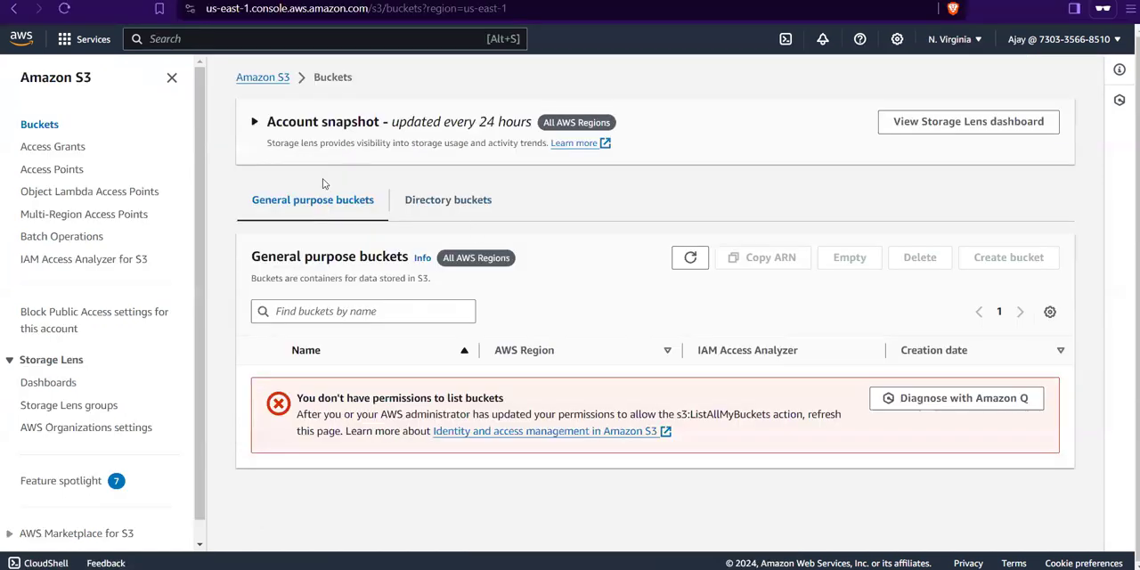
click(691, 257)
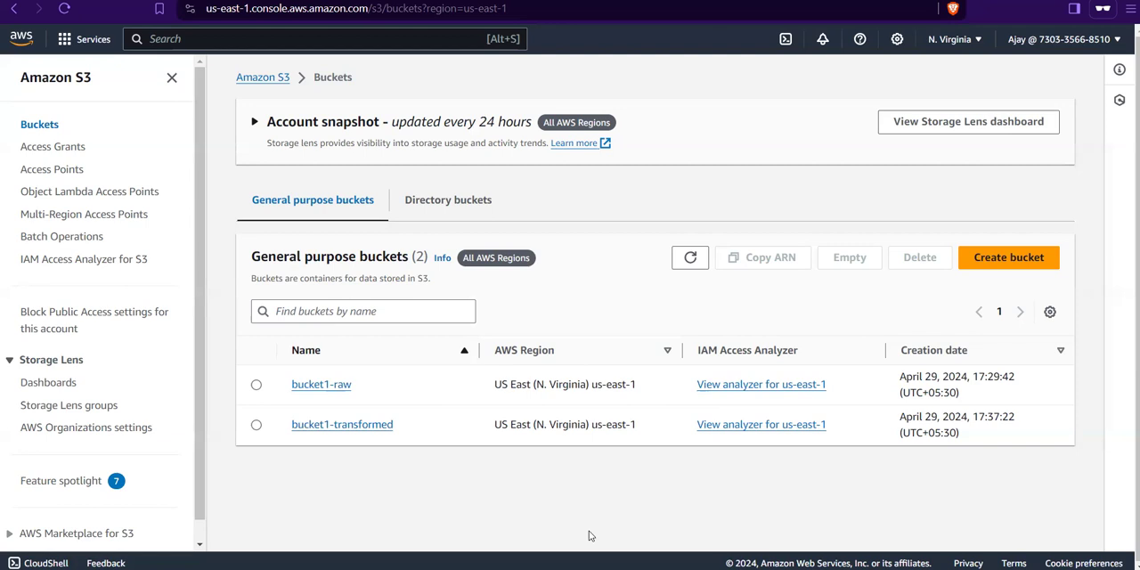
Step: Switch back to the administrator's IAM window and remove developergroup from the new user's group memberships
mouse_move(639, 568)
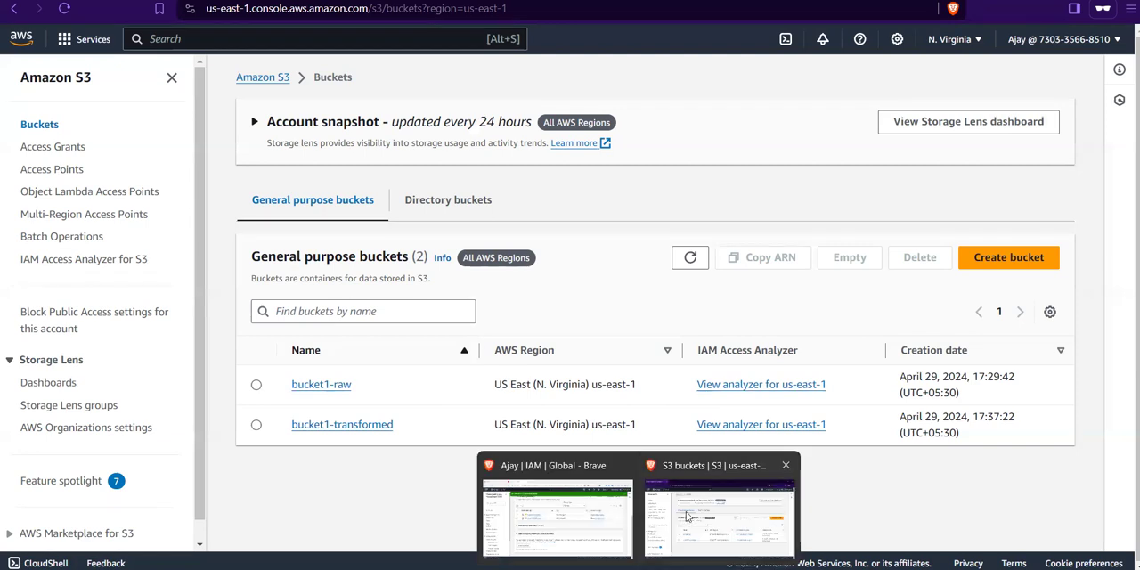
click(547, 540)
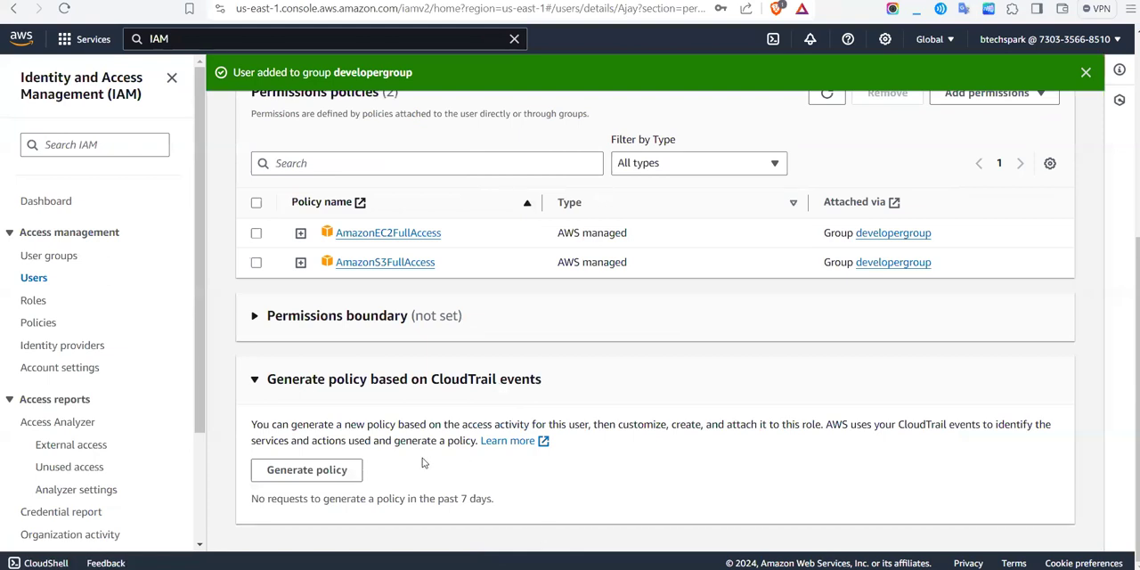
scroll(424, 462, up, 3)
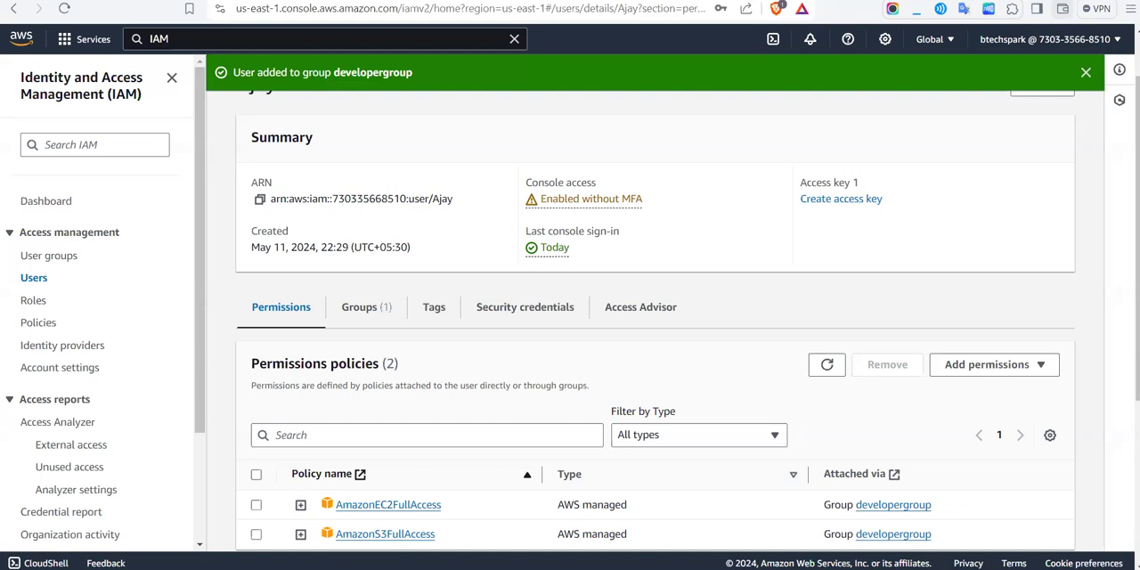
scroll(473, 244, down, 1)
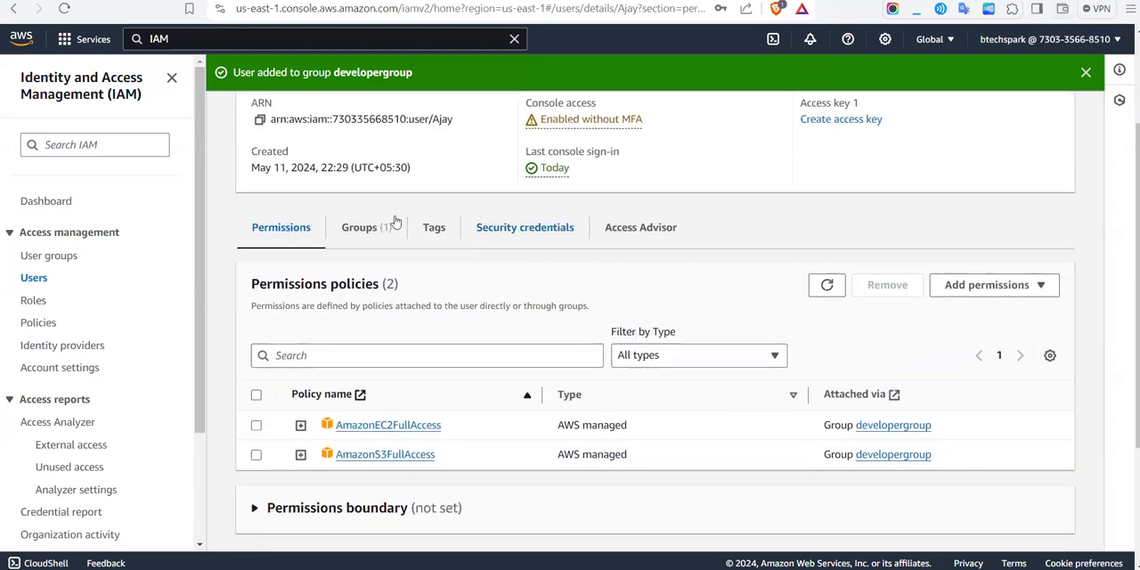
click(375, 239)
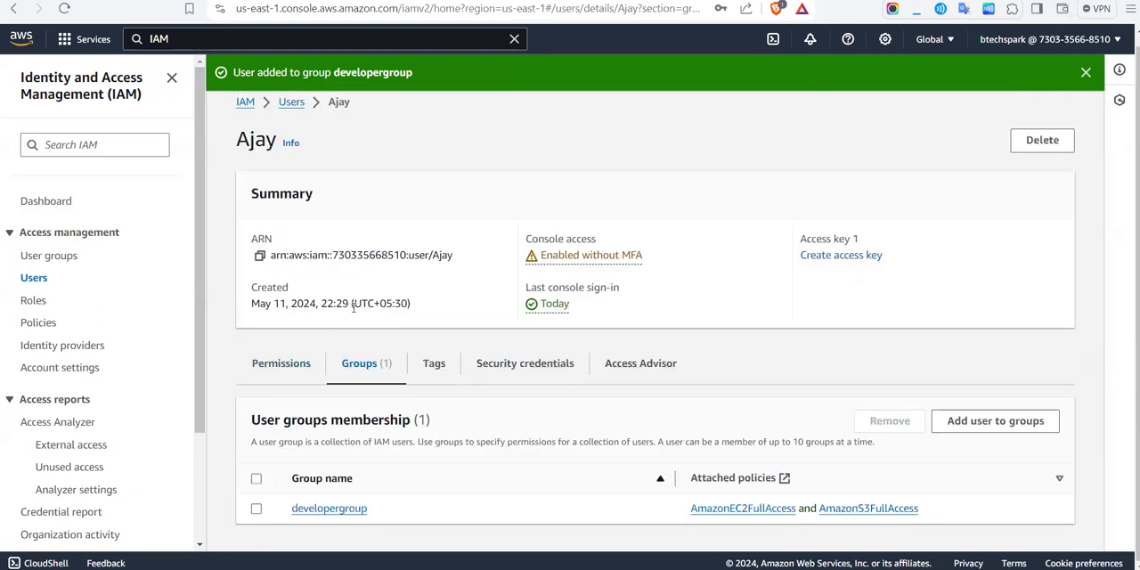
click(256, 509)
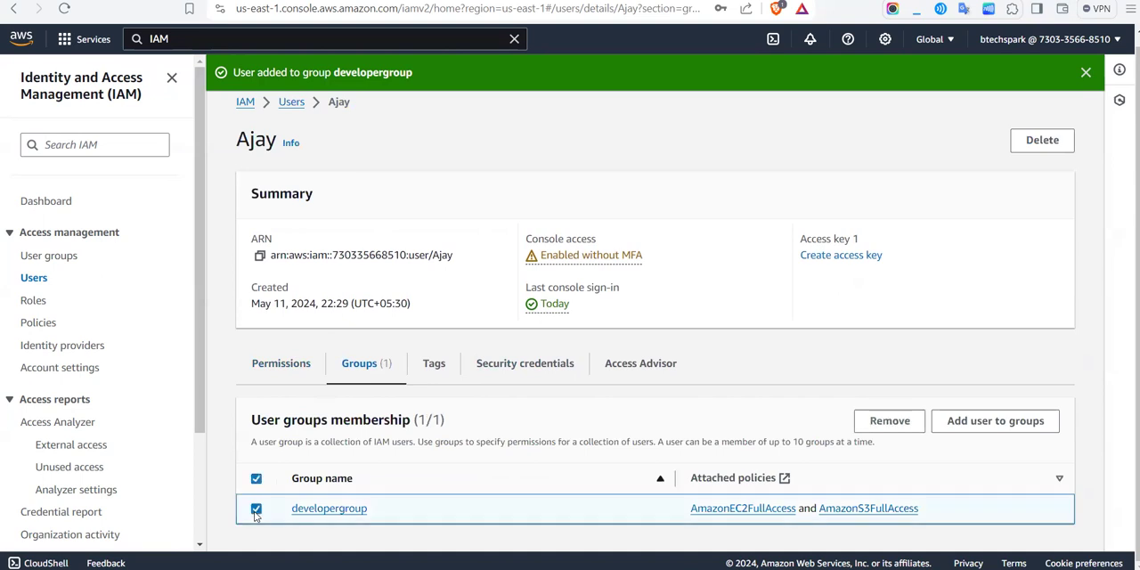
click(902, 424)
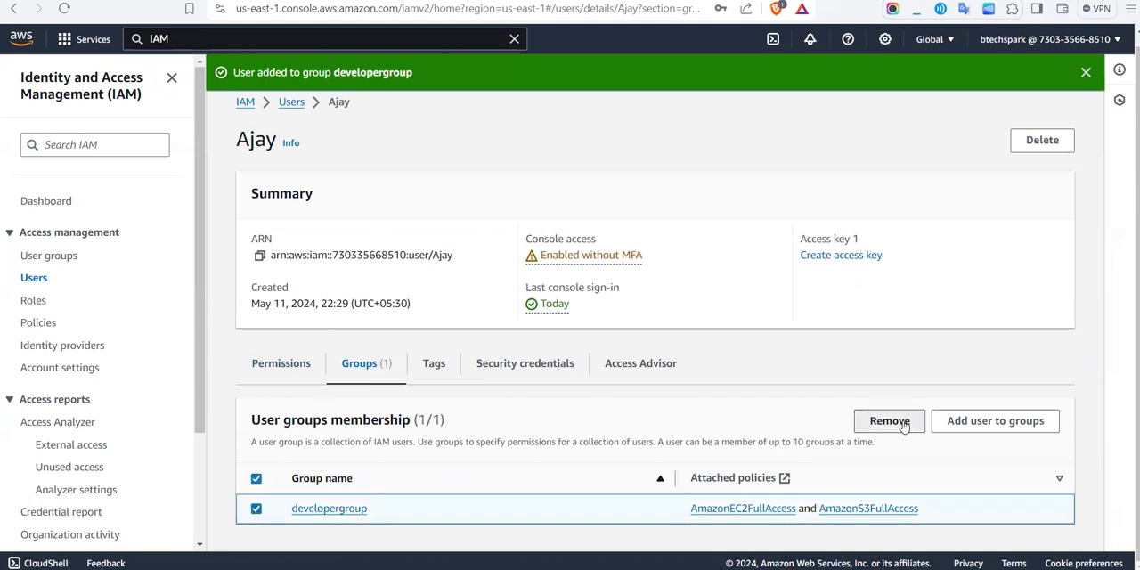
click(746, 350)
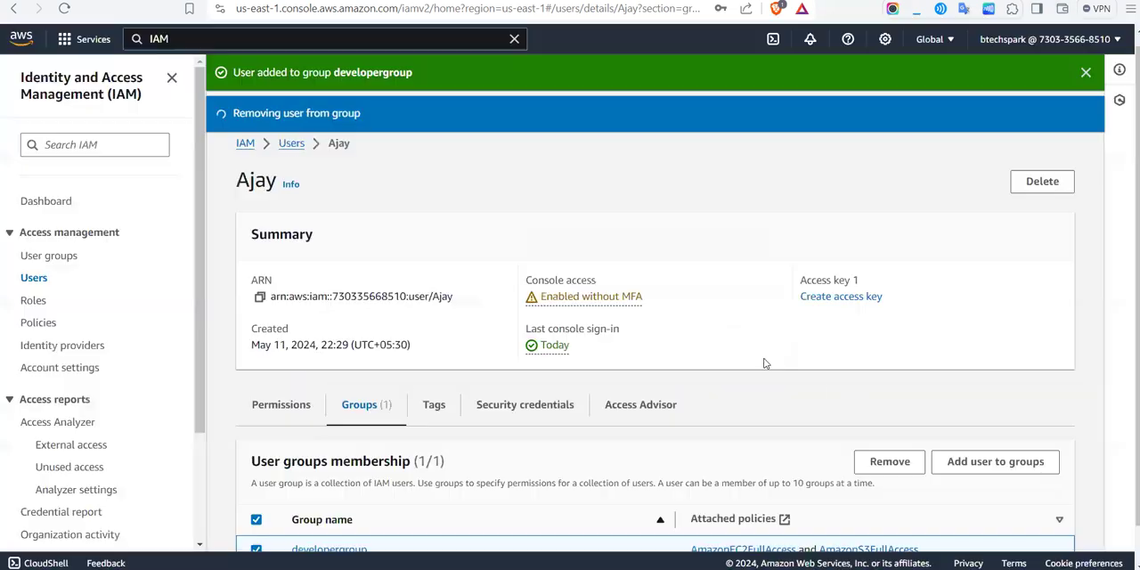
scroll(522, 425, down, 1)
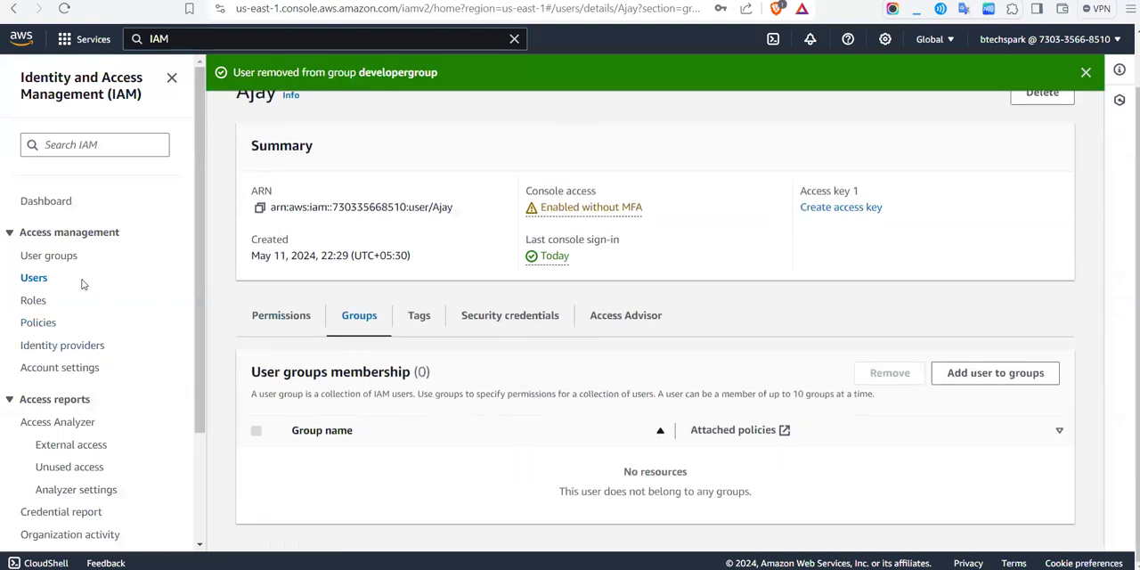
Step: Delete developergroup from the IAM user groups, confirming the deletion with the group name
click(75, 260)
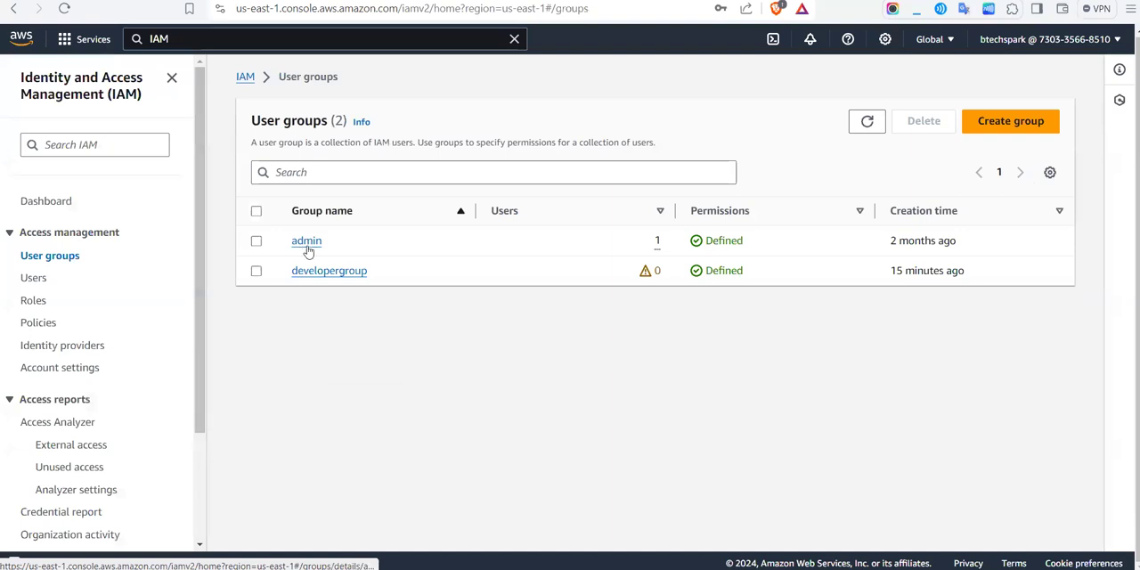
click(257, 272)
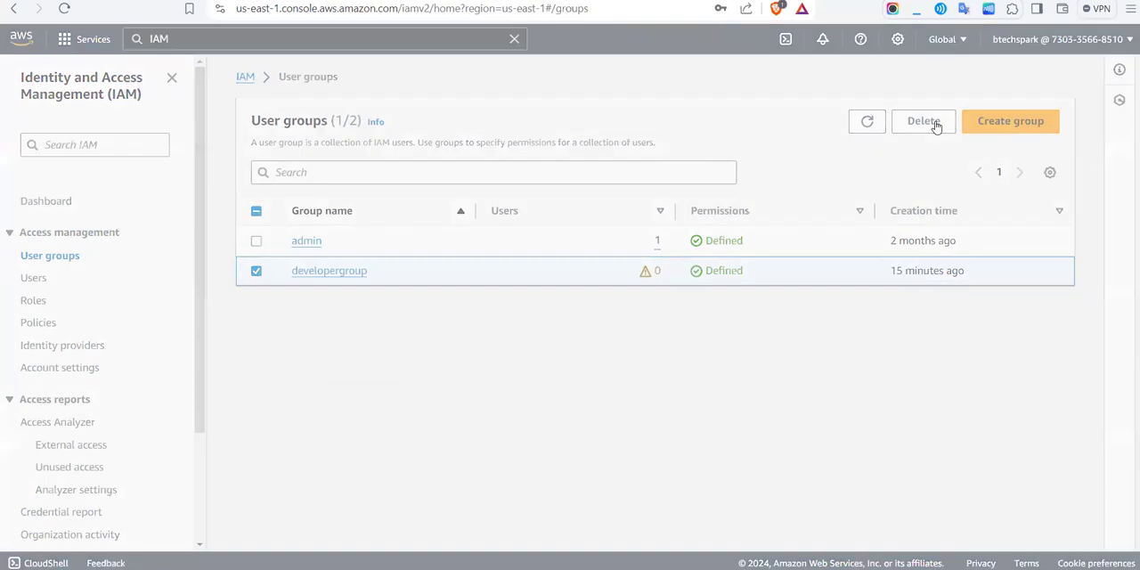
click(935, 124)
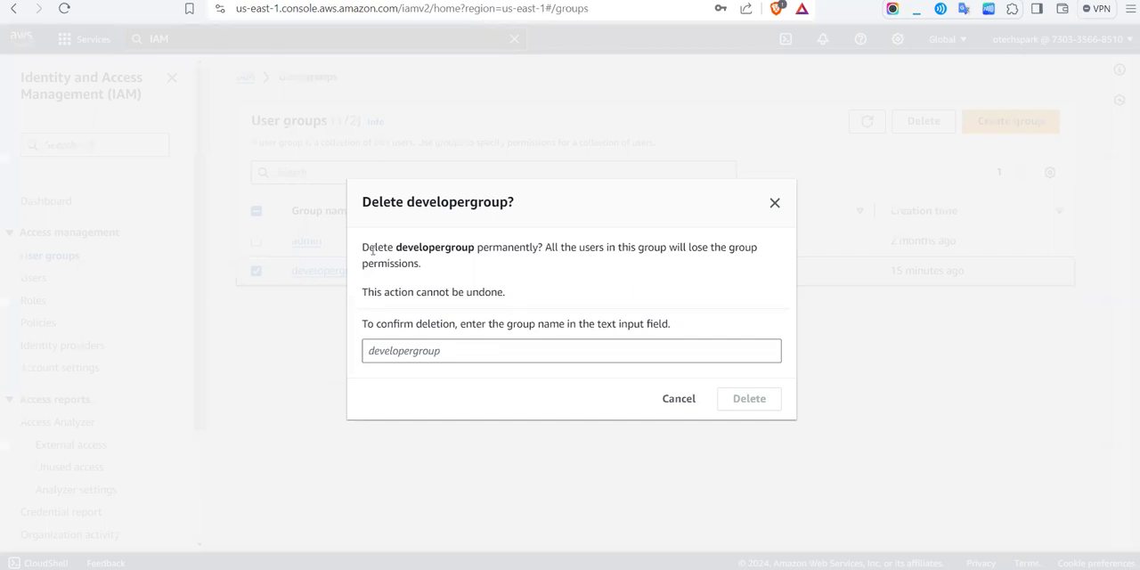
drag(395, 248, 474, 251)
key(ctrl+c)
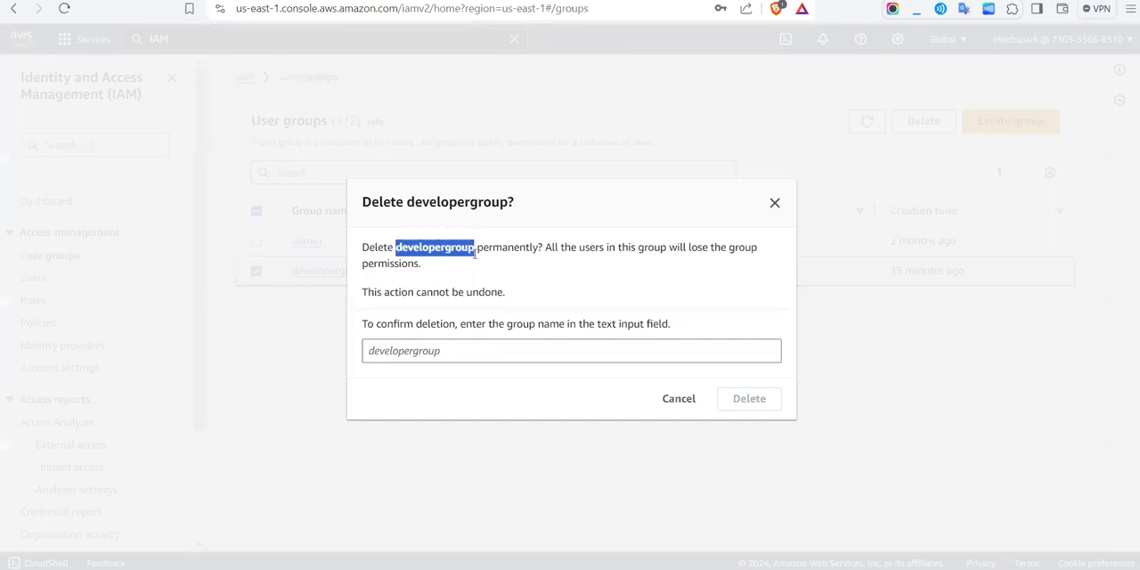
click(410, 350)
key(ctrl+v)
click(728, 398)
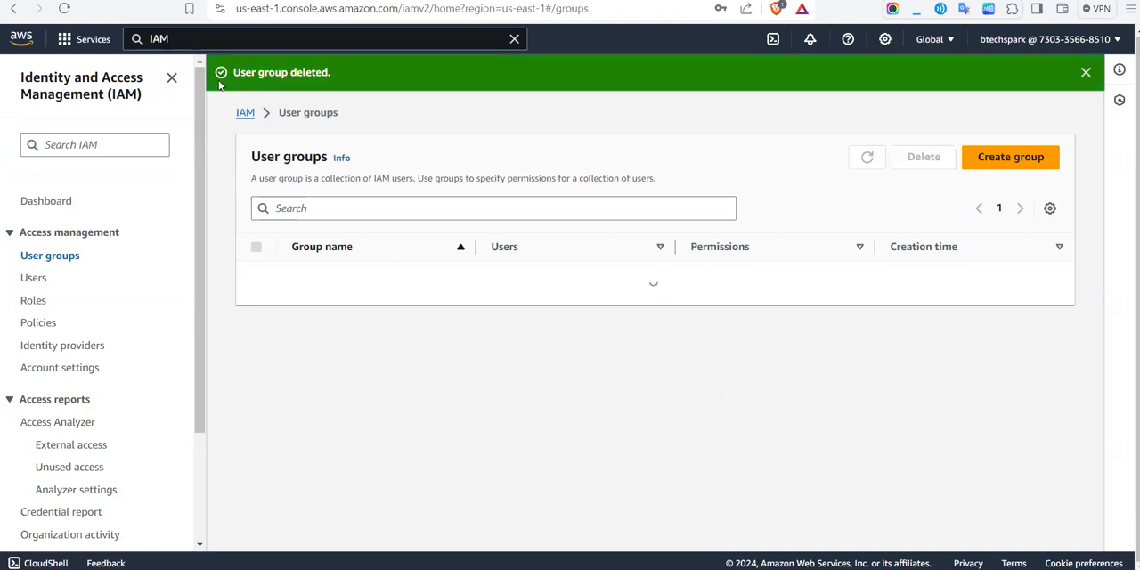
drag(340, 70, 219, 73)
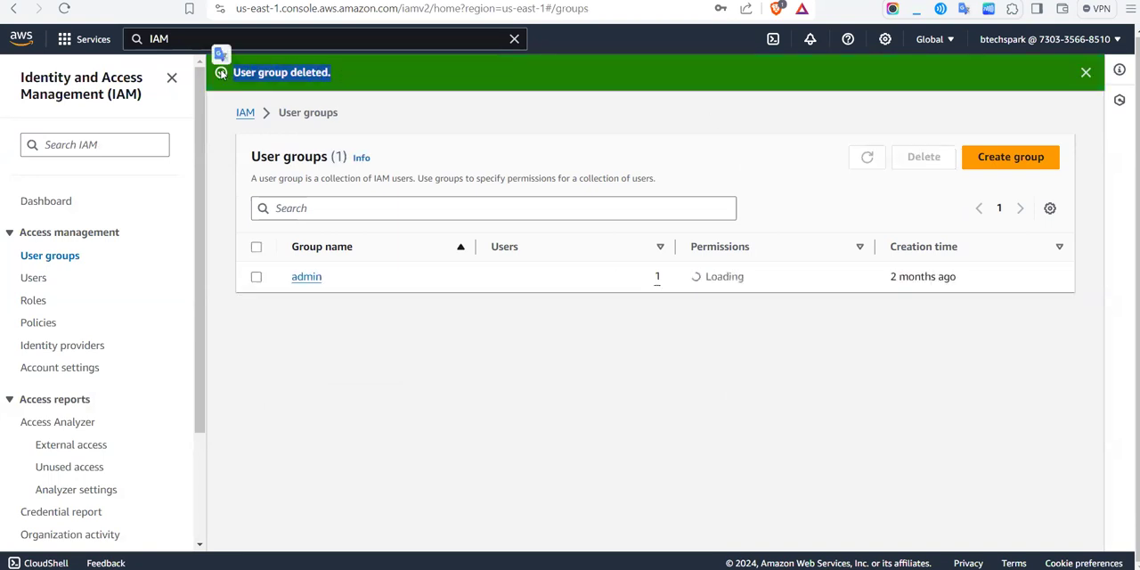
click(316, 328)
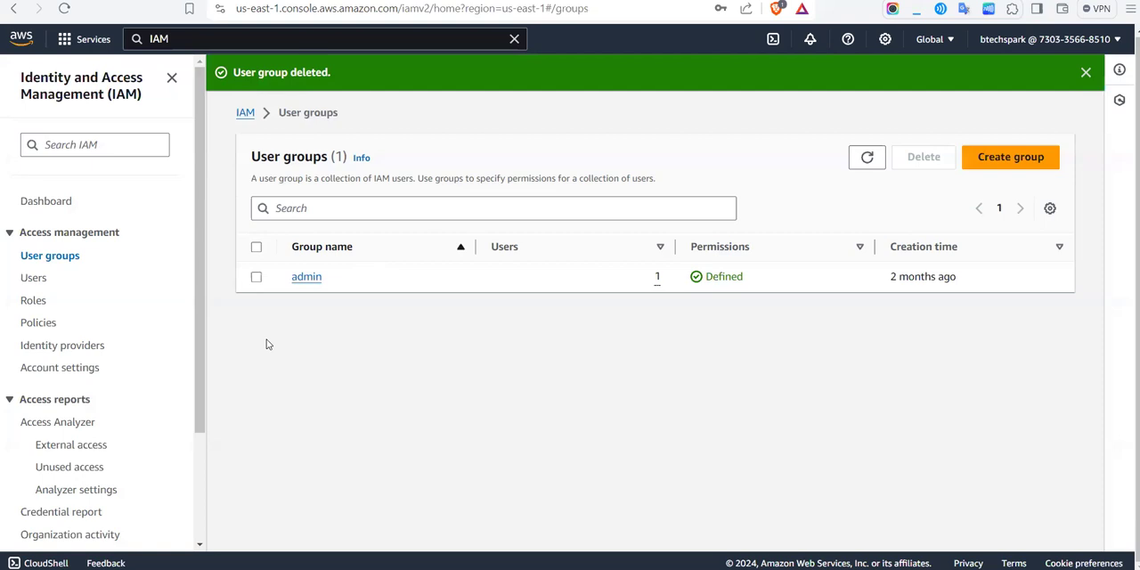
Step: View the IAM roles and users lists, and refresh the general purpose buckets list in the window signed in as the new user
click(33, 303)
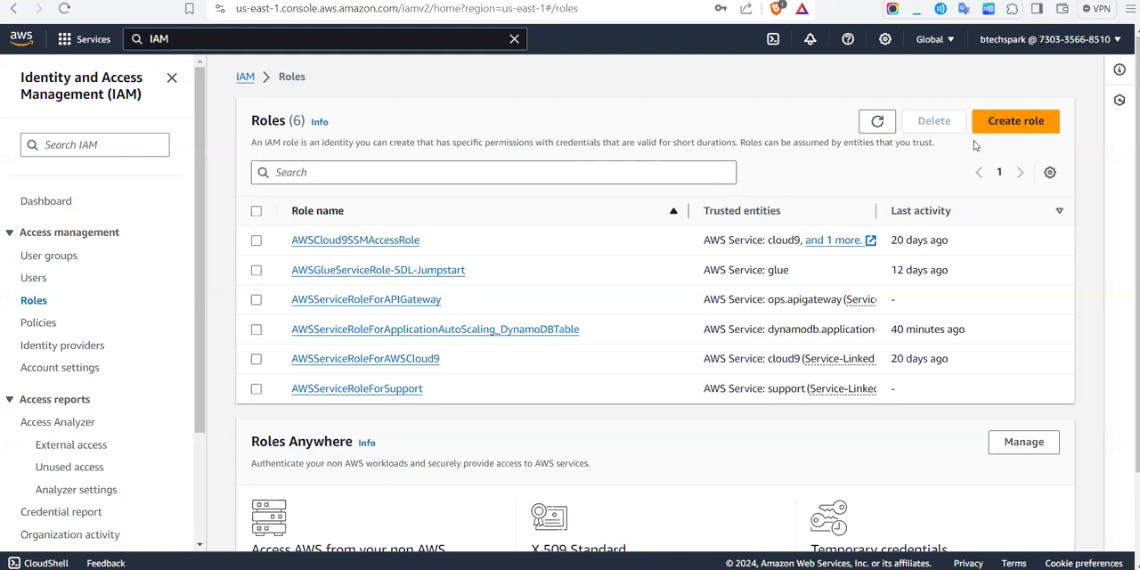
click(33, 280)
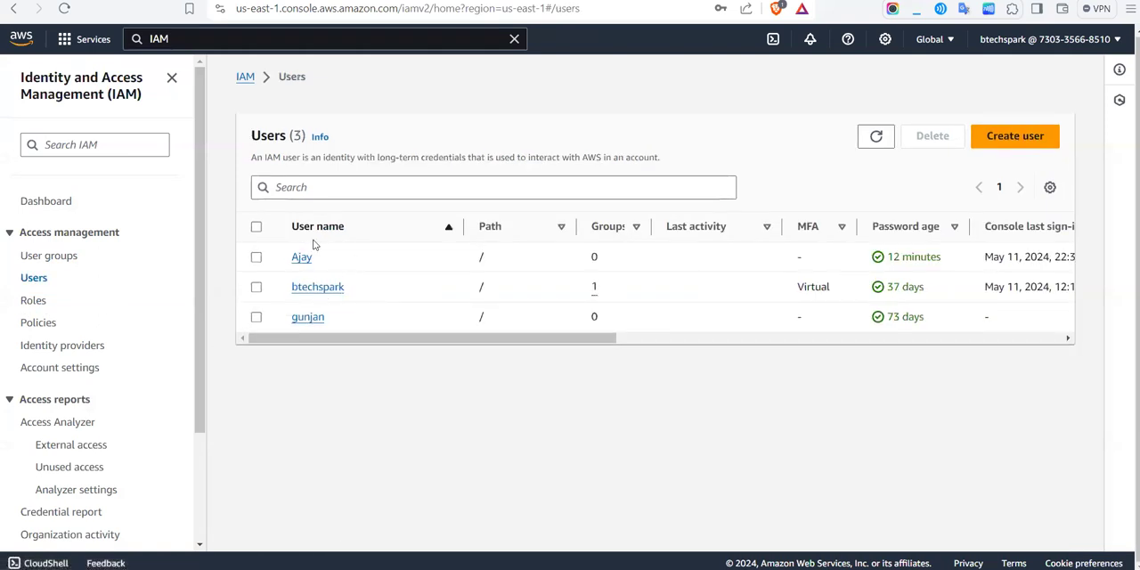
mouse_move(638, 568)
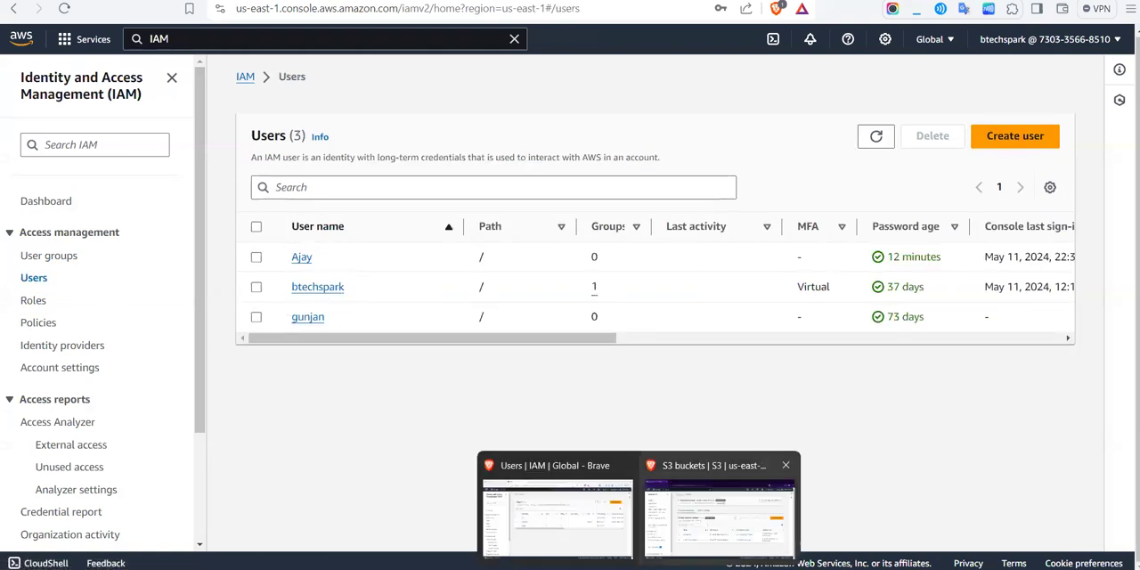
click(699, 544)
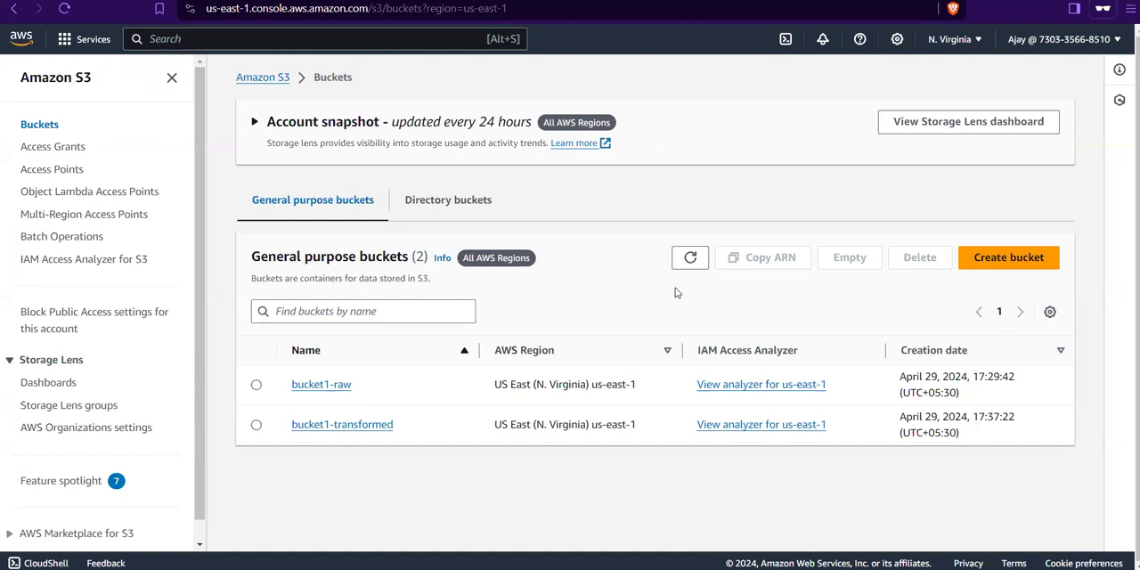
click(690, 258)
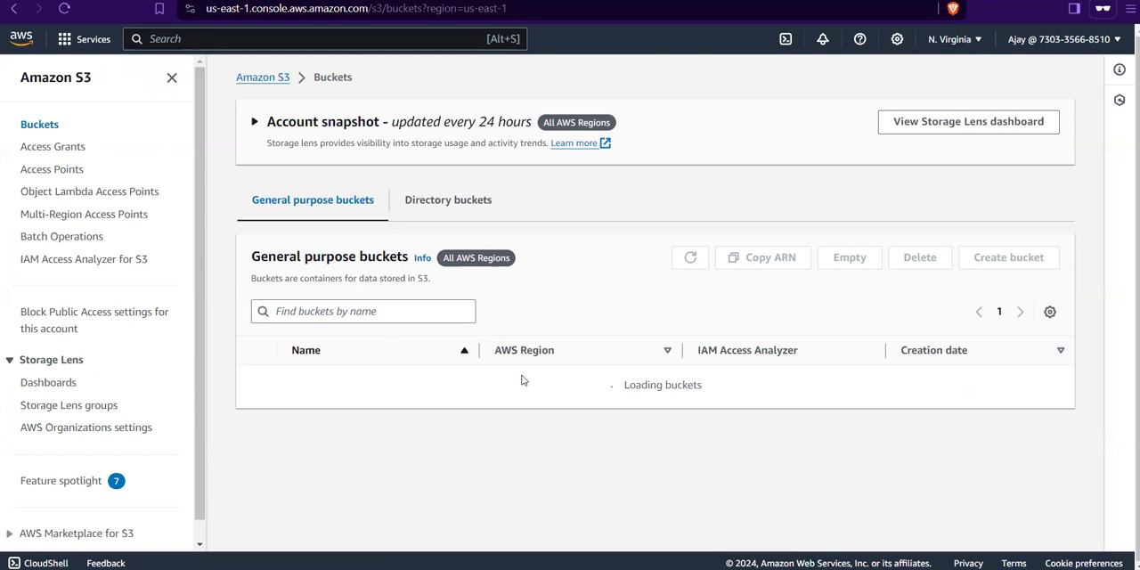
Step: Switch back to the administrator's IAM window and start creating a new role
mouse_move(630, 551)
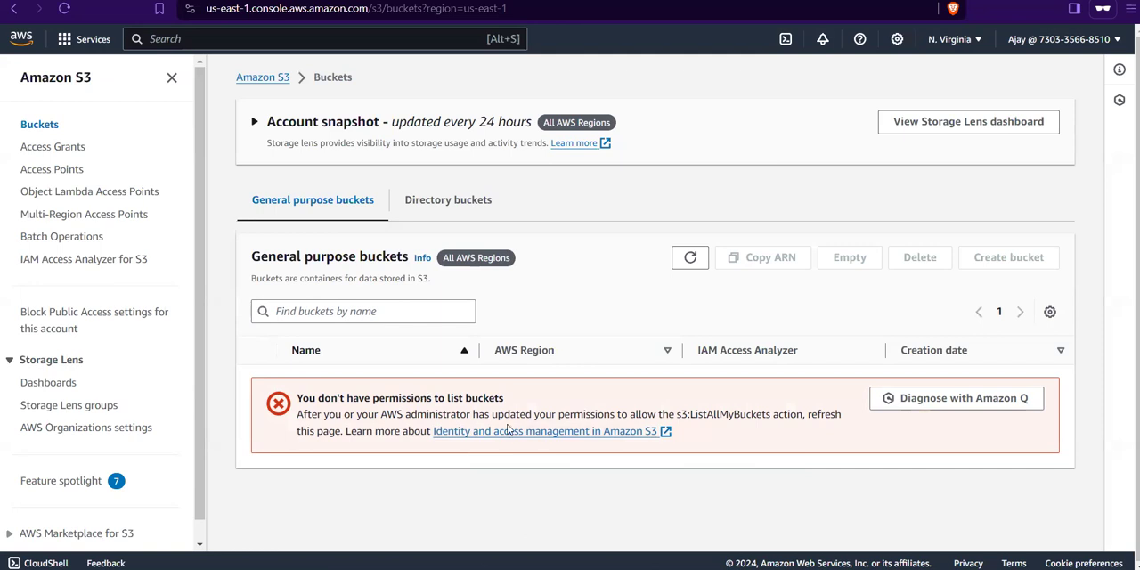
mouse_move(638, 569)
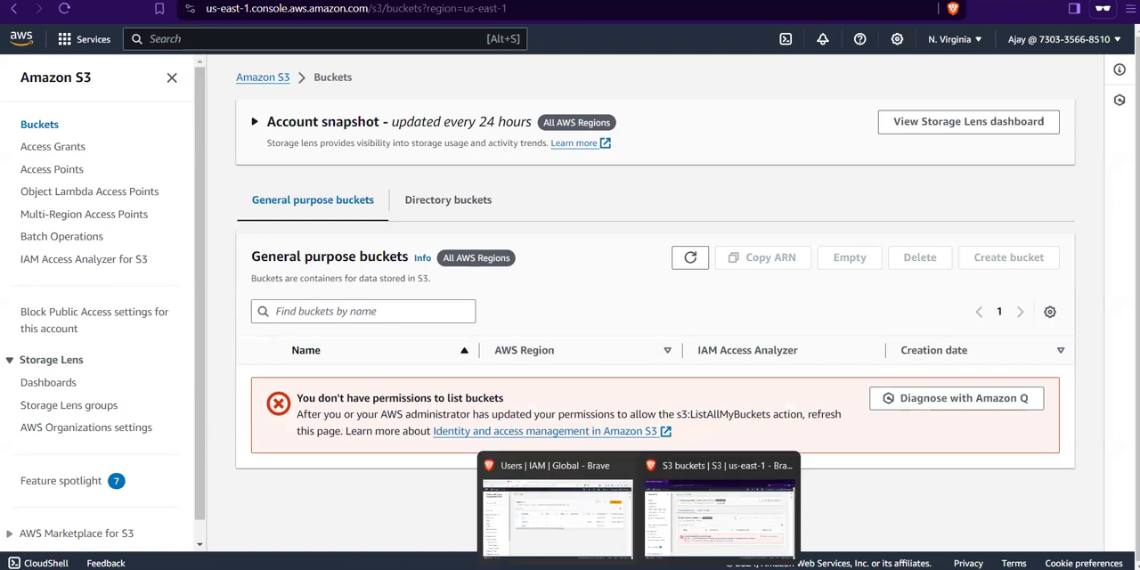
click(568, 549)
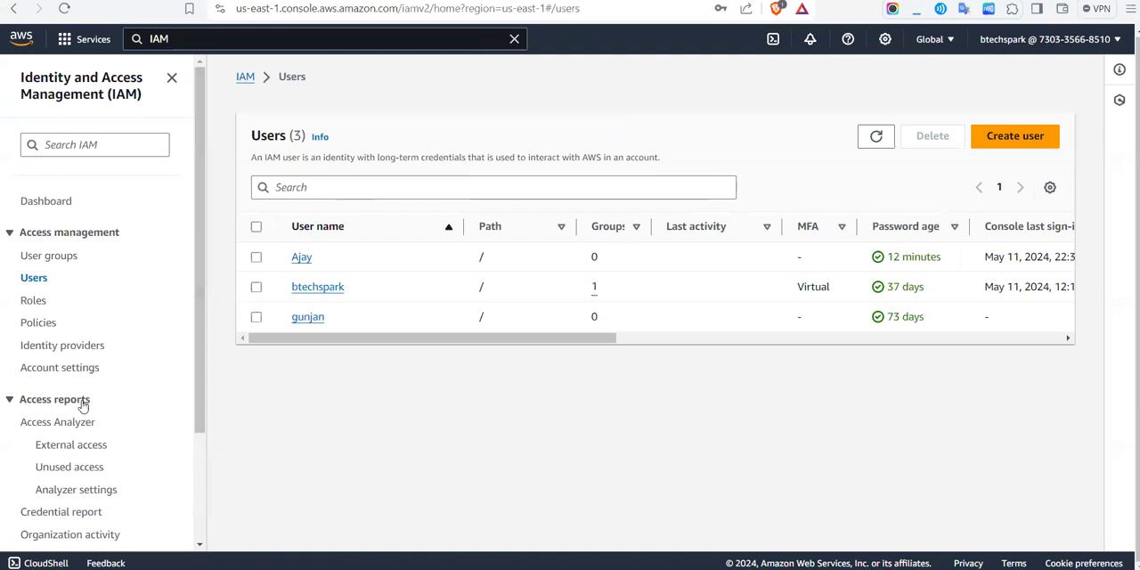
click(32, 301)
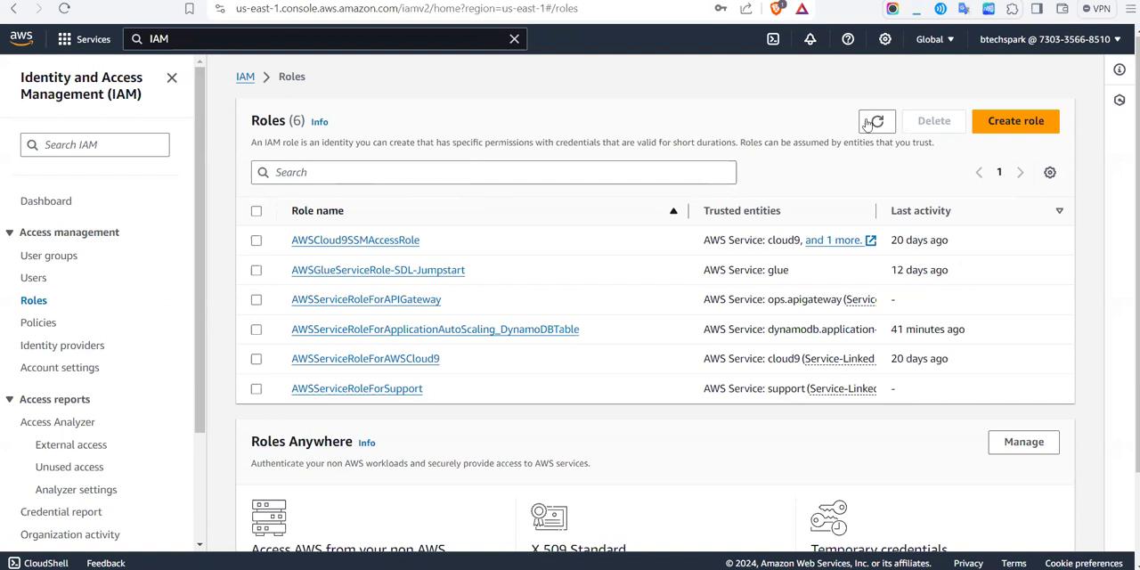
click(1001, 124)
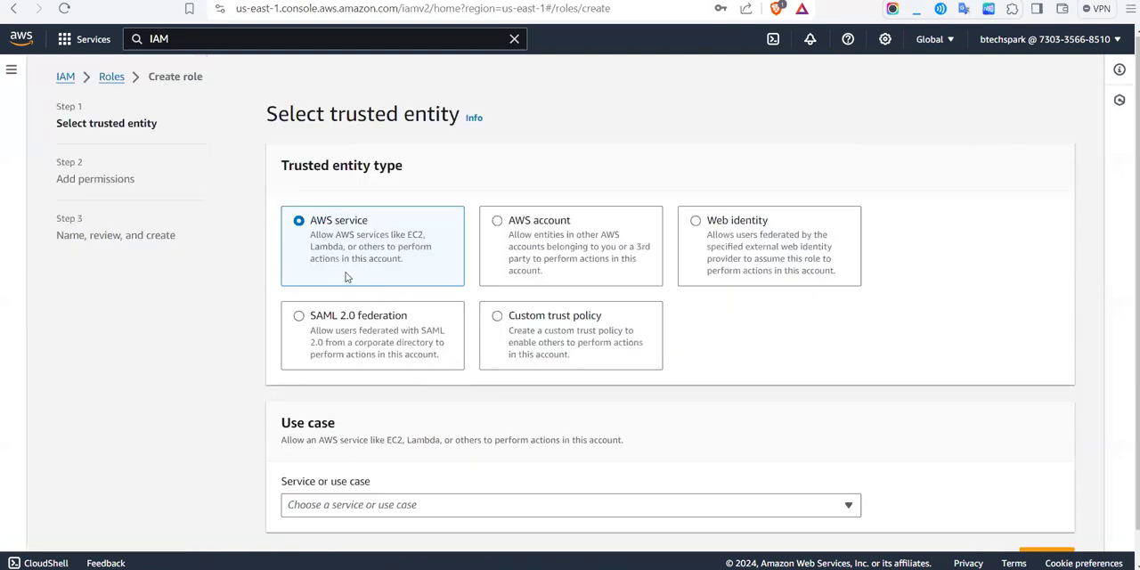
Step: Browse the services and use cases available for the AWS service trusted entity type, and close the list without choosing one
scroll(491, 382, down, 1)
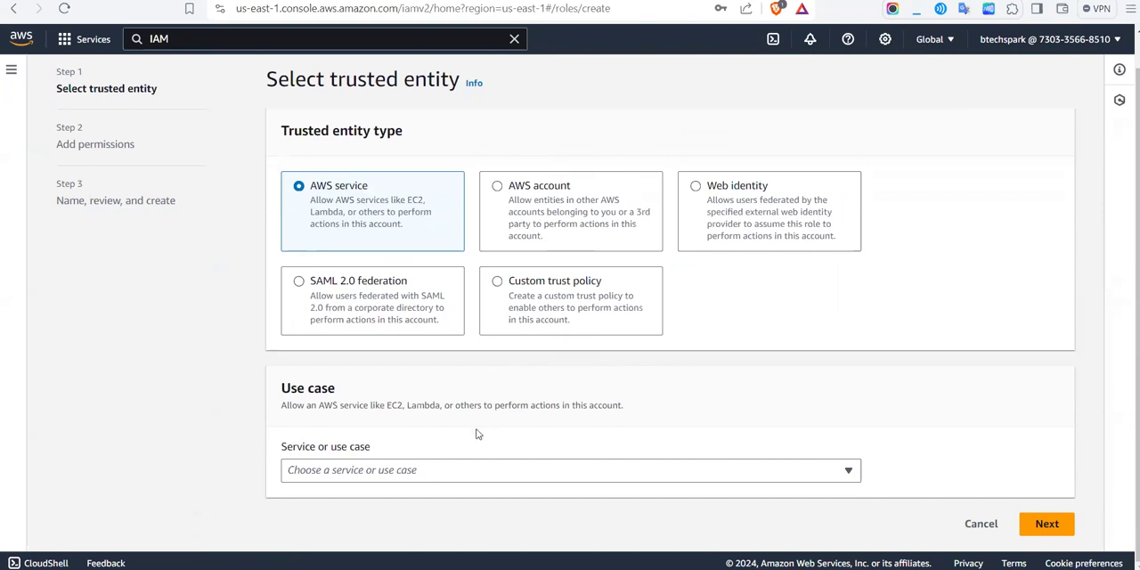
click(447, 472)
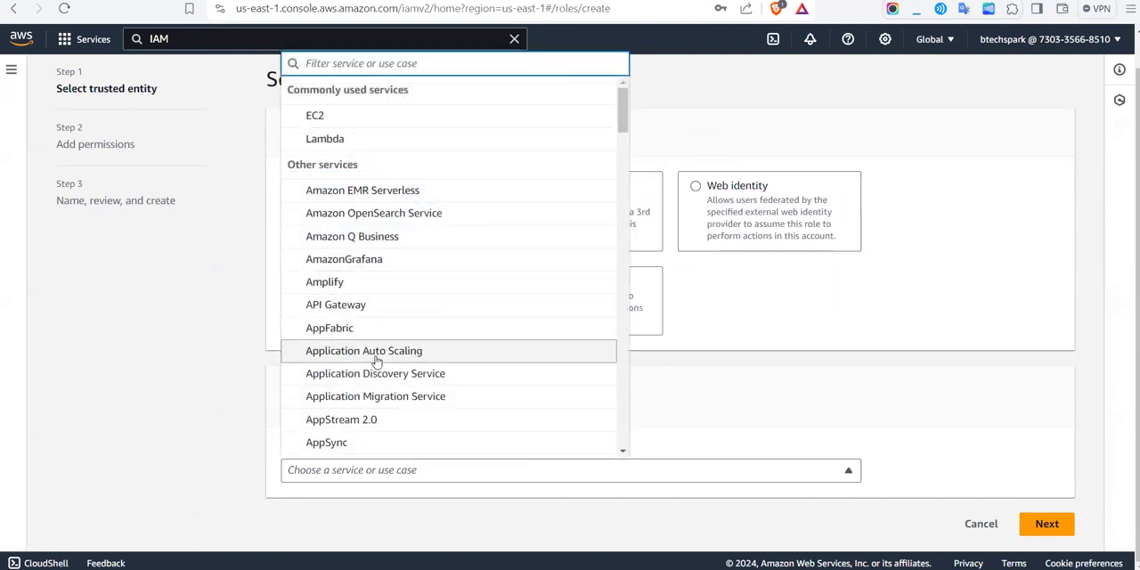
scroll(377, 359, down, 3)
scroll(377, 359, down, 5)
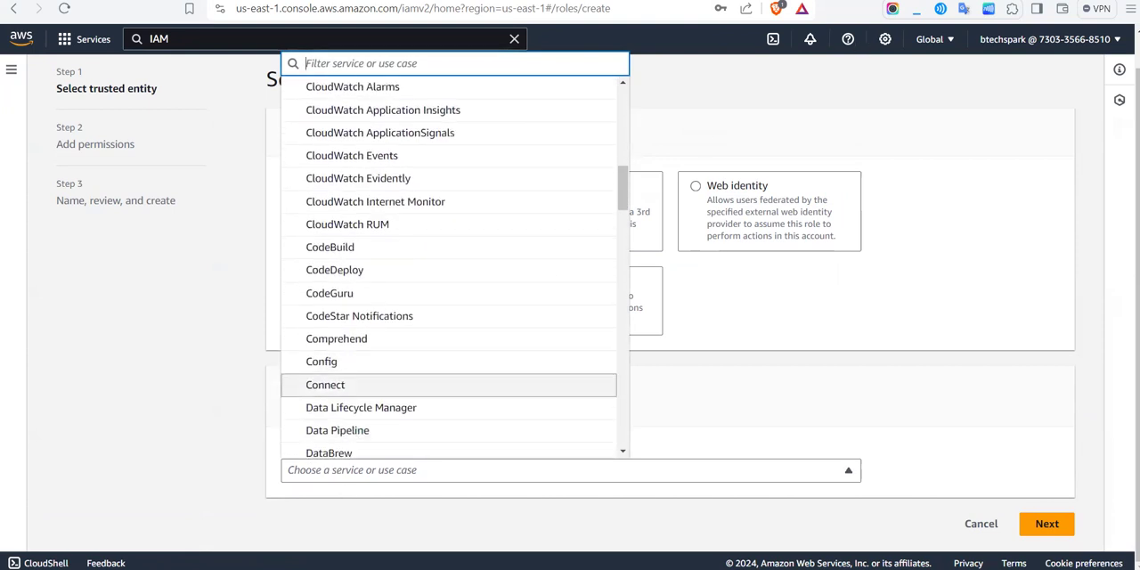
key(Escape)
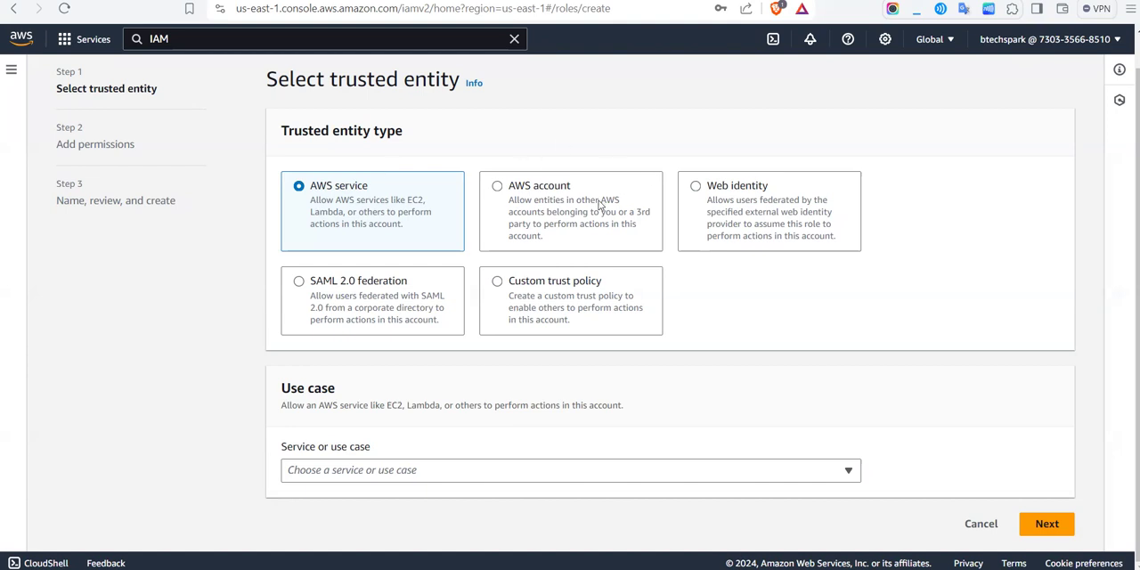
Step: Choose AWS account as the new role's trusted entity type and review its account options
click(552, 196)
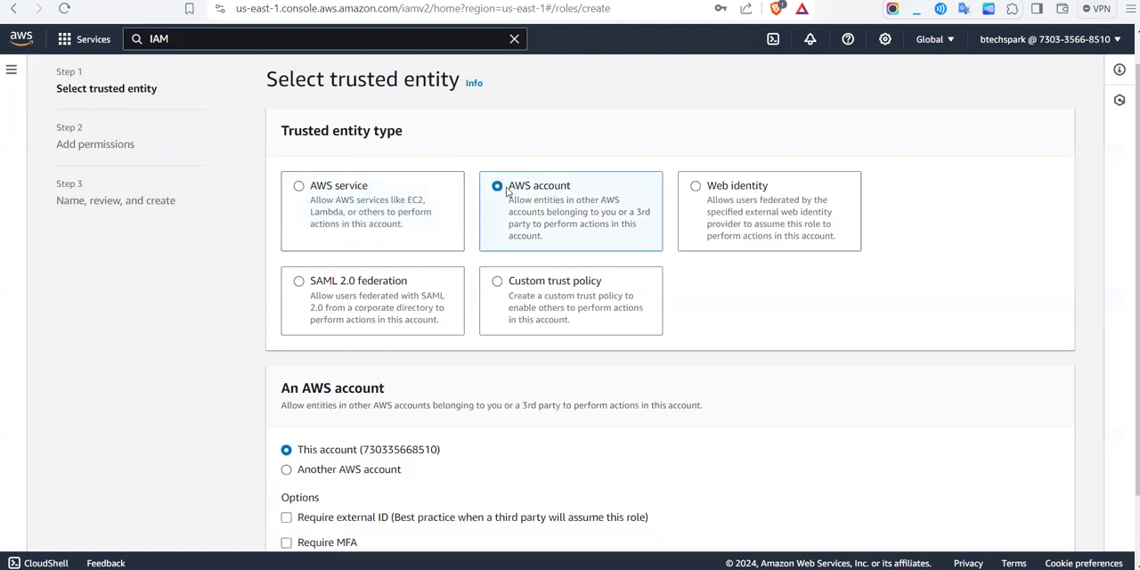
scroll(586, 205, down, 1)
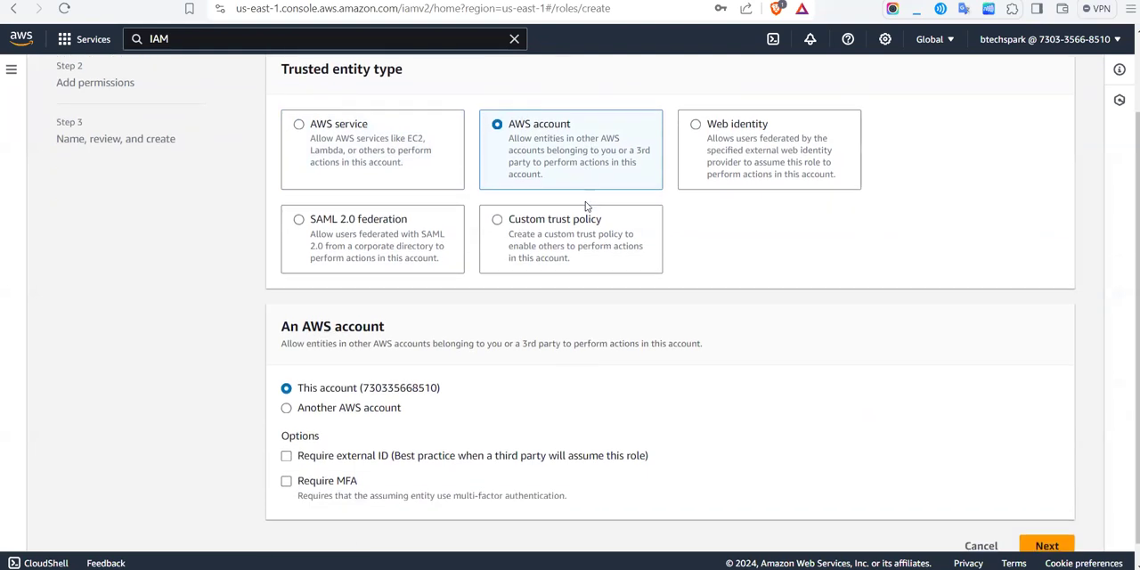
scroll(472, 408, down, 1)
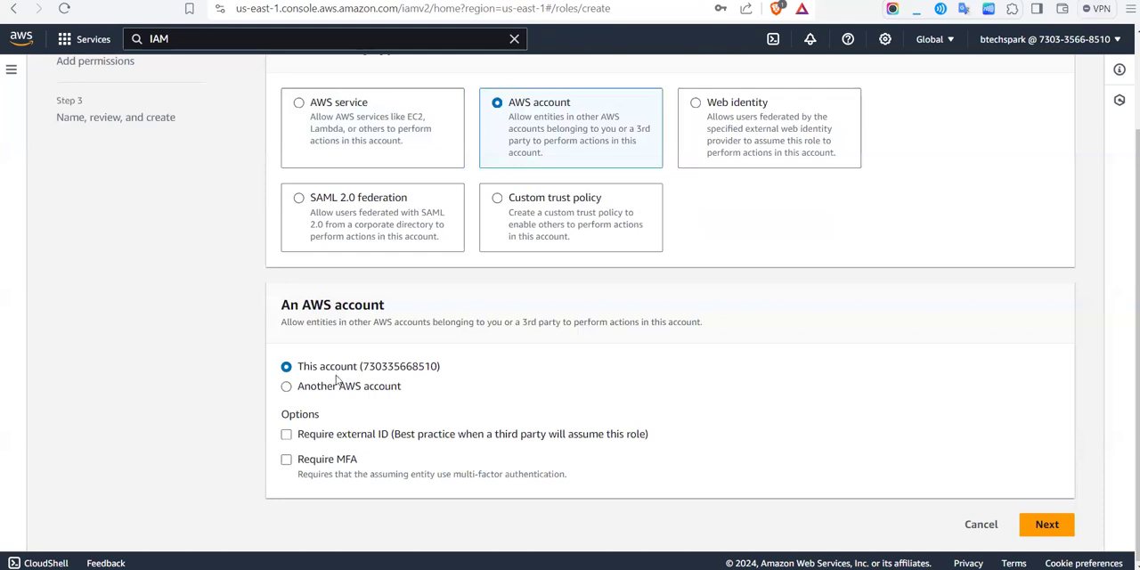
click(286, 386)
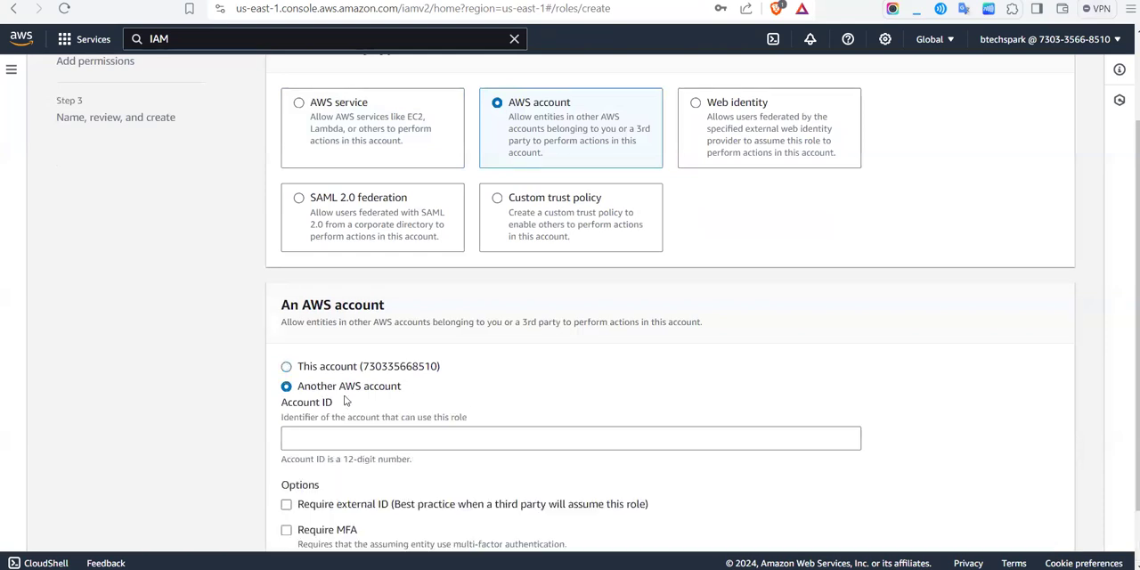
click(348, 441)
click(287, 367)
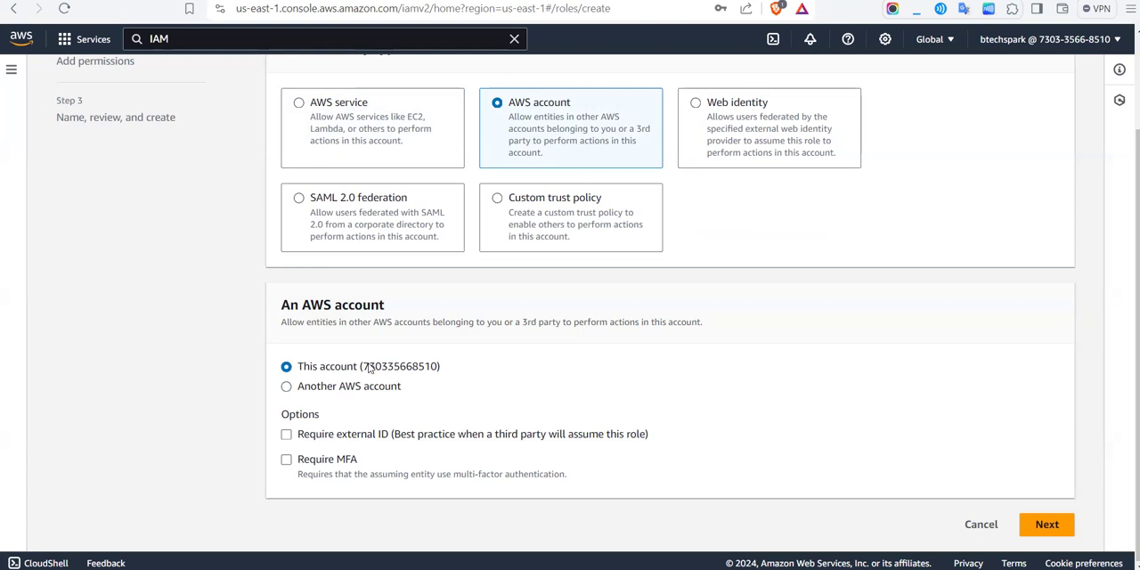
drag(369, 366, 432, 368)
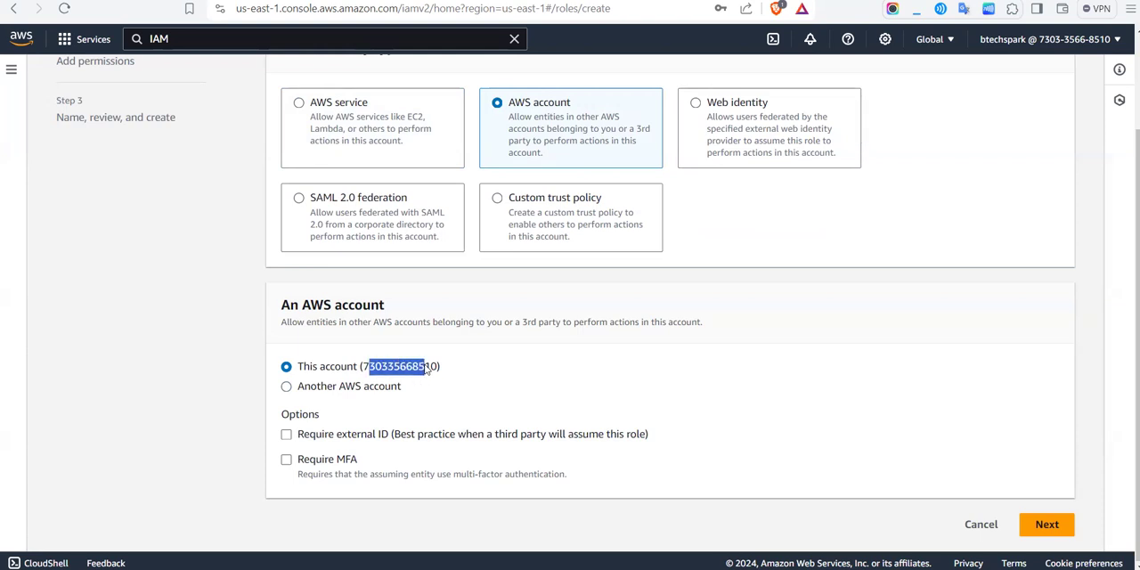
click(482, 379)
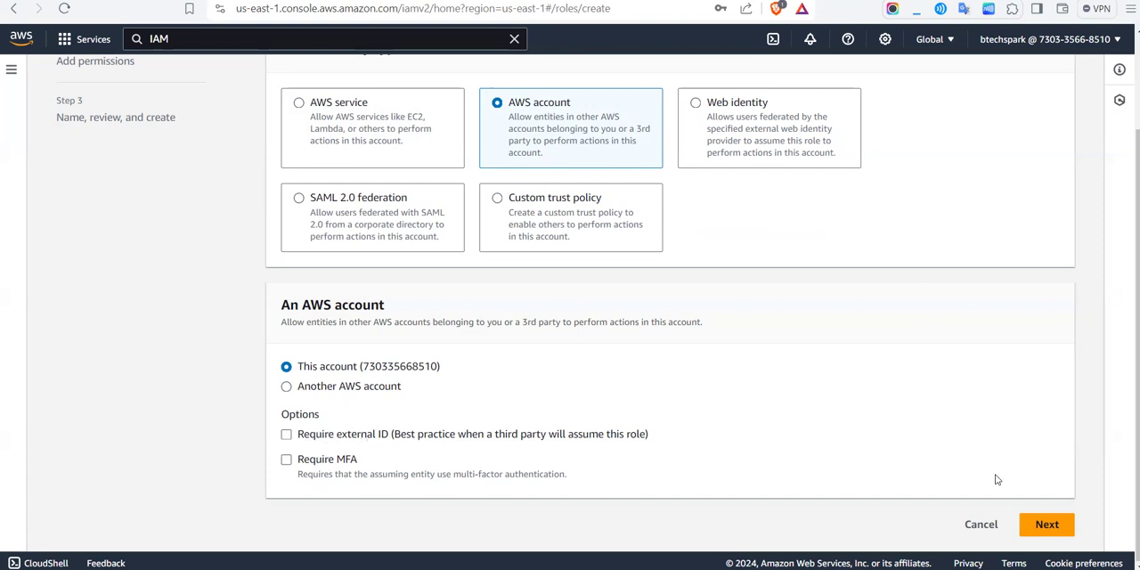
Step: Keep this account as the trusted entity, attach the AmazonS3FullAccess policy to the new role, and proceed to naming and review
click(1049, 524)
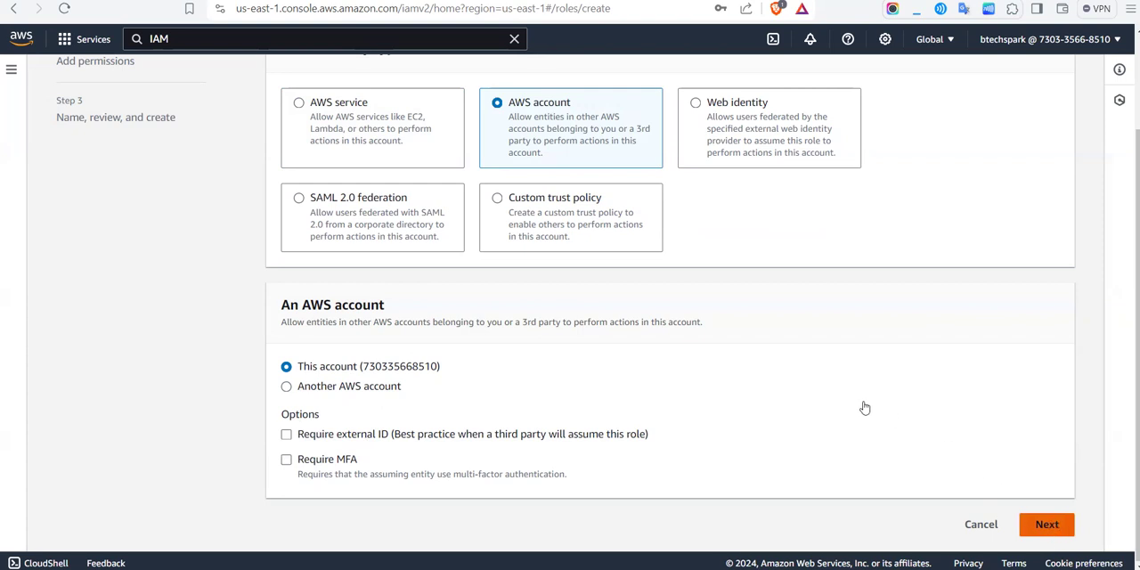
scroll(776, 318, down, 3)
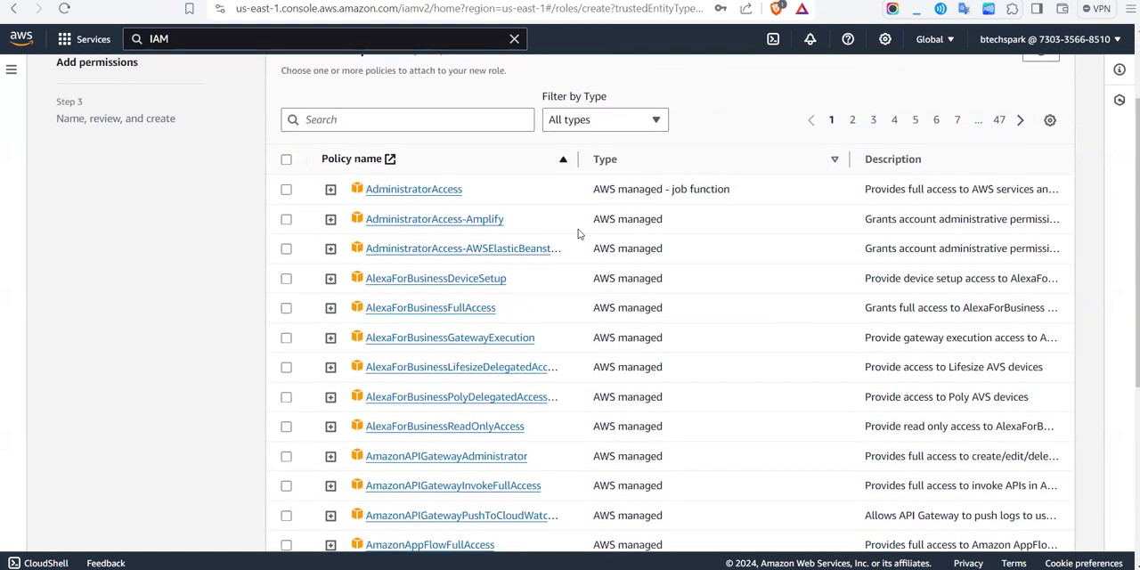
scroll(570, 218, up, 3)
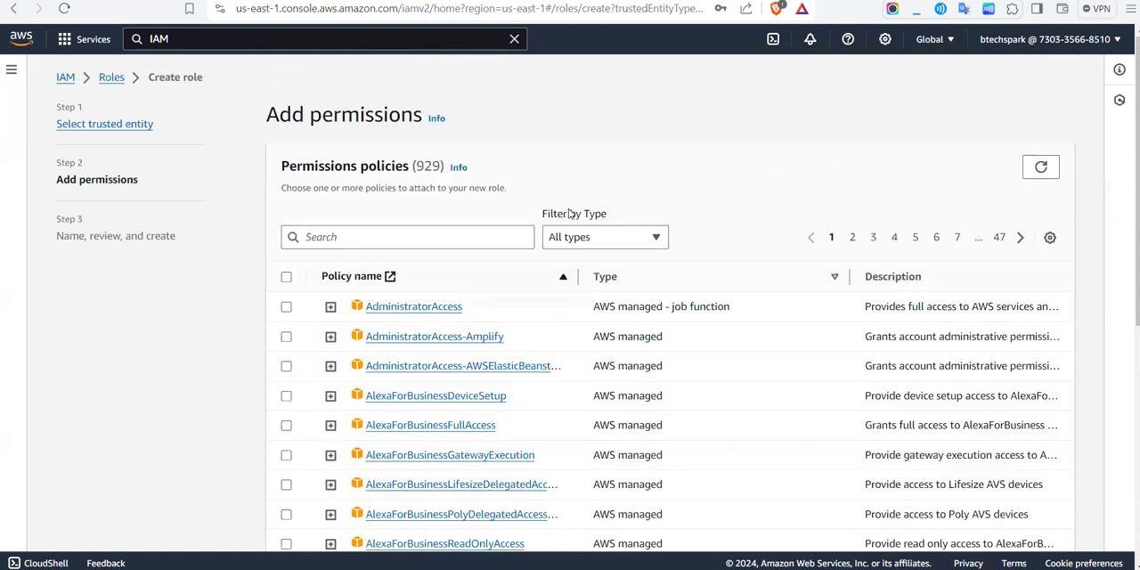
click(396, 238)
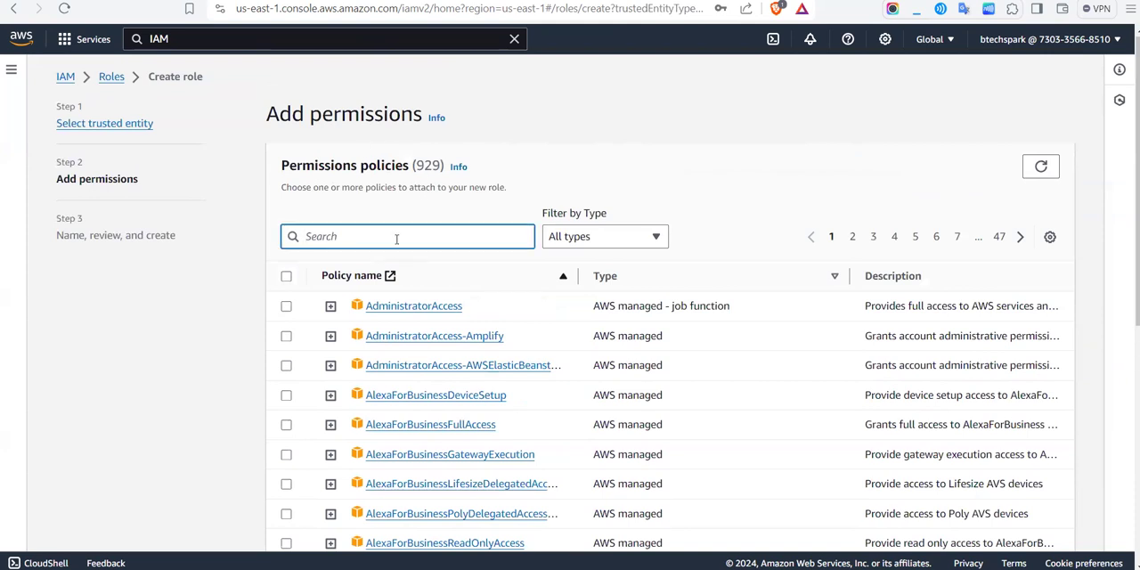
text(s3)
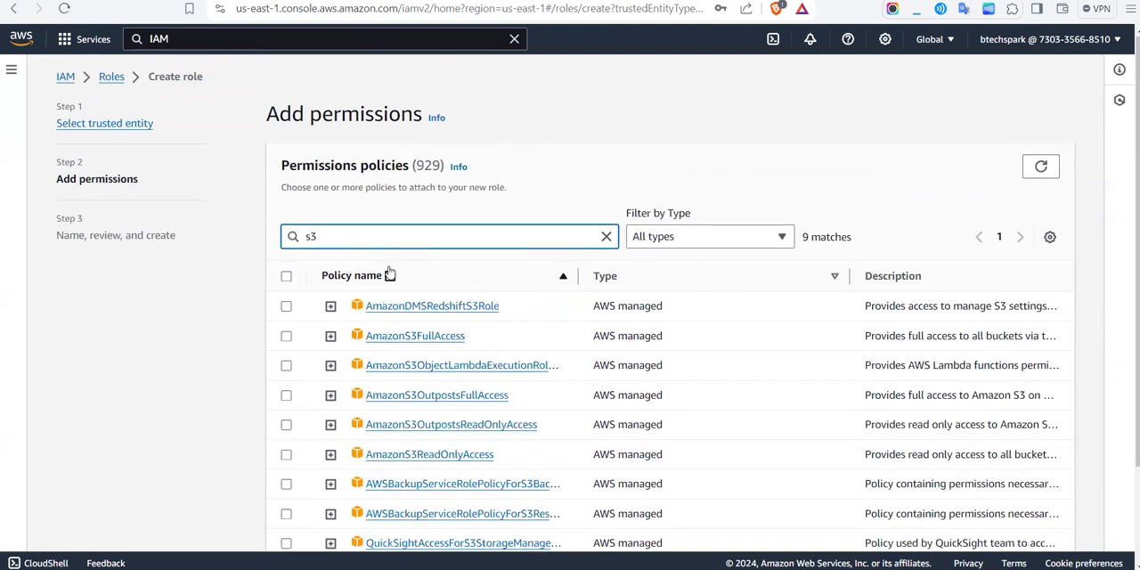
click(286, 337)
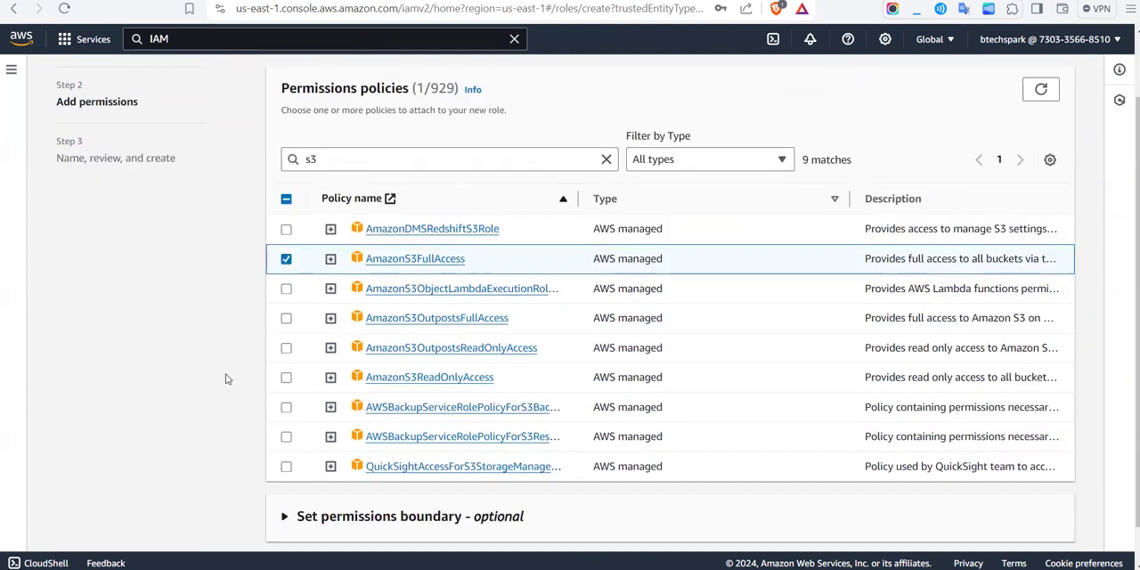
scroll(227, 378, down, 3)
click(1049, 531)
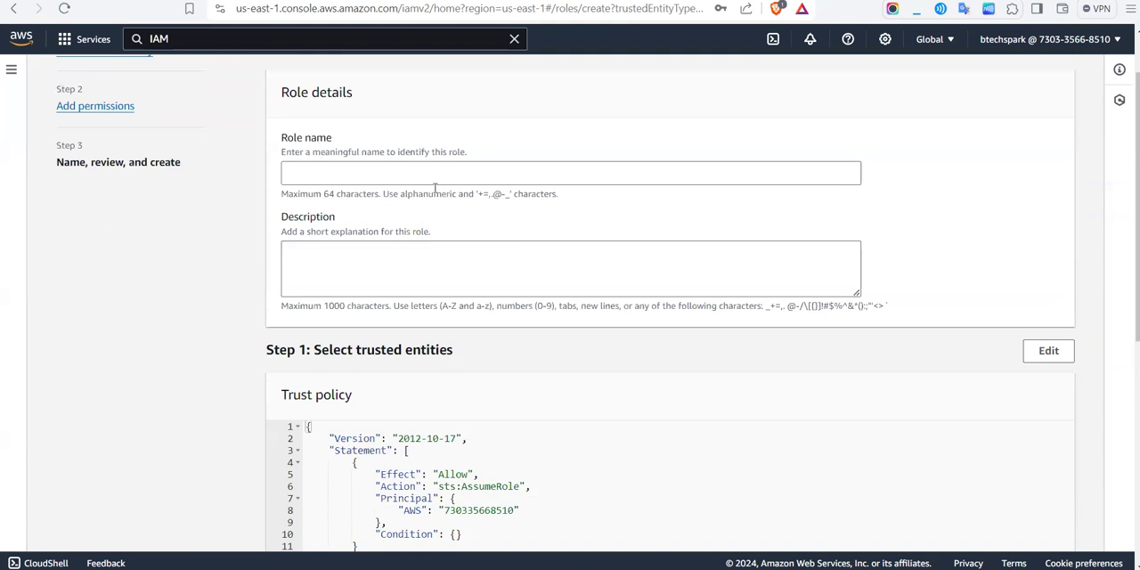
Step: Name the new role role1, check its trust policy and permissions summary, and create it
click(409, 171)
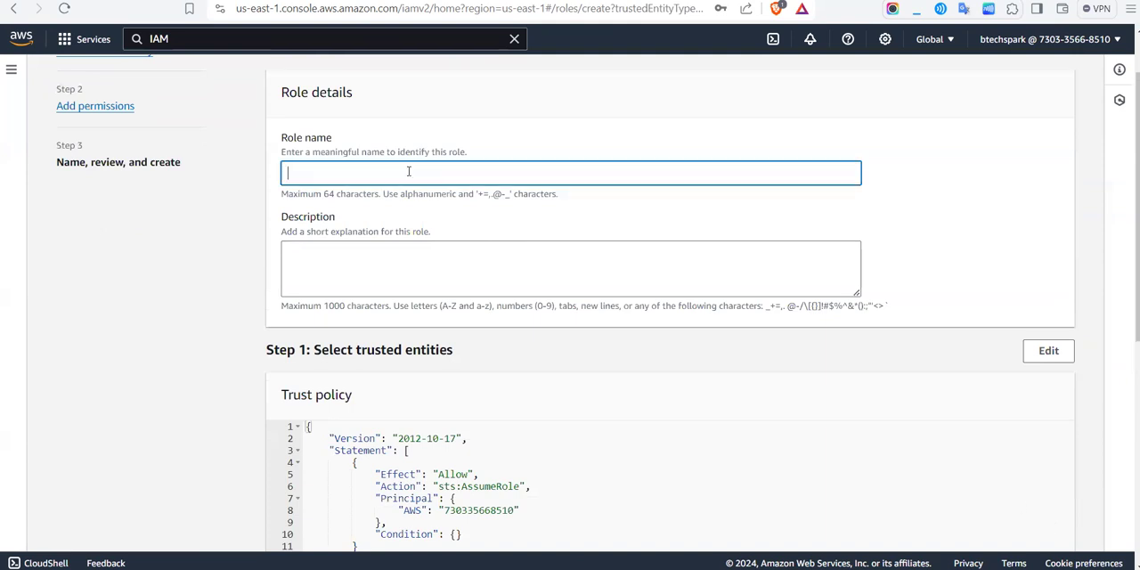
text(role1)
scroll(409, 171, down, 5)
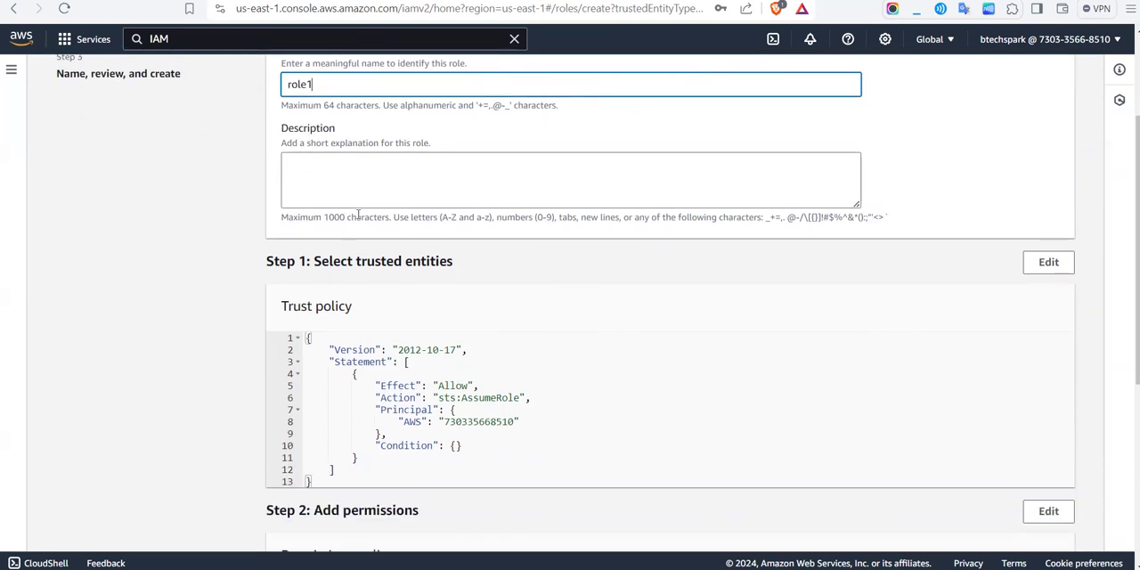
scroll(474, 246, up, 5)
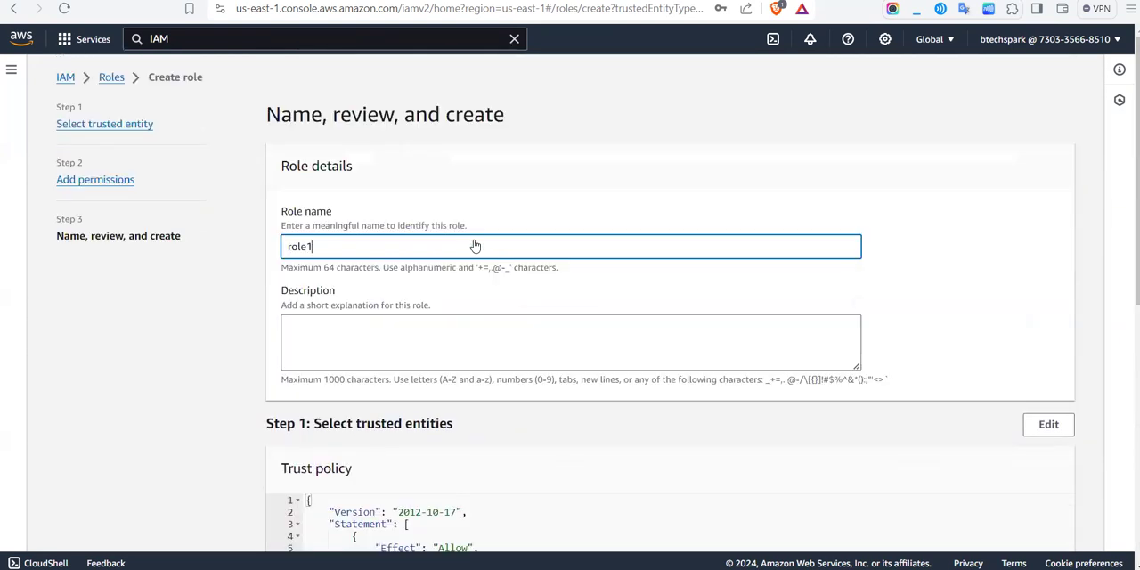
scroll(474, 246, down, 5)
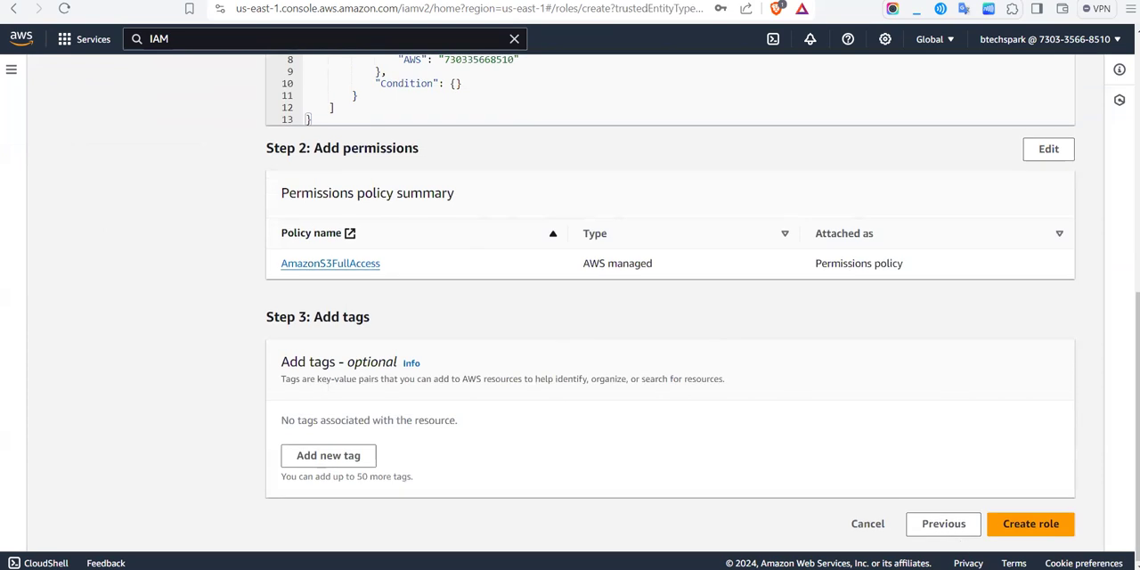
click(1040, 531)
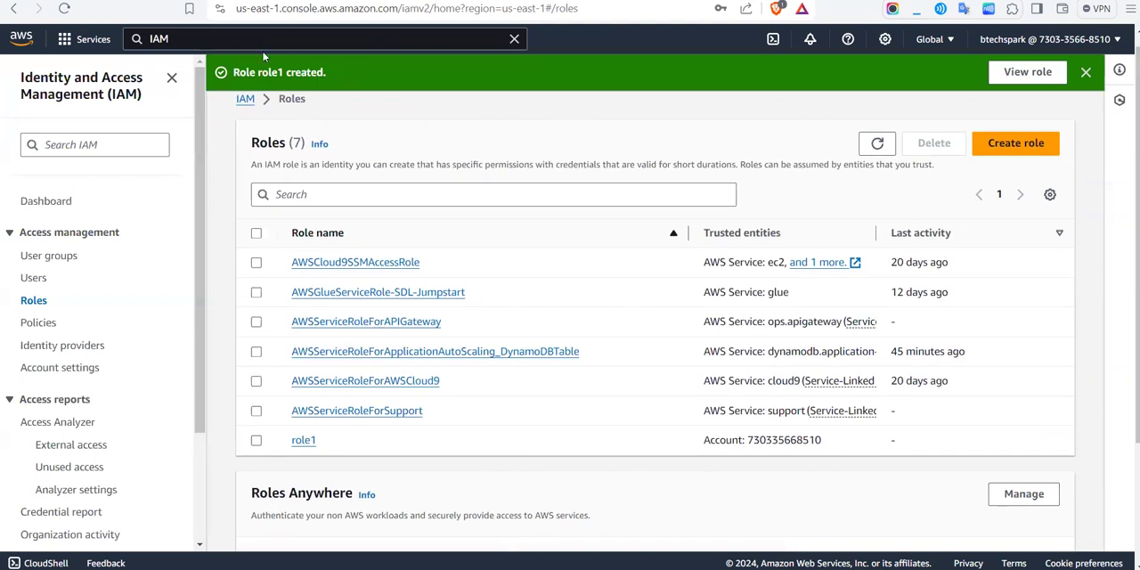
Step: Open role1 and review its summary details and attached permissions policies
click(304, 446)
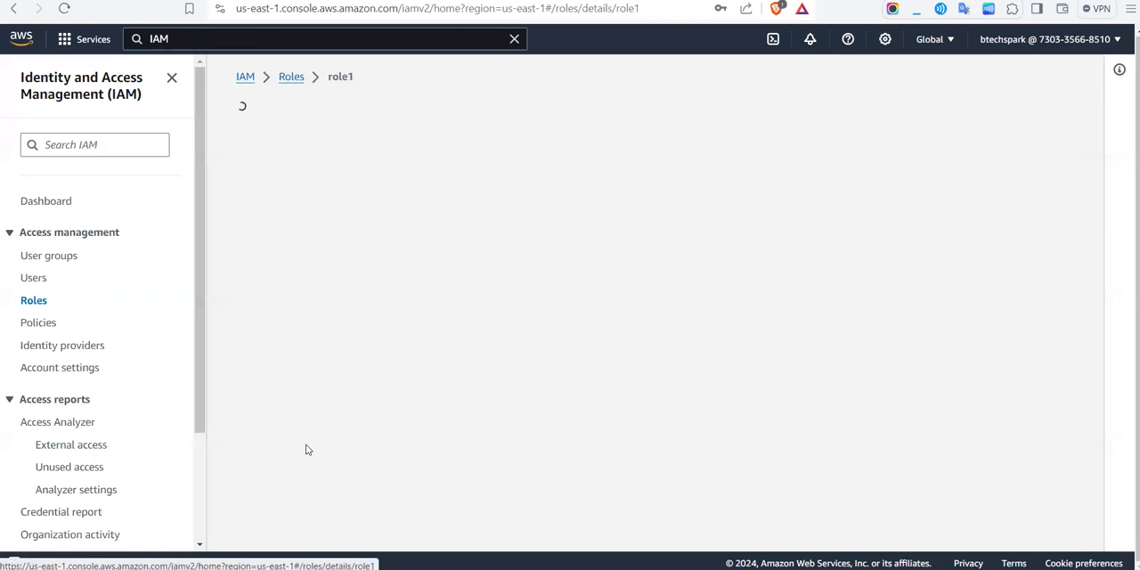
scroll(306, 450, down, 3)
scroll(306, 450, up, 2)
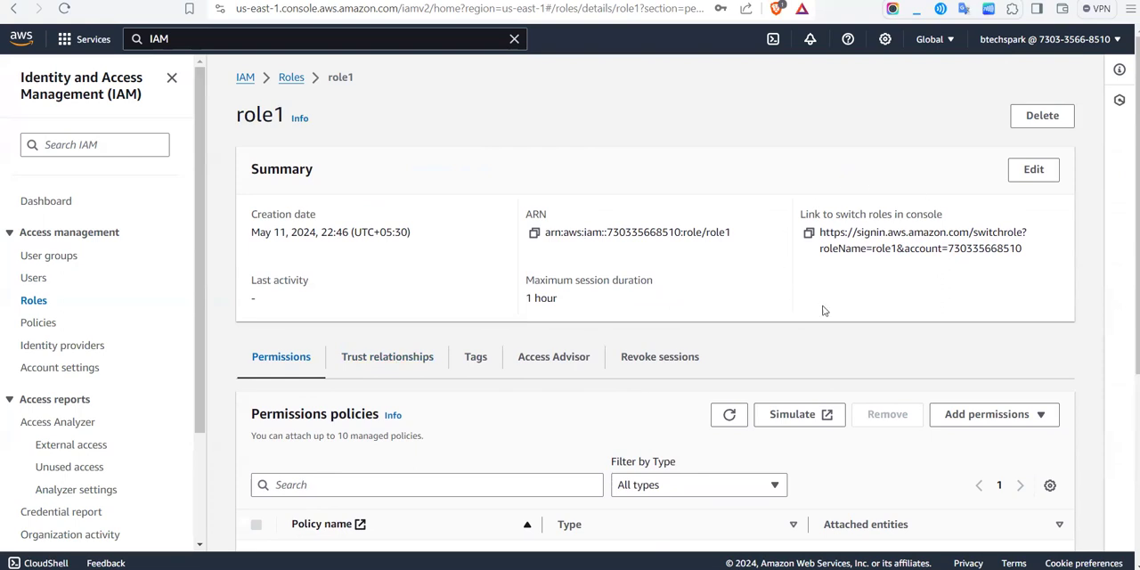
scroll(712, 322, down, 3)
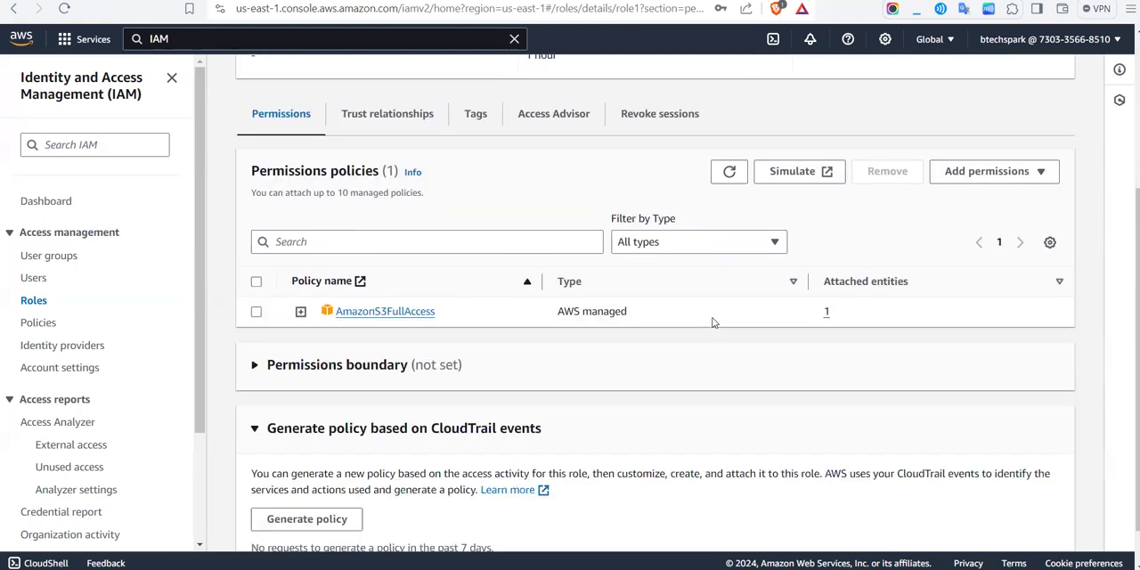
scroll(579, 432, up, 3)
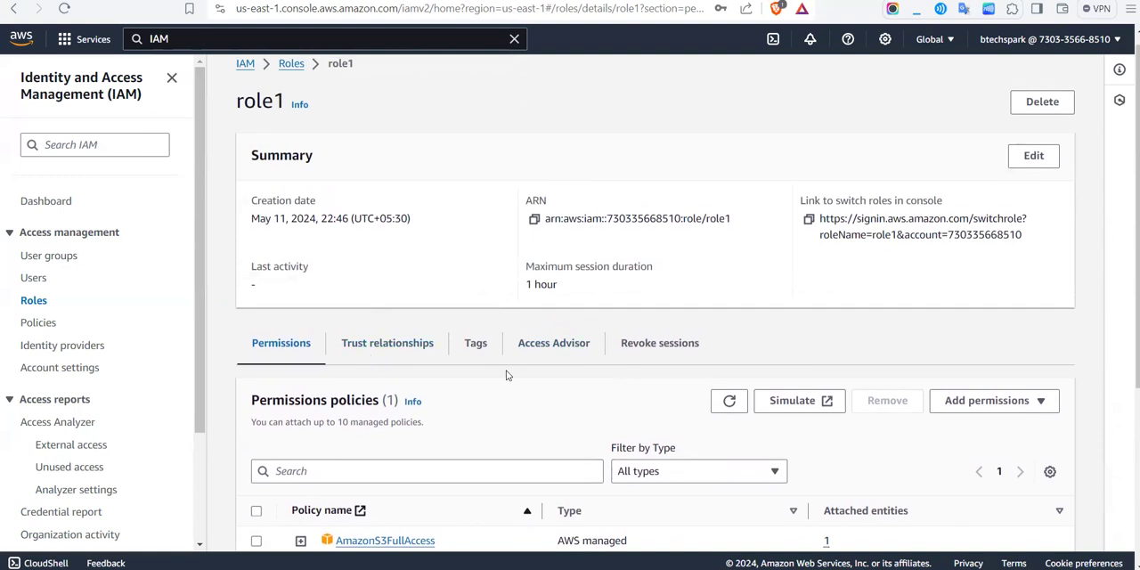
scroll(406, 379, down, 3)
scroll(406, 380, up, 2)
scroll(406, 379, up, 1)
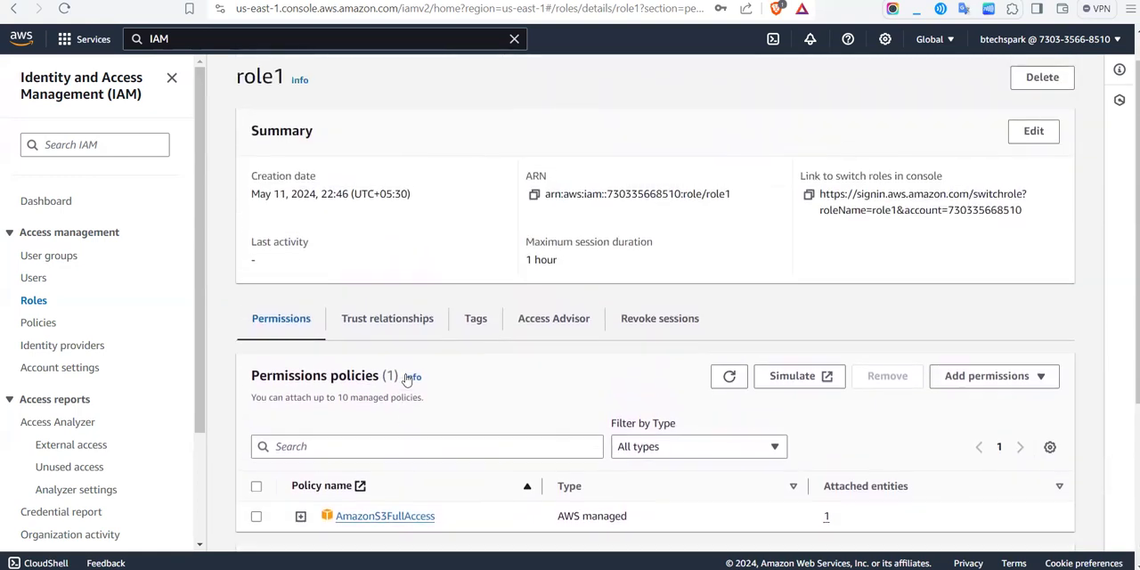
Step: Open the details of the IAM user without group membership who signed in today, and copy that user's ARN
click(31, 278)
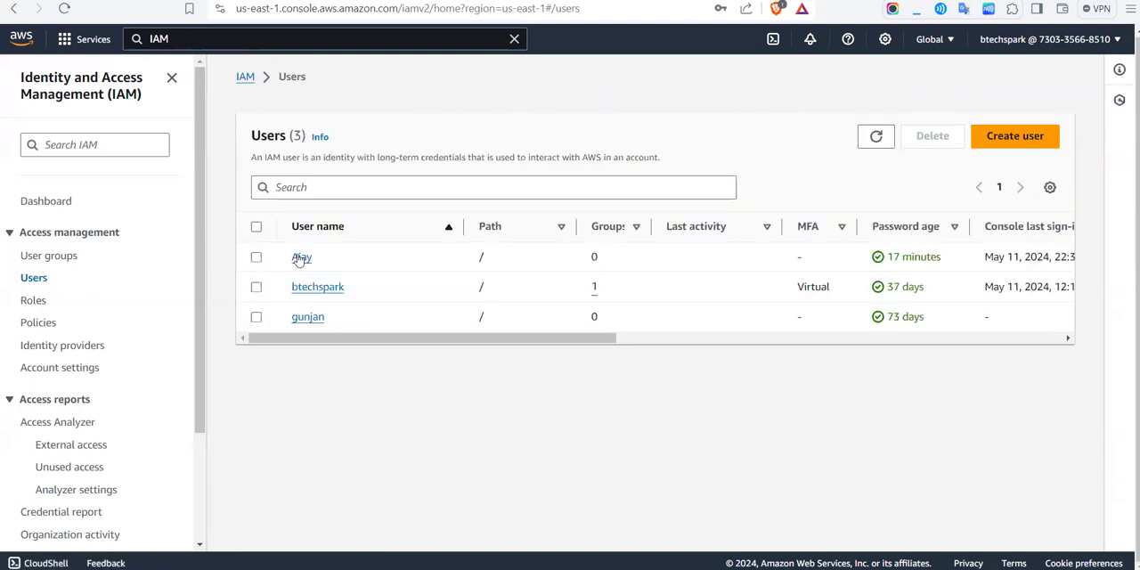
click(301, 257)
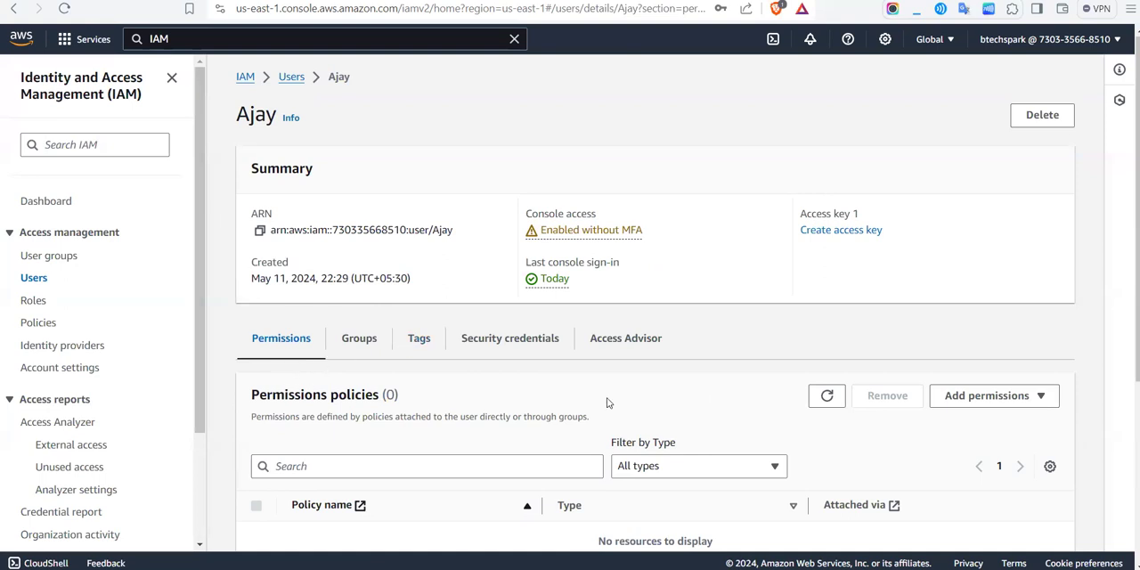
scroll(605, 402, down, 1)
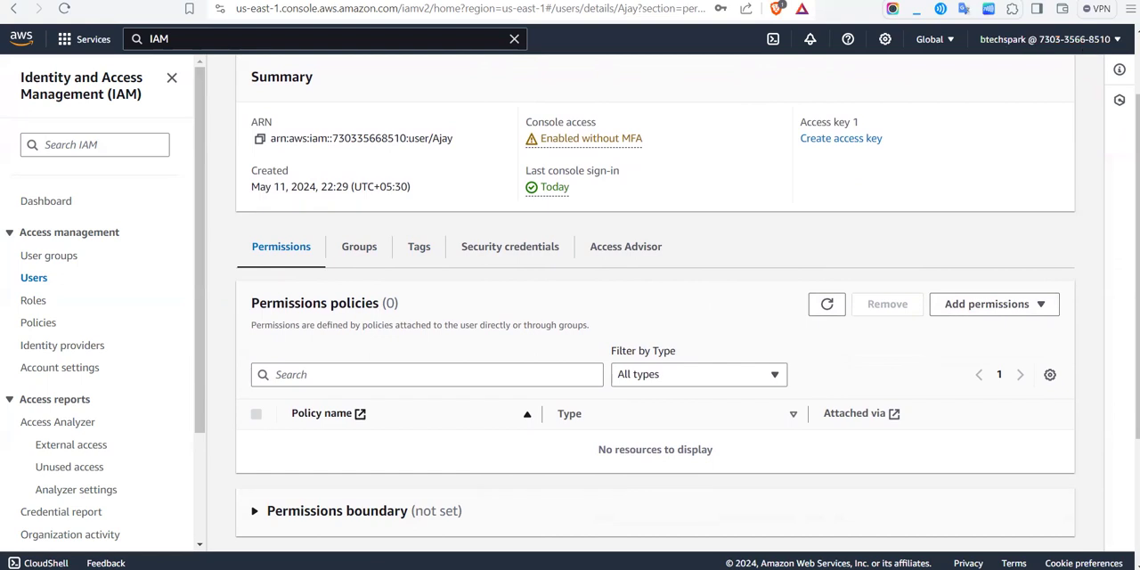
scroll(1051, 71, up, 1)
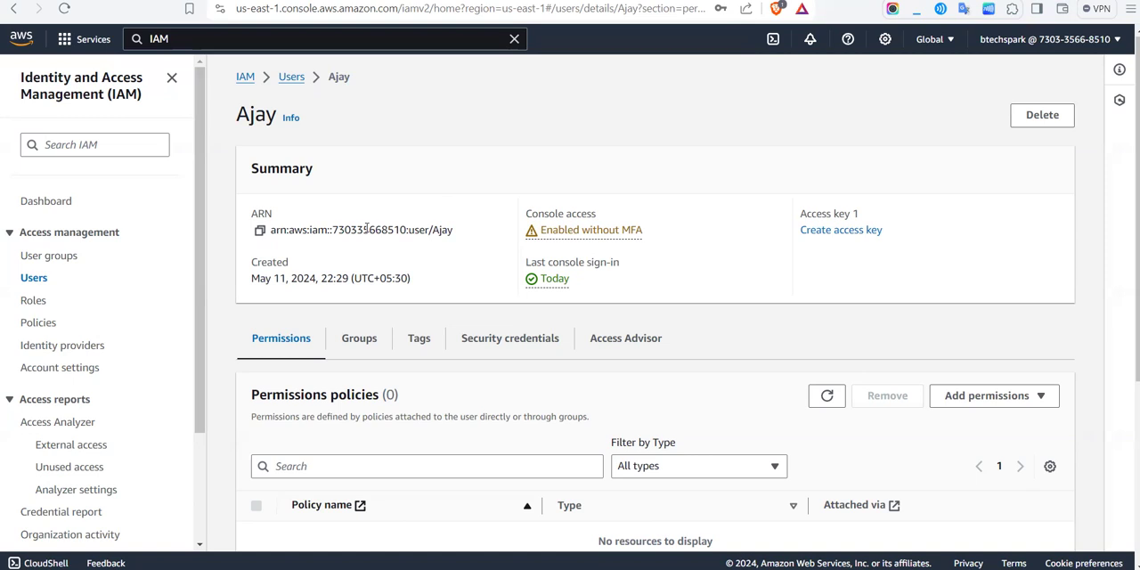
click(259, 231)
Step: Return to role1, show its trust relationships, and open its trust policy for editing
click(29, 302)
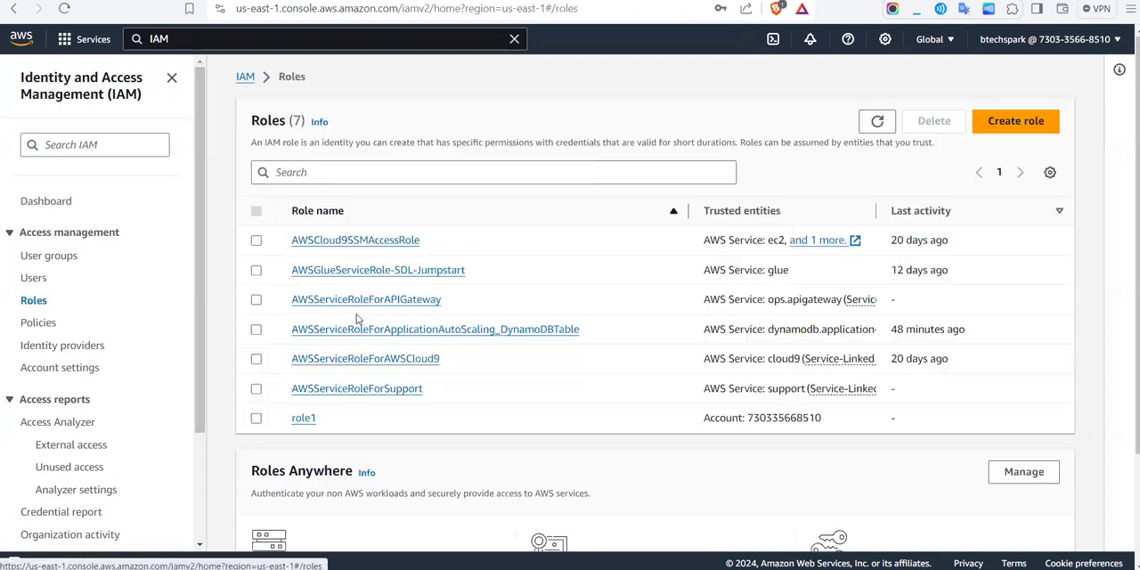
click(303, 418)
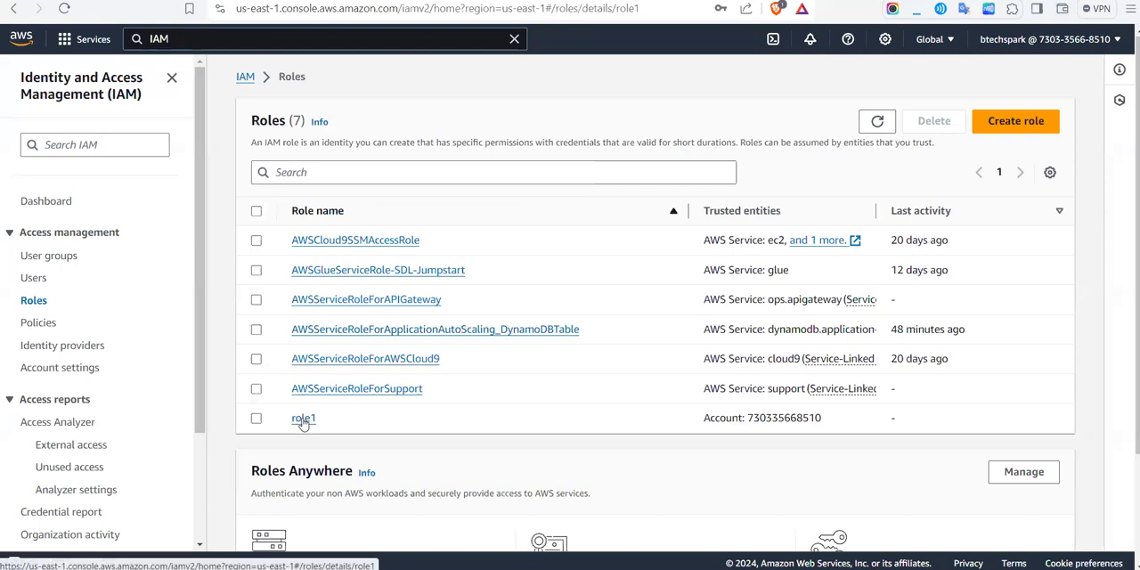
scroll(303, 418, down, 3)
scroll(383, 370, up, 3)
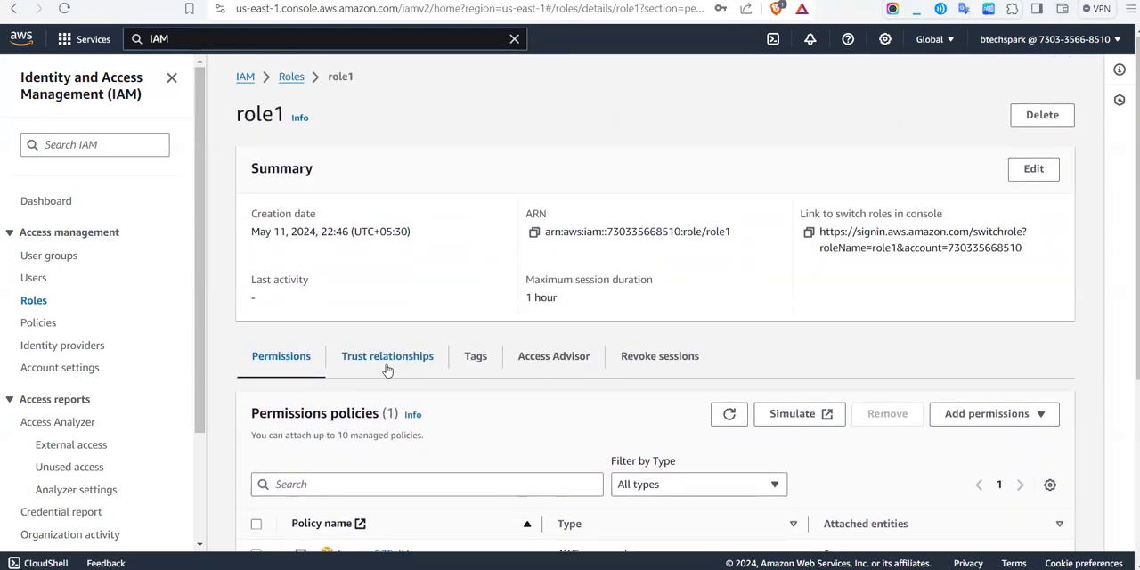
scroll(392, 419, down, 1)
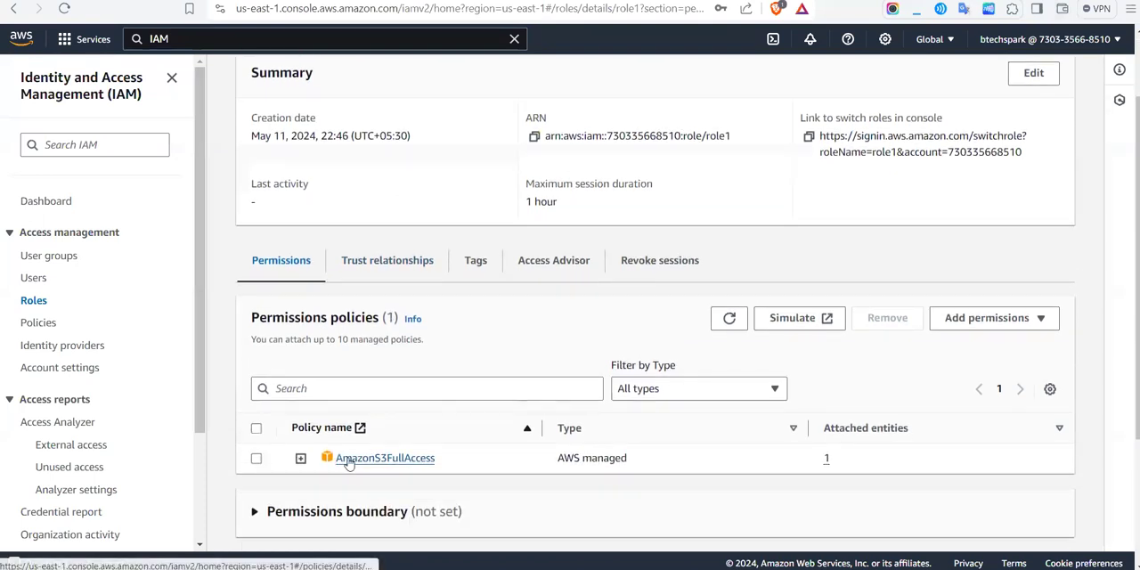
click(395, 260)
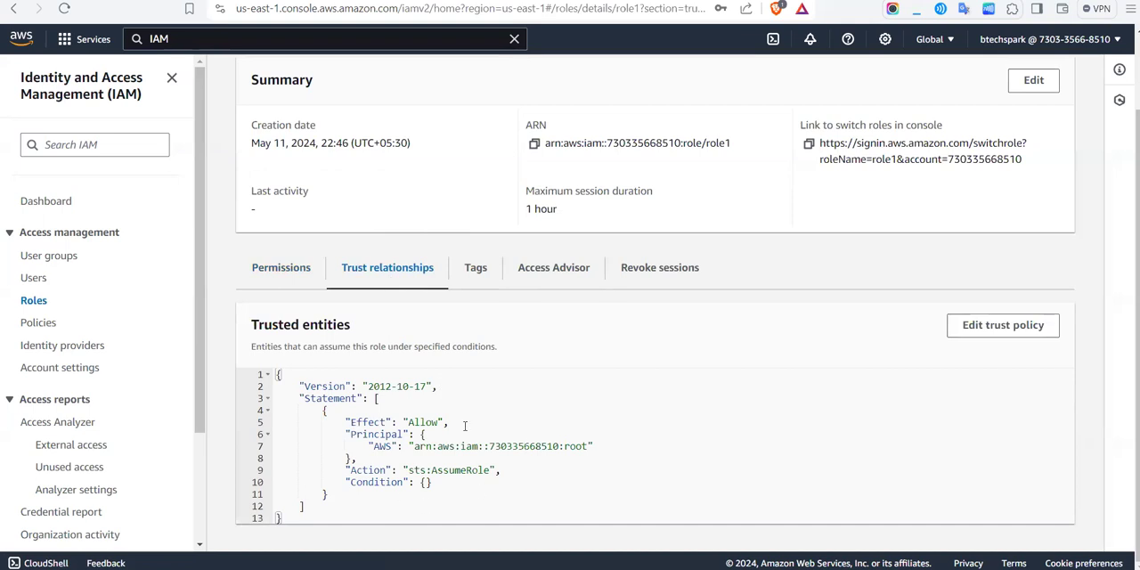
click(1015, 329)
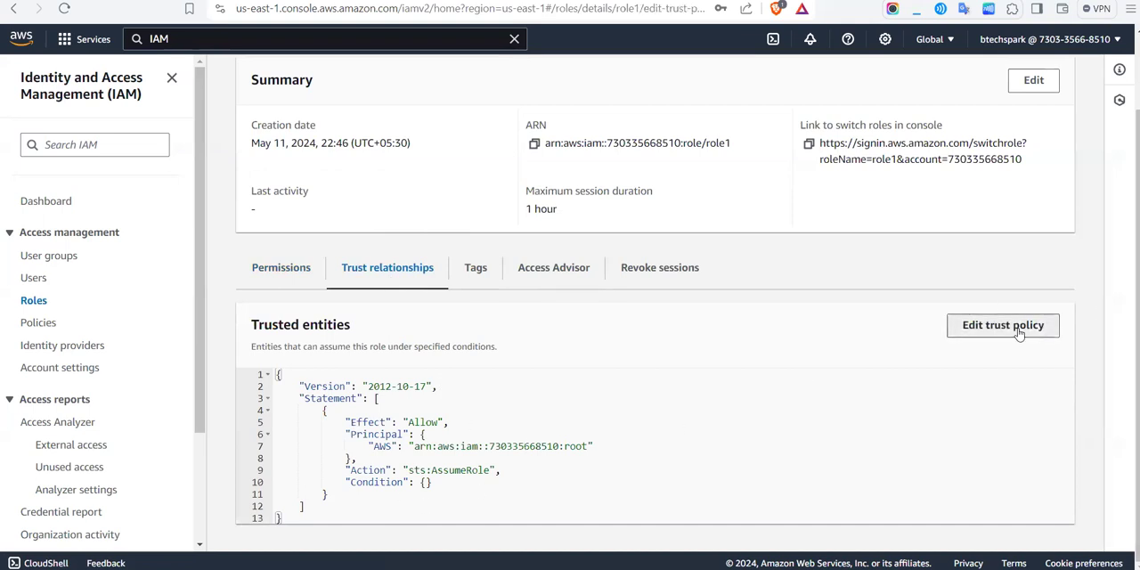
Step: Add a principal of type IAM users to the AssumeRole statement, using the copied user ARN
click(312, 241)
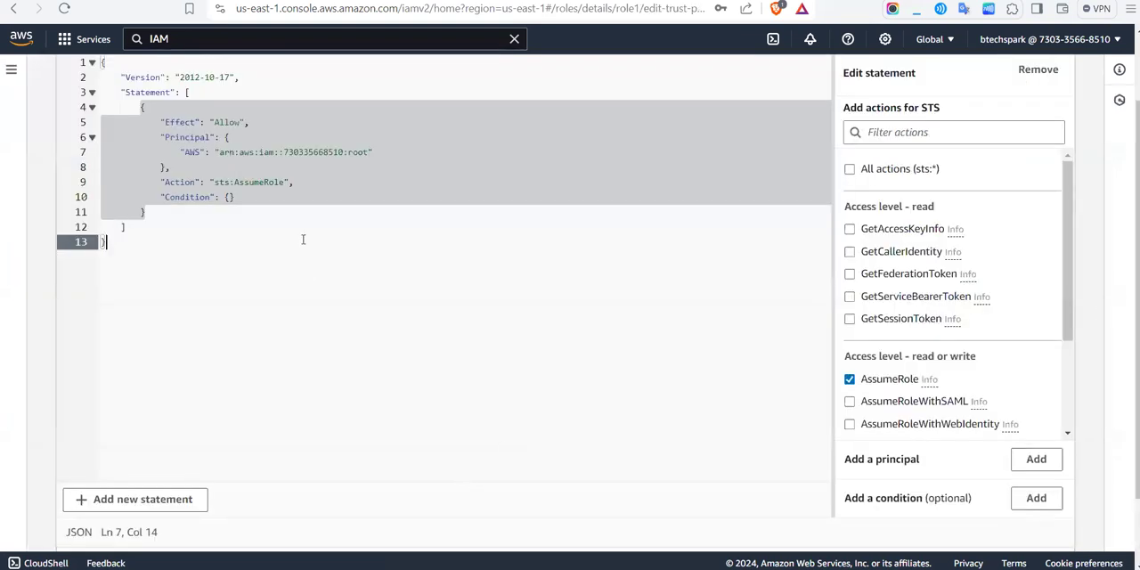
click(245, 152)
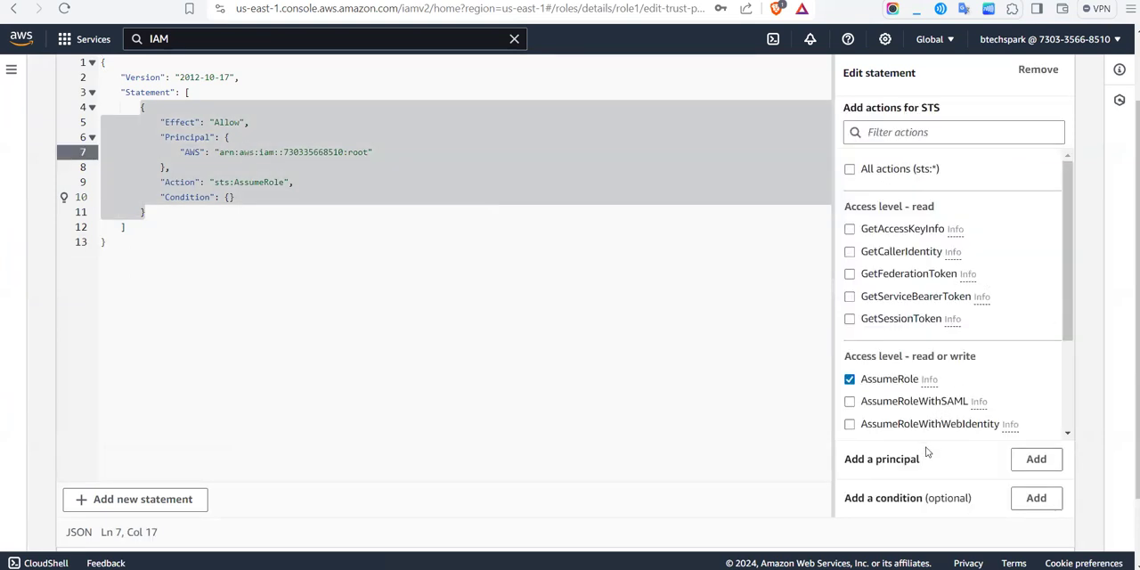
click(1033, 463)
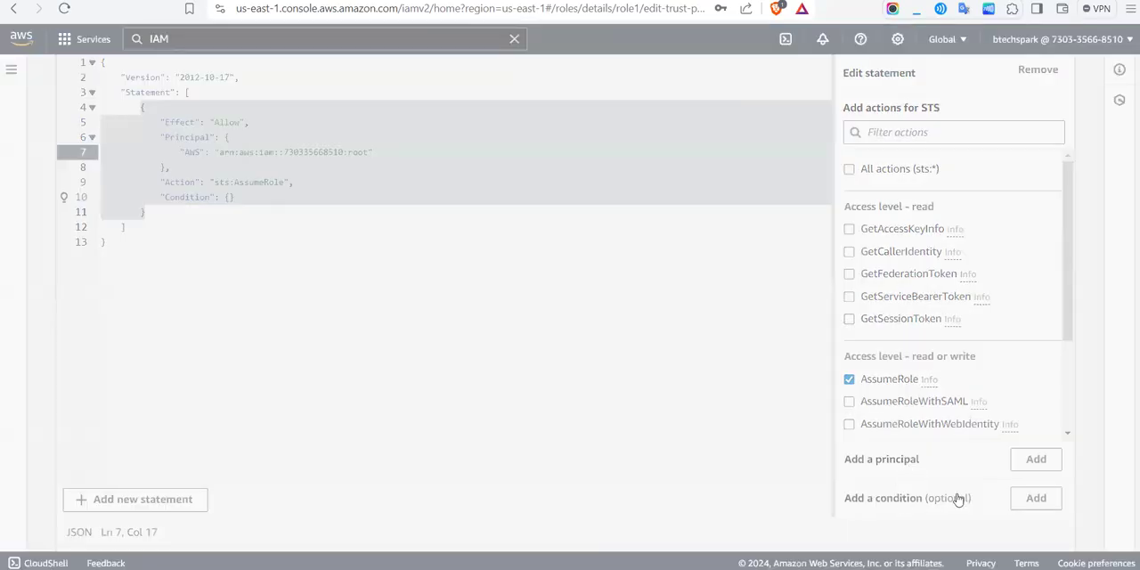
click(583, 294)
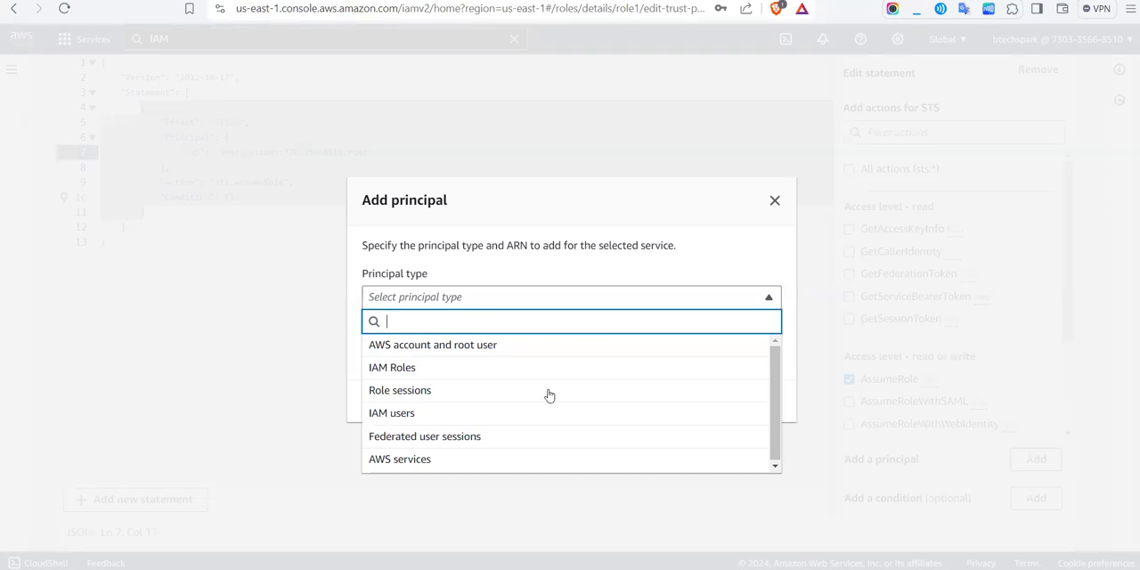
click(434, 411)
click(608, 350)
key(ctrl+a)
key(ctrl+v)
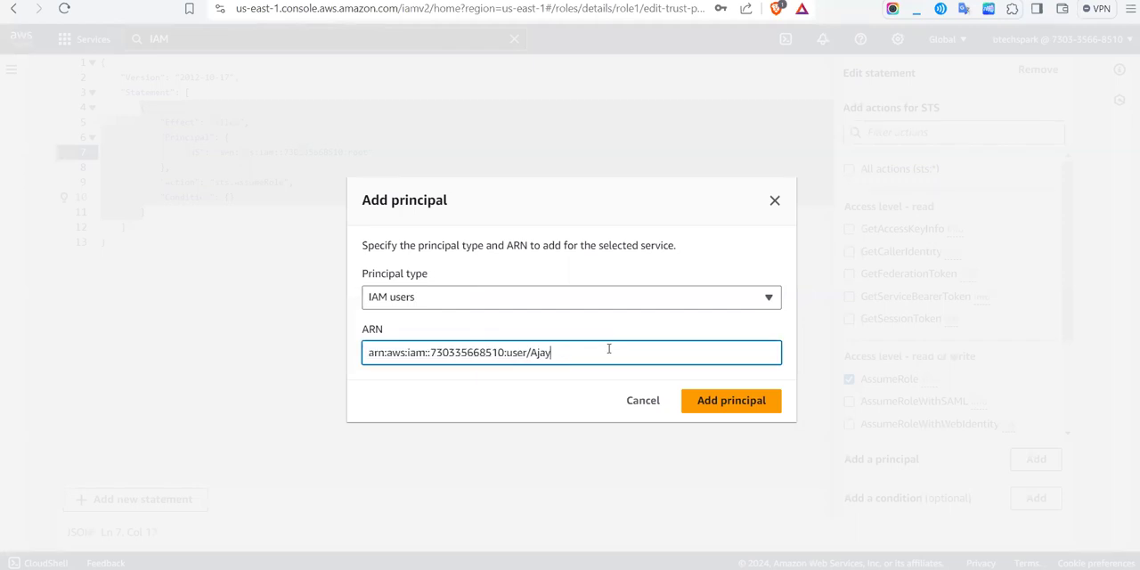
click(738, 402)
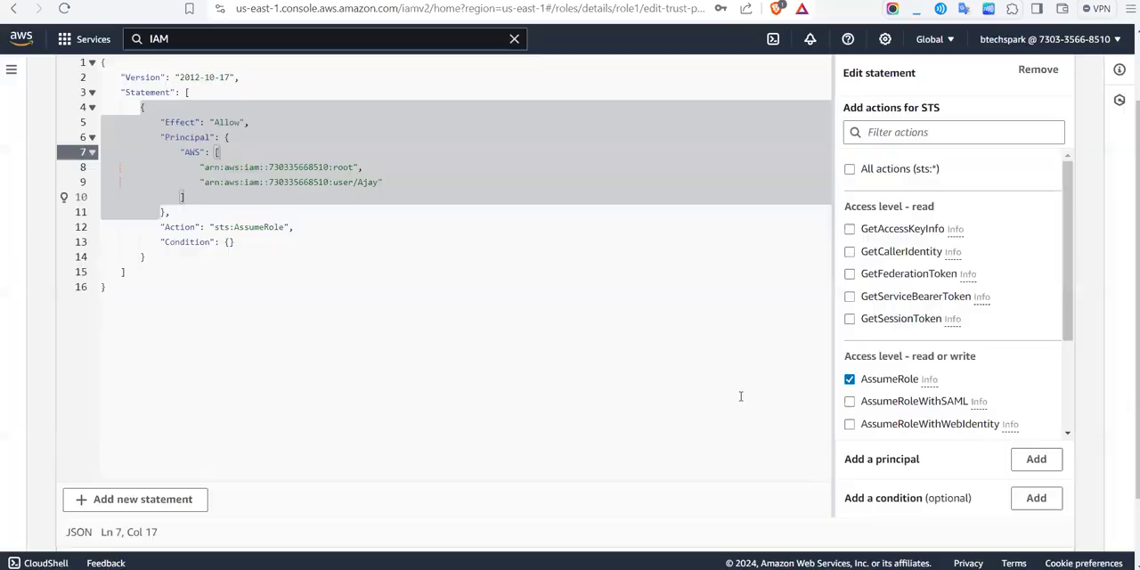
Step: Check the user ARN in the policy's principal list and save the updated trust policy
click(391, 306)
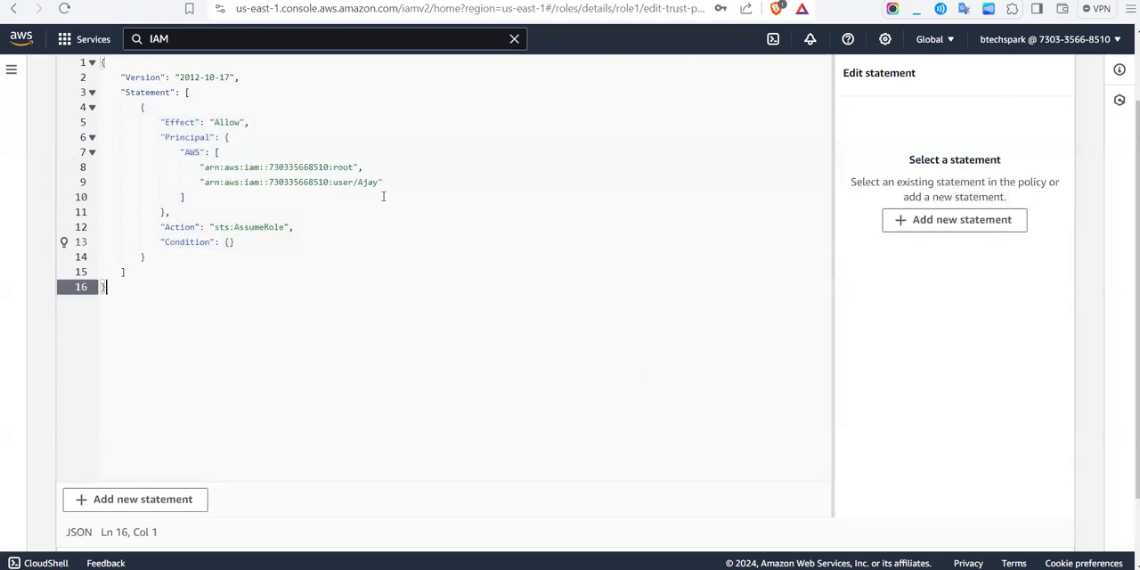
drag(199, 181, 383, 182)
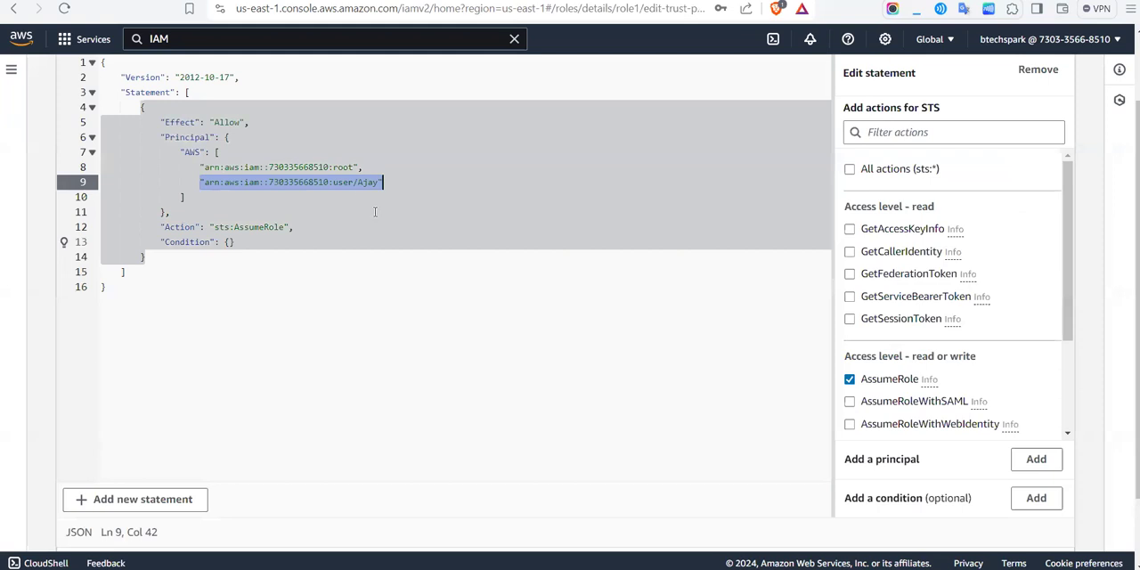
click(331, 256)
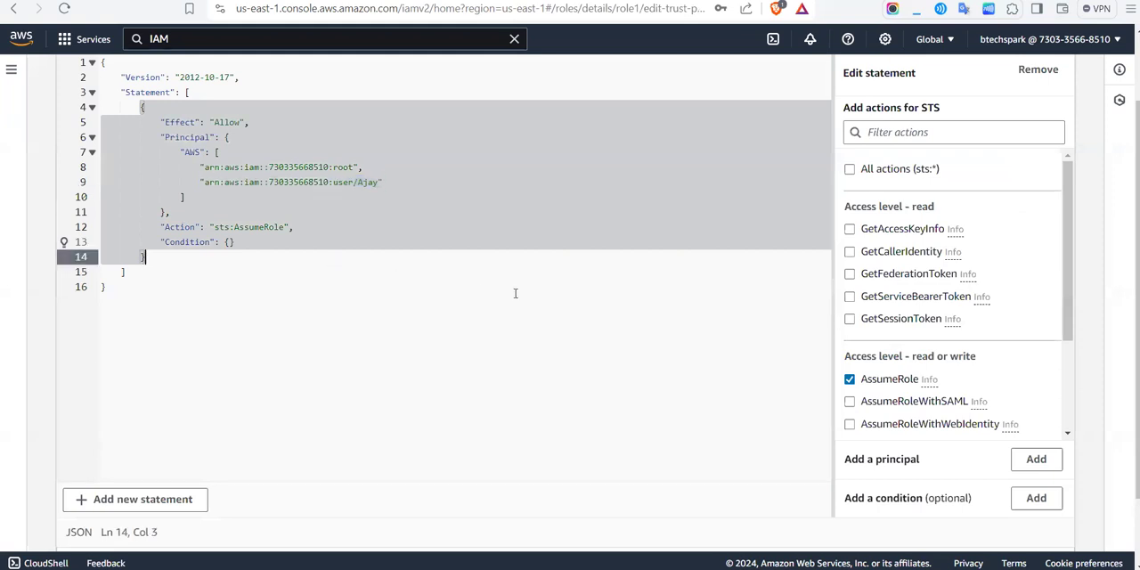
scroll(514, 293, down, 1)
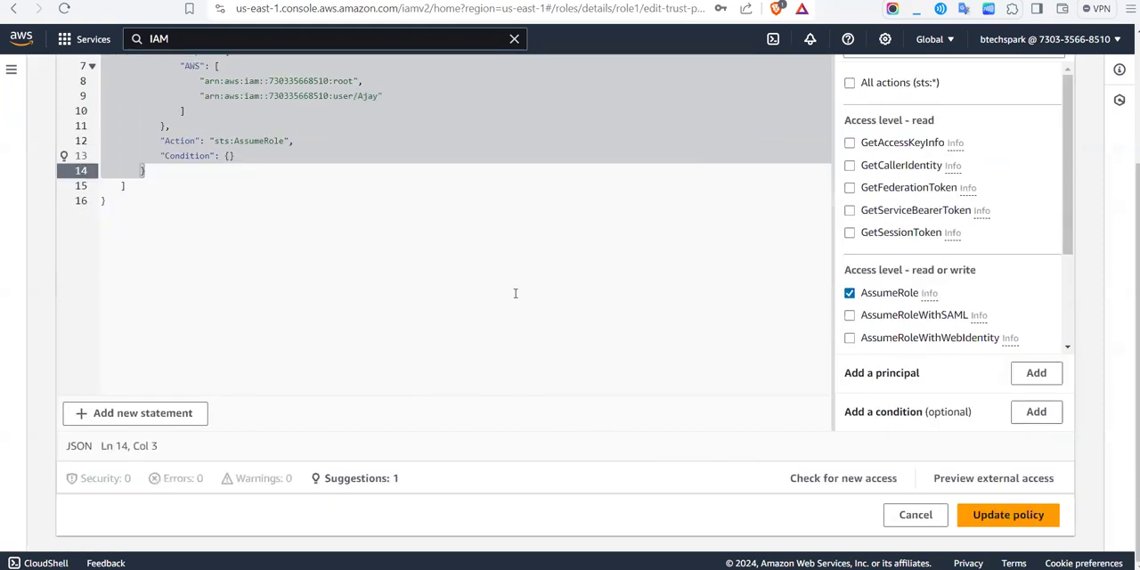
click(1033, 521)
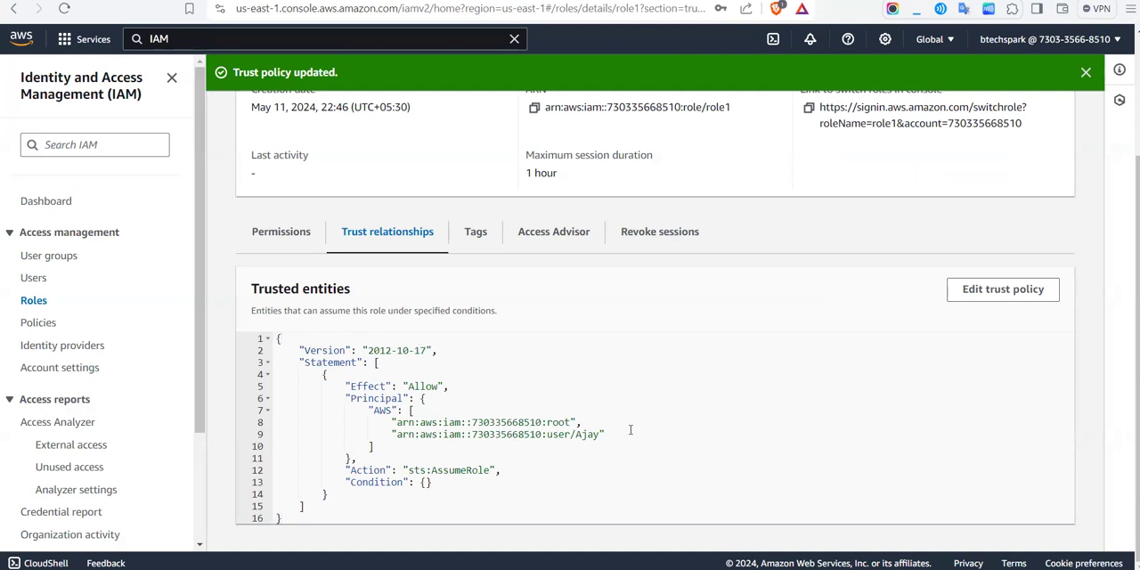
Step: Review the user's entry among role1's trusted entities, and switch to that user's S3 buckets window
drag(634, 431, 581, 422)
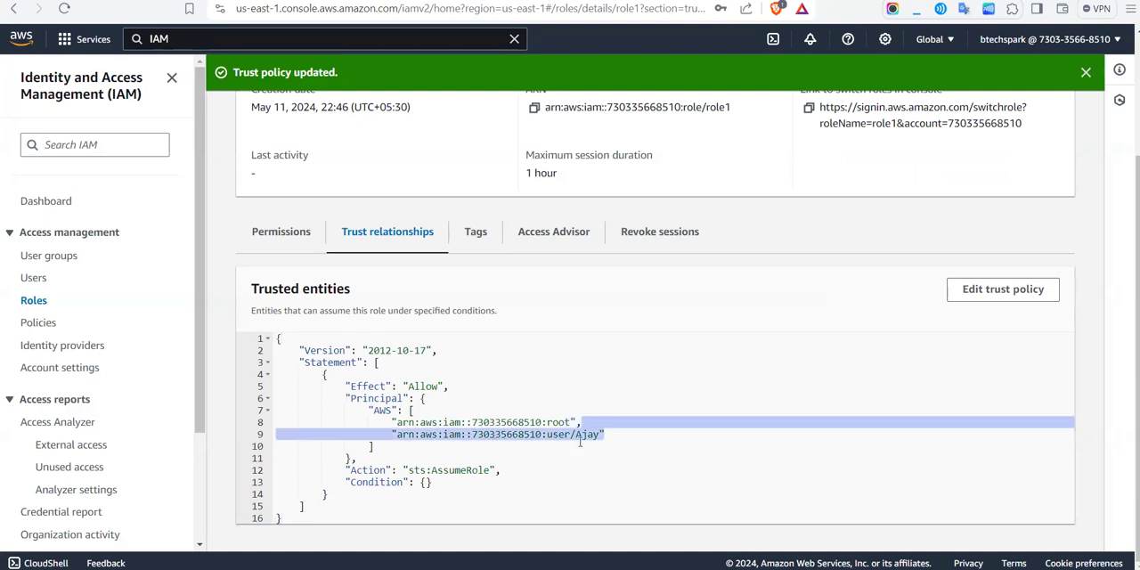
click(644, 427)
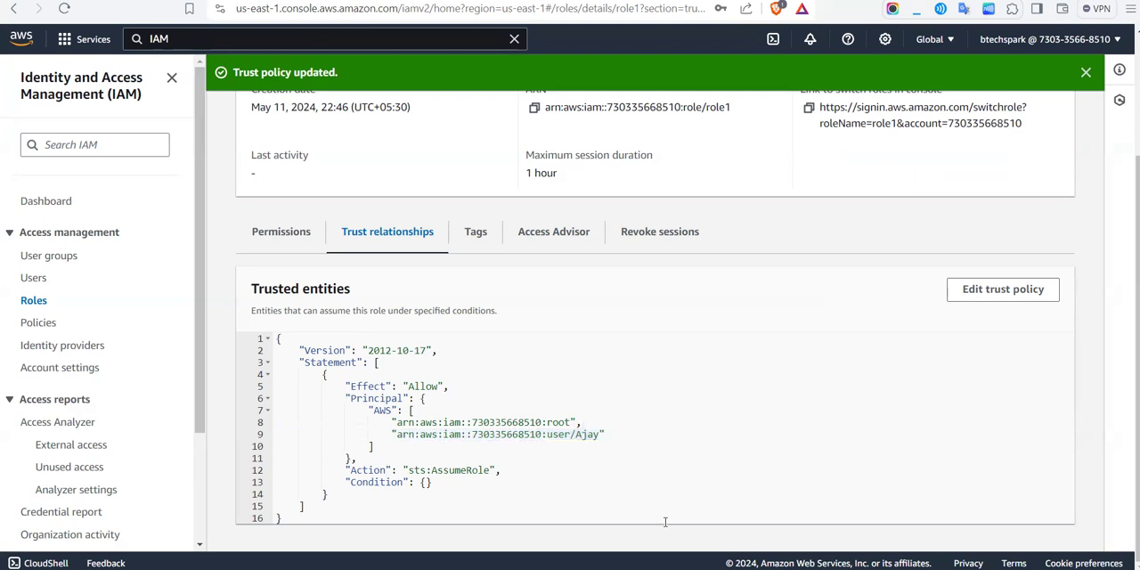
mouse_move(651, 544)
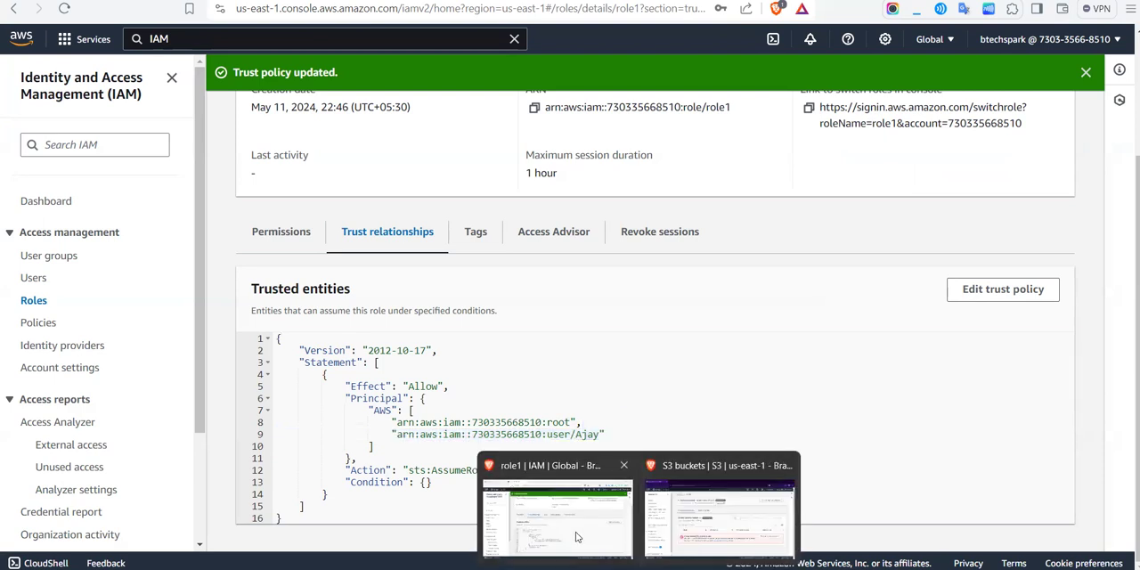
click(694, 531)
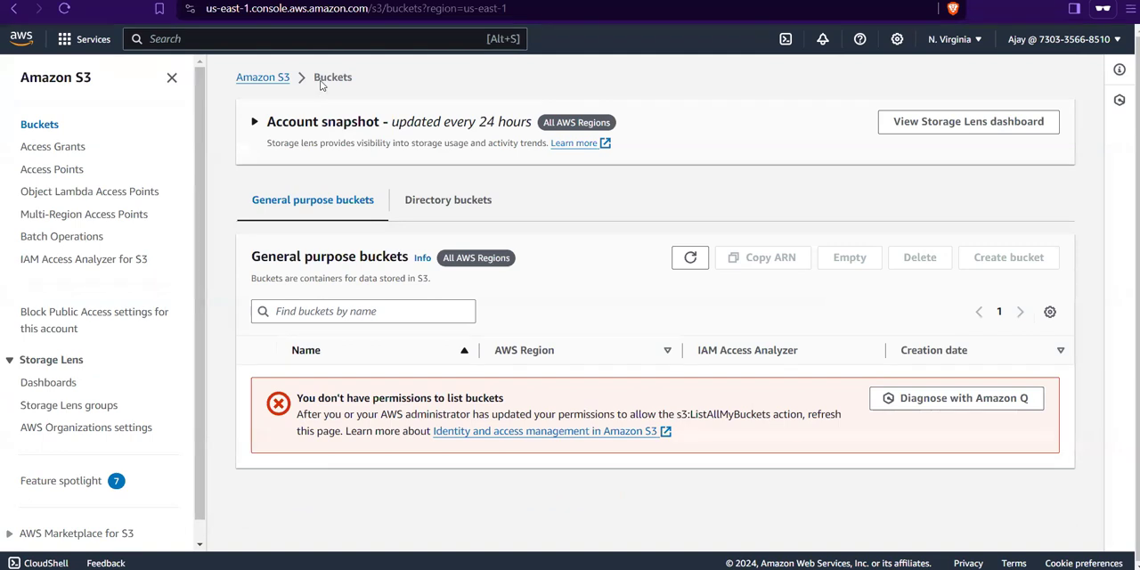
Step: Reload the user's S3 buckets page and check whether the bucket list is accessible
click(64, 9)
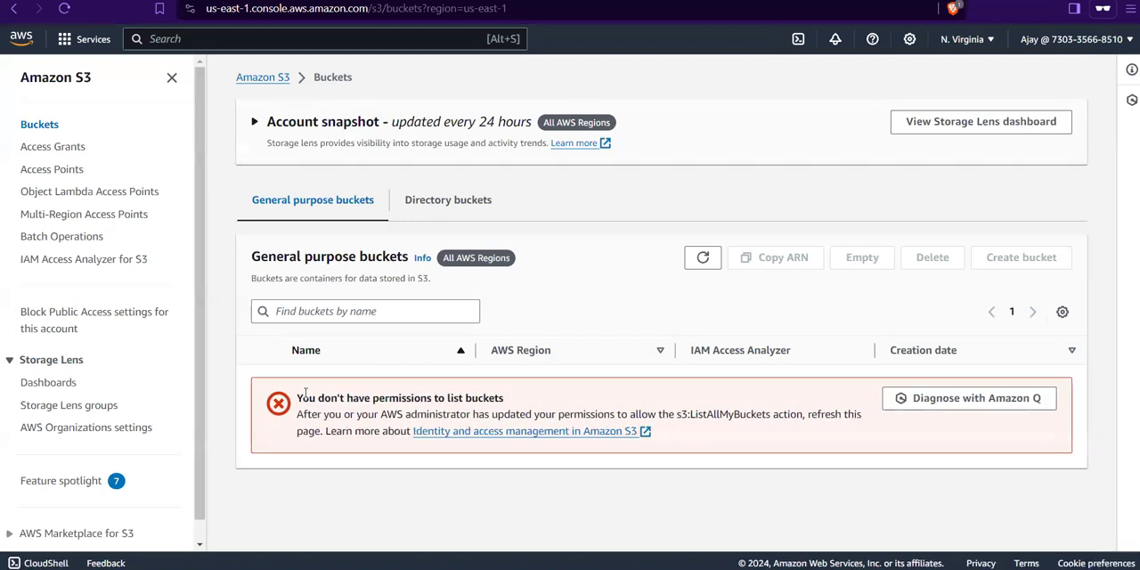
drag(305, 393, 501, 397)
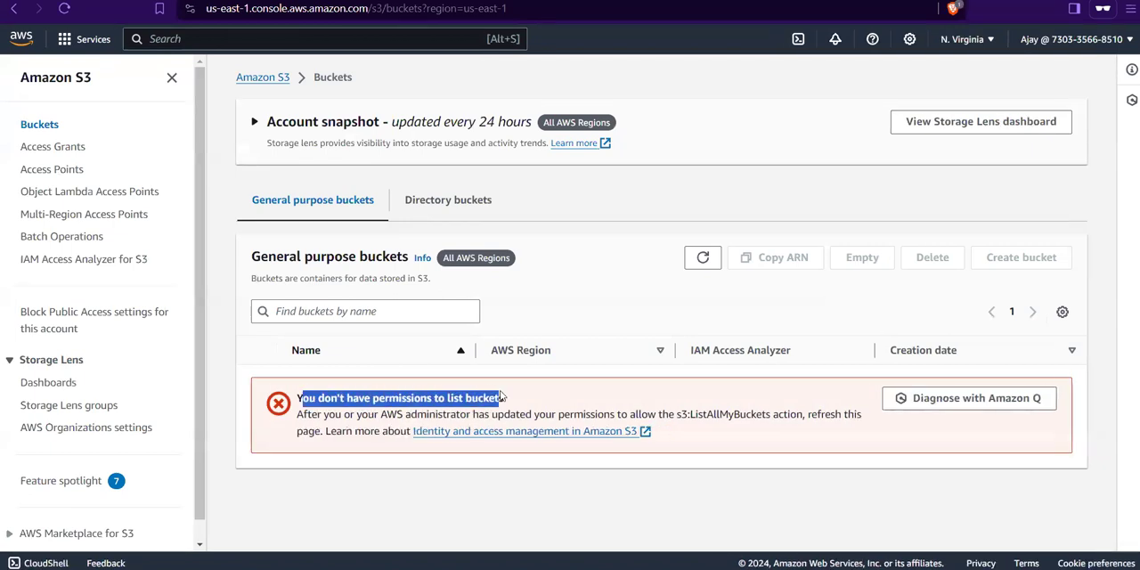
click(547, 403)
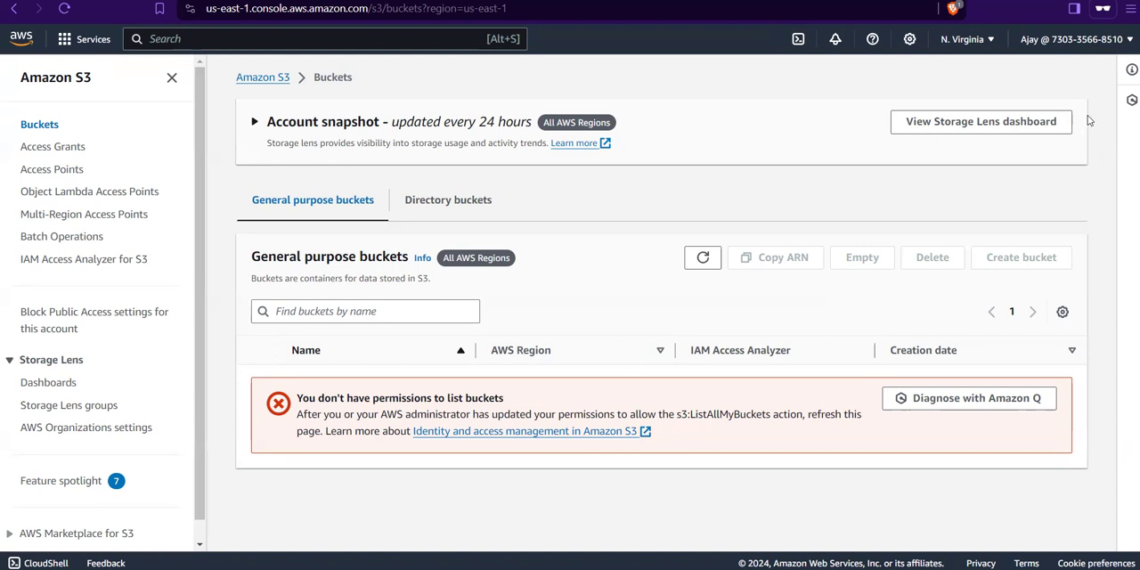
Step: Open the Switch Role form from the signed-in user's account options
click(1059, 41)
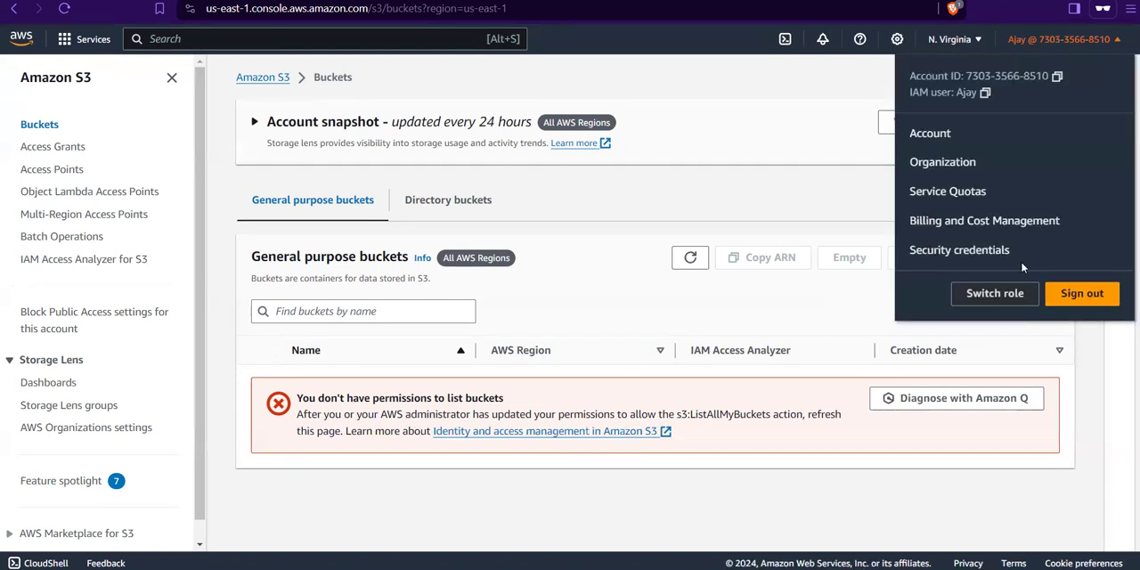
click(793, 171)
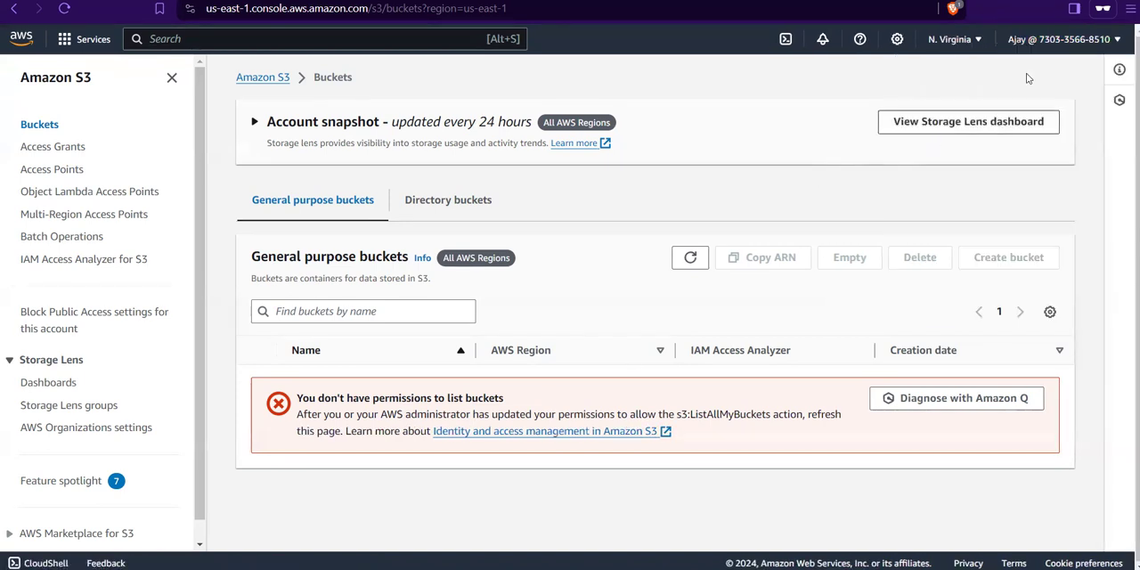
click(1061, 42)
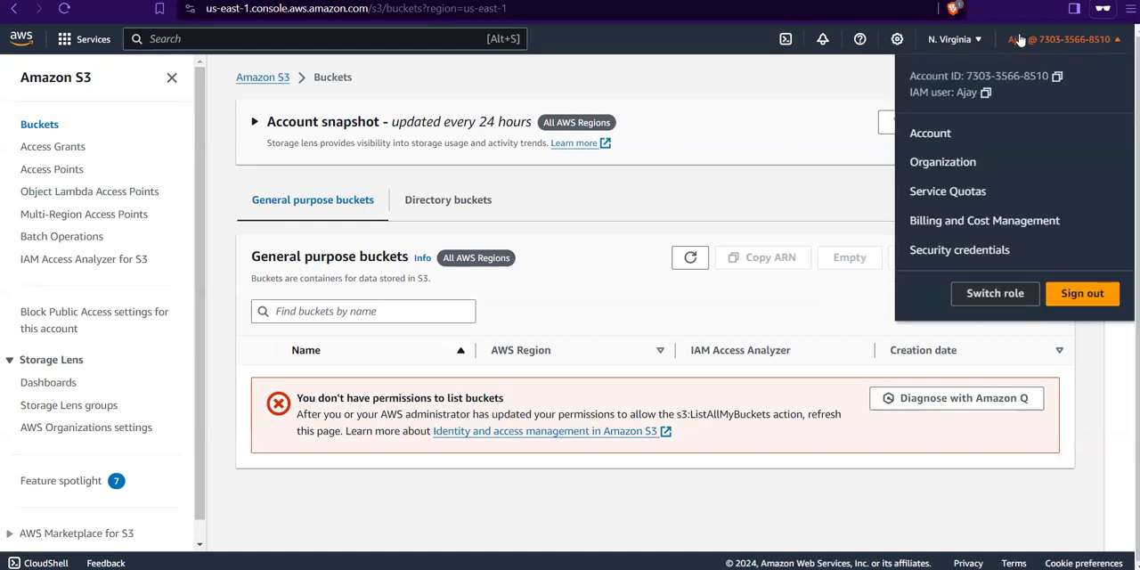
click(987, 302)
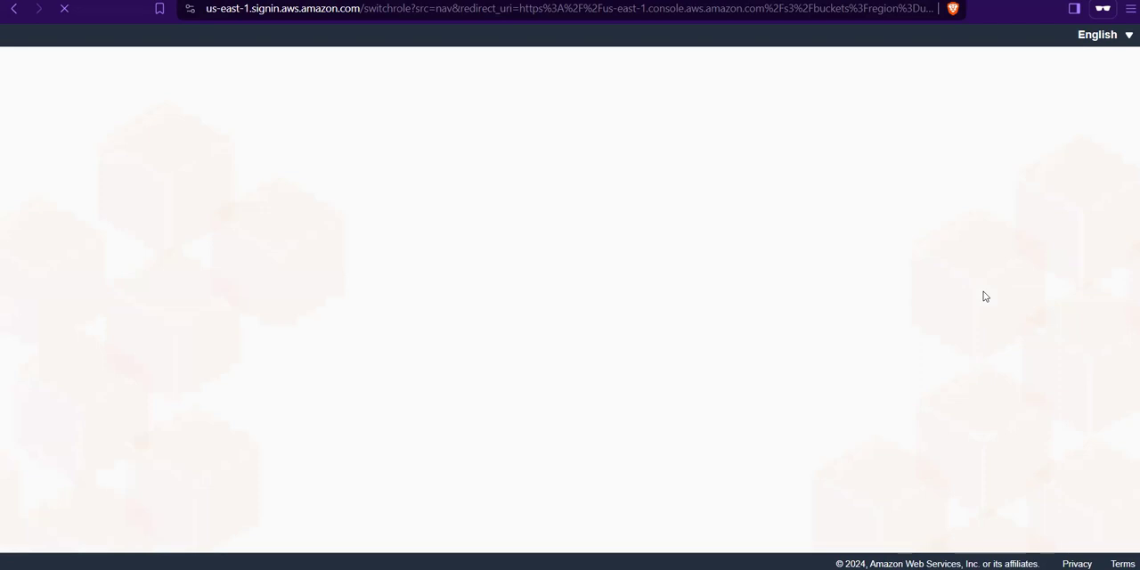
Step: Check the user's ARN among role1's trusted entities in the IAM window and return to the Switch Role form
mouse_move(561, 567)
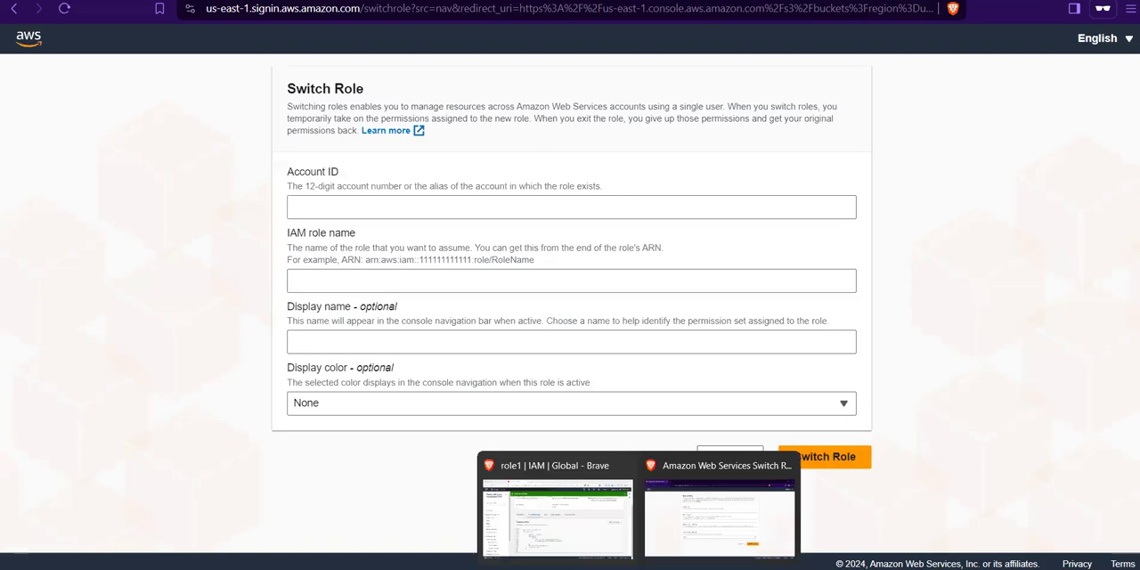
click(554, 534)
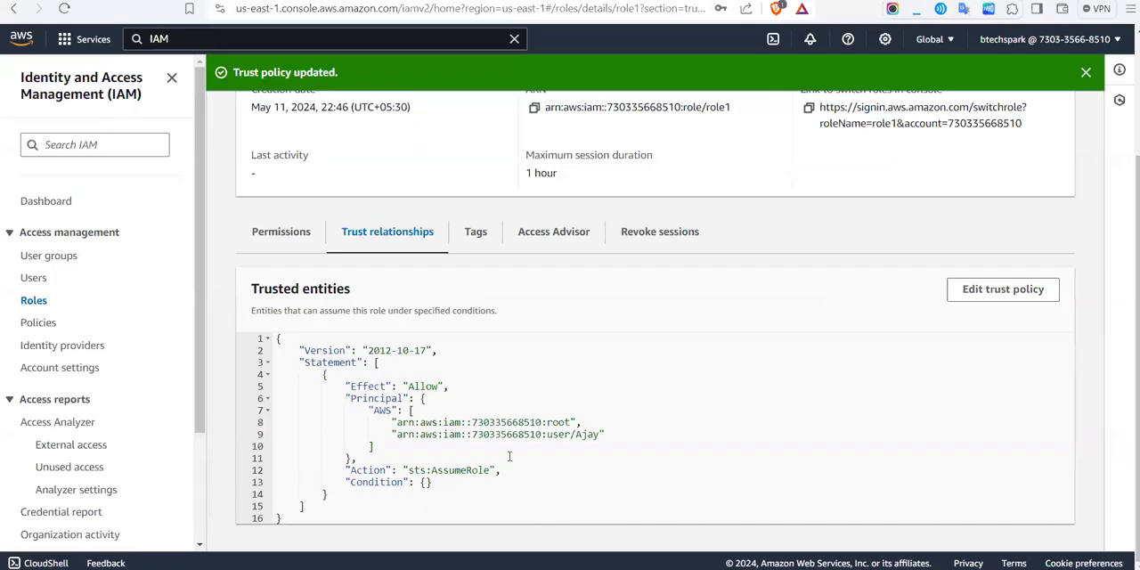
drag(390, 433, 611, 430)
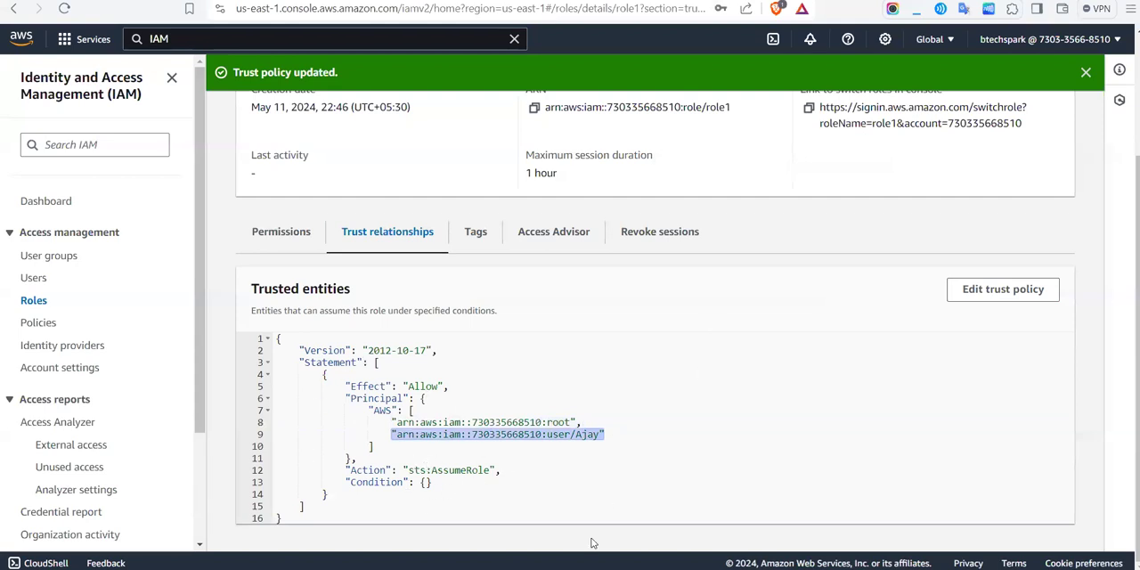
click(713, 530)
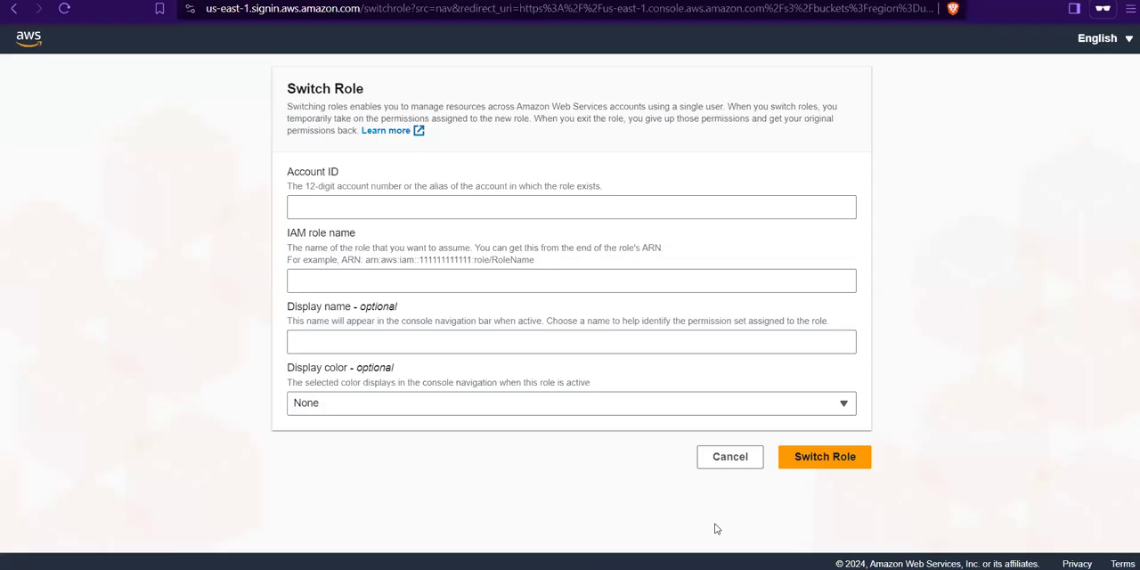
Step: Copy the account ID from role1's console switch link and paste it as the Account ID in the Switch Role form
click(452, 217)
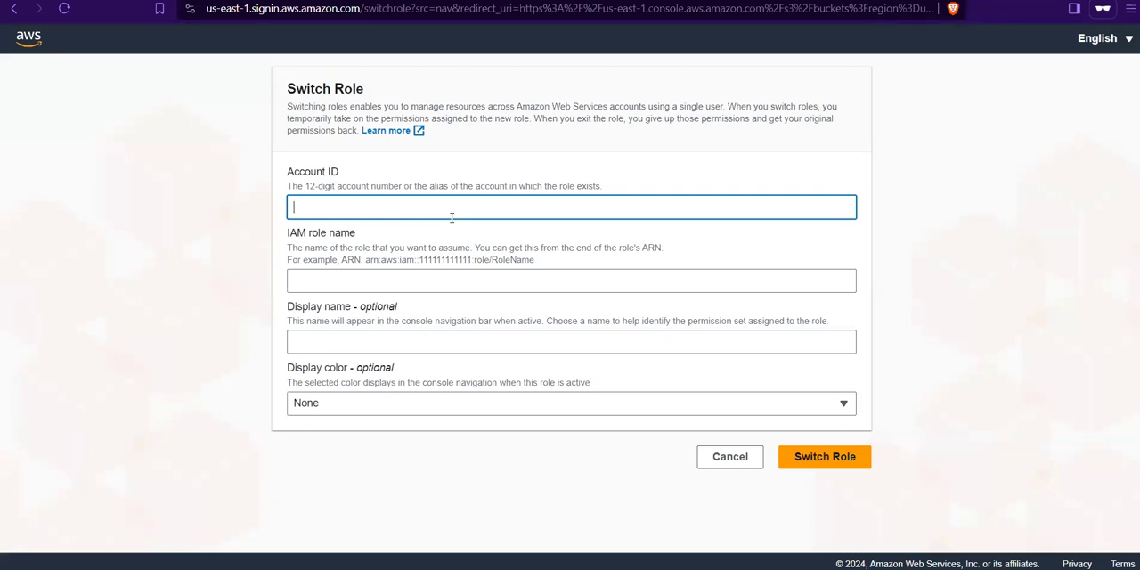
mouse_move(639, 566)
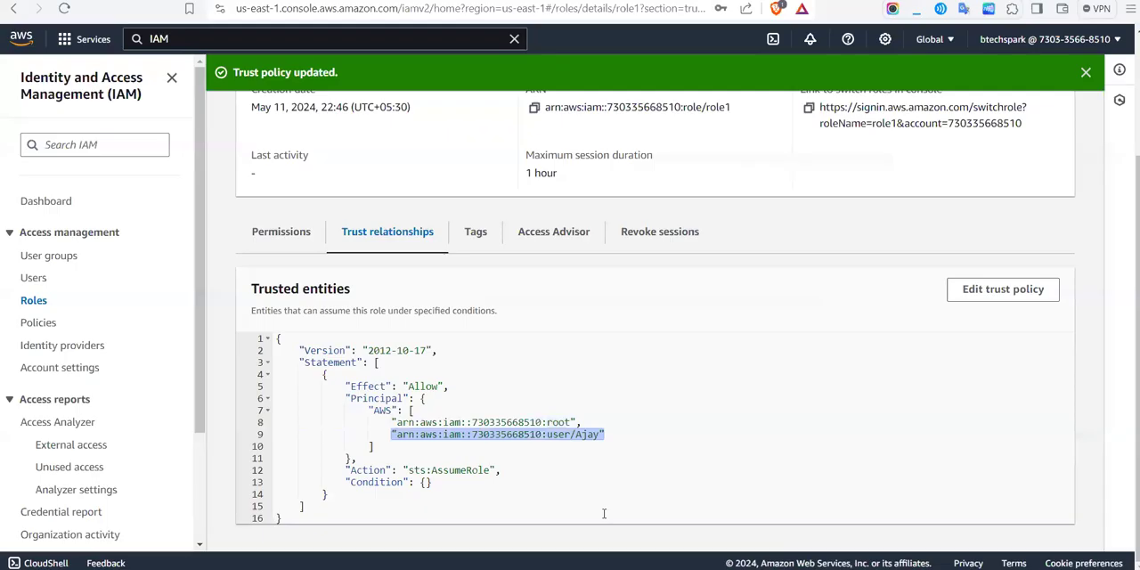
click(606, 517)
scroll(901, 192, up, 1)
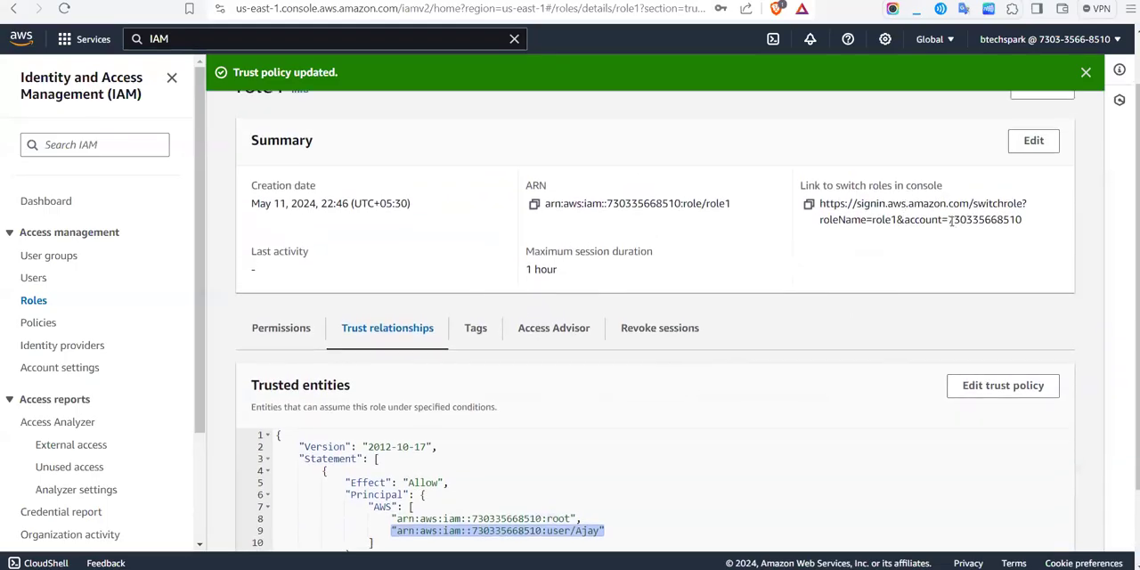
drag(966, 220, 947, 203)
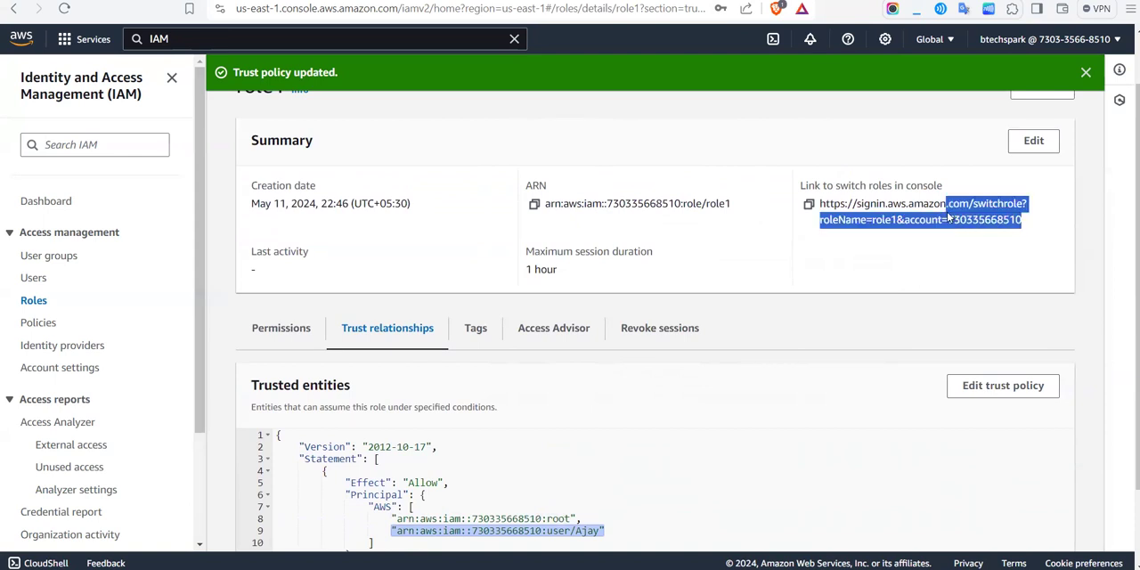
click(1002, 243)
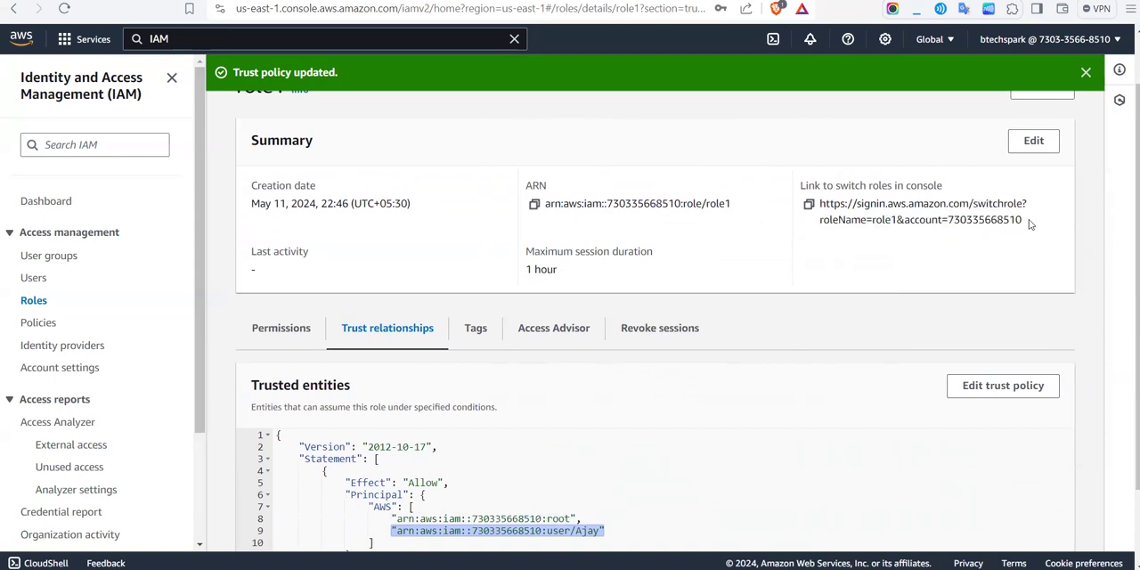
drag(1025, 220, 947, 220)
key(ctrl+c)
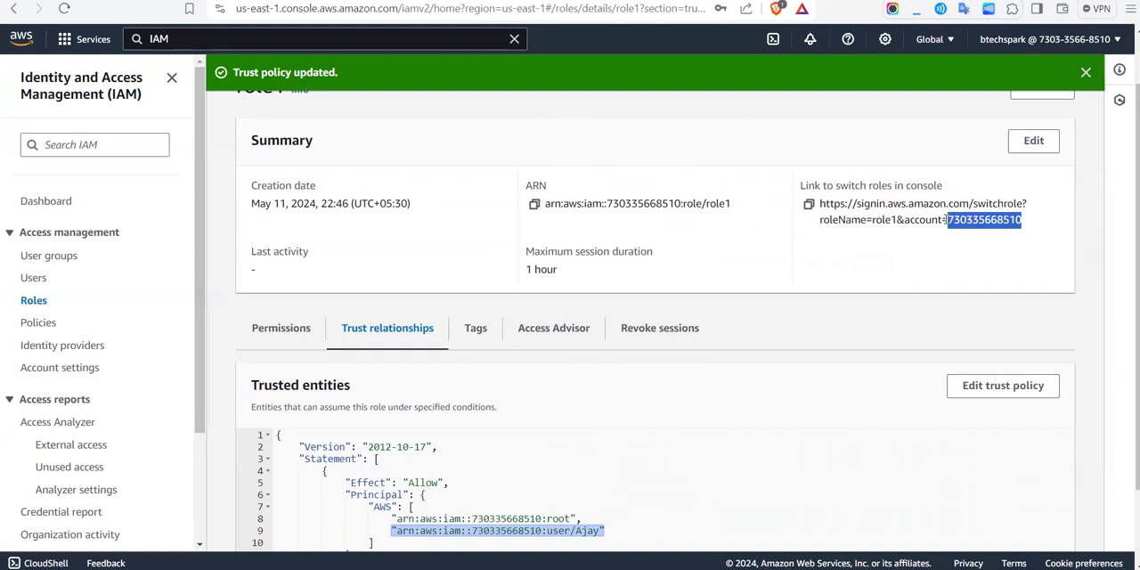
key(alt+Tab)
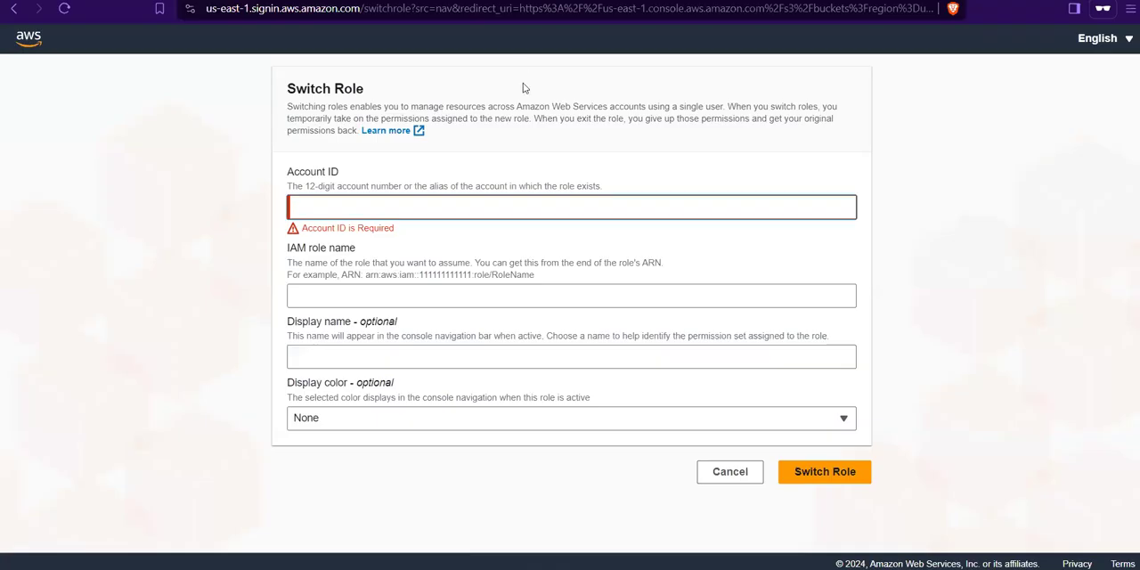
key(ctrl+v)
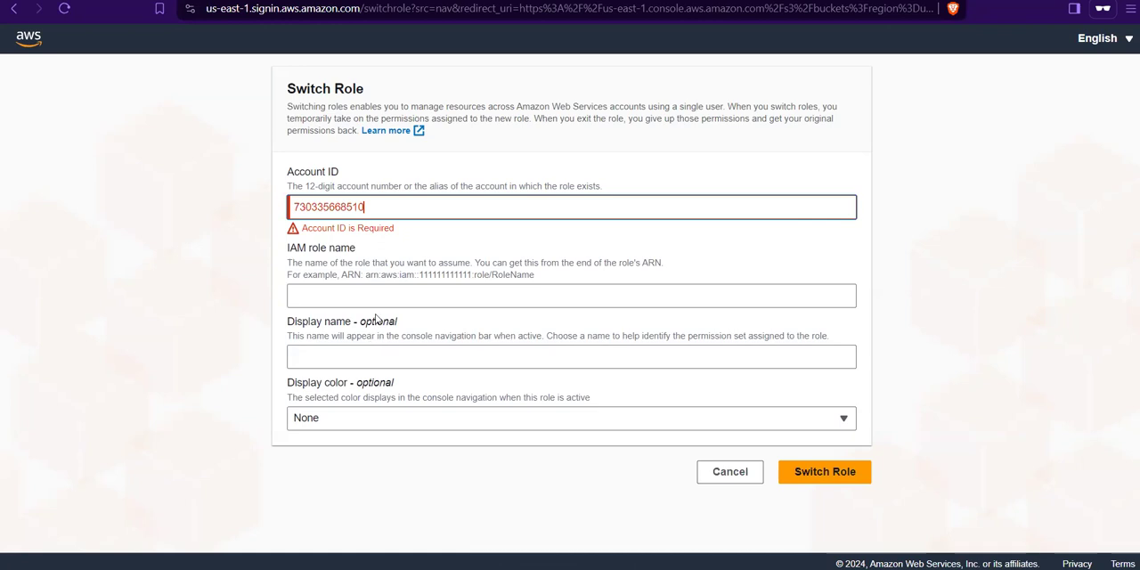
Step: Enter role1 as the IAM role name and switch to that role
click(377, 303)
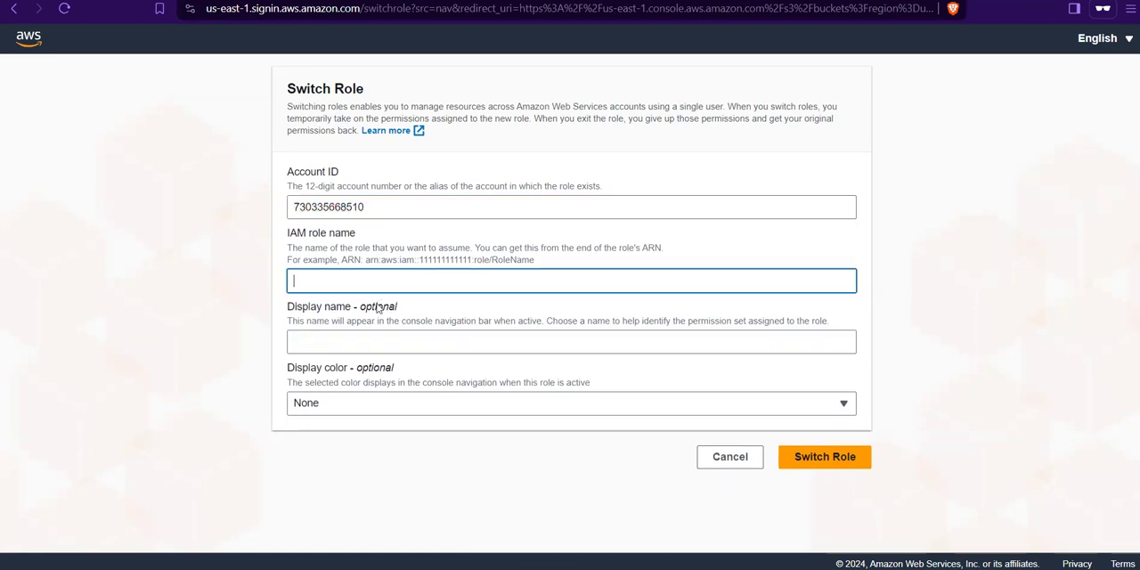
text(role2)
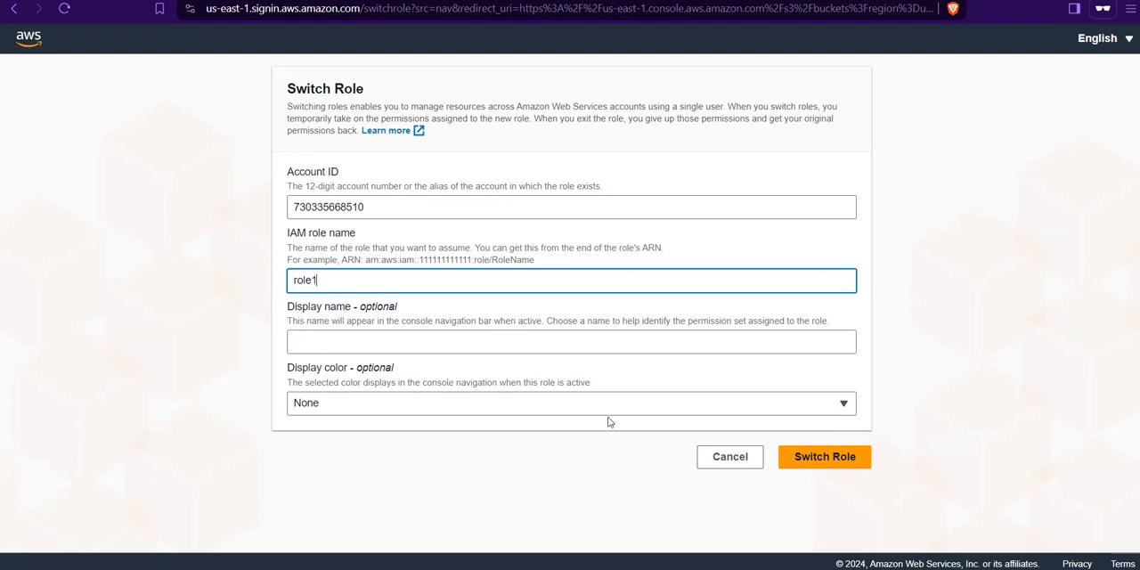
click(844, 456)
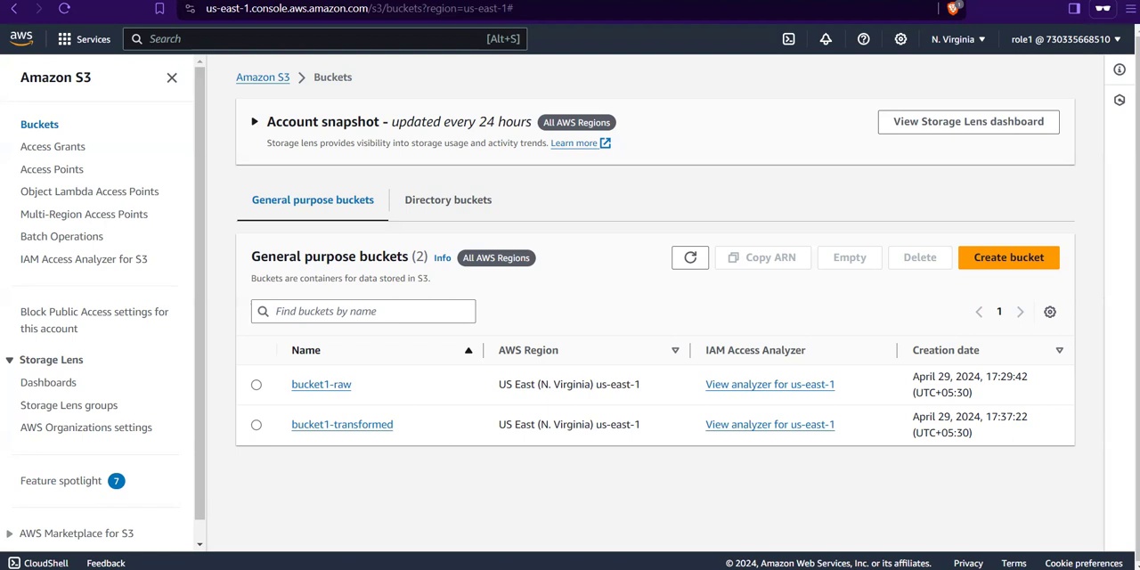
Step: Return to the IAM window, open the role-assuming user's details, and start adding permissions
mouse_move(638, 563)
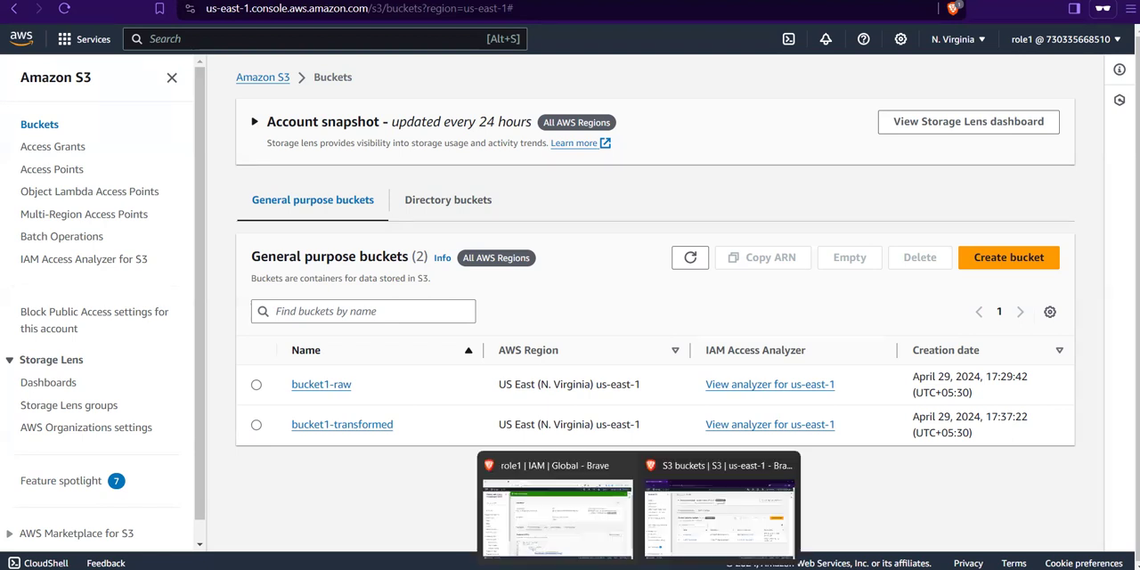
click(621, 533)
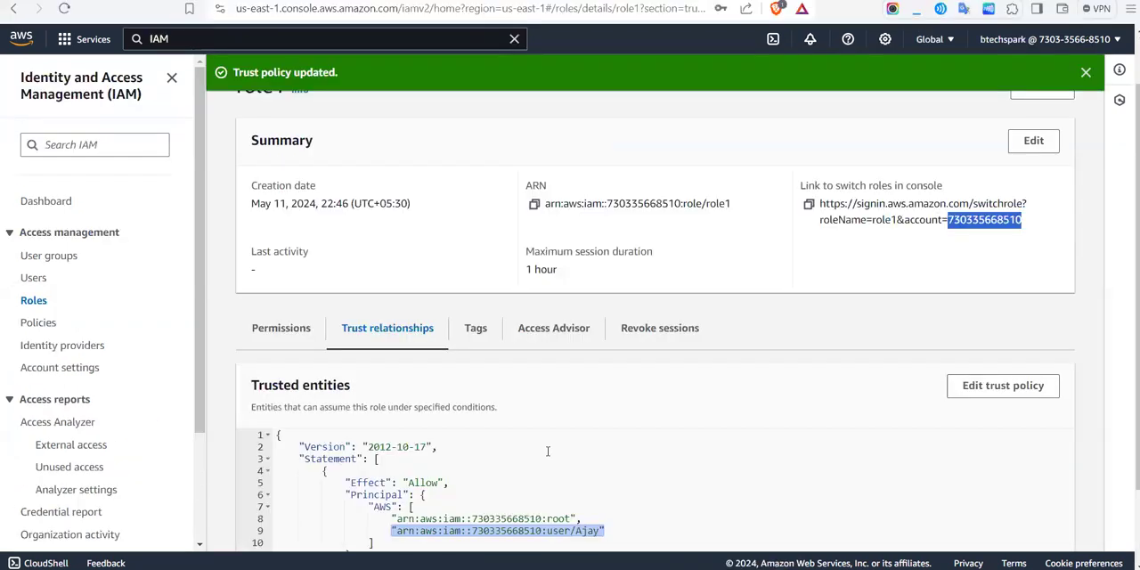
click(33, 279)
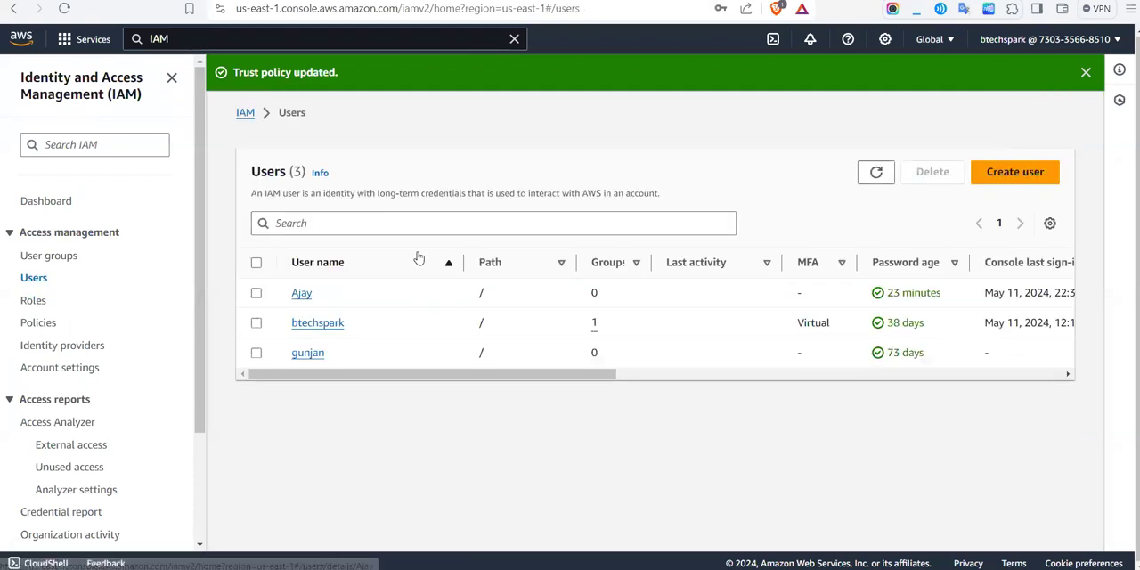
click(302, 293)
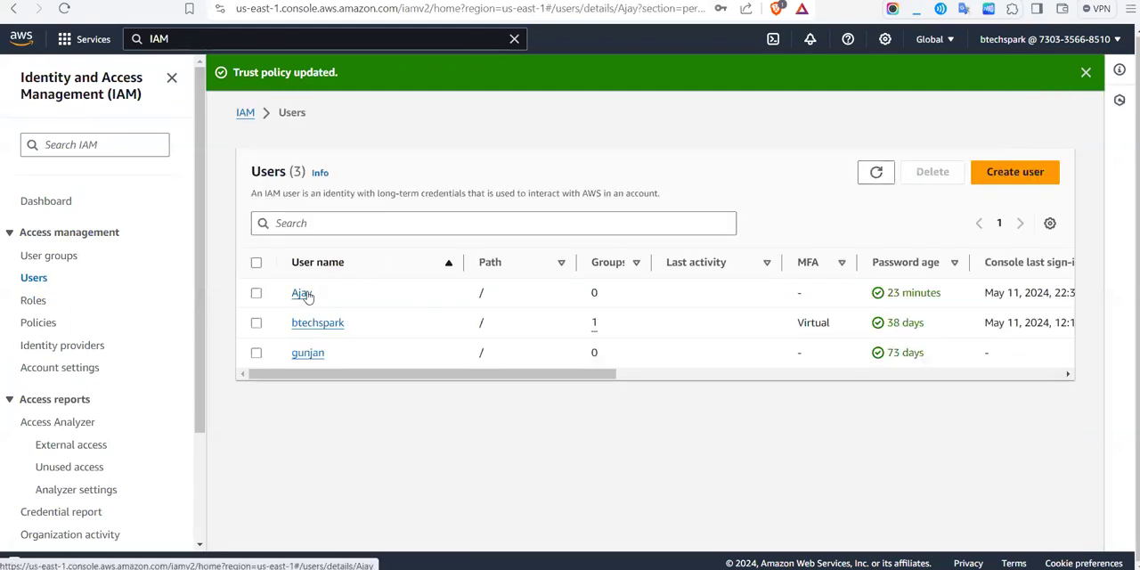
click(966, 405)
click(975, 420)
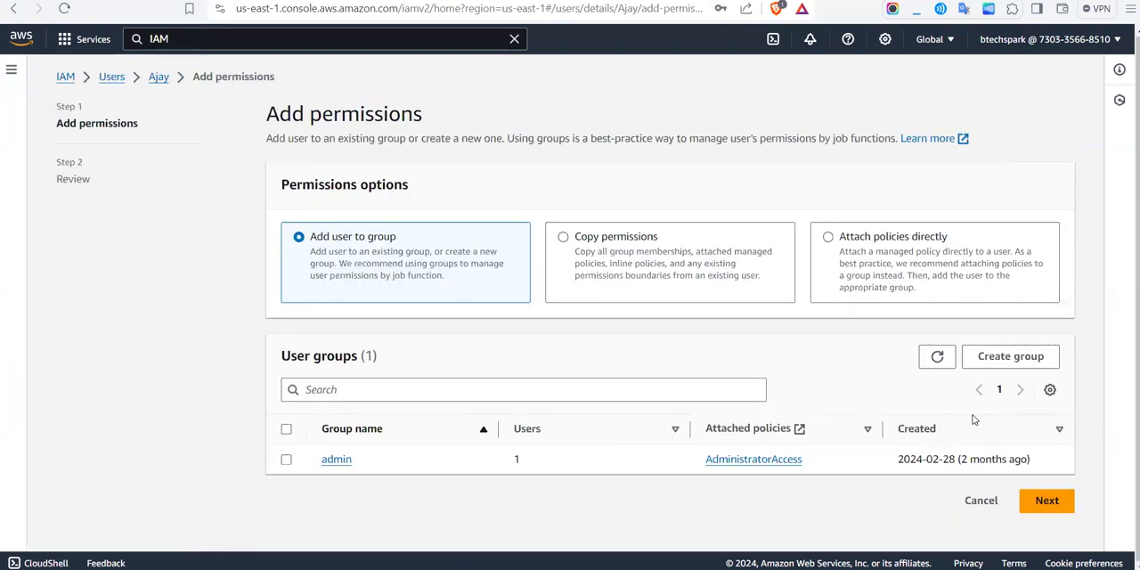
Step: Search for ec2full and attach the AmazonEC2FullAccess policy directly to the user
click(674, 251)
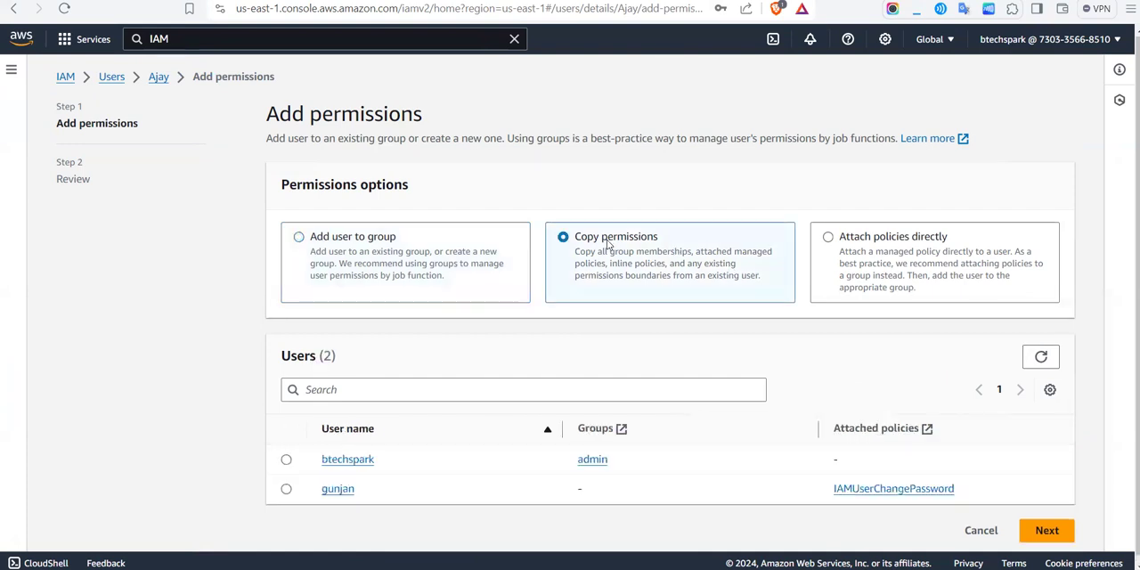
click(873, 231)
click(362, 411)
text(ec2)
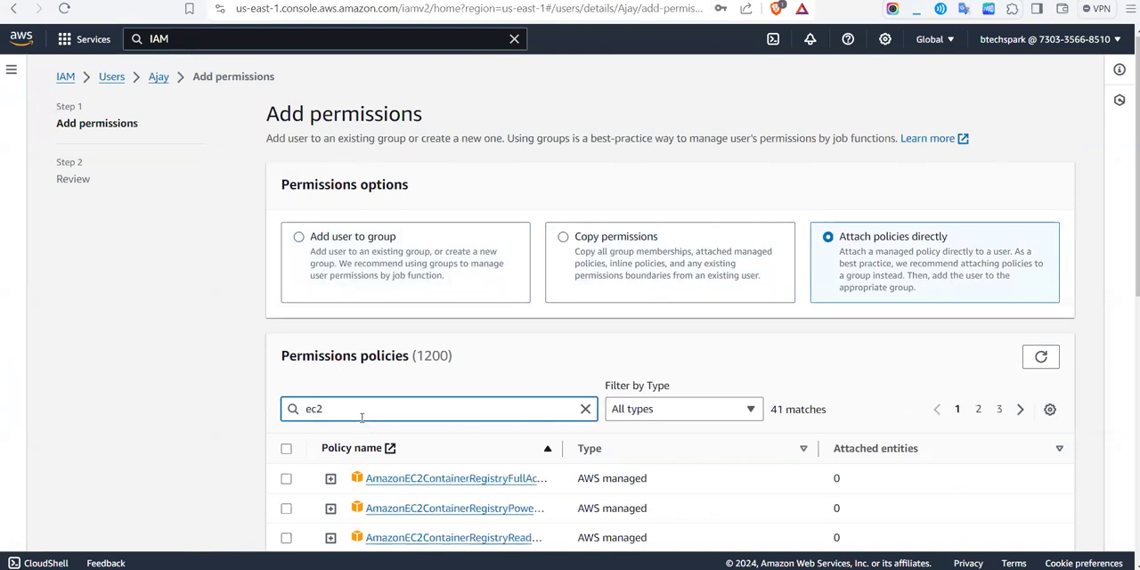
text(full)
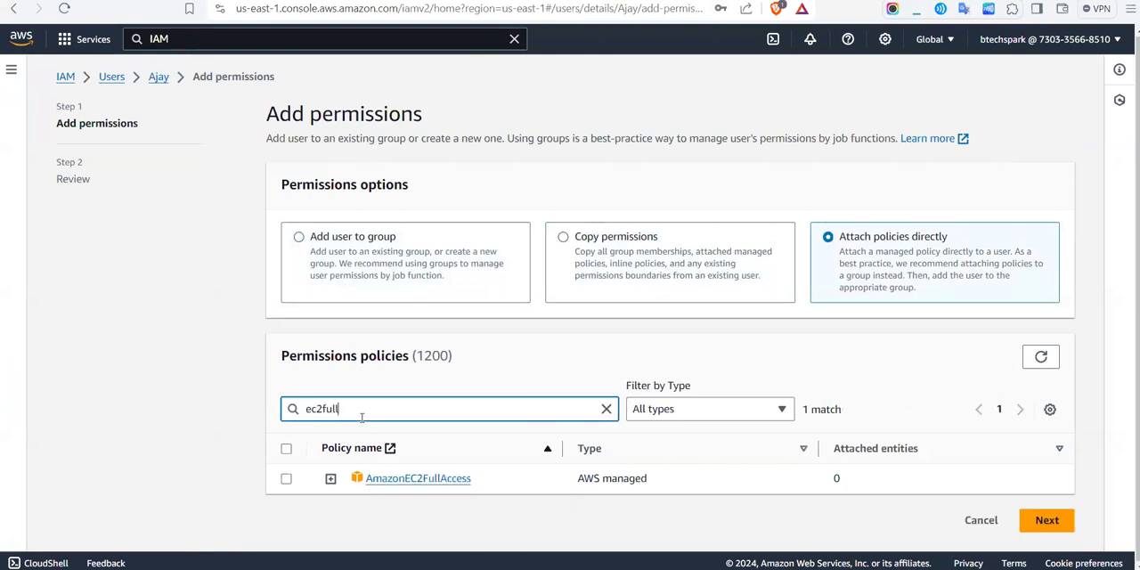
click(286, 479)
click(1047, 520)
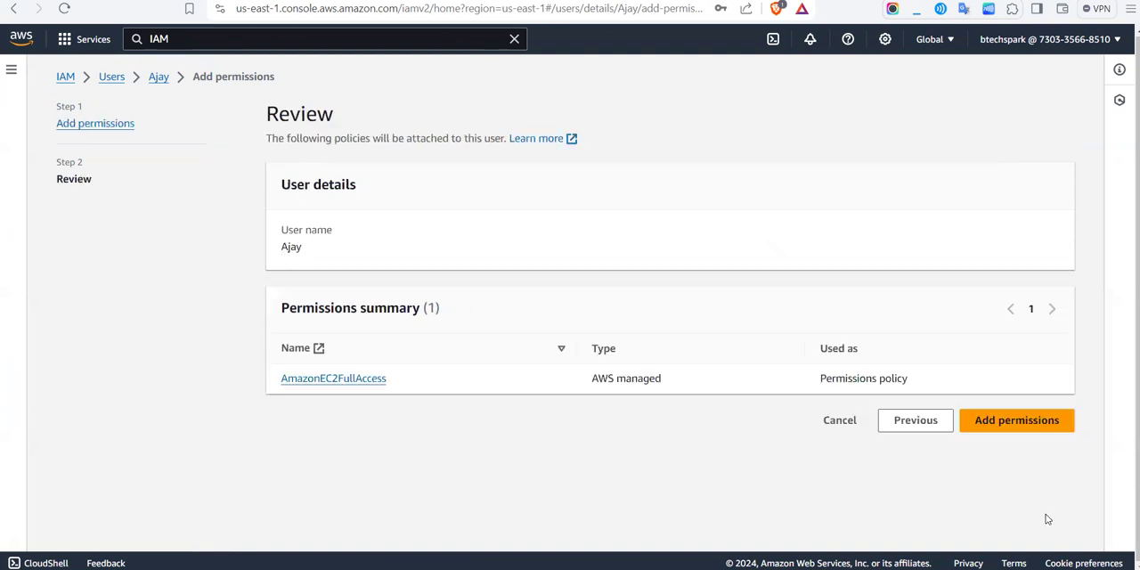
click(994, 422)
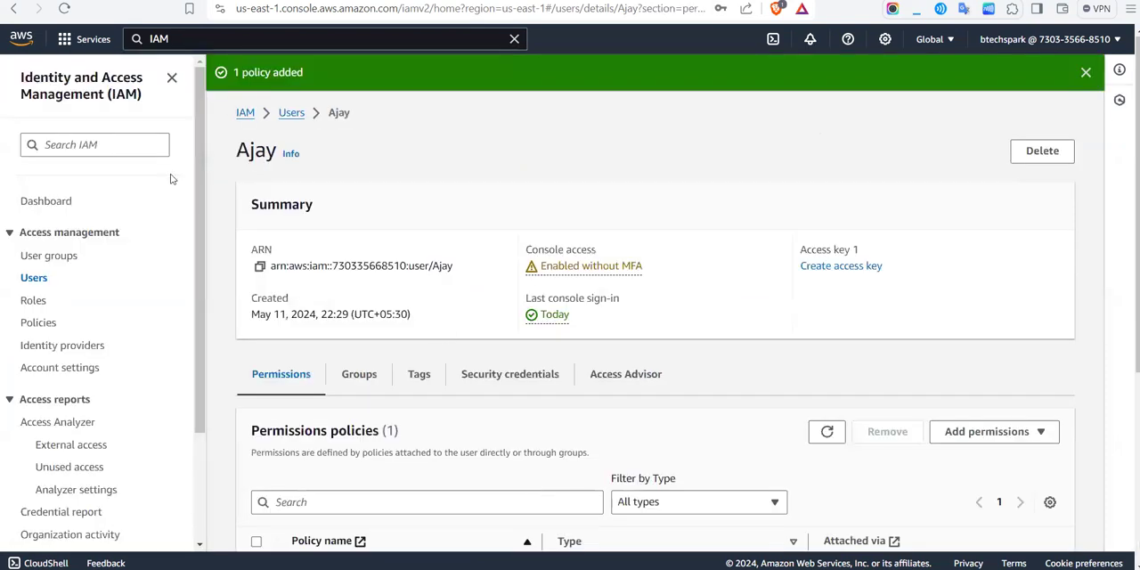
Step: Review the user's permissions policies and switch to the S3 window running under role1
scroll(541, 338, down, 2)
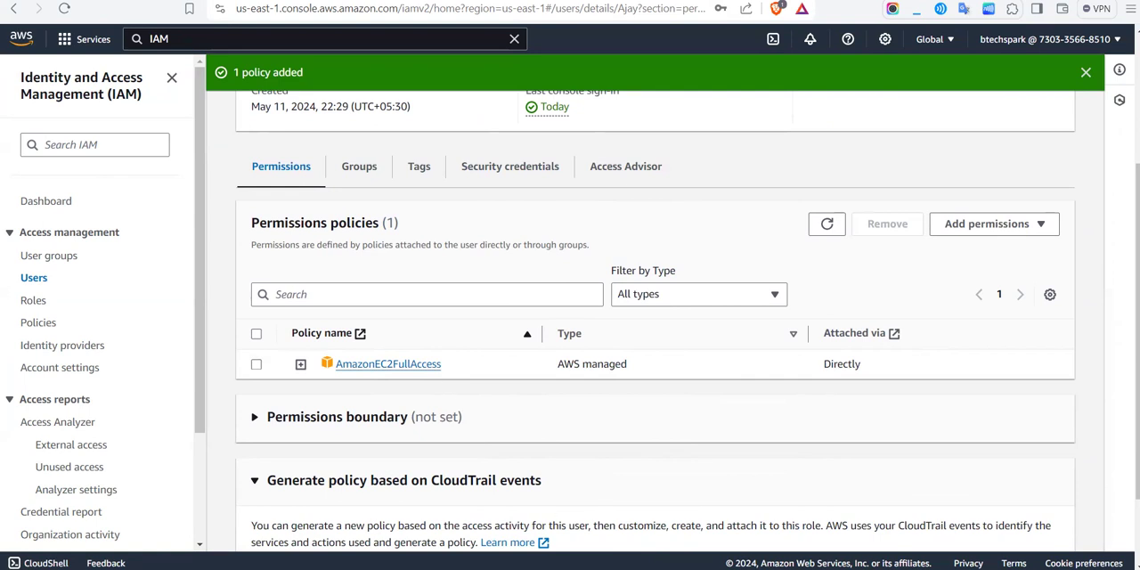
click(736, 523)
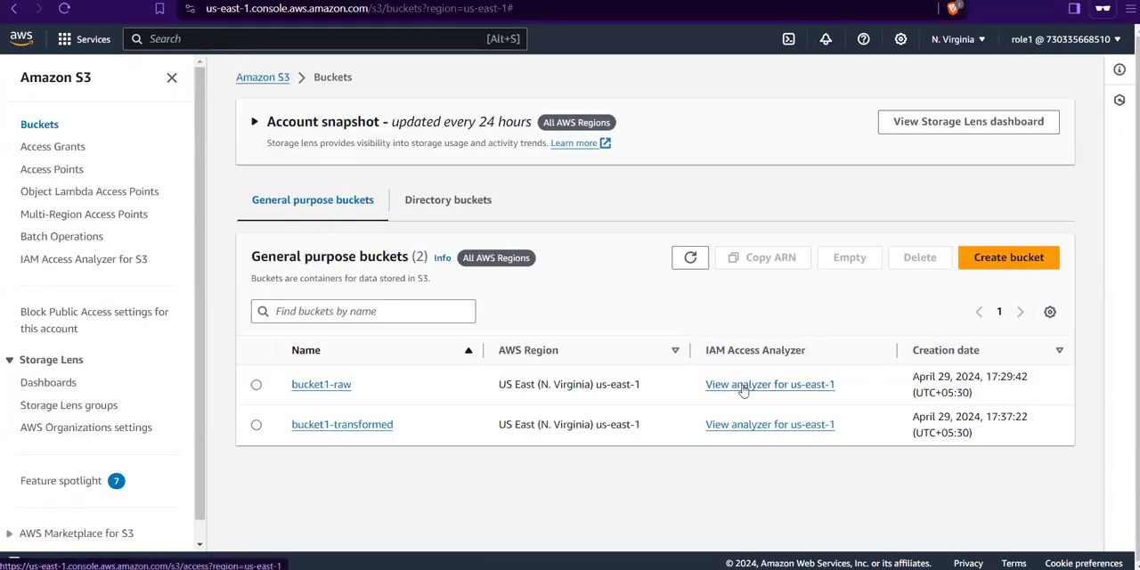
Step: Check the account details for the active role and the underlying signed-in user
click(1082, 34)
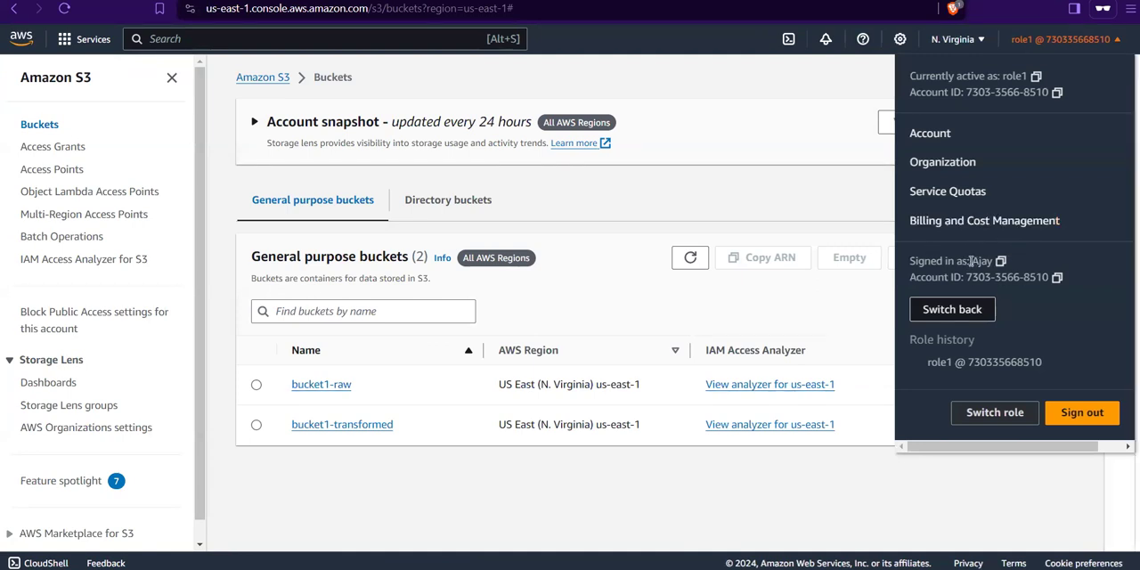
drag(961, 261, 1040, 273)
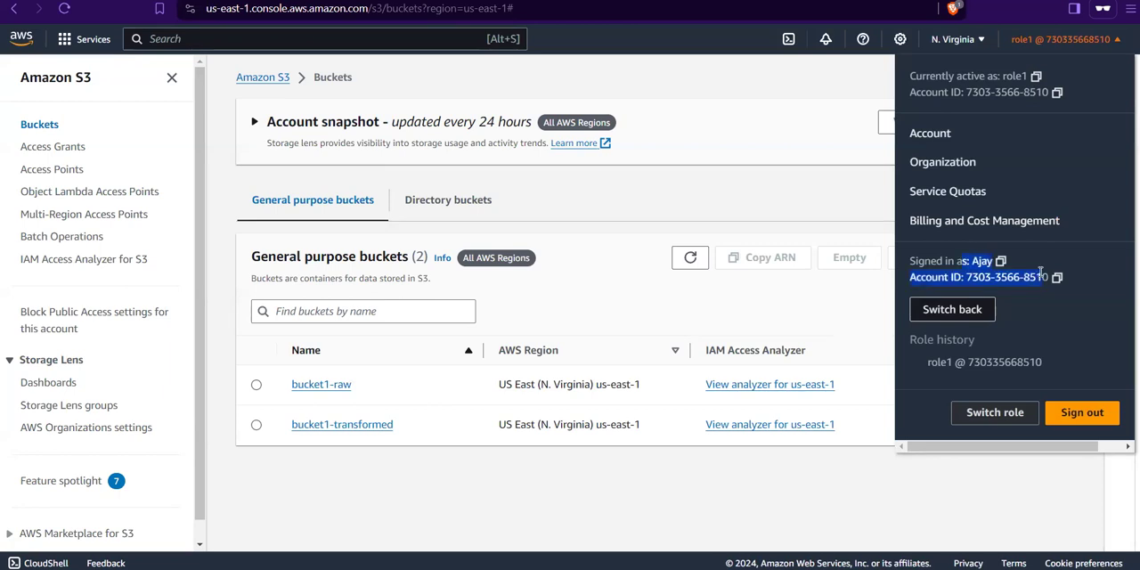
click(790, 204)
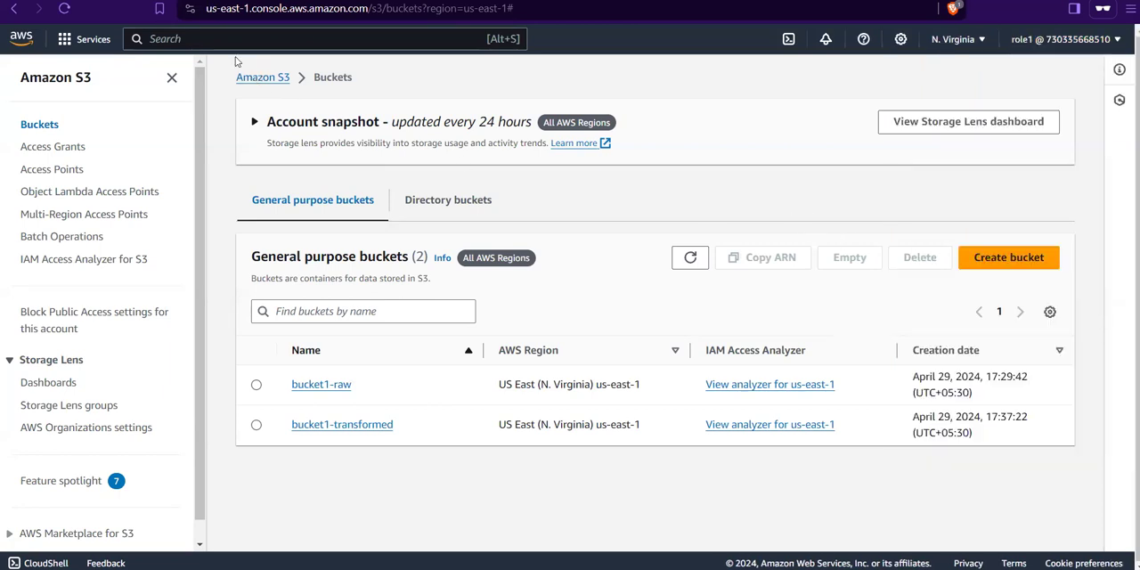
Step: Search for ec2, open the EC2 dashboard under role1, and display the account and role details
click(227, 41)
text(ec2)
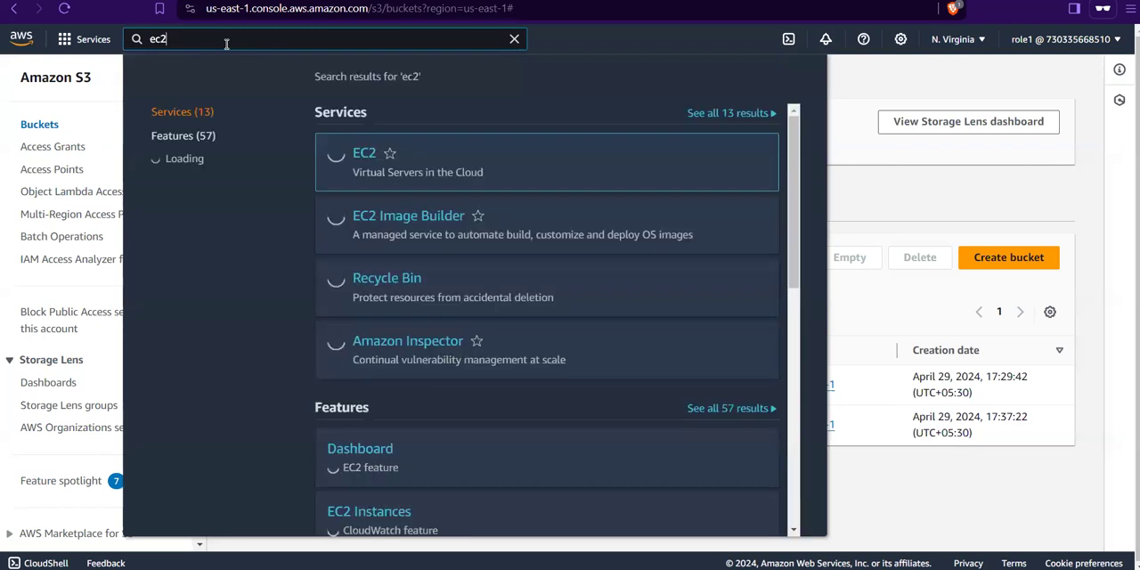
click(362, 164)
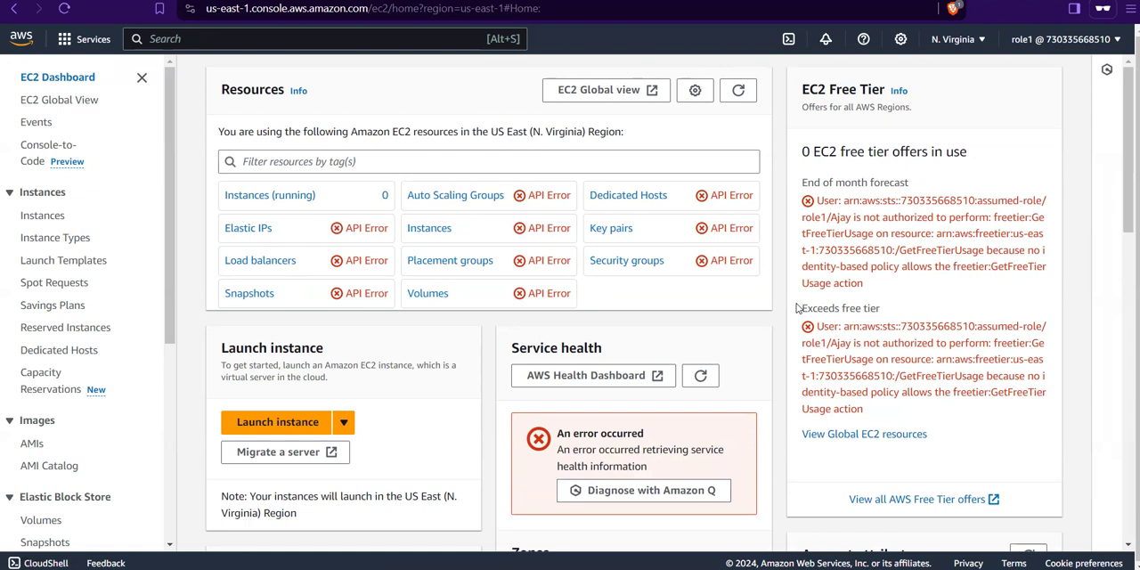
click(1046, 45)
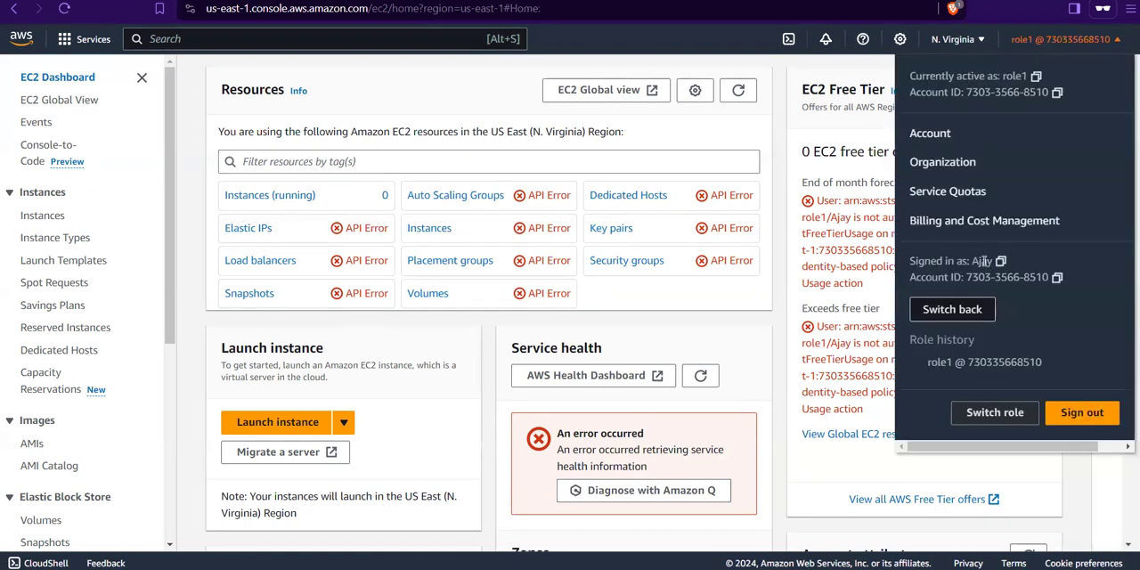
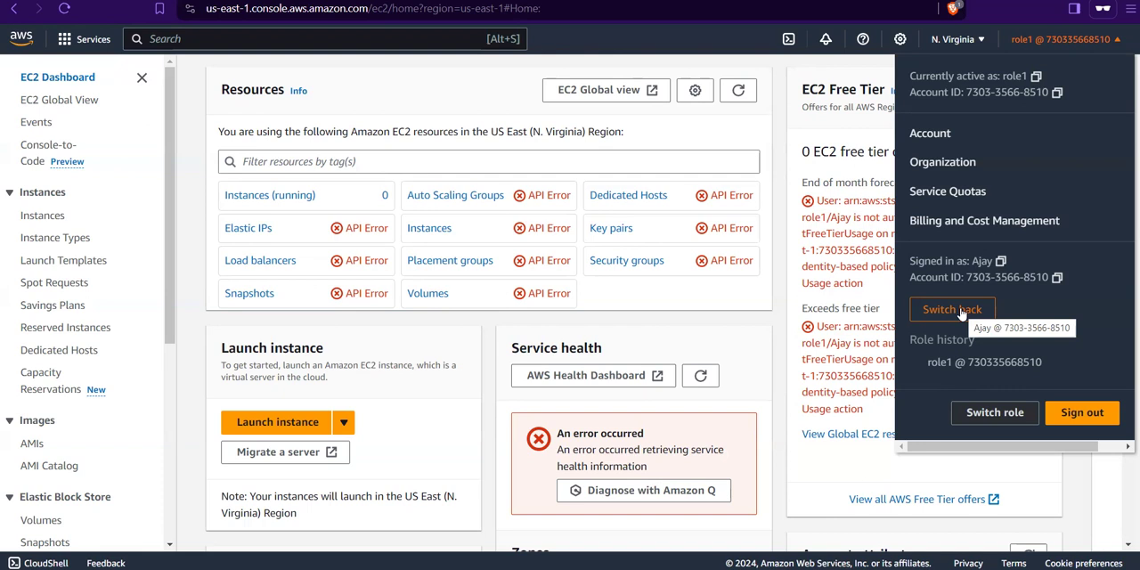
Step: Switch back from role1 to the IAM user, then check the EC2 dashboard resources and the active account details
click(960, 312)
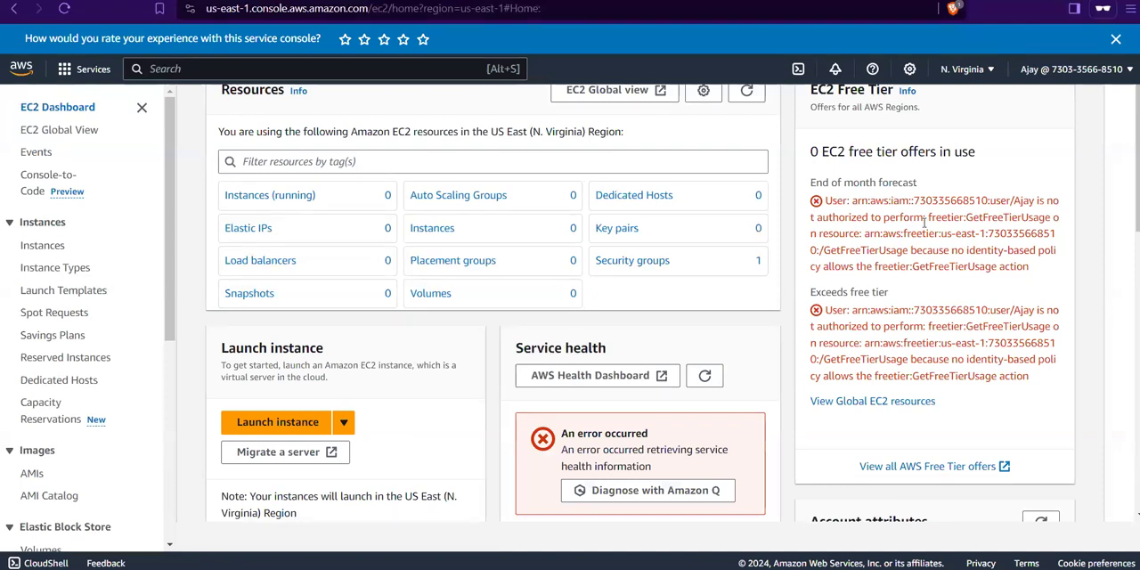
scroll(924, 223, up, 1)
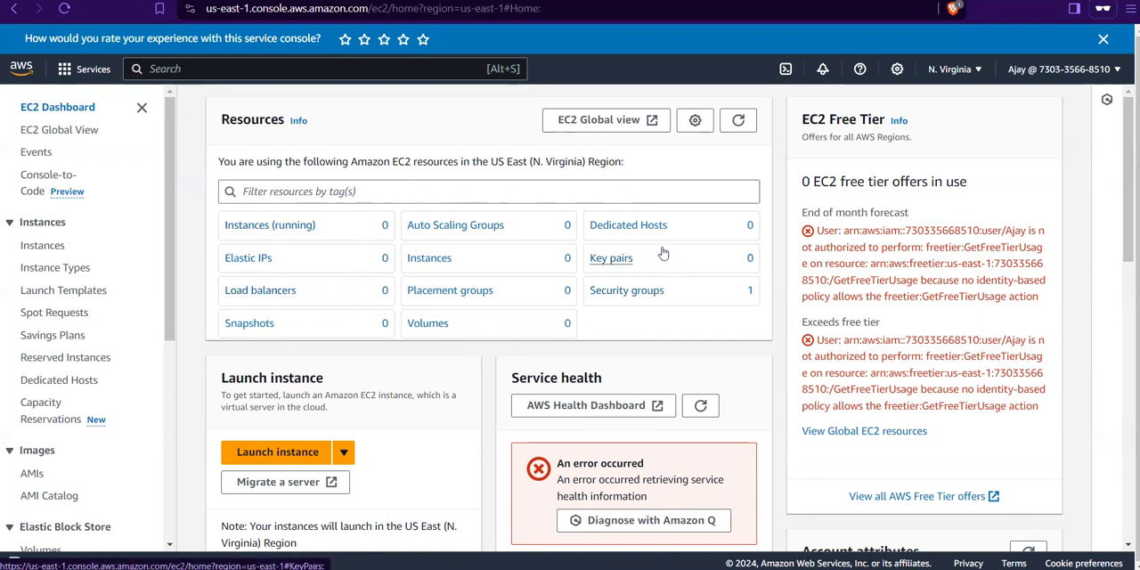
click(1037, 70)
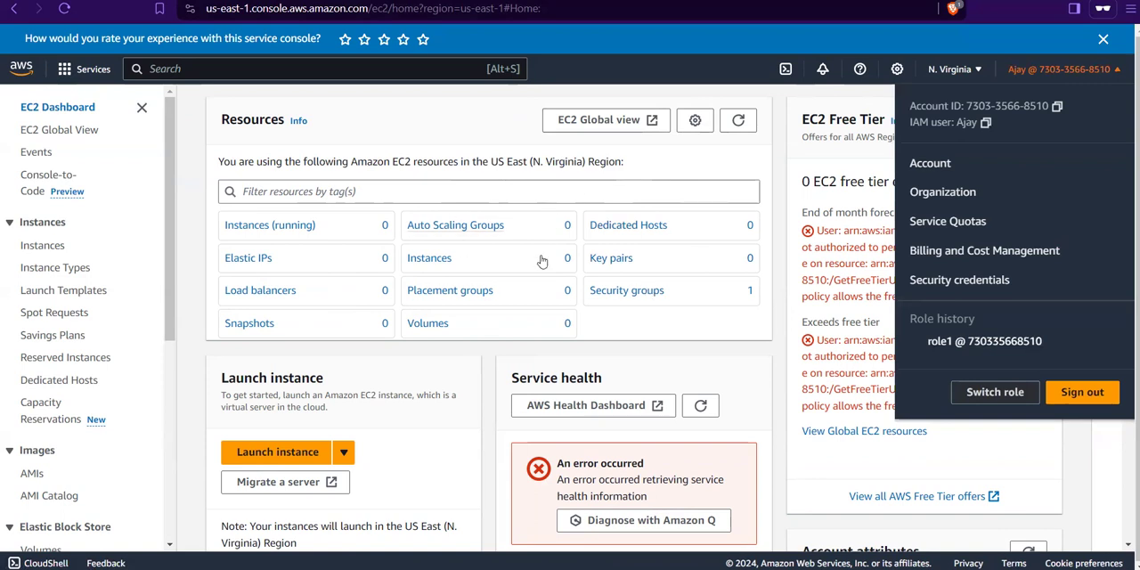
click(685, 357)
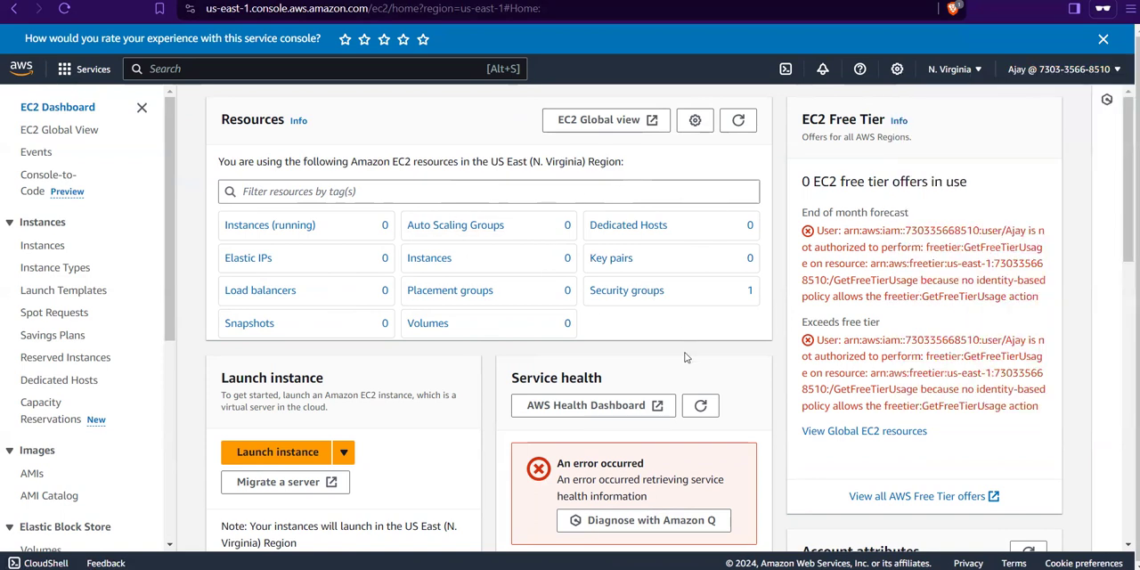
Step: Switch to the administrator's IAM window and view the credential report, organization activity and service control policies pages
mouse_move(638, 569)
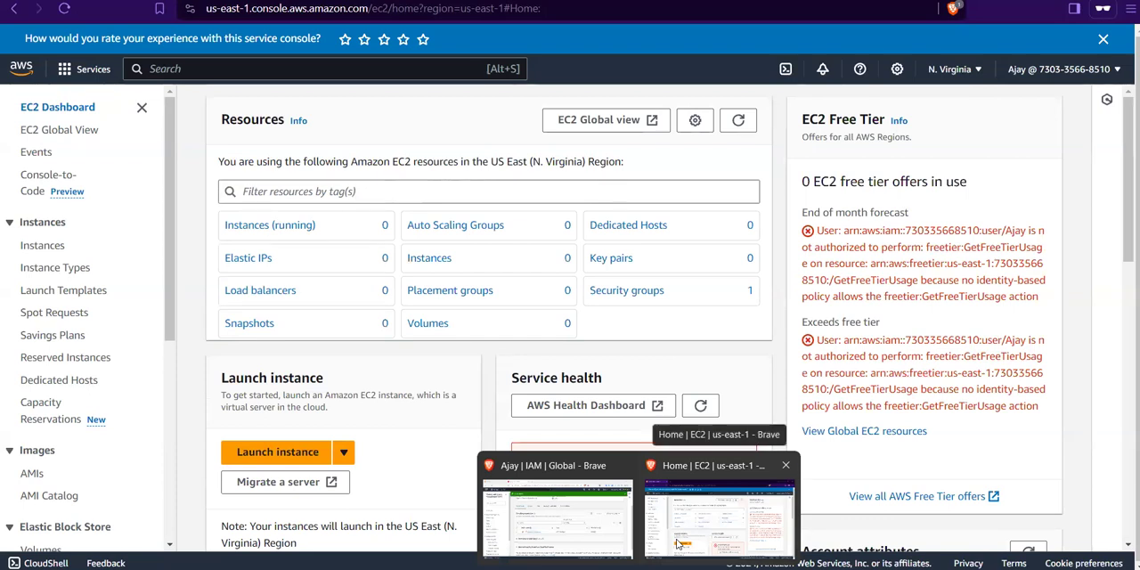
click(626, 532)
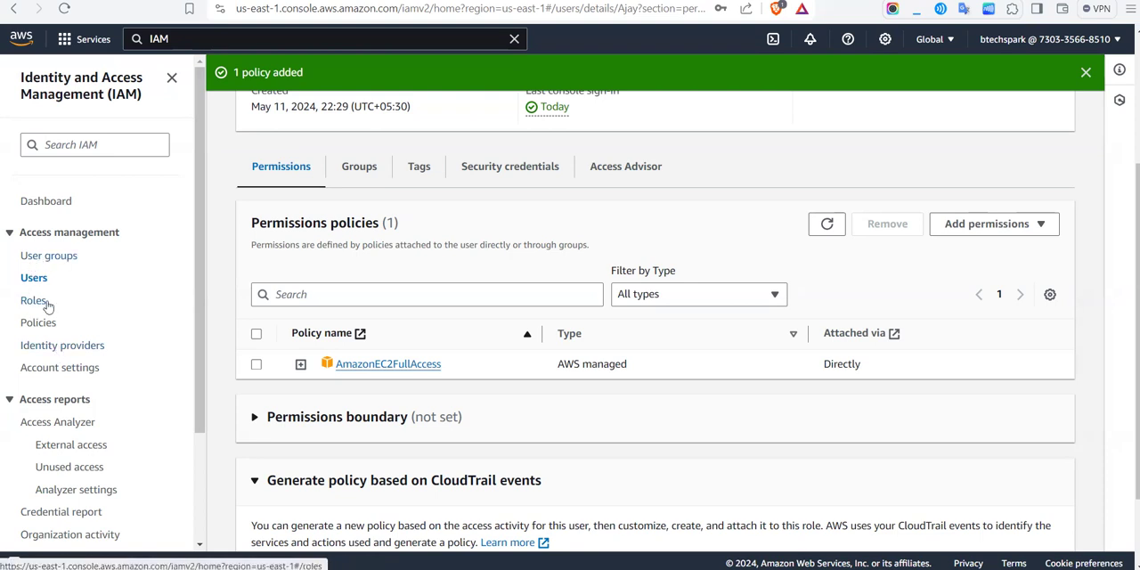
scroll(127, 405, down, 3)
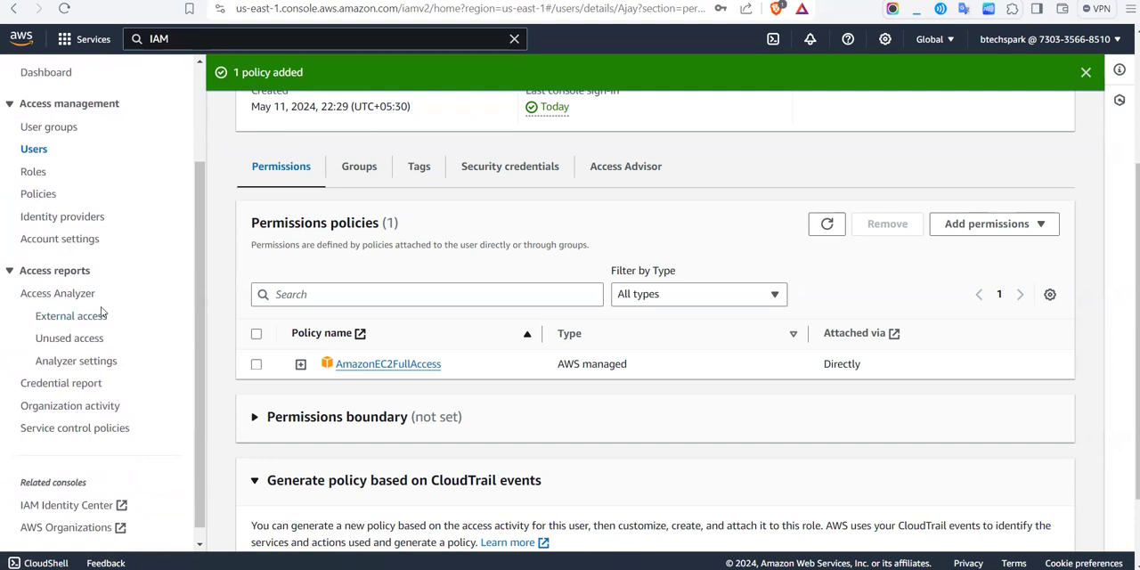
click(95, 383)
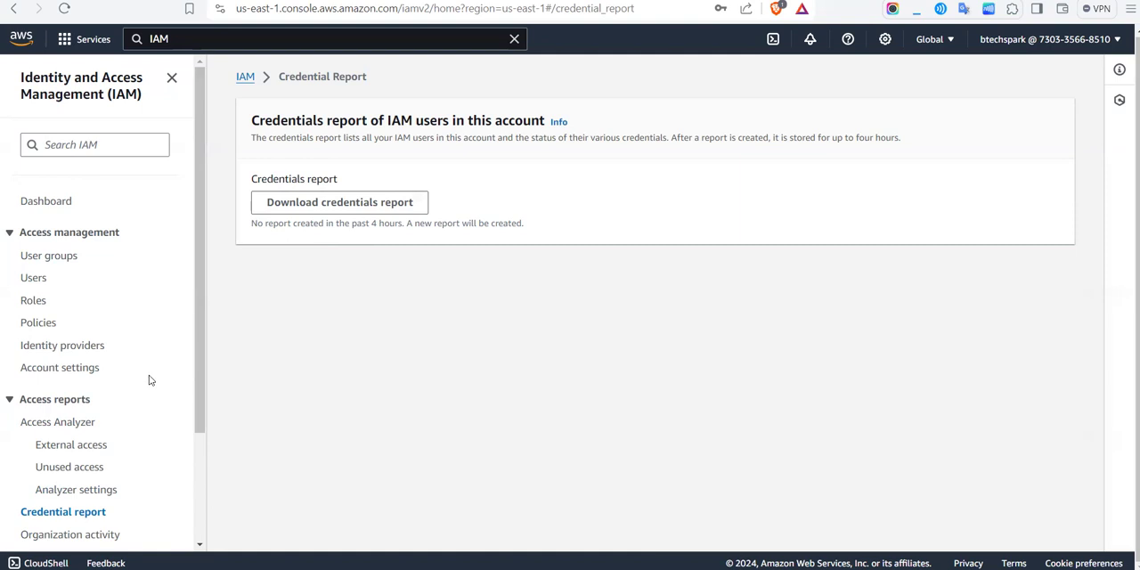
scroll(148, 380, down, 2)
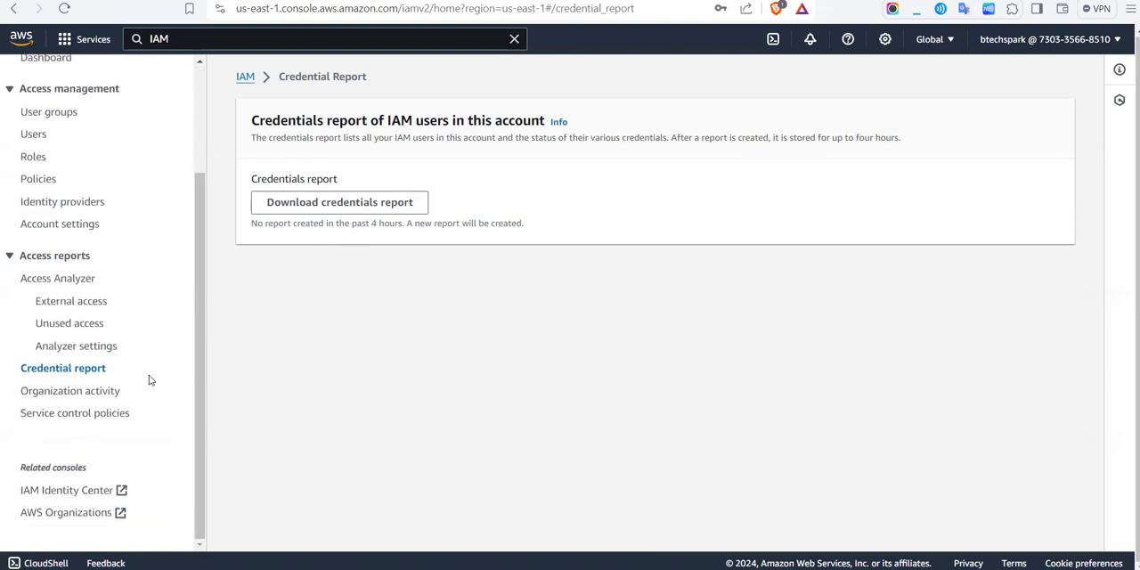
click(72, 393)
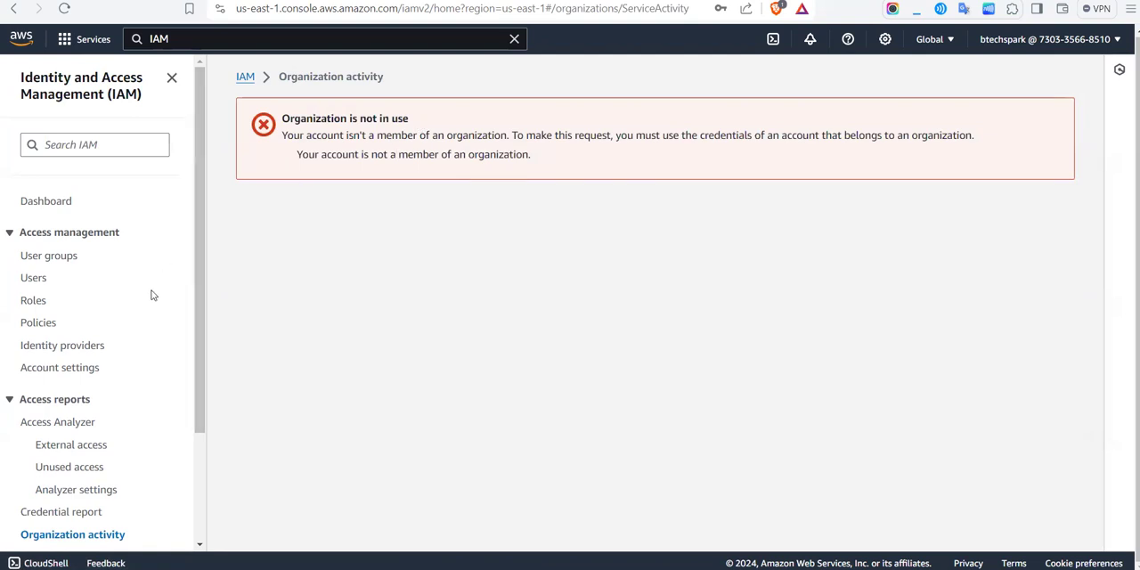
scroll(152, 294, down, 3)
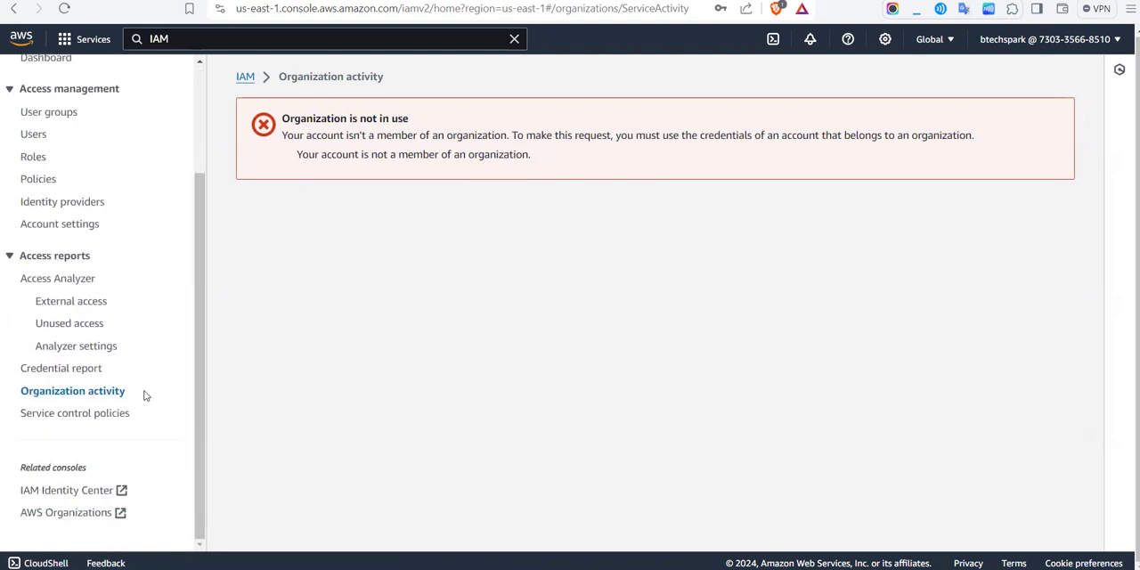
click(87, 413)
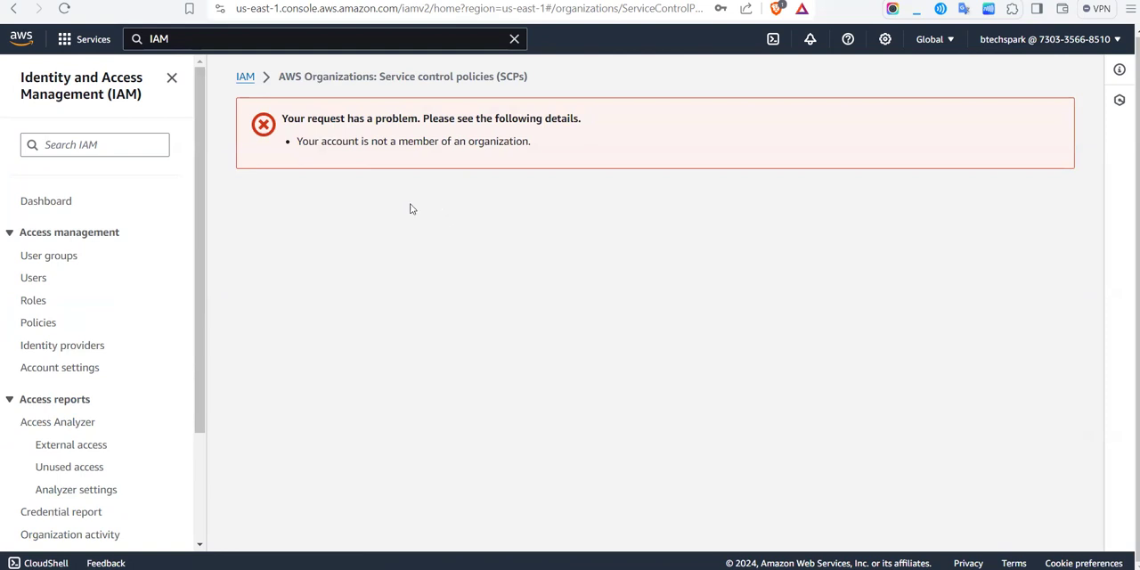
Step: Open the Access Analyzer external access page and read the help text about external access findings
scroll(135, 362, down, 2)
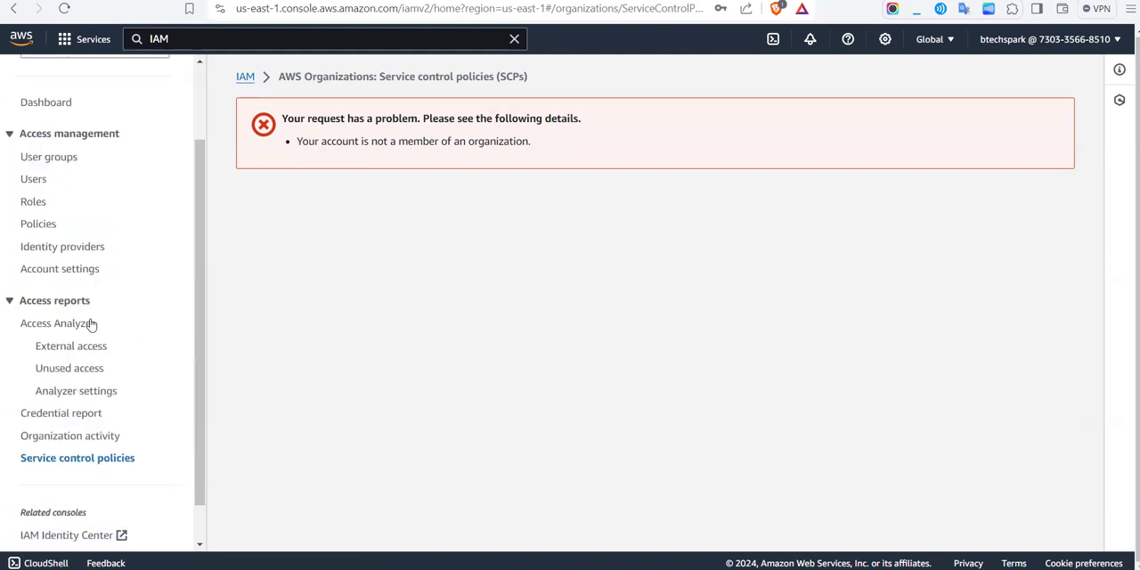
click(37, 350)
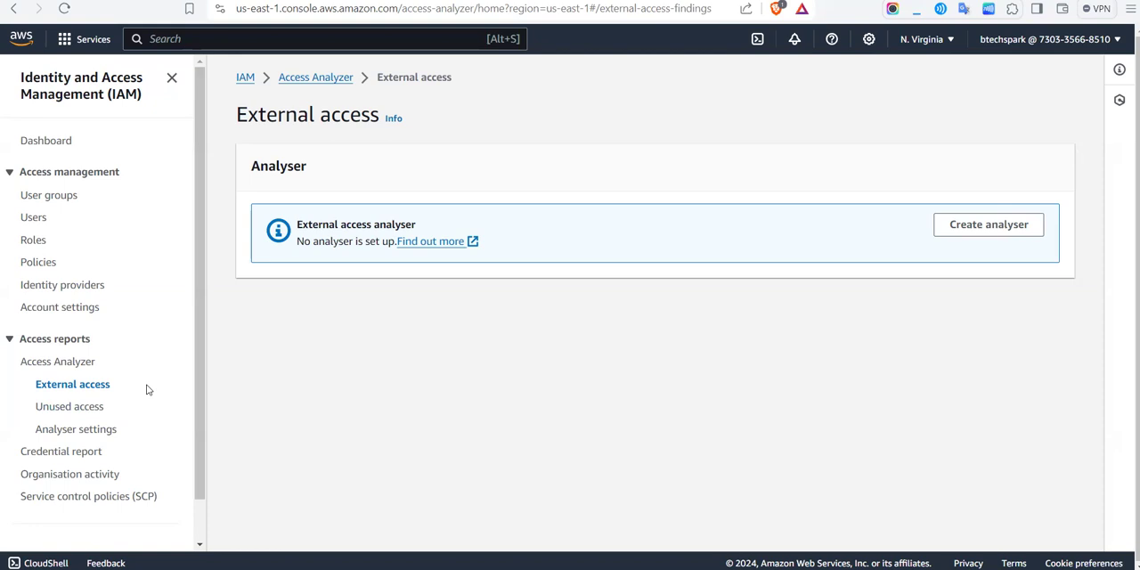
click(395, 119)
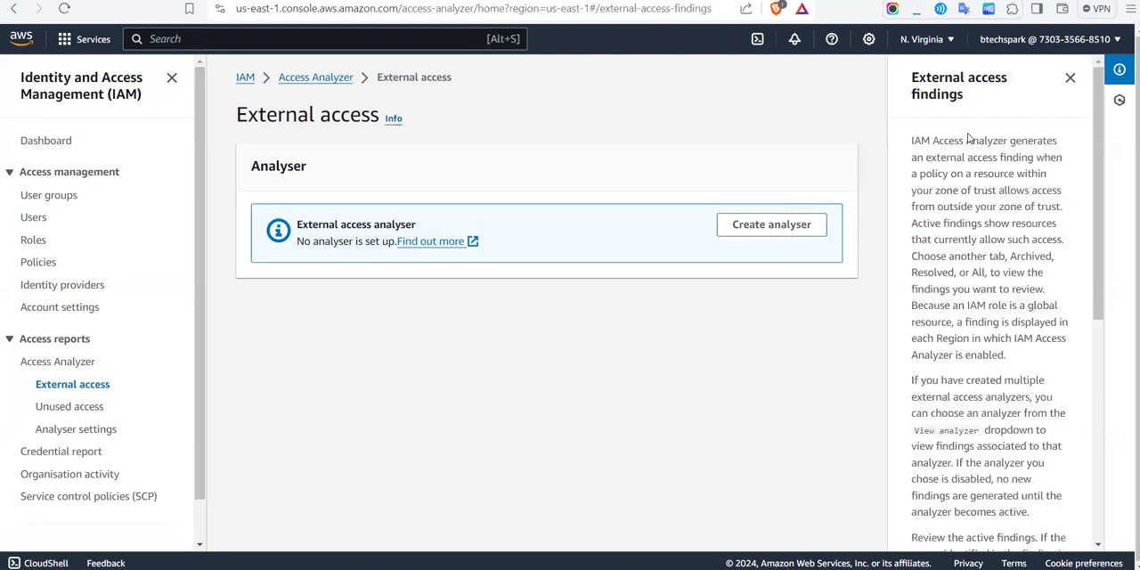
drag(968, 139, 997, 220)
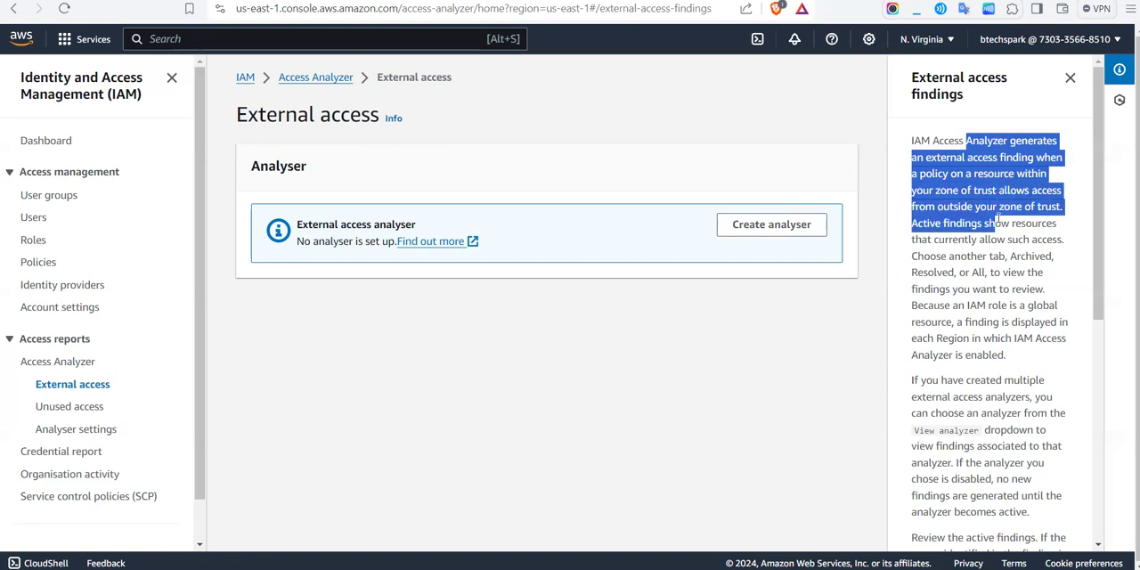
click(998, 220)
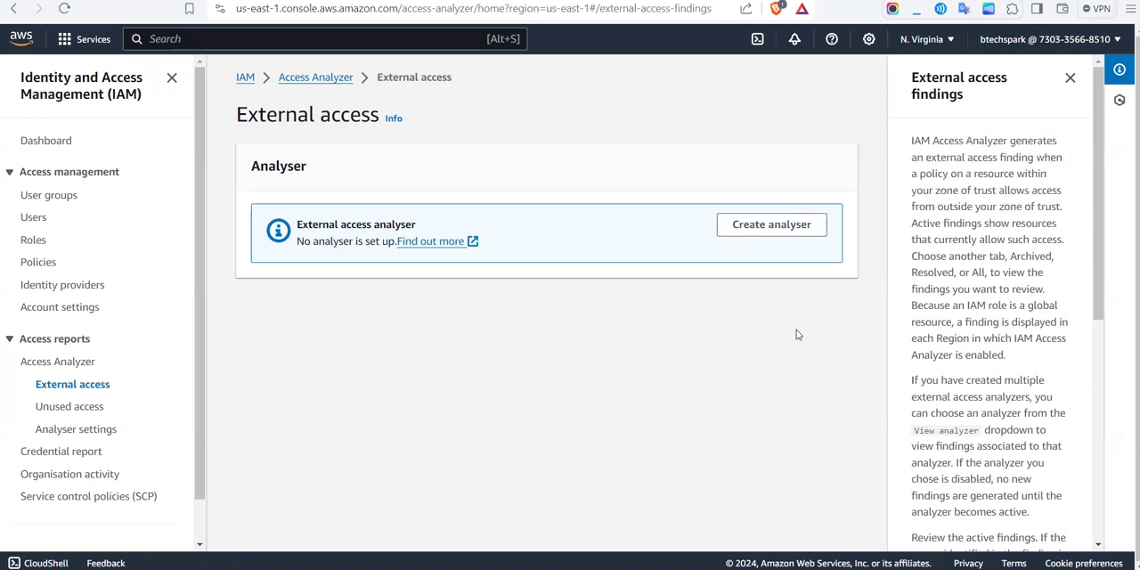
drag(967, 158, 973, 207)
click(972, 206)
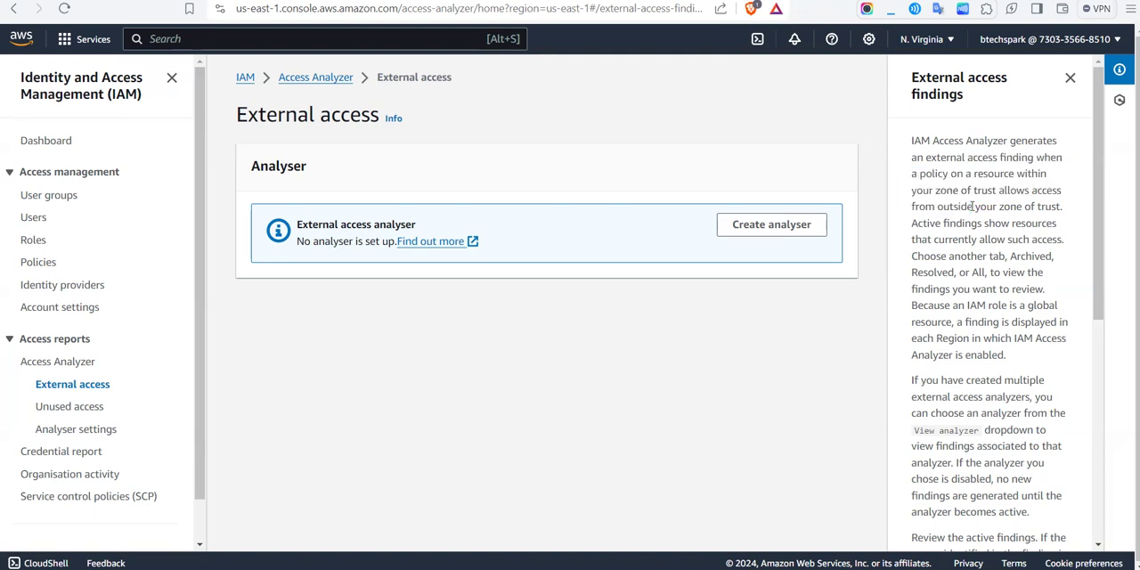
drag(944, 208, 1053, 208)
click(1053, 207)
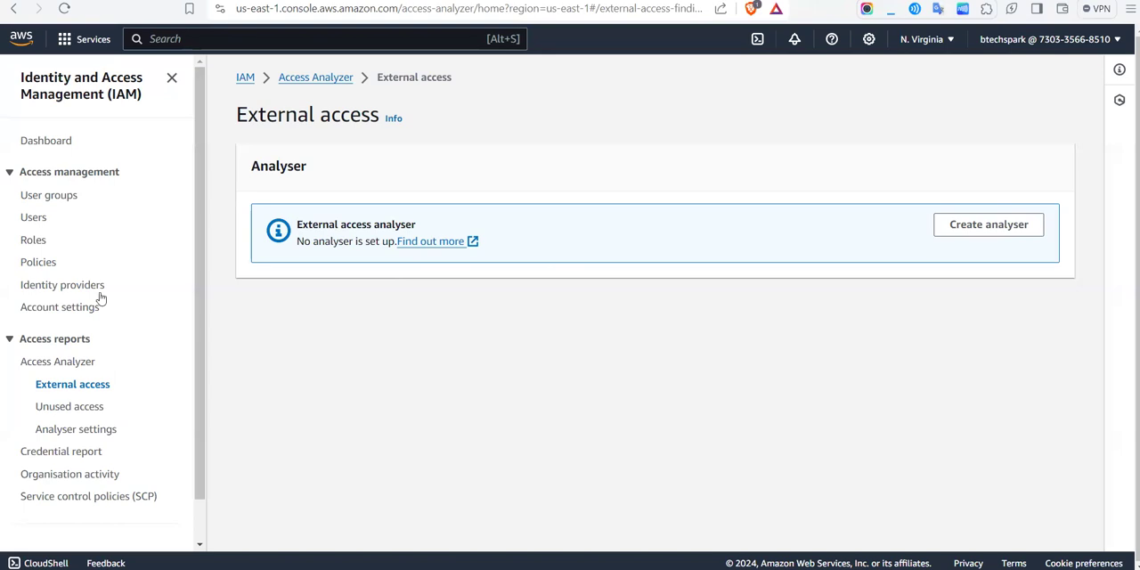
Step: View the unused access page and analyser settings, and review the new analyser form for external access analysis
click(64, 408)
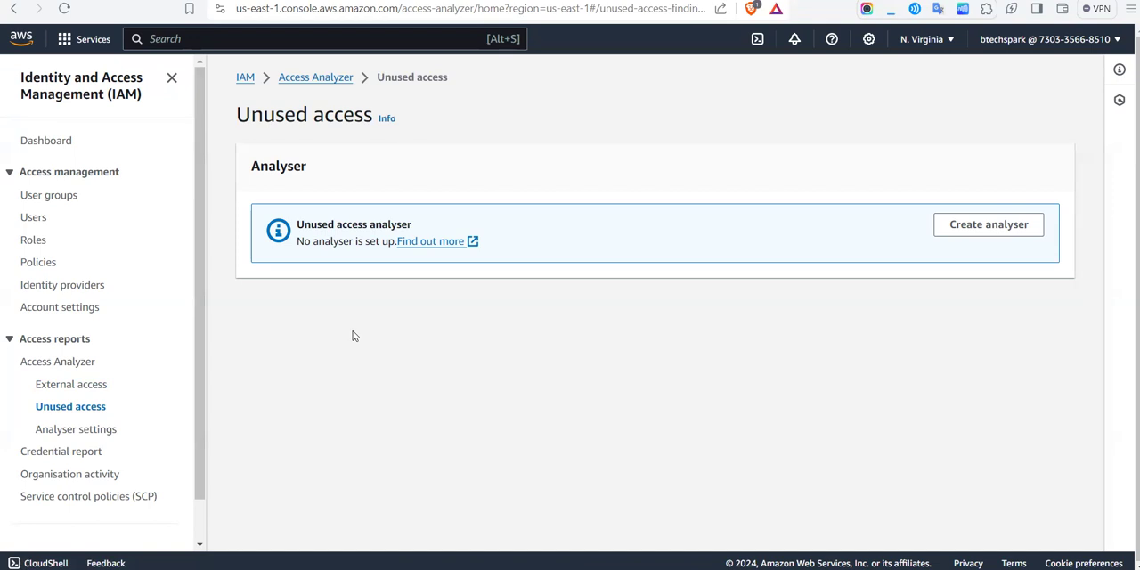
click(93, 435)
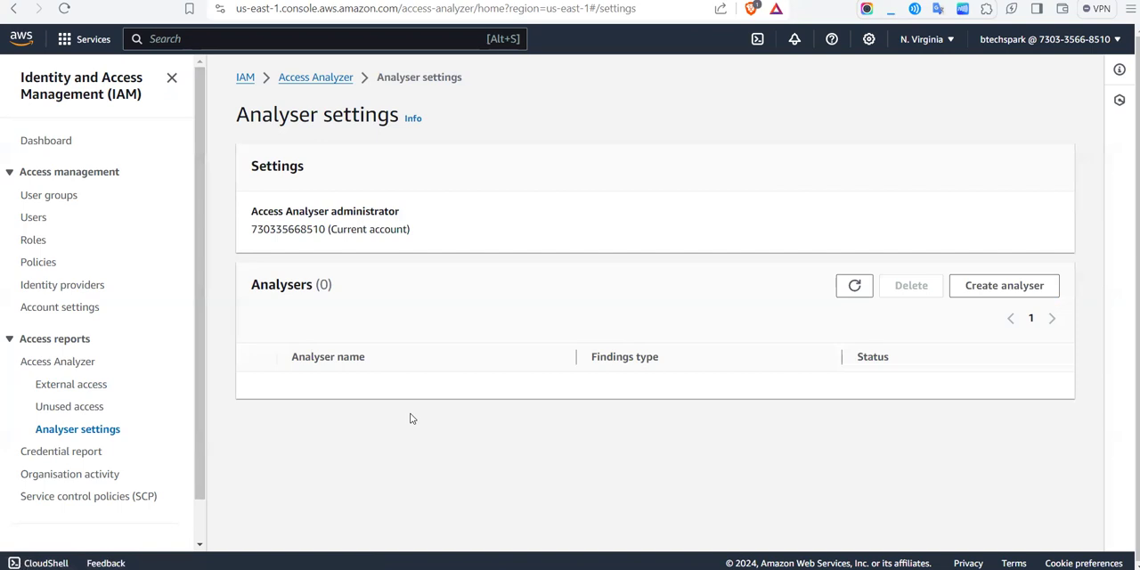
click(991, 296)
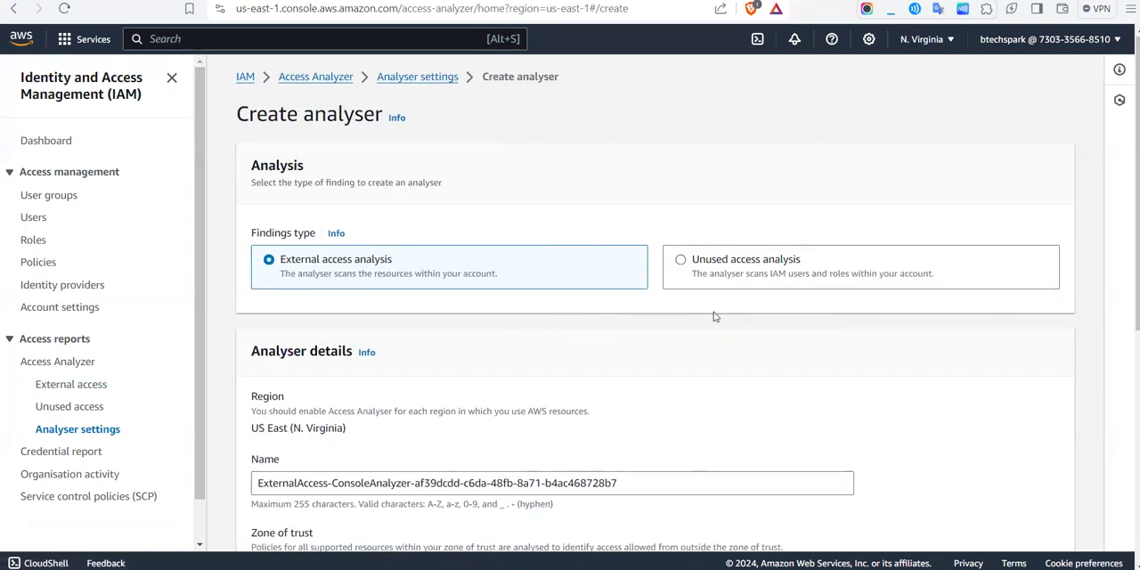
scroll(712, 316, down, 2)
scroll(523, 343, down, 3)
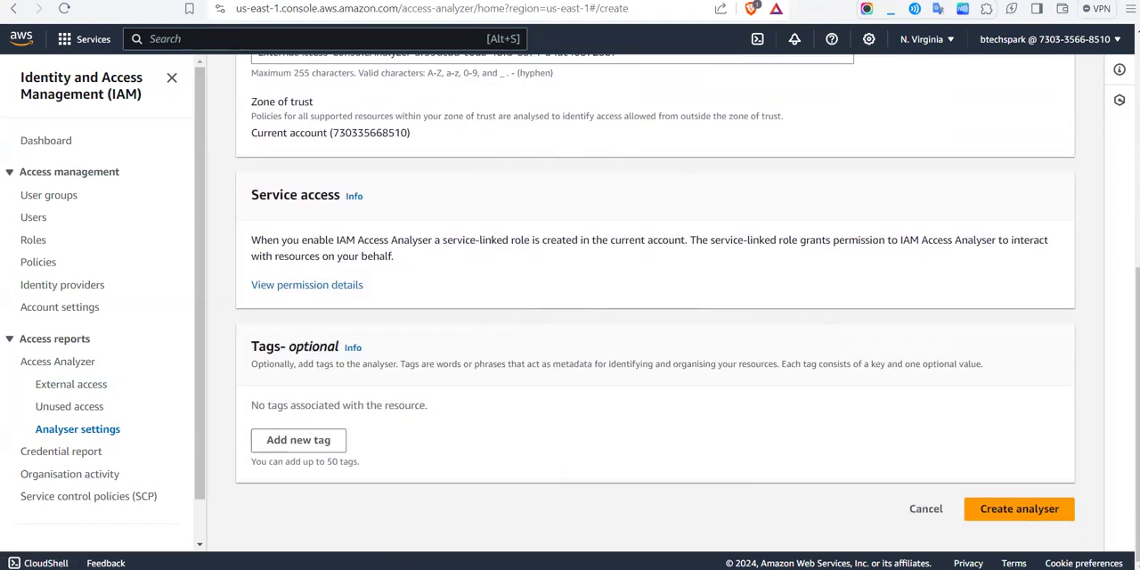
scroll(756, 461, up, 1)
scroll(755, 462, up, 5)
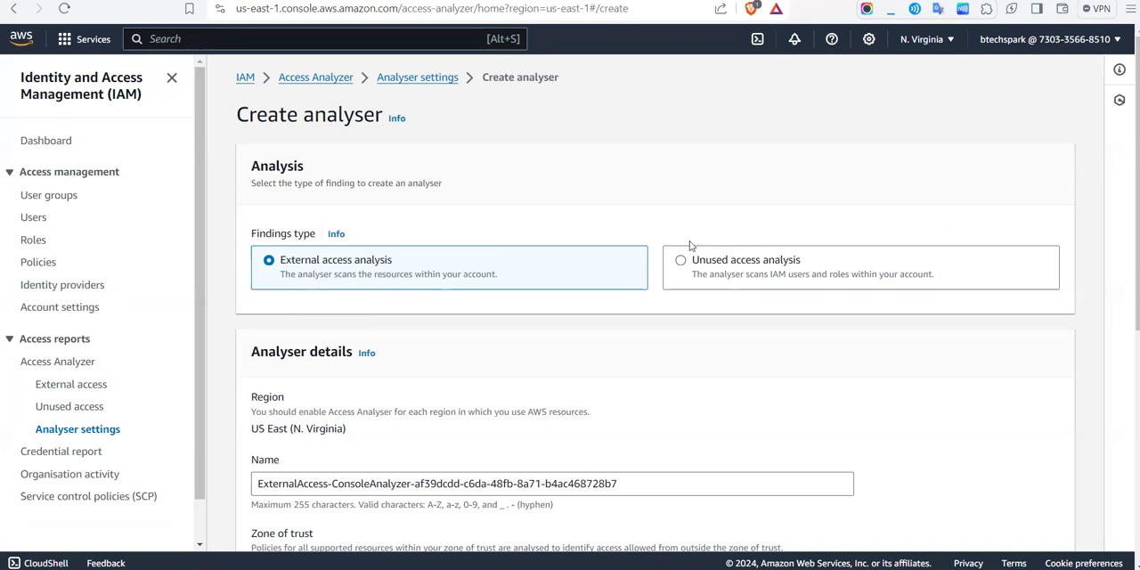
Step: Choose Unused access analysis as the findings type and review the analyser's details
click(690, 280)
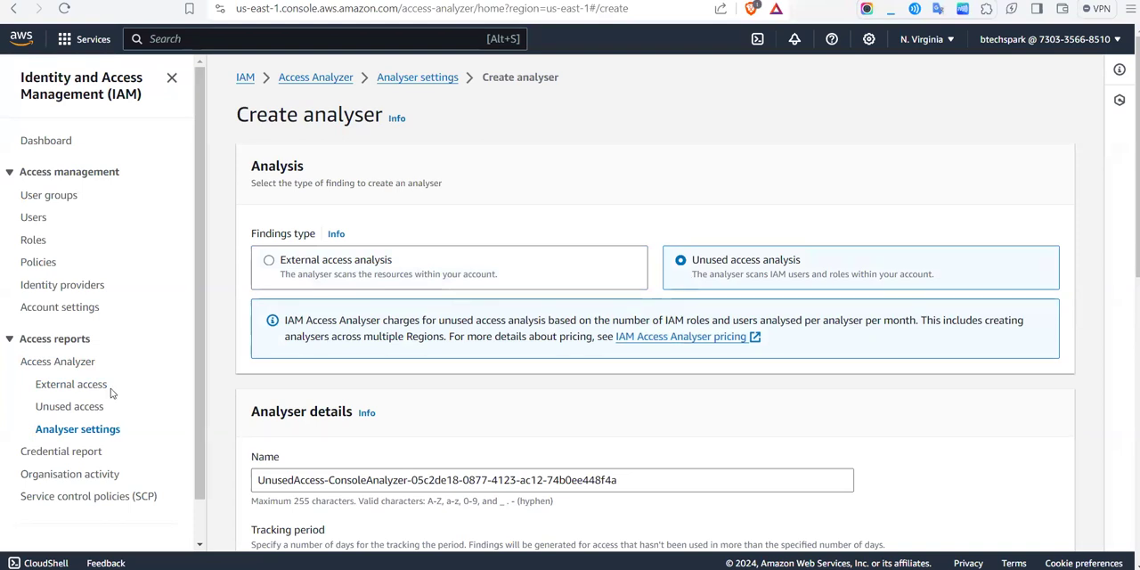
scroll(111, 392, down, 1)
scroll(111, 391, down, 2)
scroll(112, 389, up, 3)
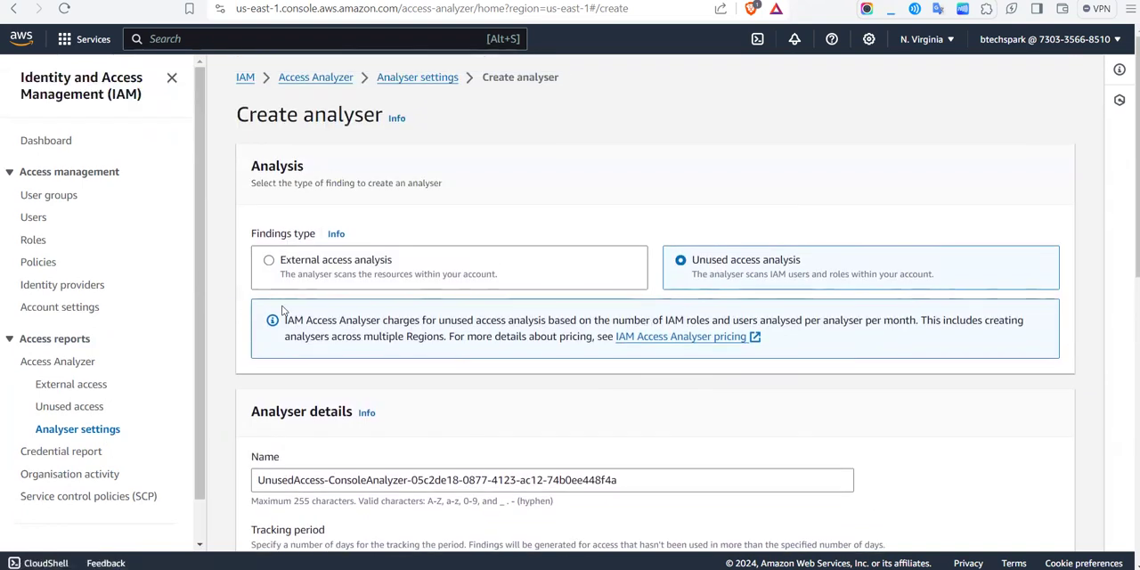
Step: View the identity providers page and examine the Security Token Service section in the account settings
click(40, 285)
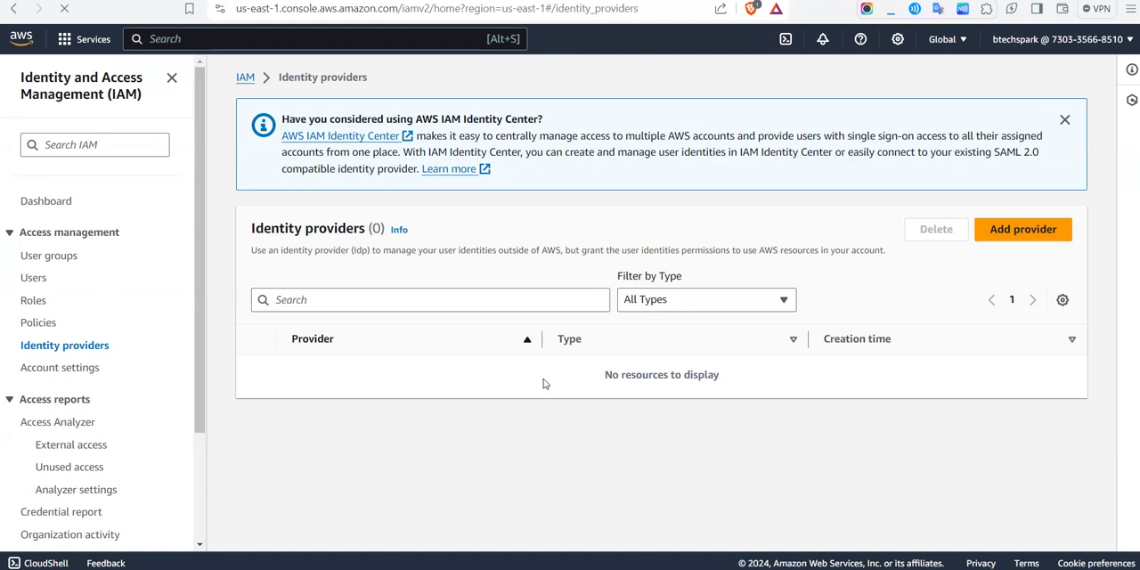
click(71, 374)
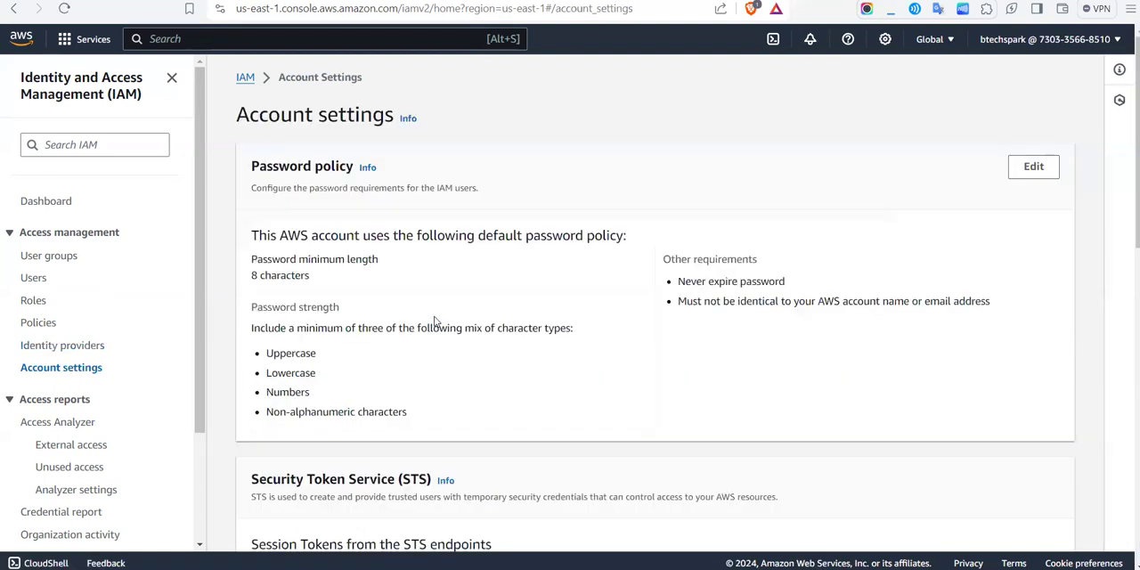
scroll(435, 325, down, 2)
scroll(434, 323, down, 3)
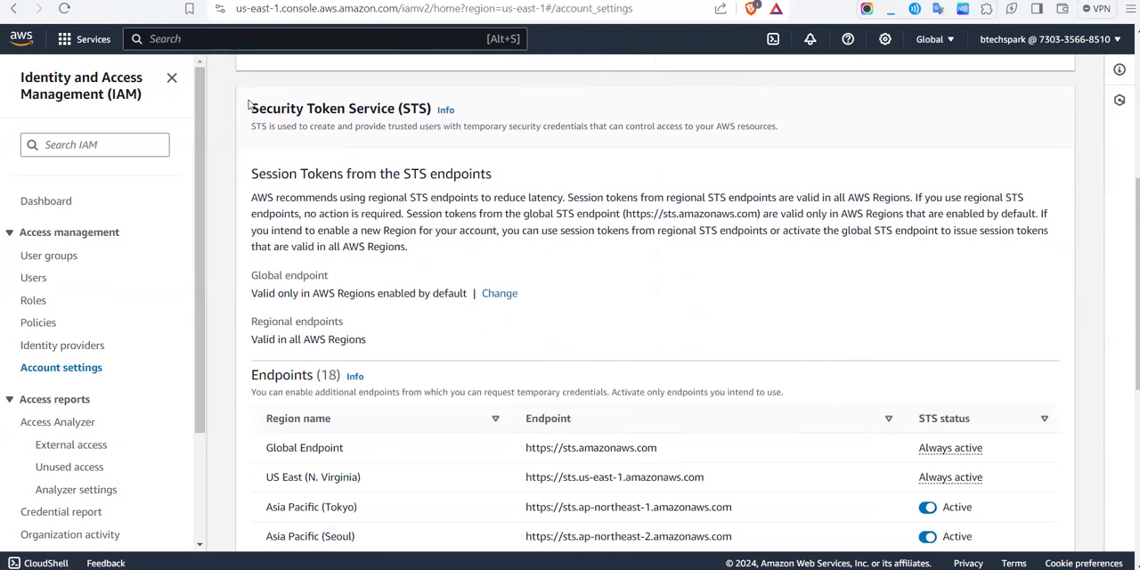
drag(249, 108, 423, 113)
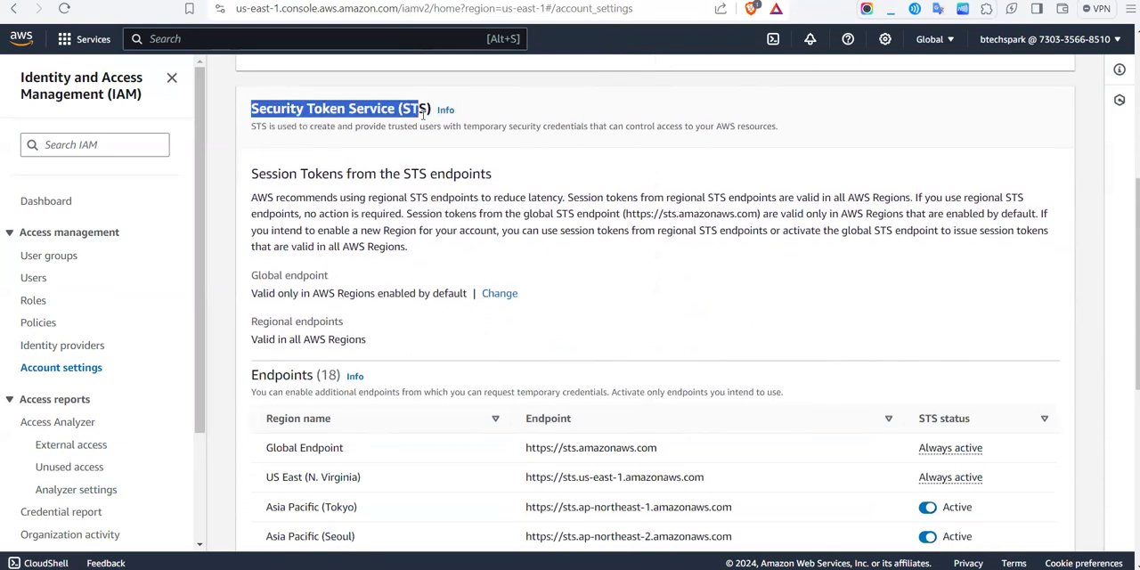
click(311, 119)
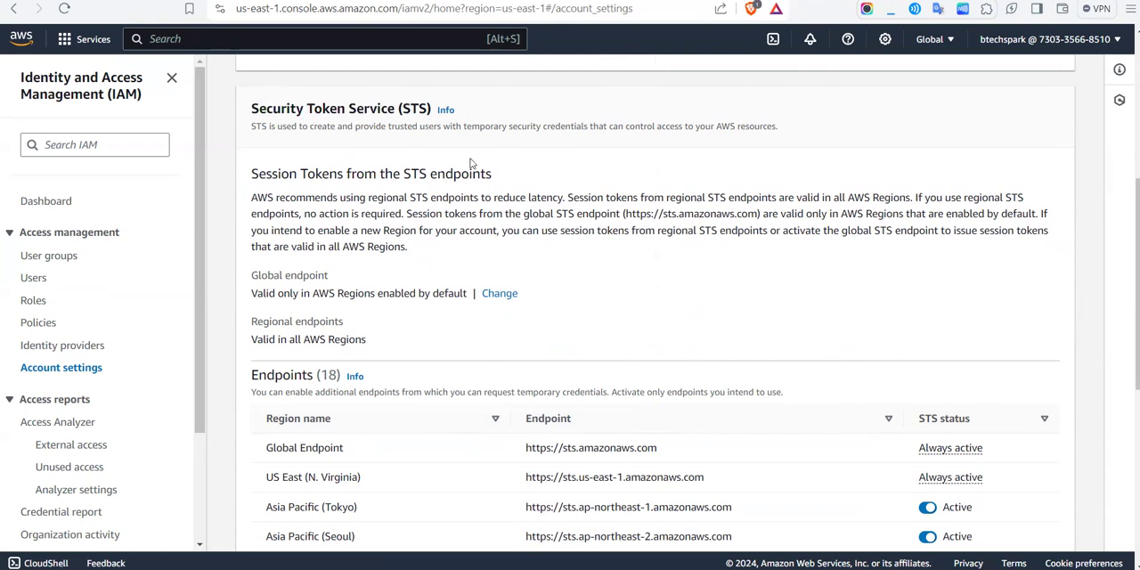
Step: Review the account's default password policy and open it for editing
scroll(500, 166, up, 5)
scroll(501, 165, down, 1)
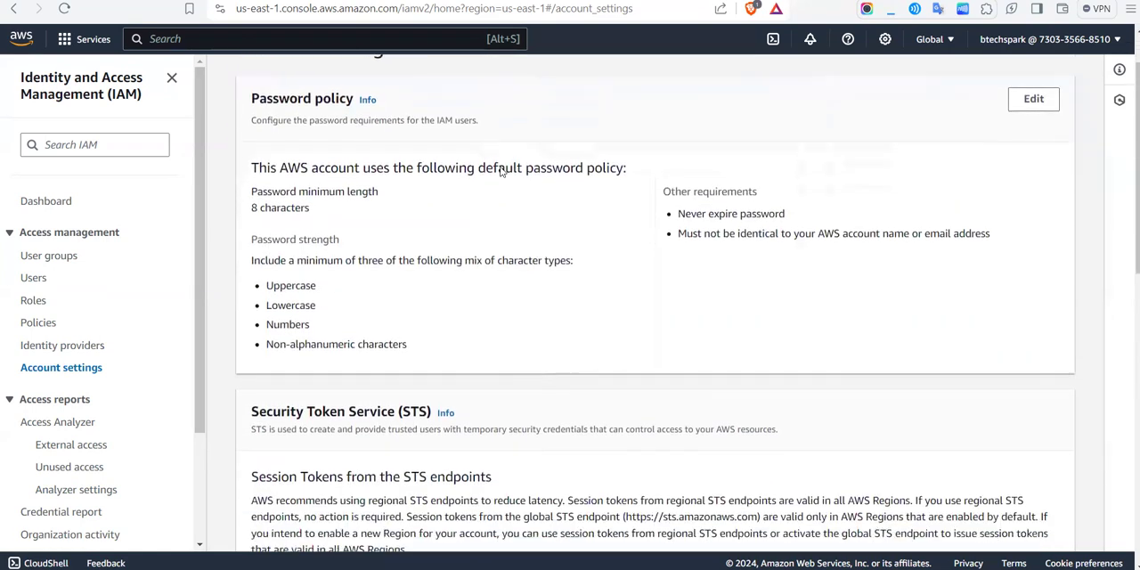
scroll(501, 166, up, 1)
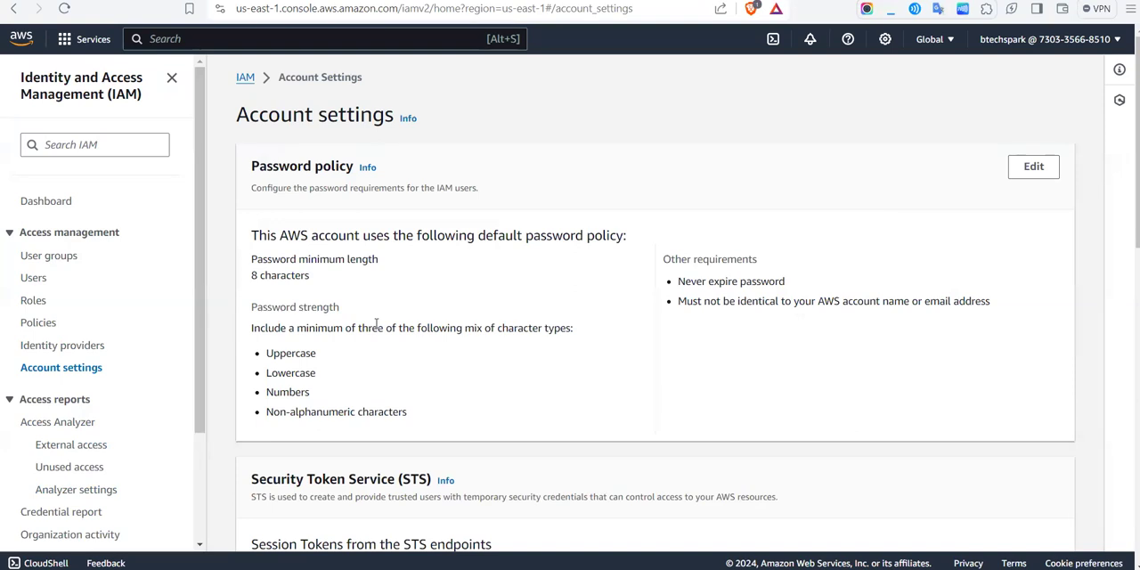
drag(252, 231, 459, 424)
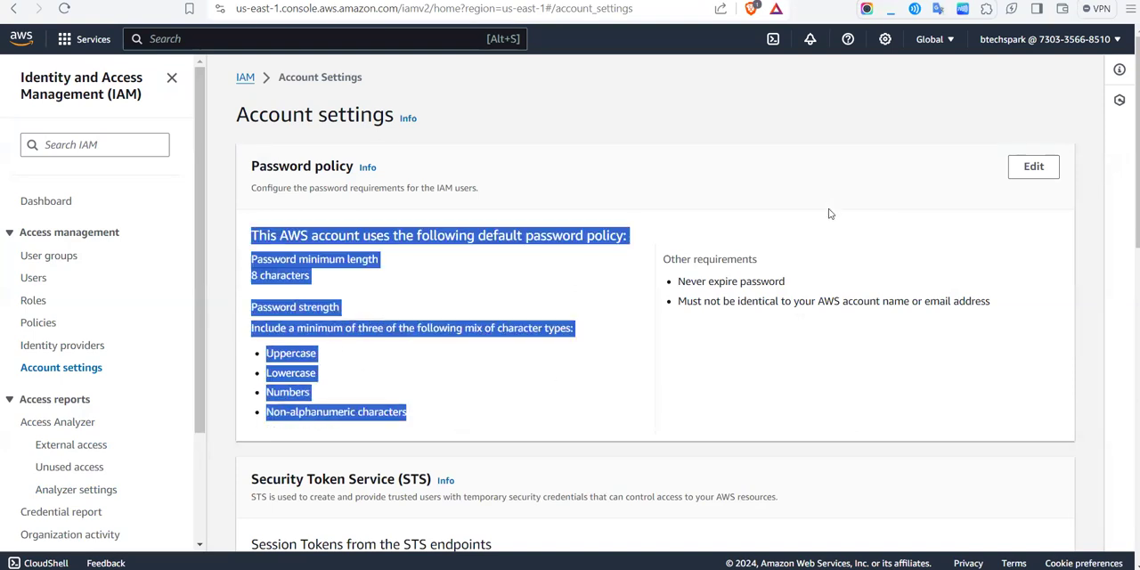
click(804, 235)
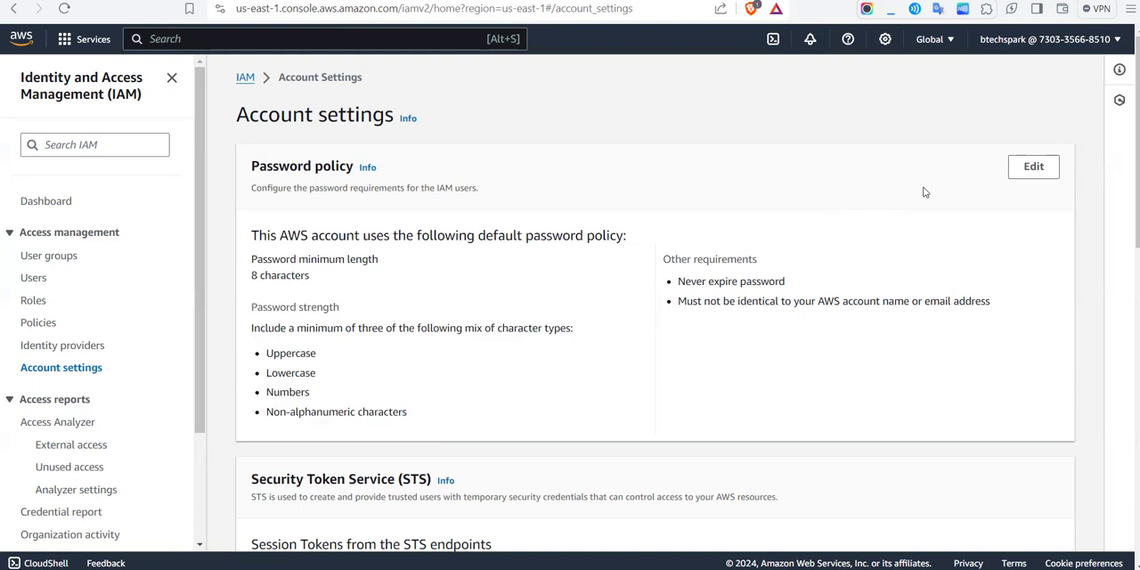
click(1033, 167)
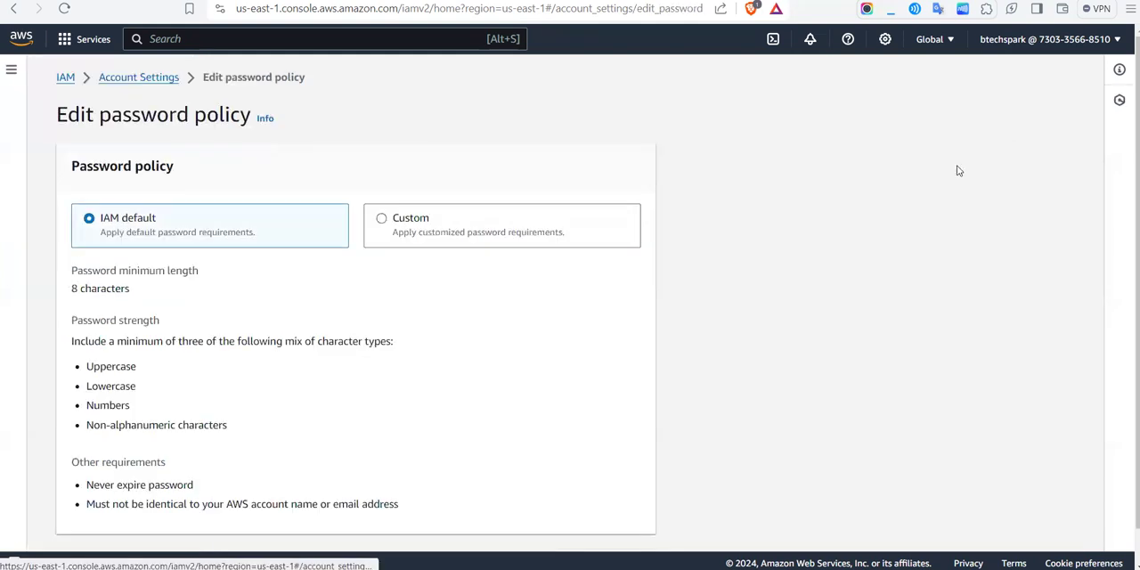
Step: Review the custom password policy options, switch the selection back to IAM default and cancel the edit
click(378, 217)
scroll(299, 303, down, 1)
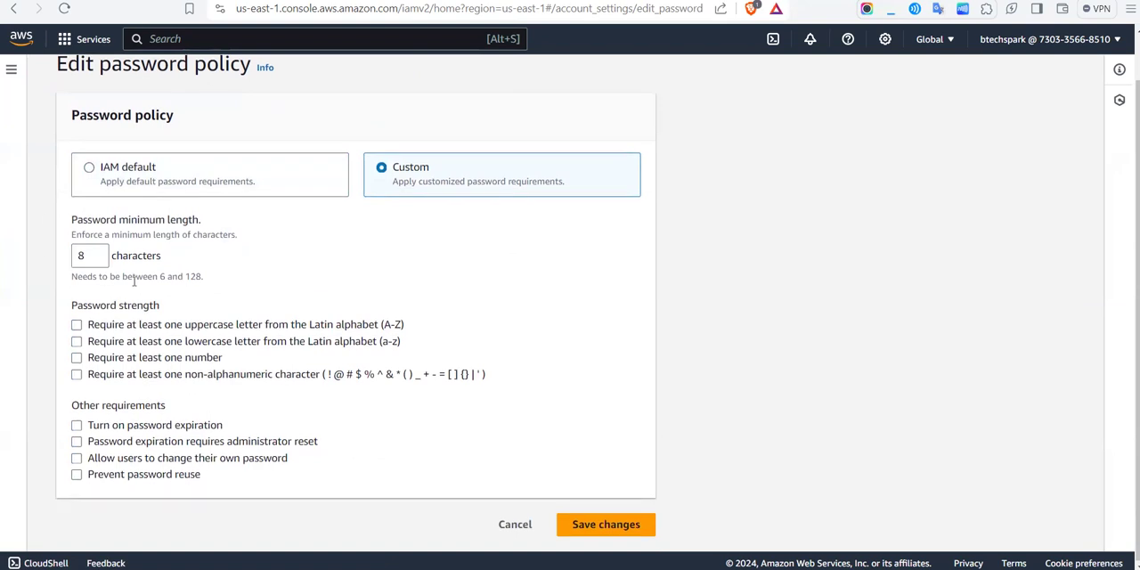
click(82, 258)
click(134, 186)
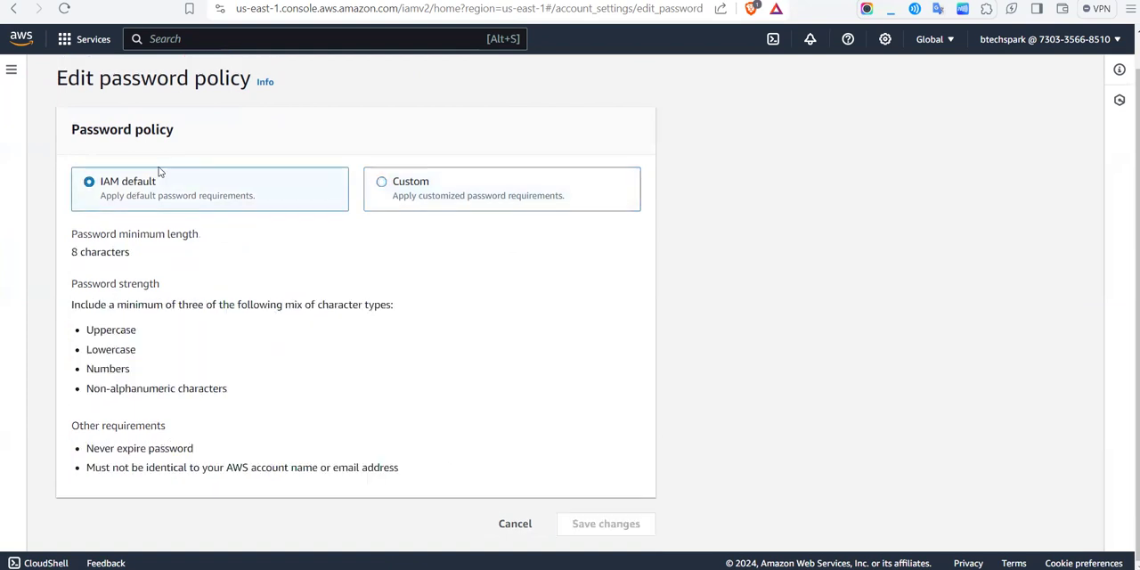
click(515, 524)
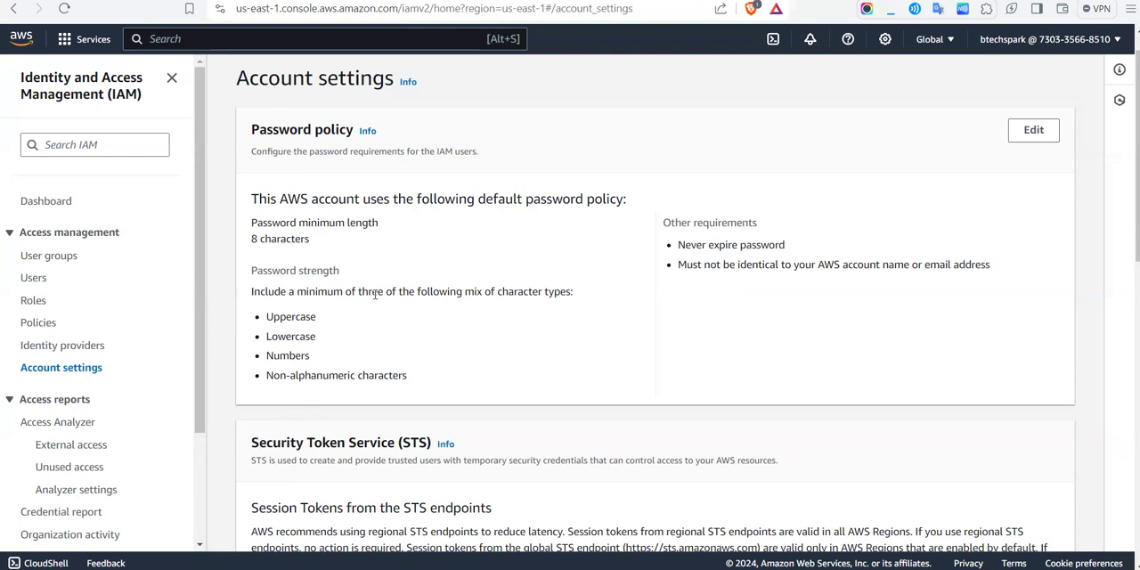
Step: Examine the Security Token Service section of the account settings, including the session token settings and regional endpoints list
scroll(375, 294, down, 5)
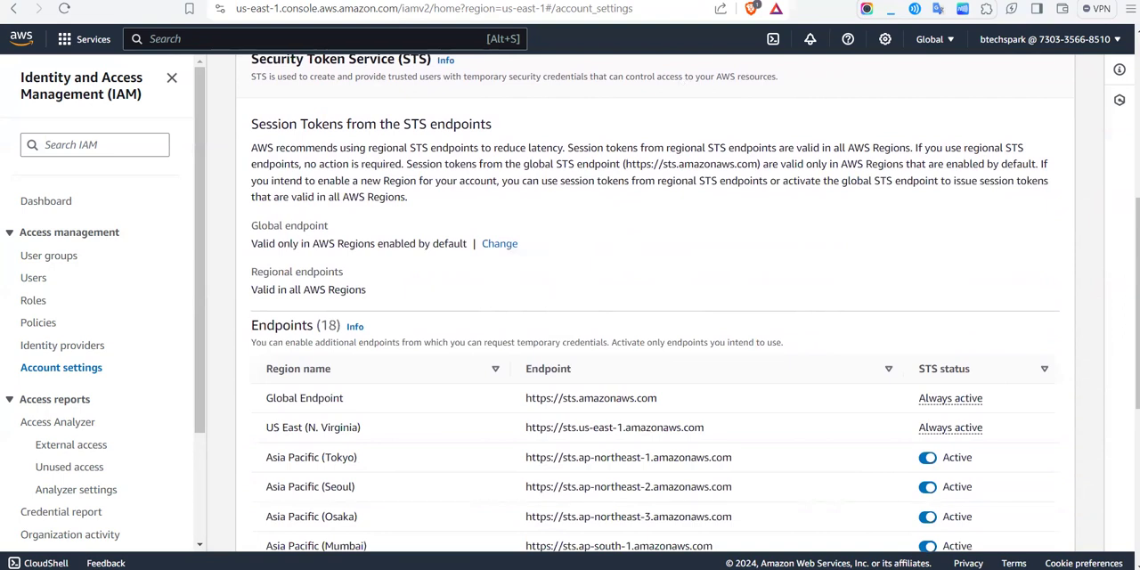
scroll(654, 303, down, 1)
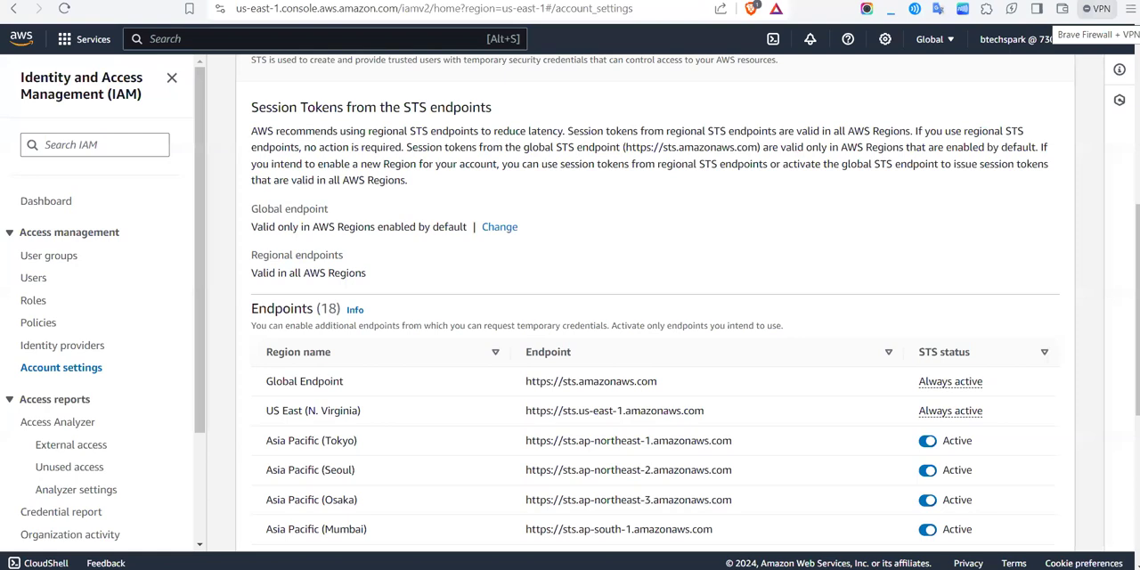
scroll(601, 159, down, 2)
scroll(601, 159, down, 2)
scroll(596, 158, up, 6)
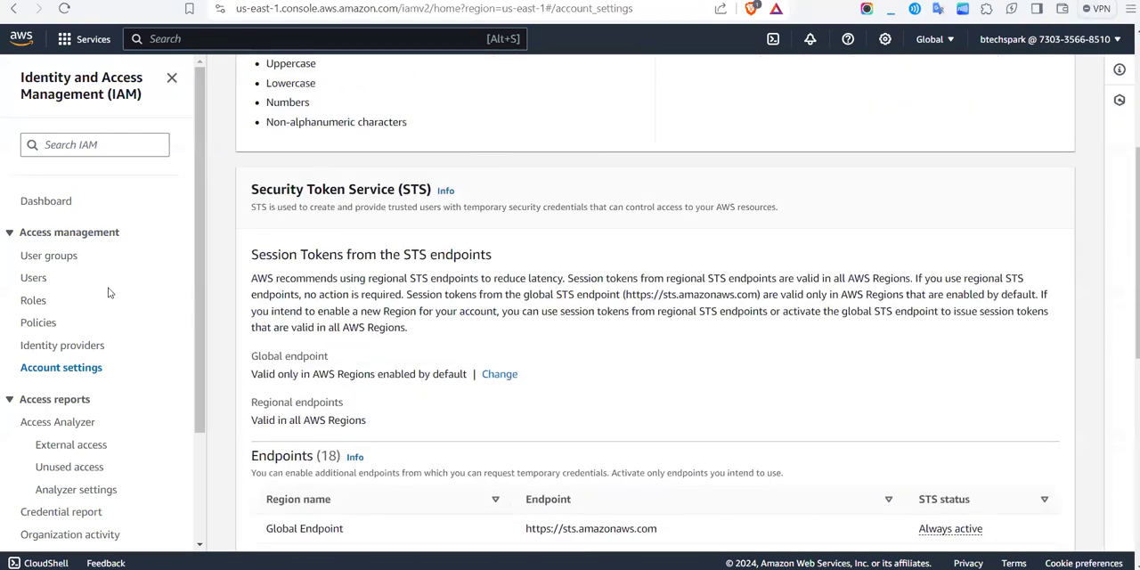
scroll(108, 292, down, 3)
scroll(94, 472, up, 3)
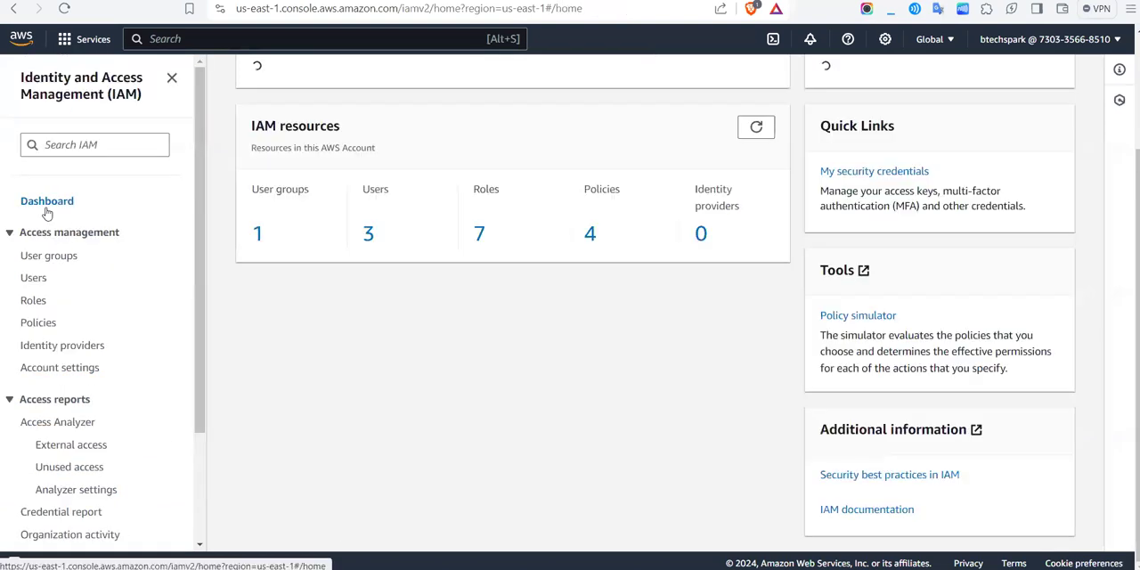
Step: View the IAM dashboard and review its security recommendations, resource overview and the available console sections
click(46, 209)
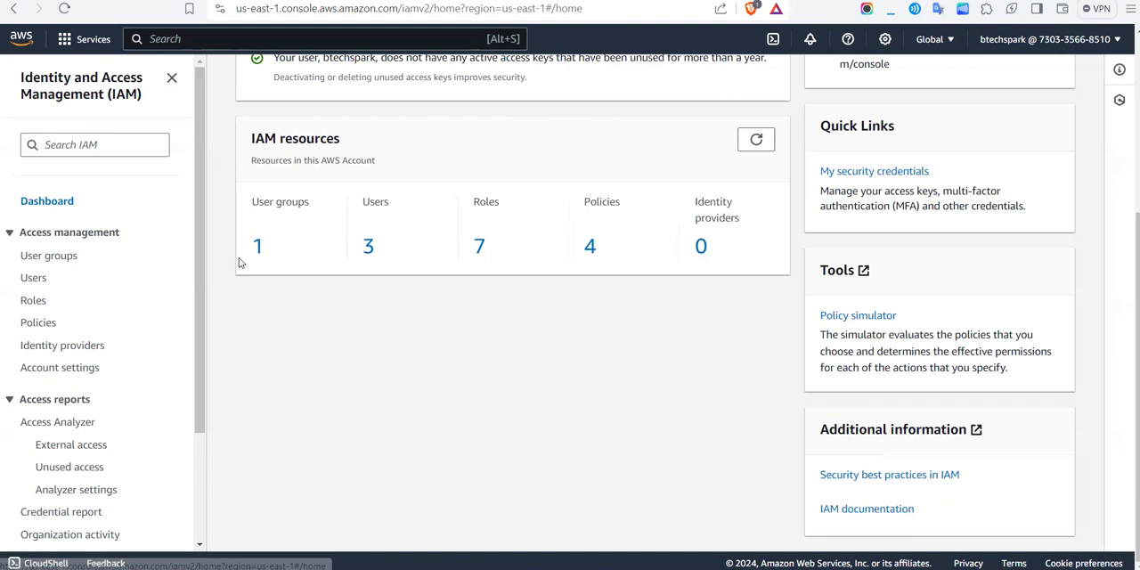
scroll(239, 262, up, 3)
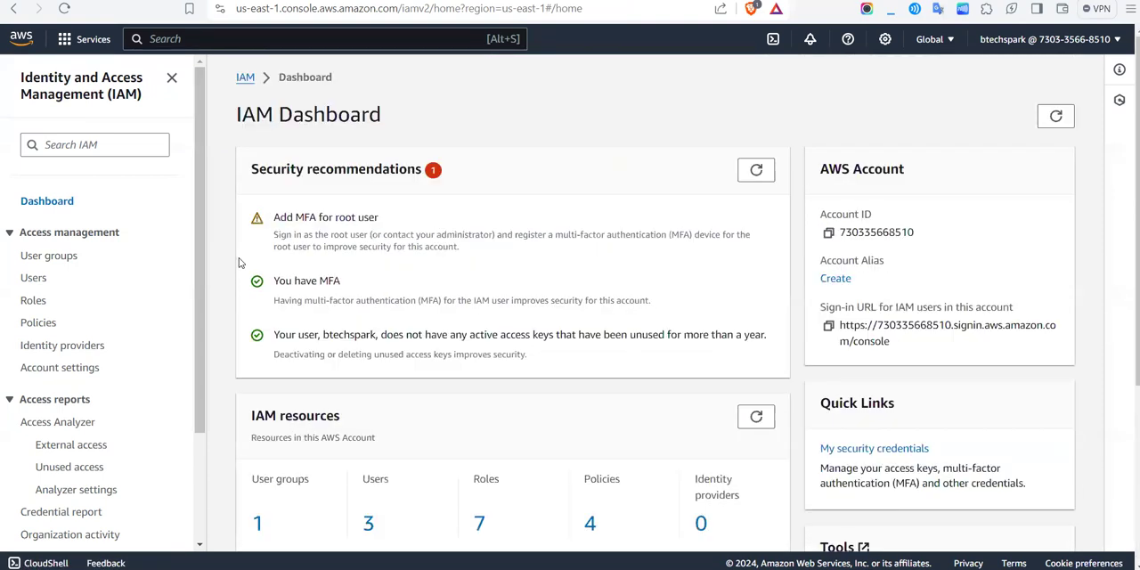
scroll(160, 307, down, 2)
scroll(161, 307, up, 2)
scroll(161, 309, down, 2)
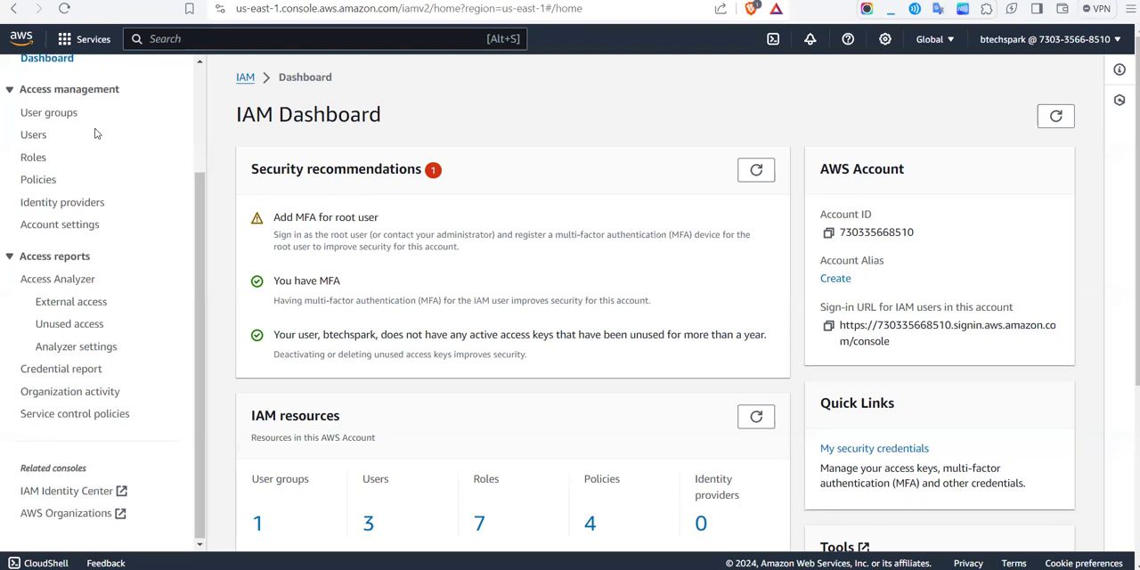
scroll(96, 133, up, 2)
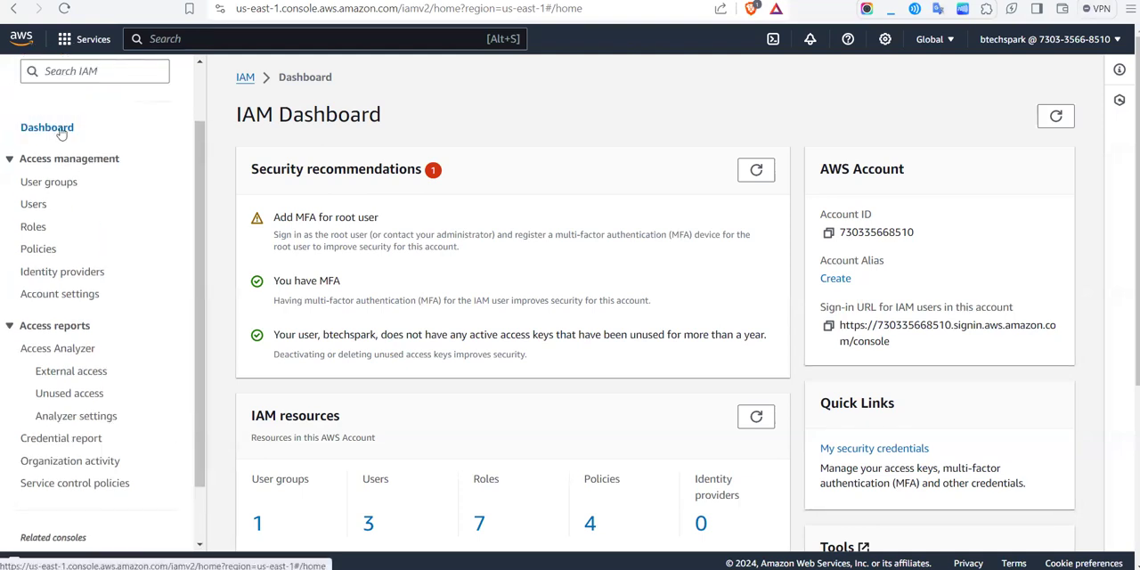
Step: Delete the IAM role role1 from the roles list, confirming the deletion with its name
scroll(371, 162, down, 3)
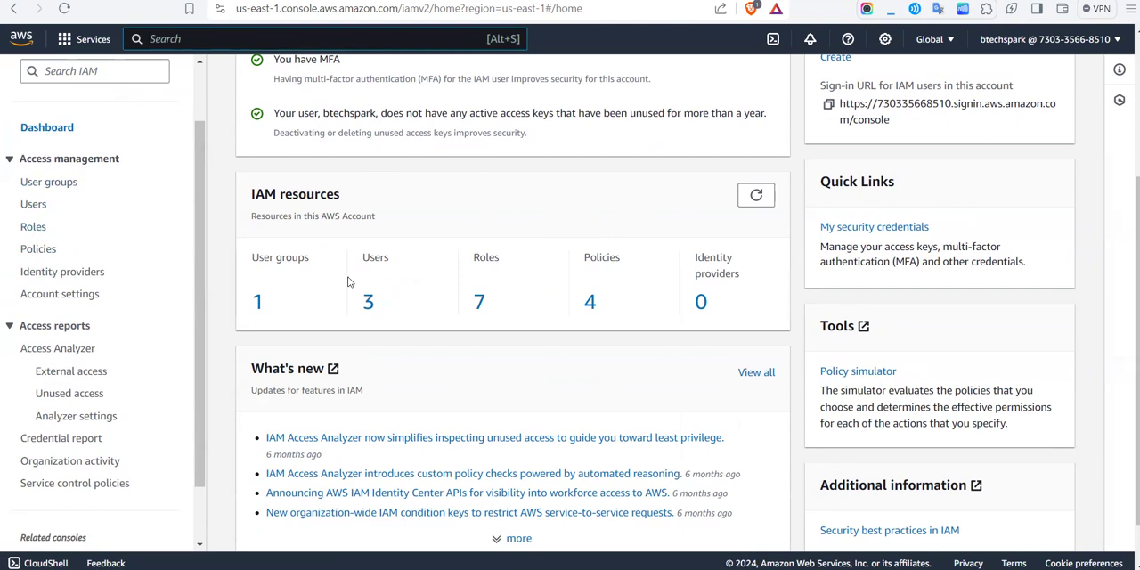
click(481, 304)
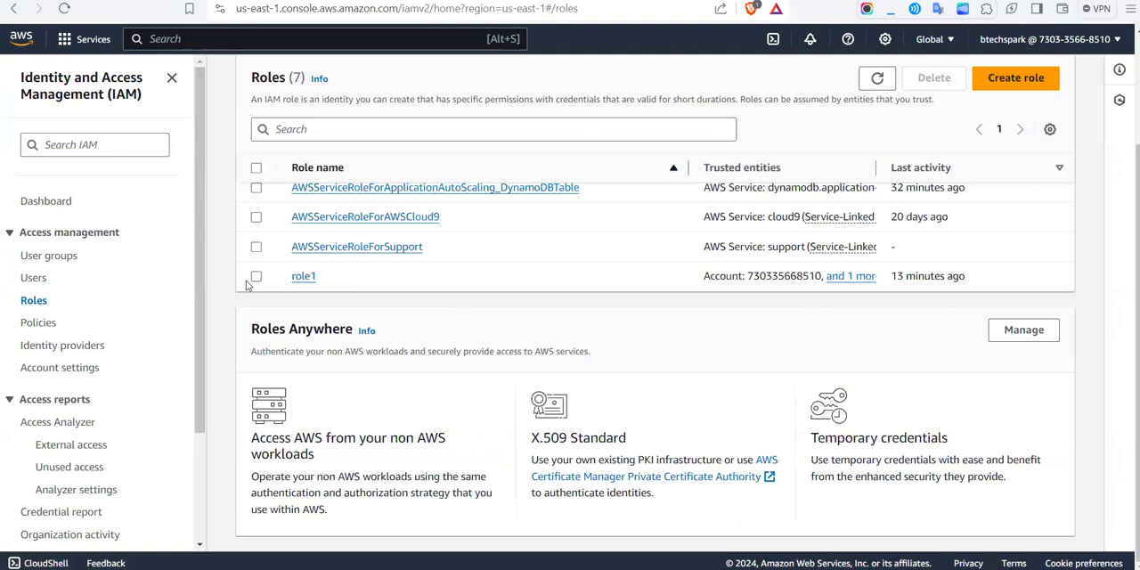
click(256, 277)
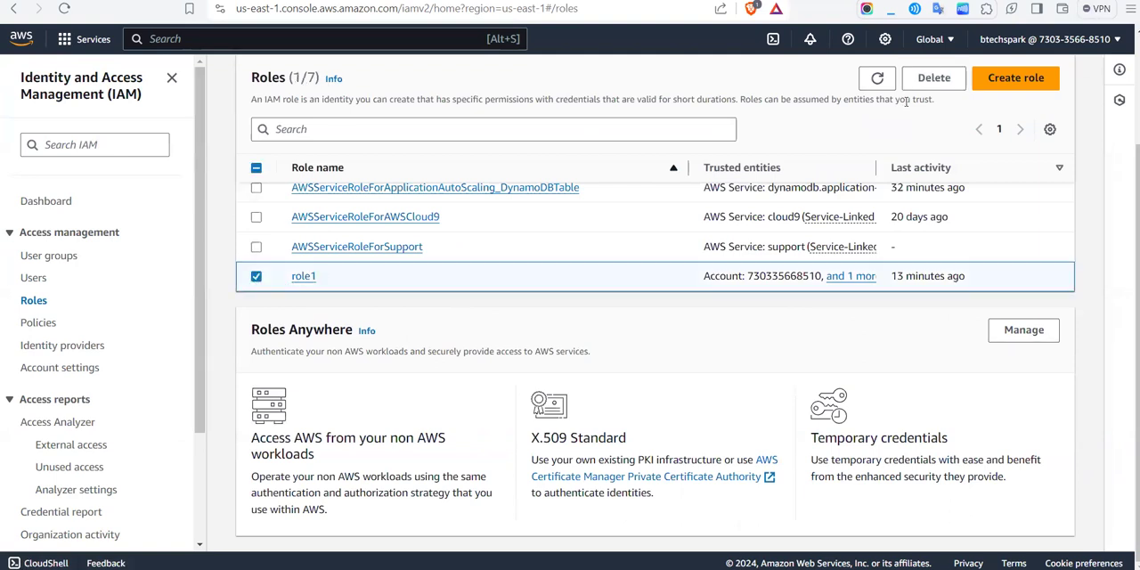
click(949, 82)
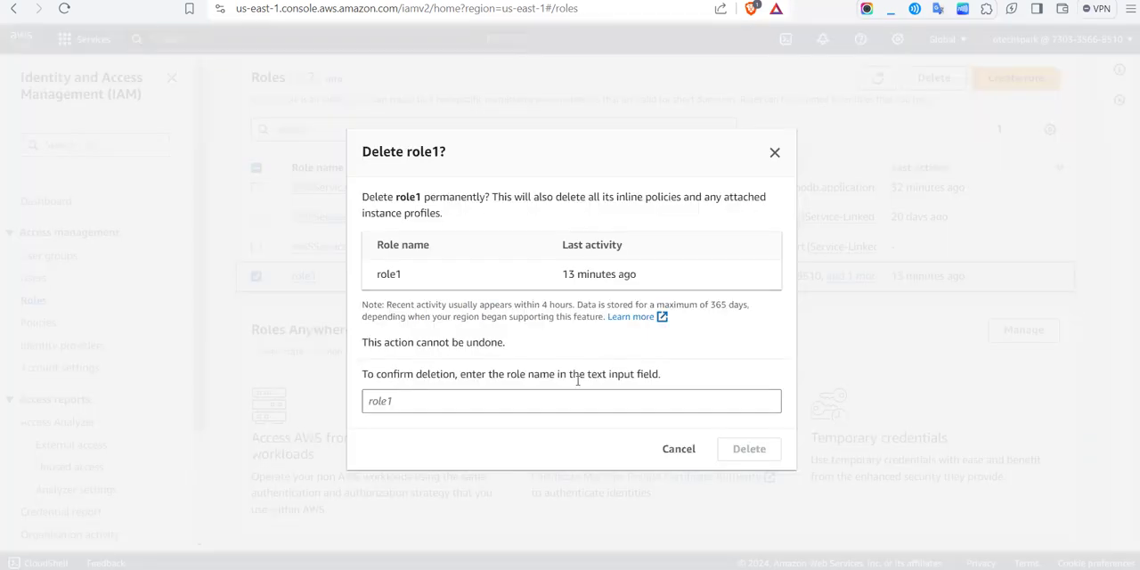
click(543, 401)
text(role1)
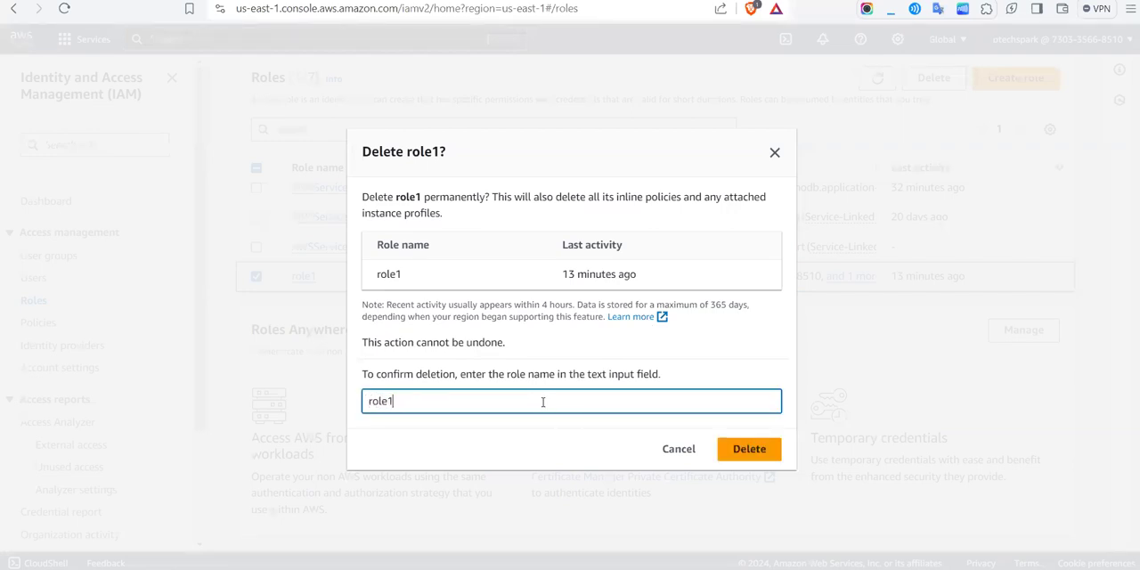
click(773, 447)
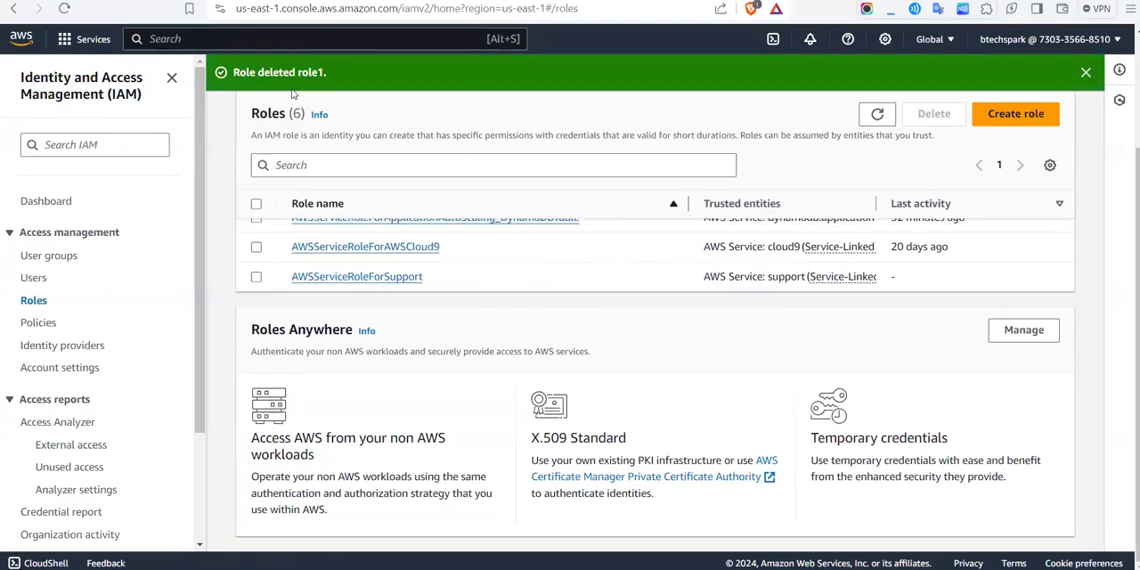
Step: Delete the first user in the IAM users list, confirming the deletion with the user's name
click(28, 281)
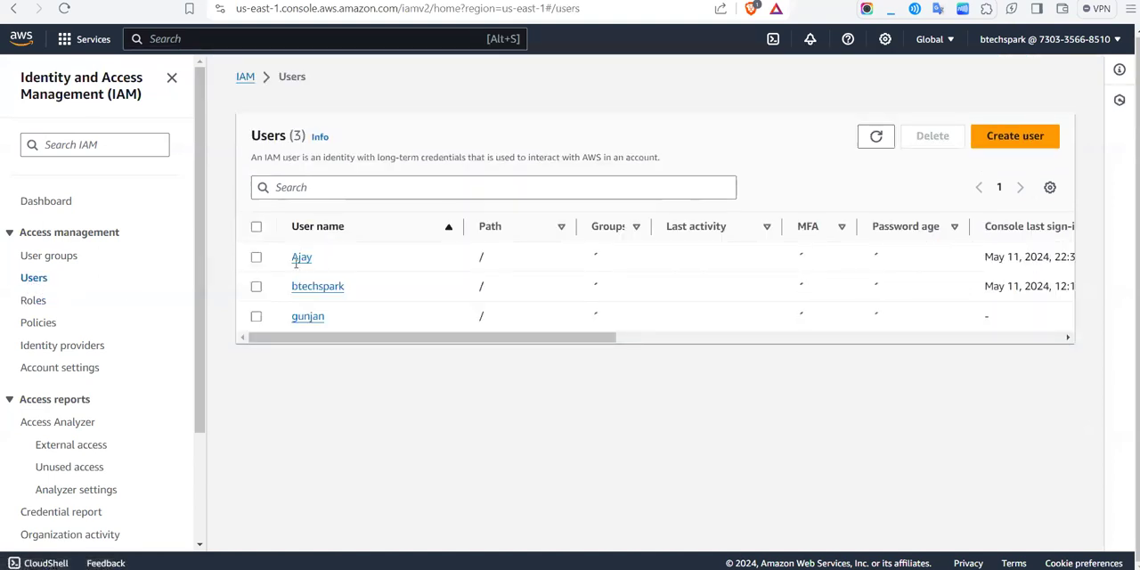
click(257, 256)
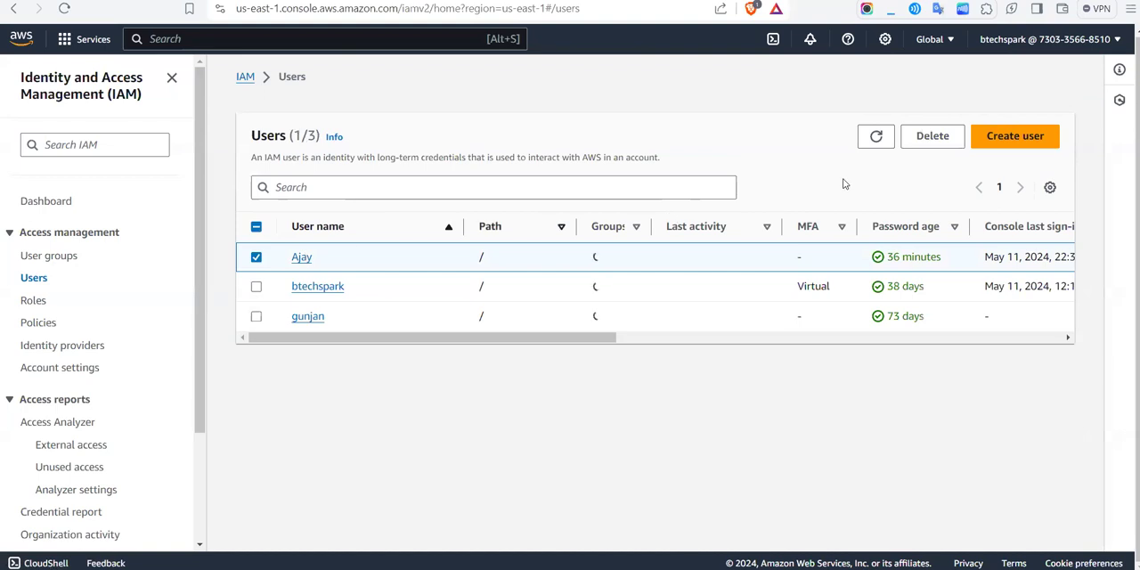
click(932, 136)
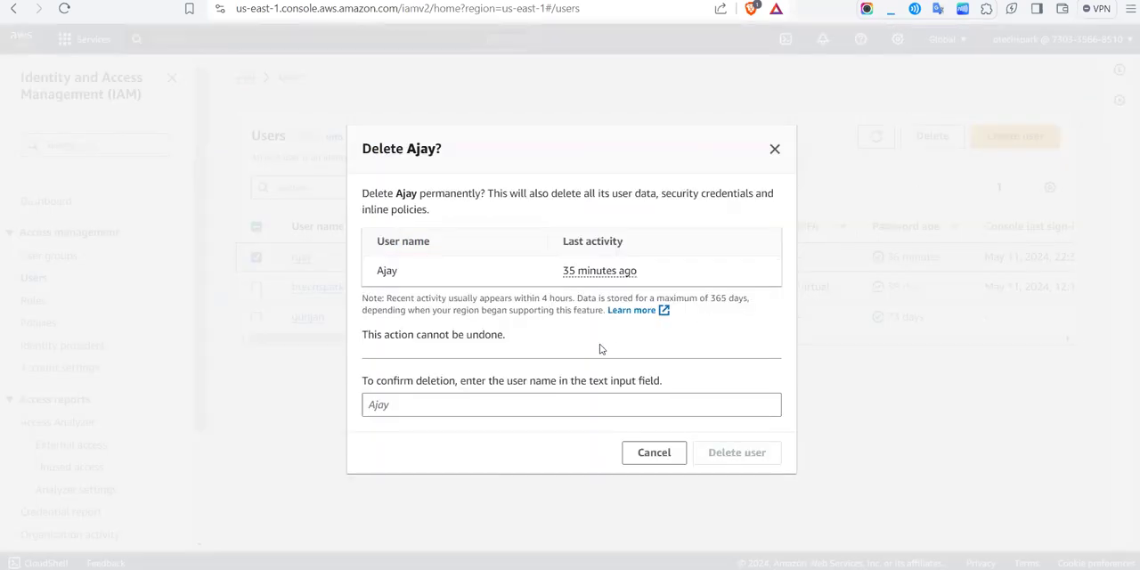
click(511, 400)
text(A)
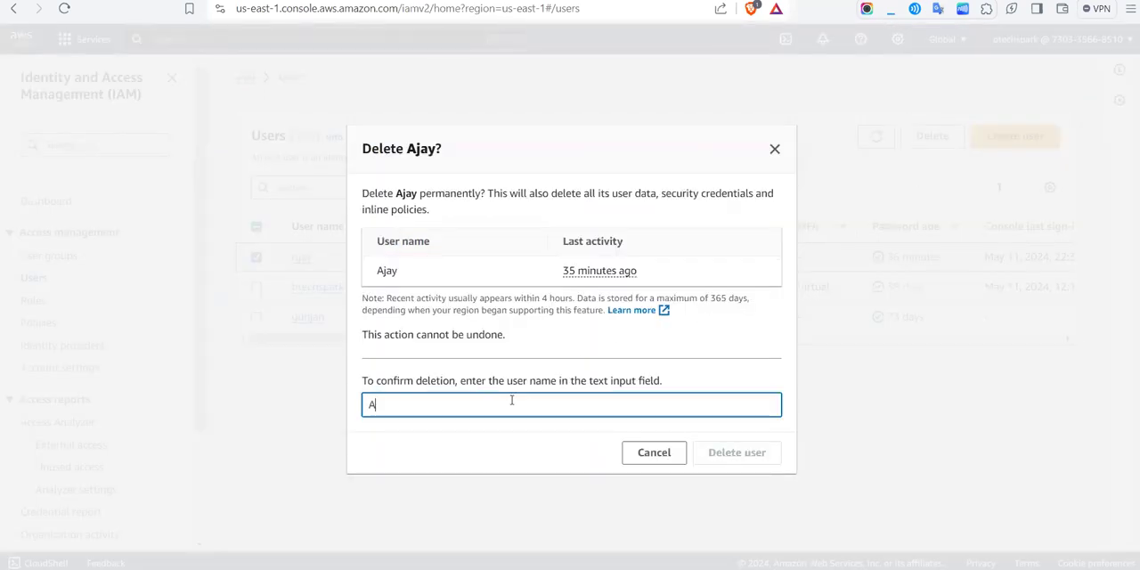
text(jay)
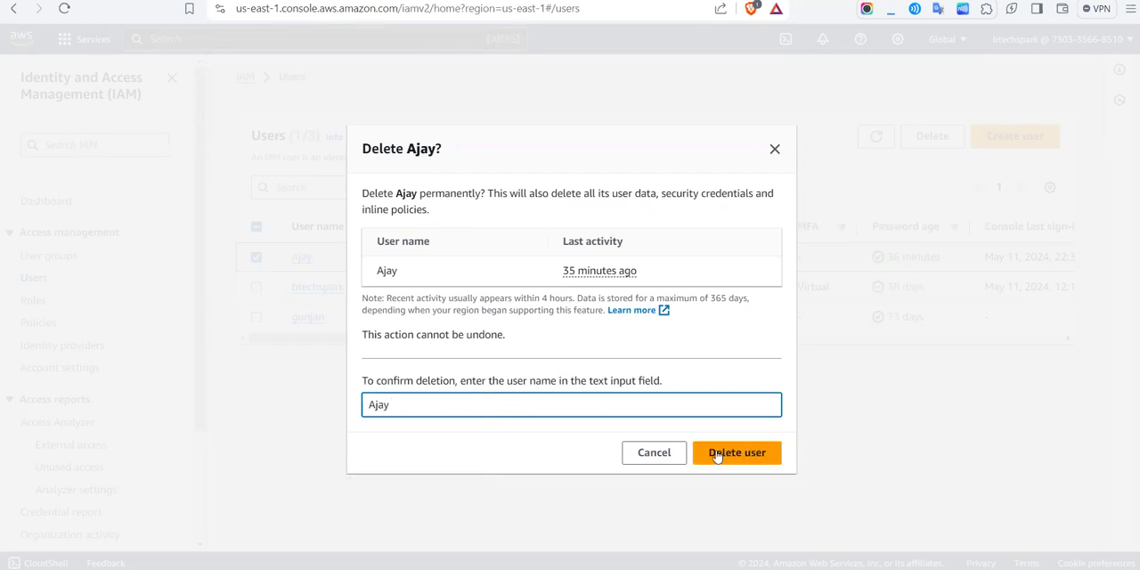
click(738, 464)
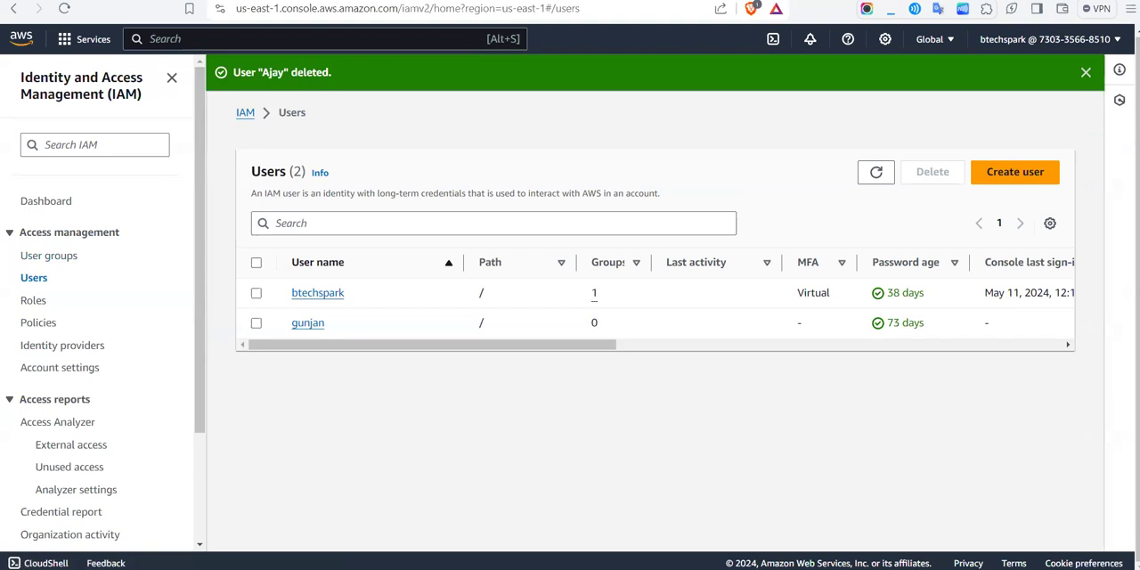
Step: Return to the IAM dashboard and look over its overview and the access management and access report sections
click(59, 201)
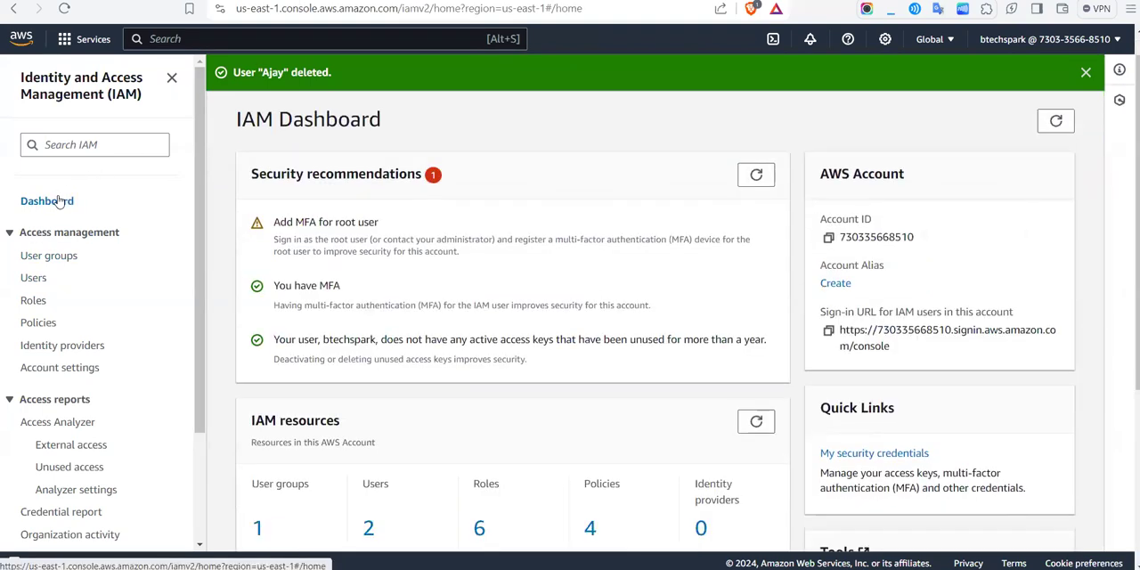
scroll(137, 313, down, 2)
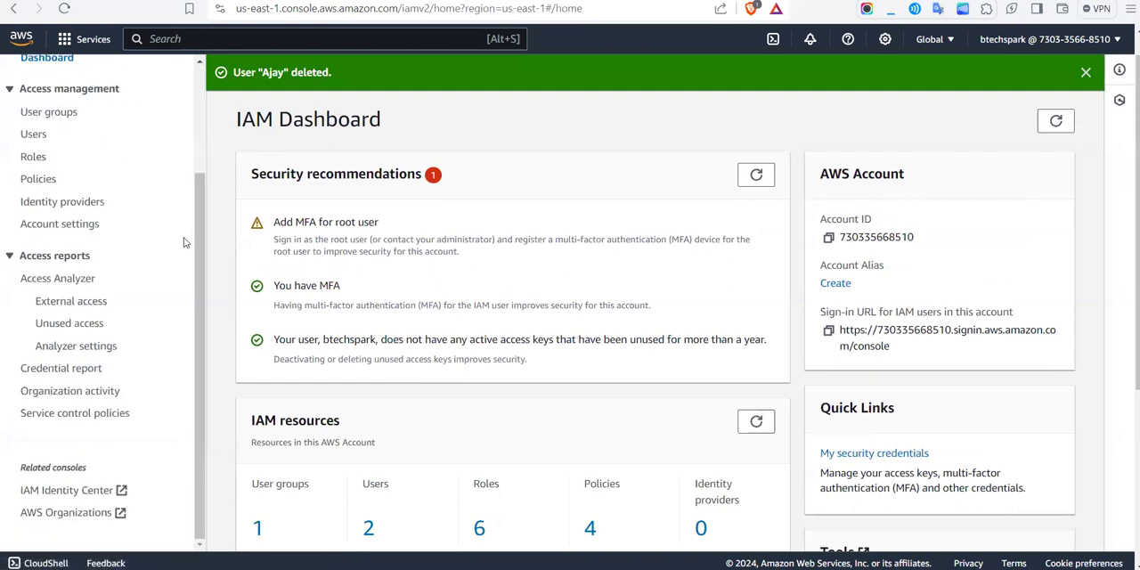
scroll(161, 231, up, 2)
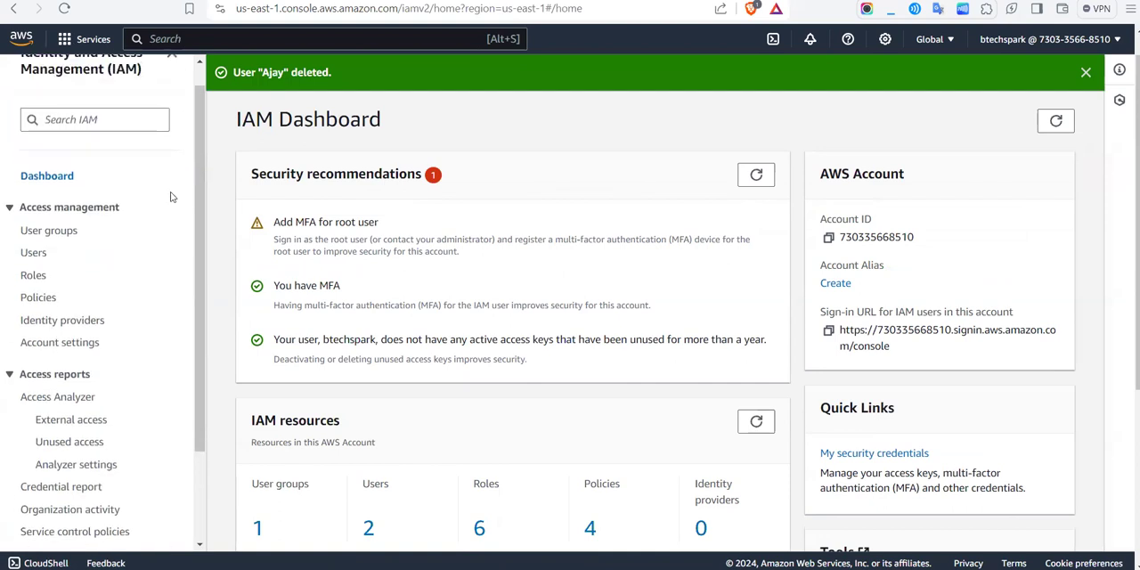
scroll(69, 421, down, 1)
scroll(72, 414, up, 1)
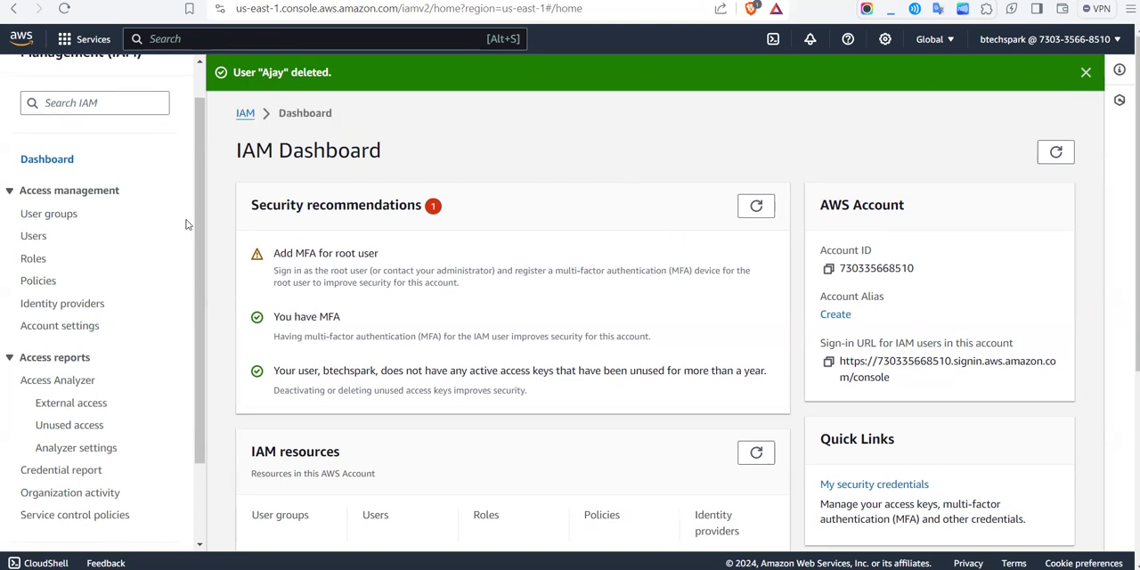
scroll(186, 224, up, 1)
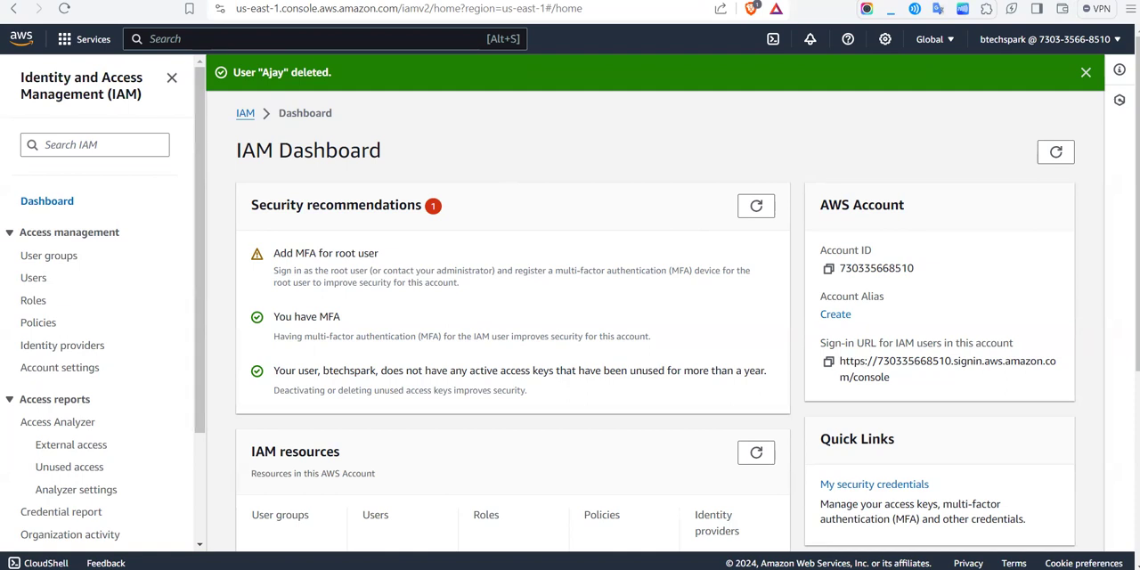